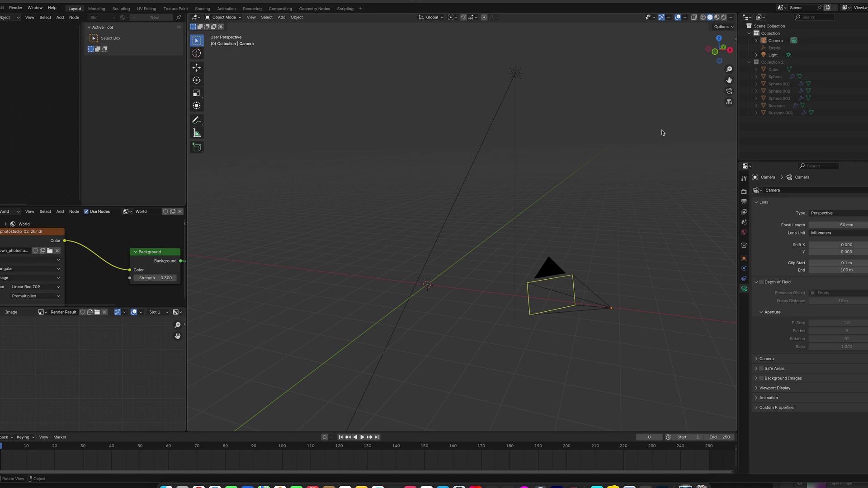
- Open the Screencast Keys settings beside the 3D viewport
click(736, 39)
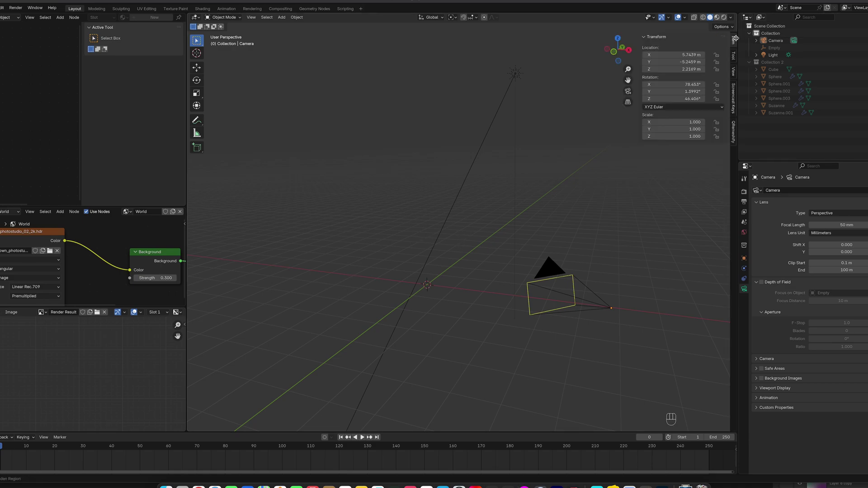
click(733, 107)
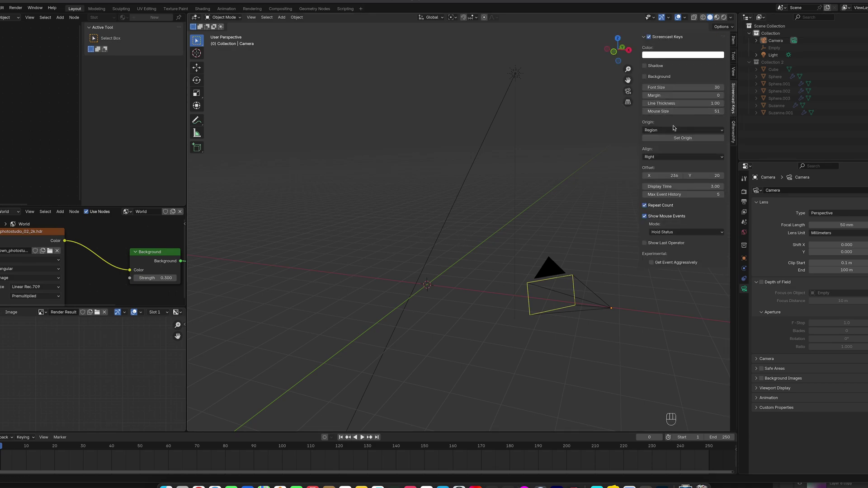
- Add a plane mesh at the world origin and enter Edit Mode on it
key(shift+a)
click(449, 249)
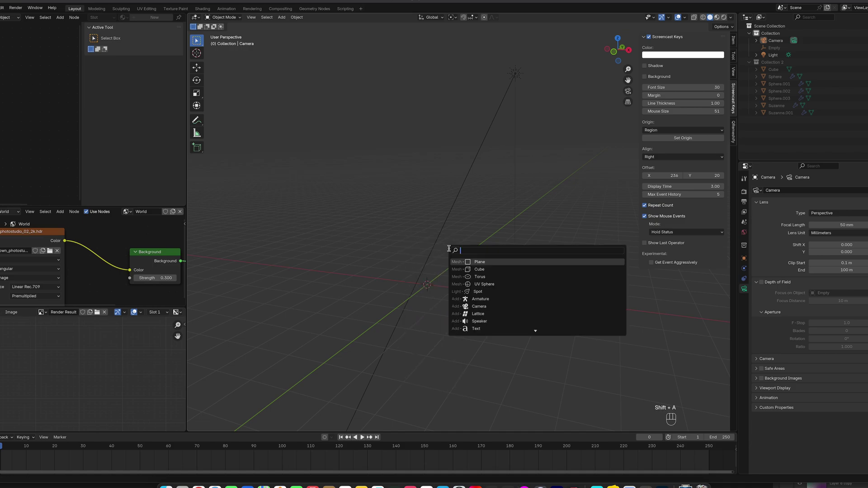
click(480, 262)
middle_drag(481, 265, 432, 271)
key(Tab)
key(Tab)
key(Tab)
- Rotate the plane's mesh 90° with snapping in the right orthographic view so it stands upright
key(KP_3)
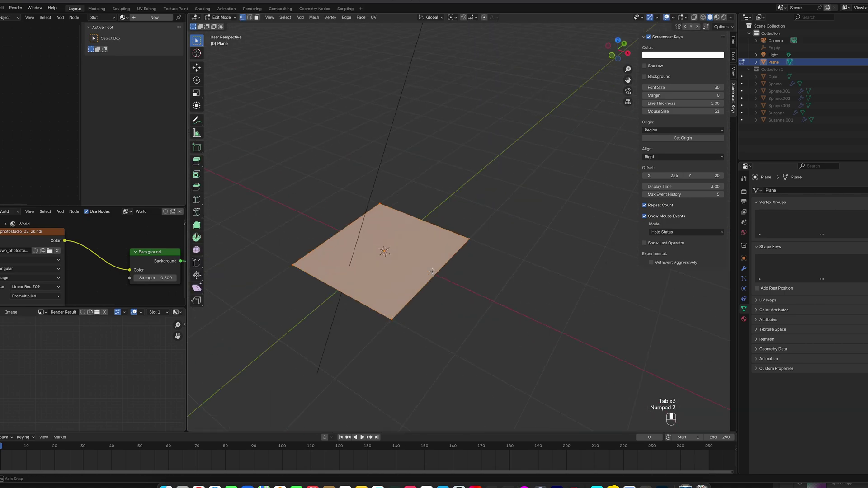
key(Tab)
key(Tab)
key(KP_3)
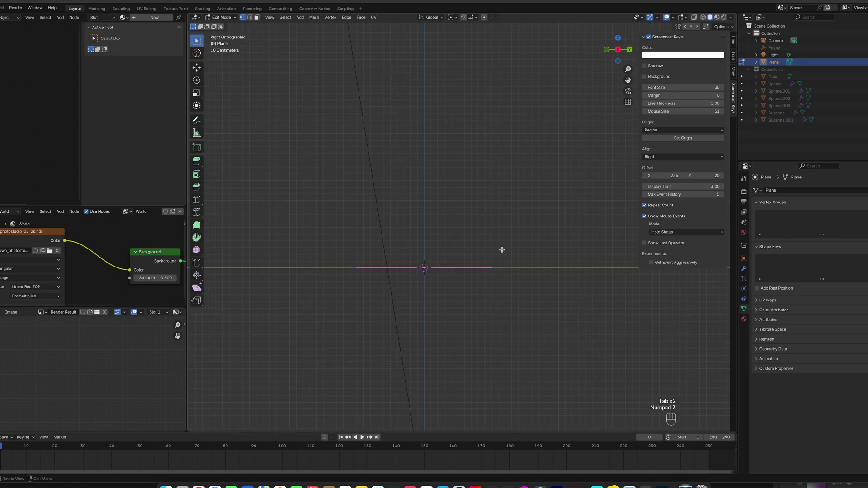
key(r)
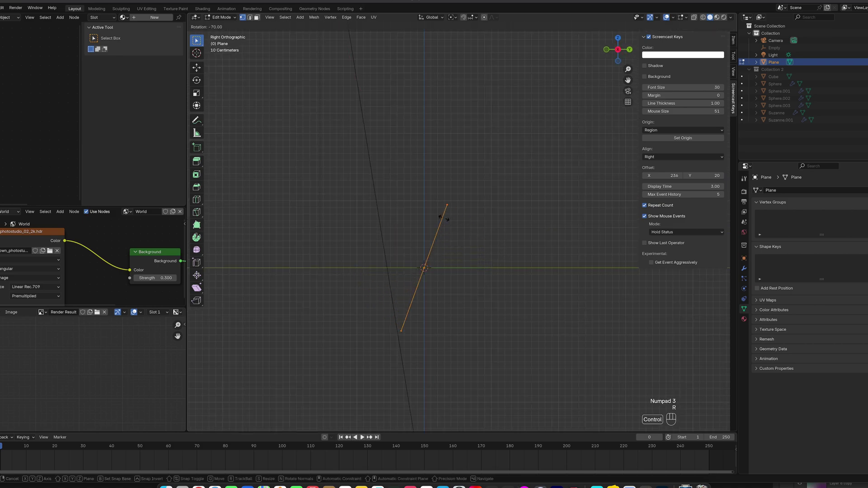
click(423, 215)
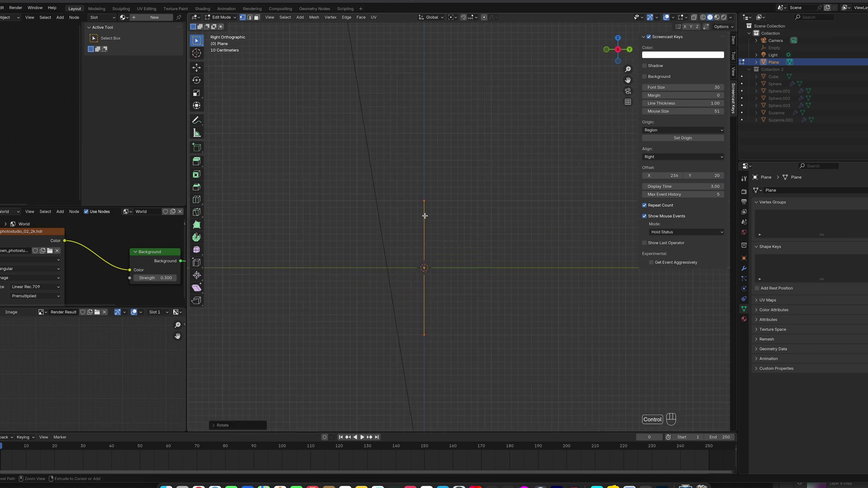
- Divide the plane into four equal quarters with one centred vertical and one centred horizontal loop cut in front view
middle_drag(424, 215, 421, 297)
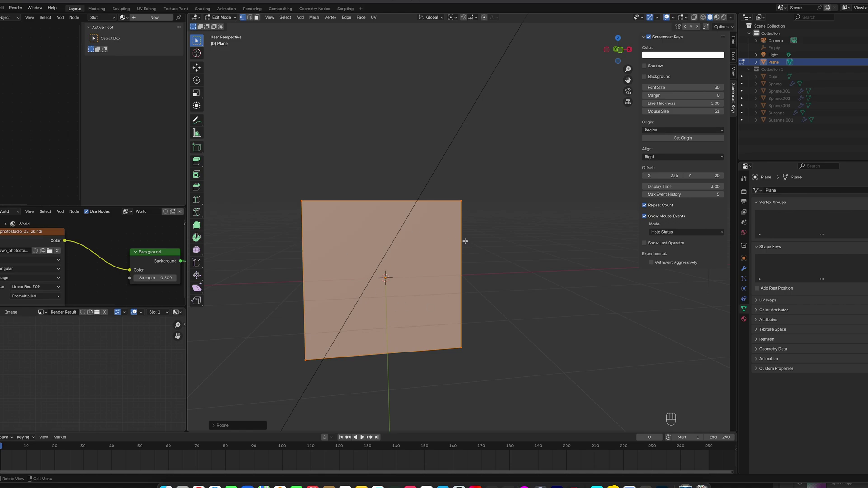
key(KP_1)
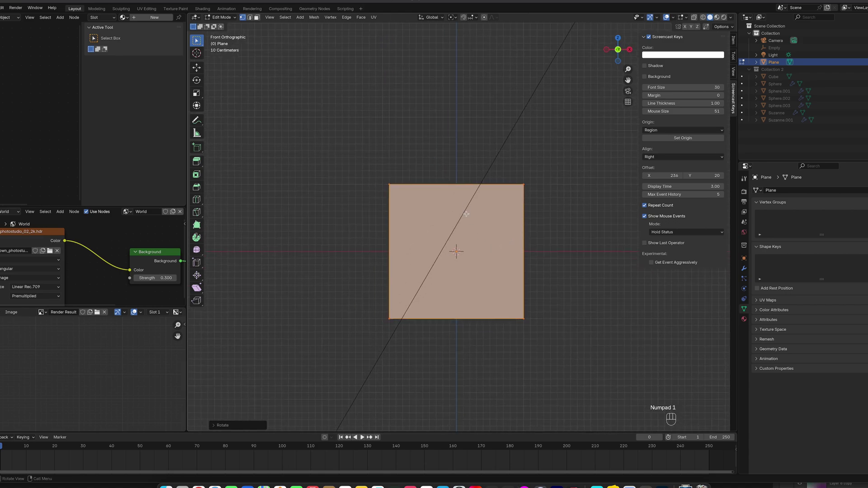
key(ctrl)
key(ctrl+r)
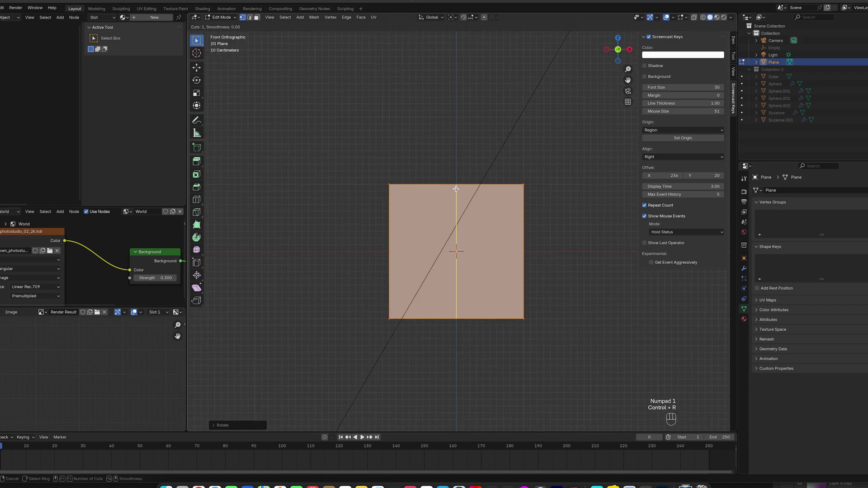
click(456, 189)
right_click(402, 228)
key(ctrl+r)
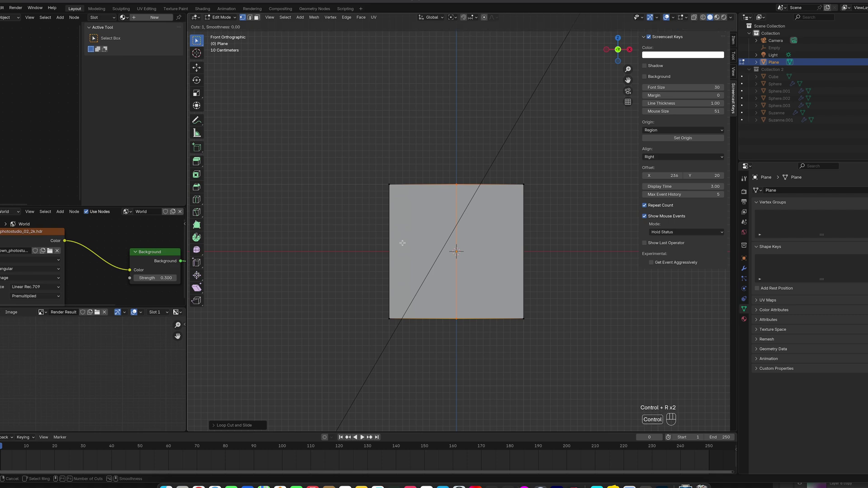
click(400, 240)
right_click(400, 240)
- Delete the left and bottom vertices of the plane, keeping only the upper-right quarter
key(a)
key(a)
key(b)
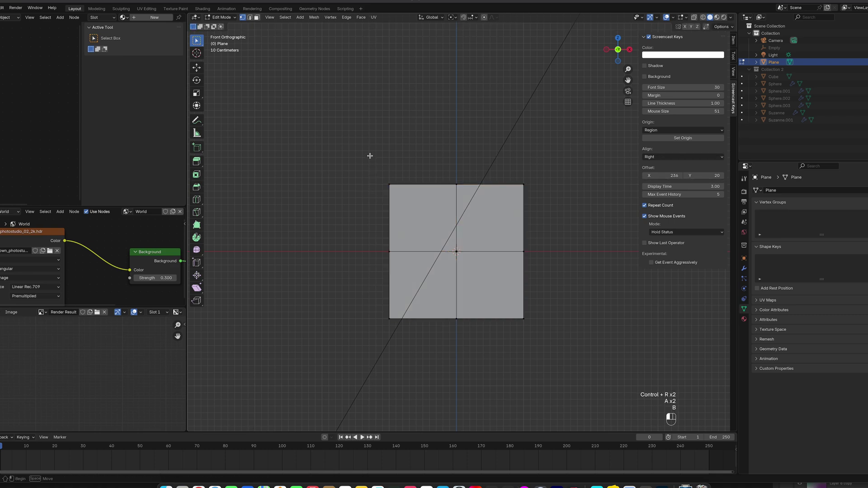
drag(370, 155, 409, 348)
key(b)
drag(352, 302, 533, 337)
key(x)
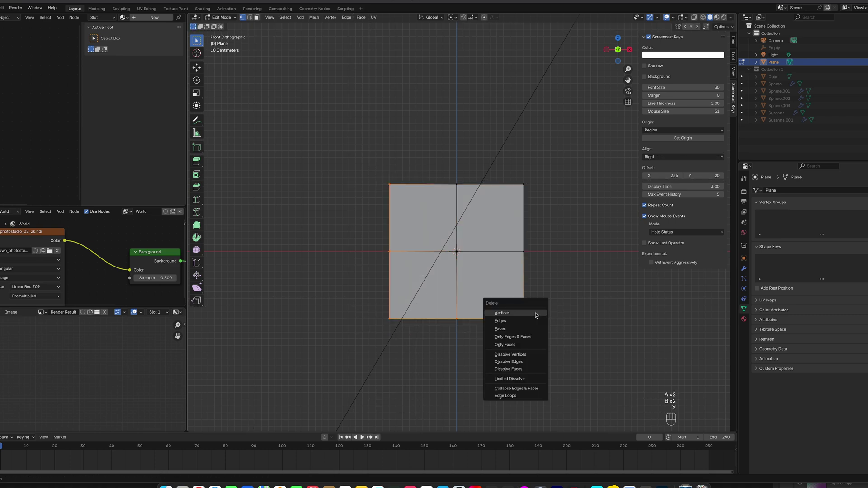
click(535, 312)
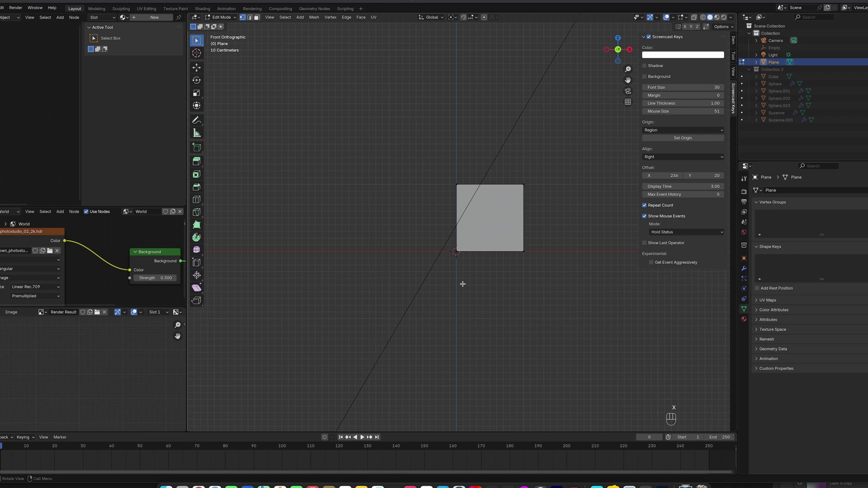
- Add a Mirror modifier to the quarter plane and mirror it on both the X and Z axes
key(Tab)
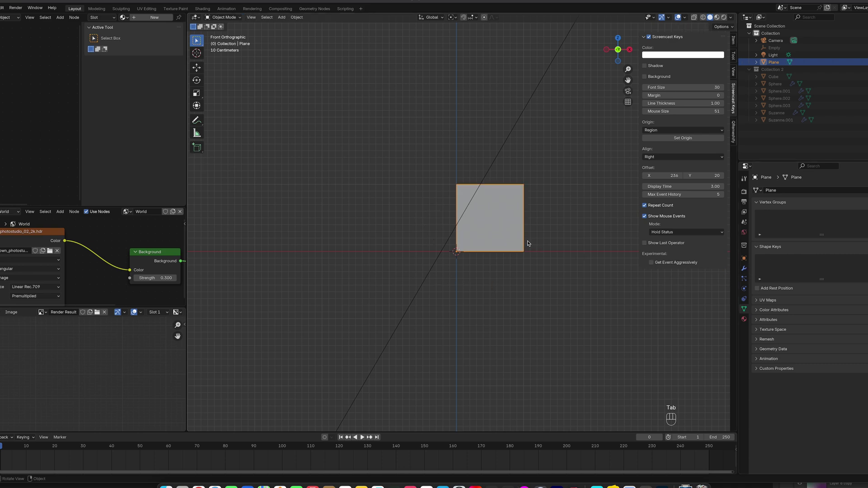
click(743, 268)
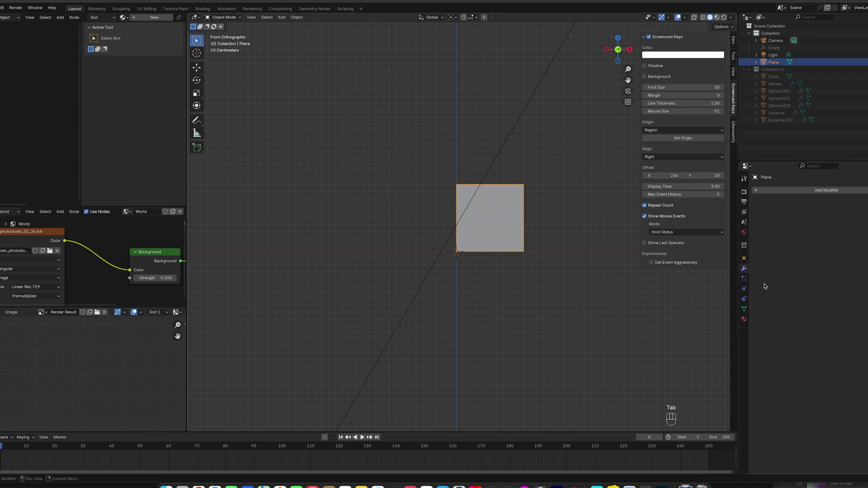
click(789, 191)
click(761, 193)
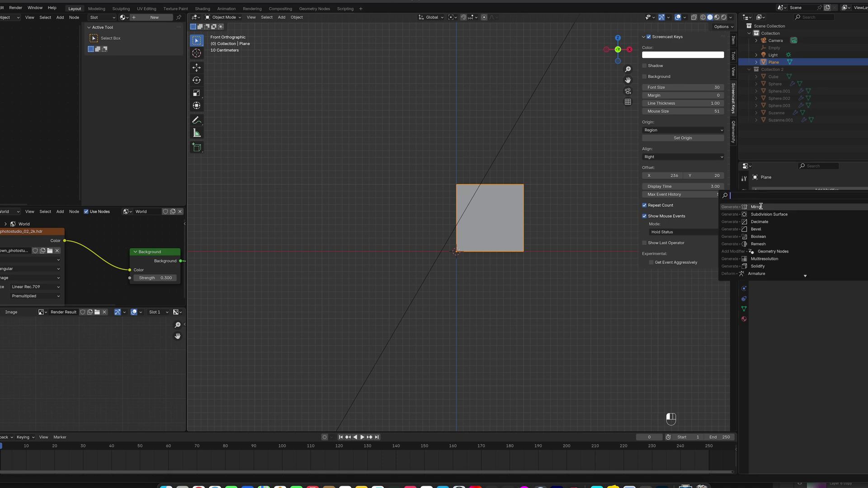
click(761, 207)
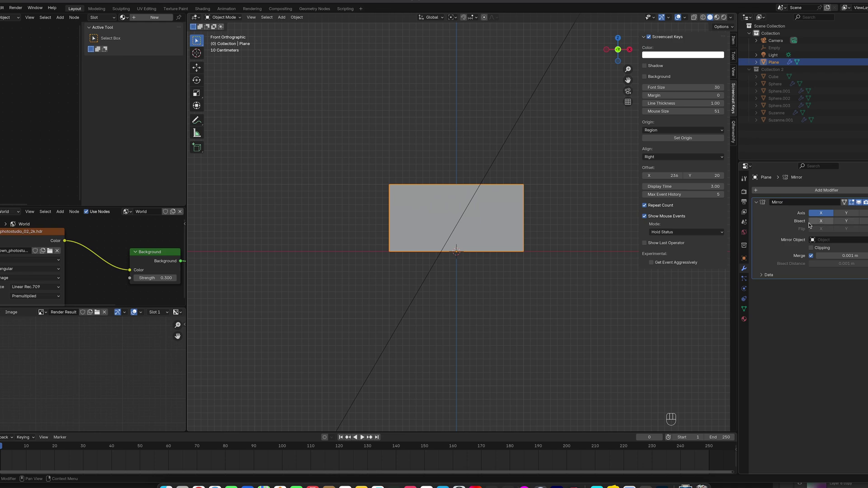
click(864, 213)
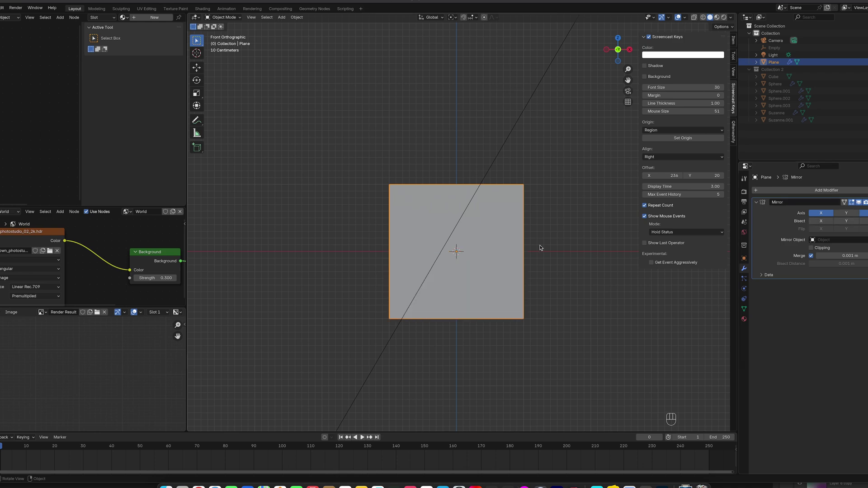
- Enter Edit Mode on the mirrored plane and try moving its outer corner vertex to test the mirroring
key(Tab)
key(g)
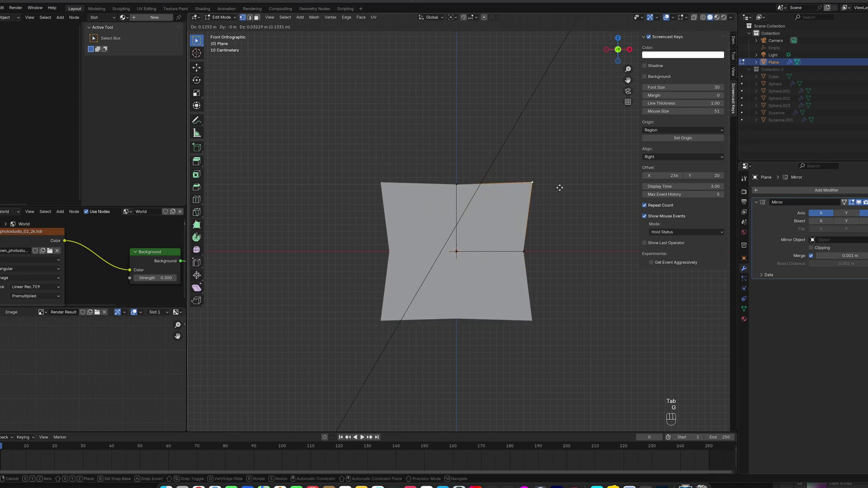
right_click(444, 214)
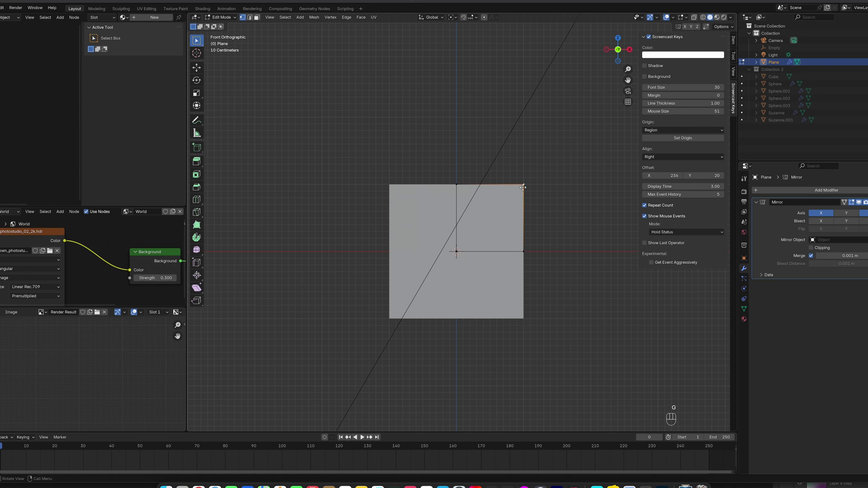
key(g)
right_click(578, 207)
- Move the quarter's upper two vertices up along Z to stretch the mirrored plane into a tall rectangle
shift+middle_drag(520, 207, 500, 243)
drag(396, 207, 441, 221)
key(g)
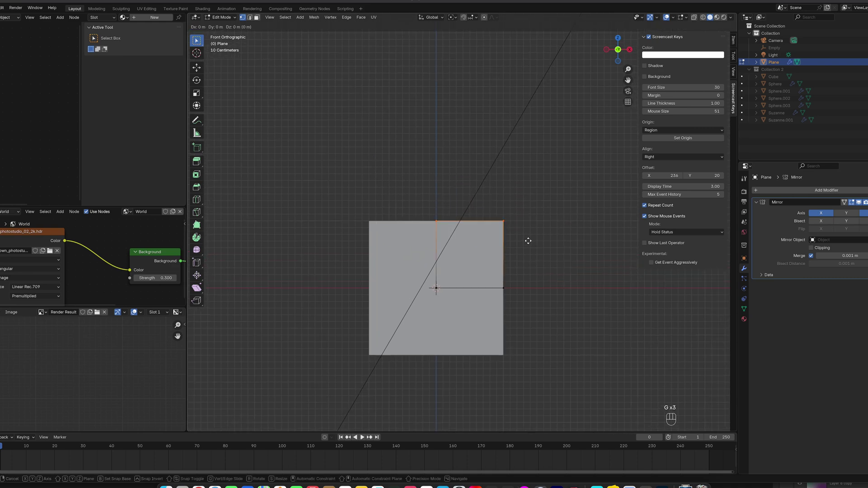
key(z)
click(528, 200)
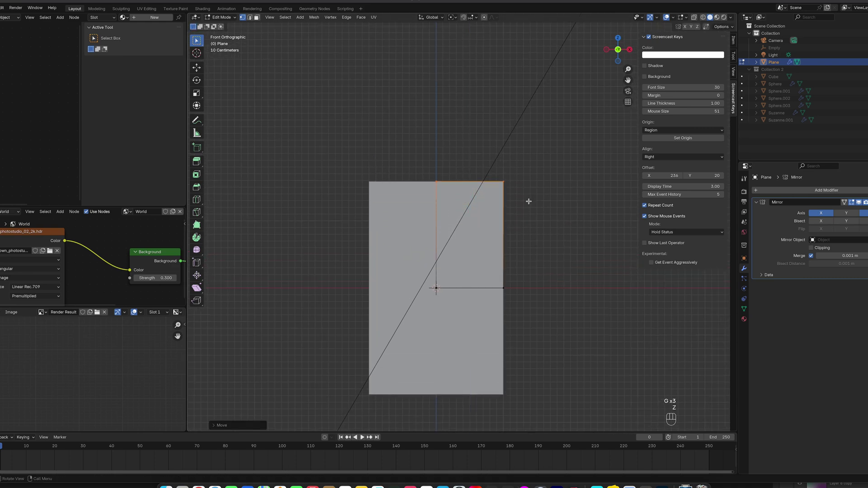
shift+middle_drag(529, 199, 522, 209)
key(g)
key(z)
click(495, 207)
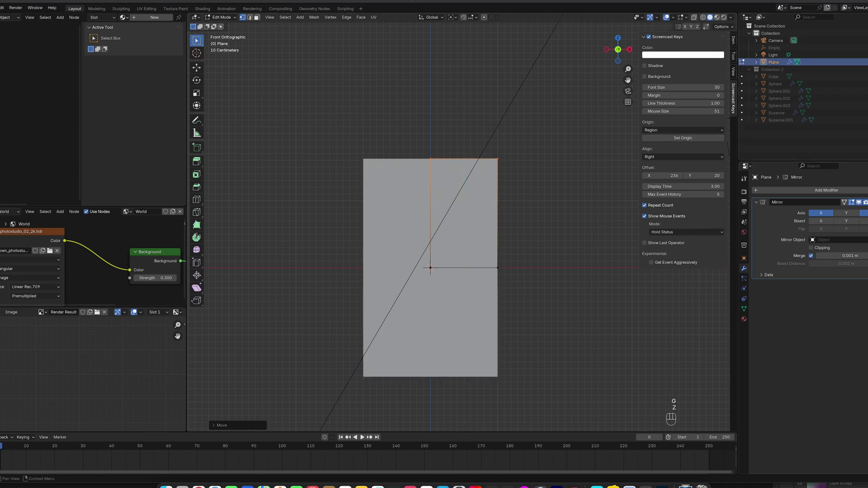
shift+middle_drag(469, 197, 478, 168)
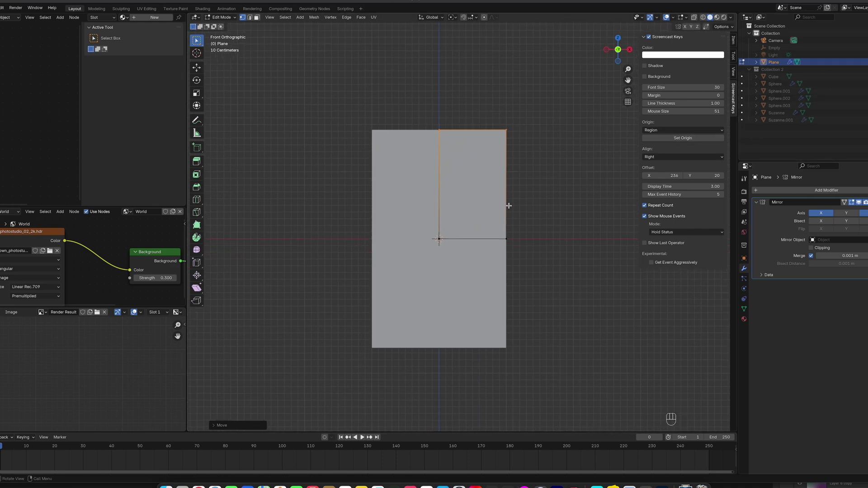
scroll(508, 205, up, 2)
scroll(512, 204, down, 1)
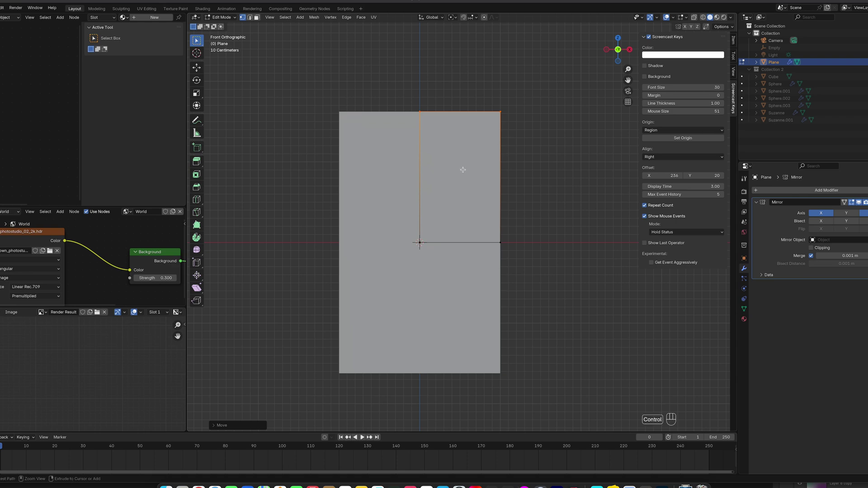
key(ctrl+r)
click(421, 189)
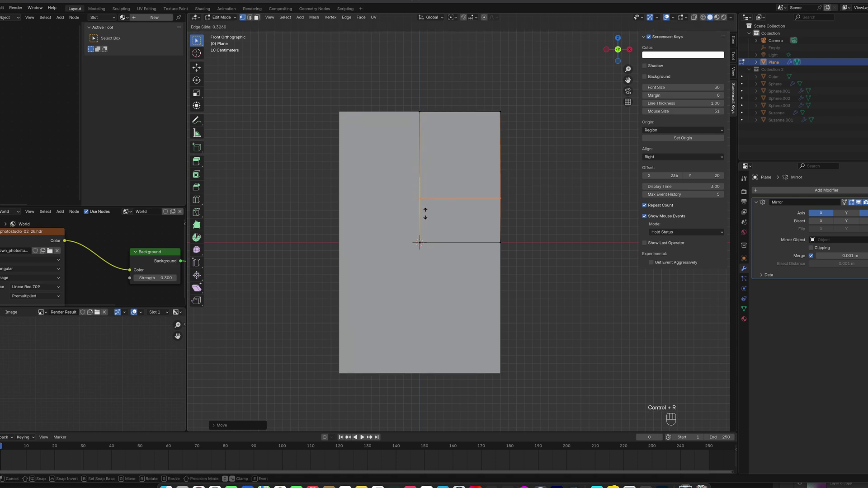
click(426, 207)
key(super+z)
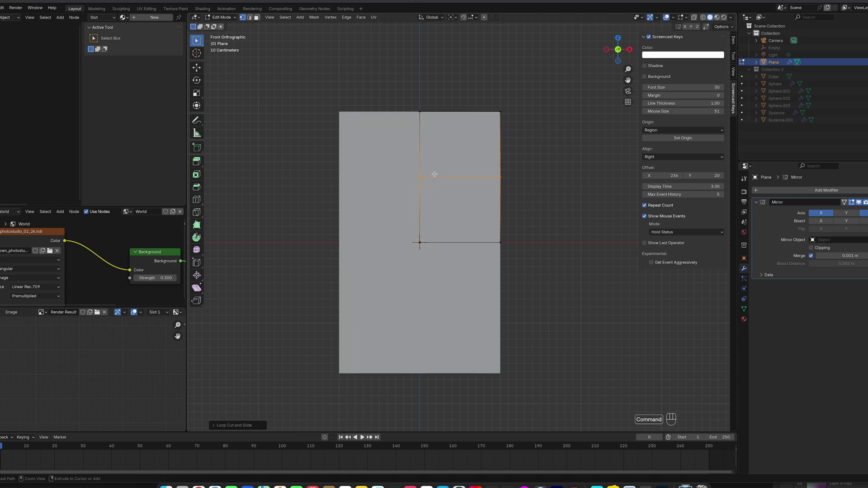
- Add two evenly spaced horizontal loop cuts and one centred vertical loop cut to the quarter plane
key(ctrl+r)
scroll(423, 180, up, 1)
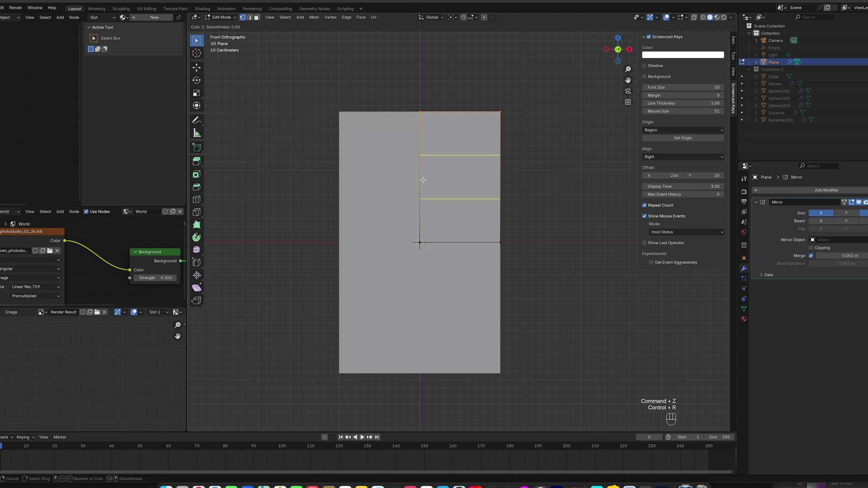
click(423, 180)
right_click(440, 140)
key(ctrl+r)
click(449, 122)
right_click(511, 175)
shift+middle_drag(512, 122, 512, 144)
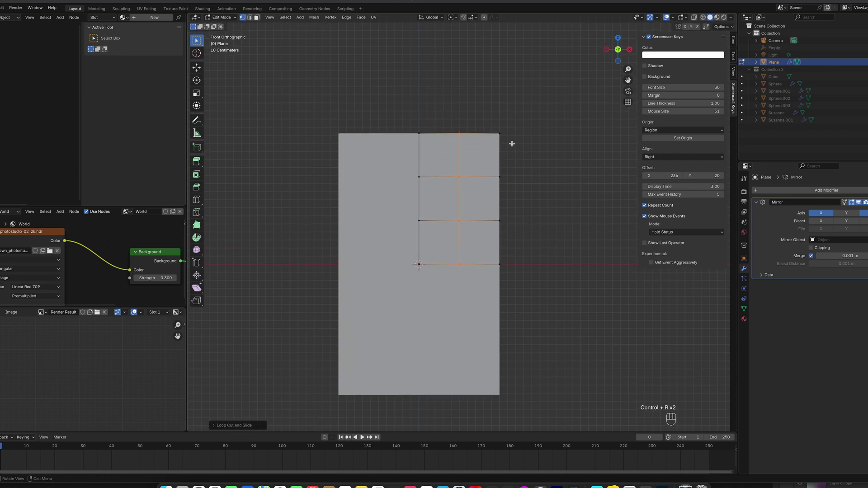
- Bevel the quarter plane's outer upper corner vertex with several segments to round the rectangle's corners
click(512, 144)
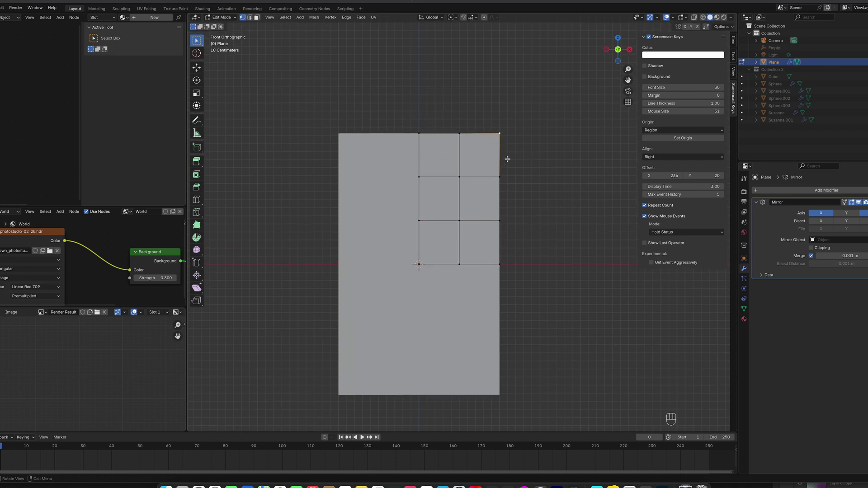
scroll(510, 154, up, 1)
shift+middle_drag(514, 144, 519, 159)
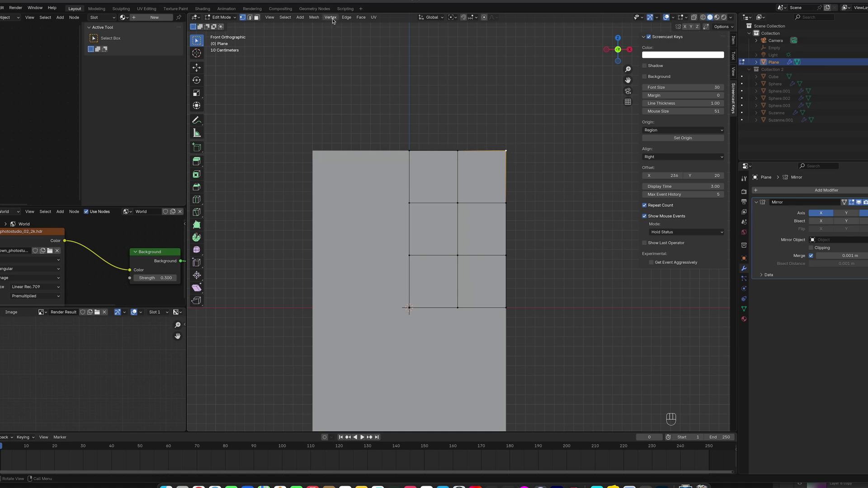
click(332, 18)
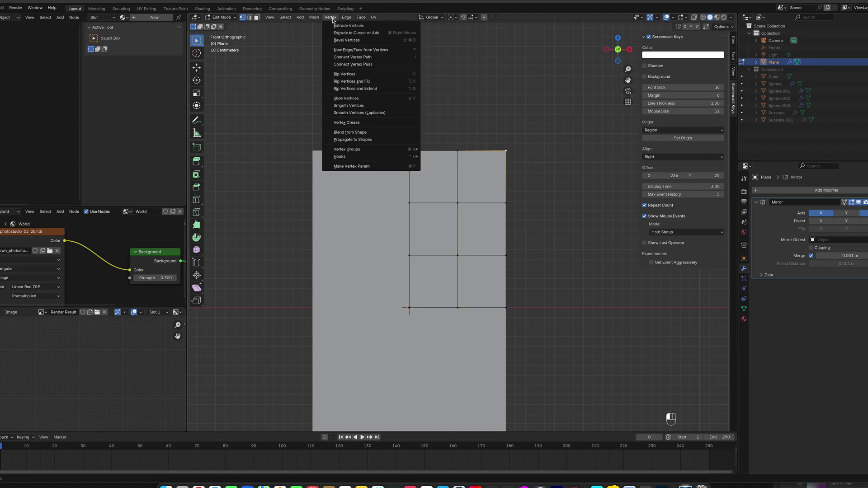
click(346, 40)
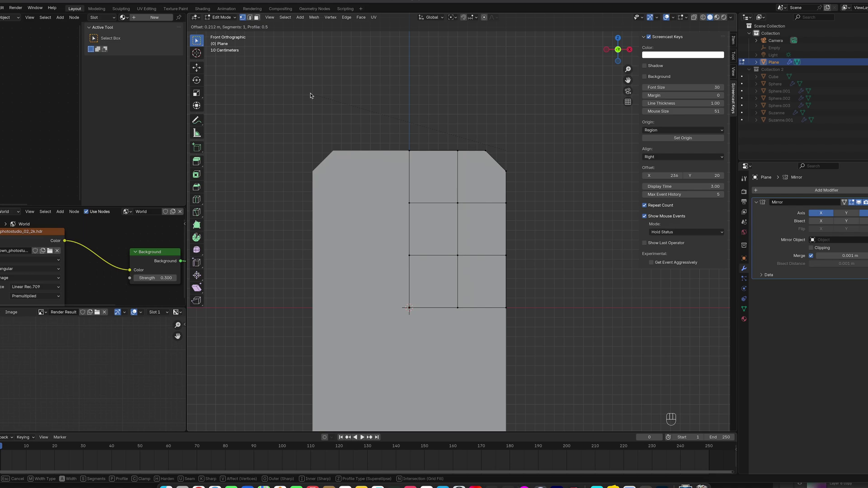
scroll(310, 95, up, 2)
click(311, 102)
scroll(320, 97, down, 3)
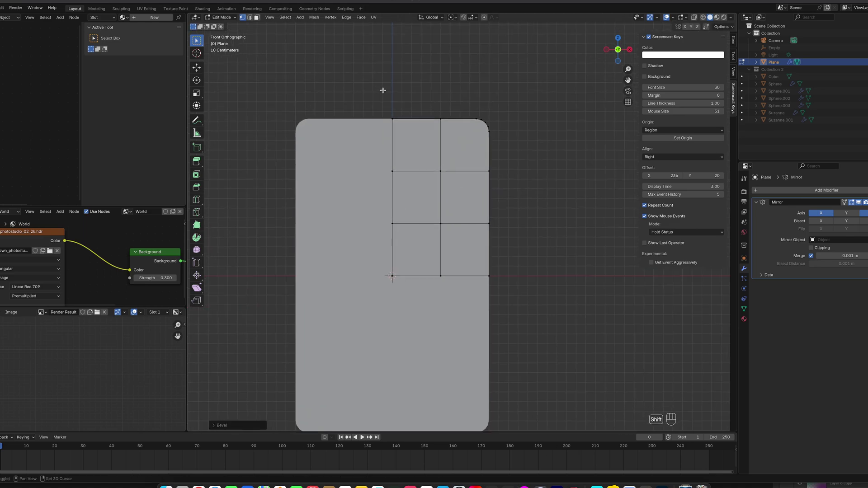
- Inset all faces of the quarter panel by about 0.11 m
key(a)
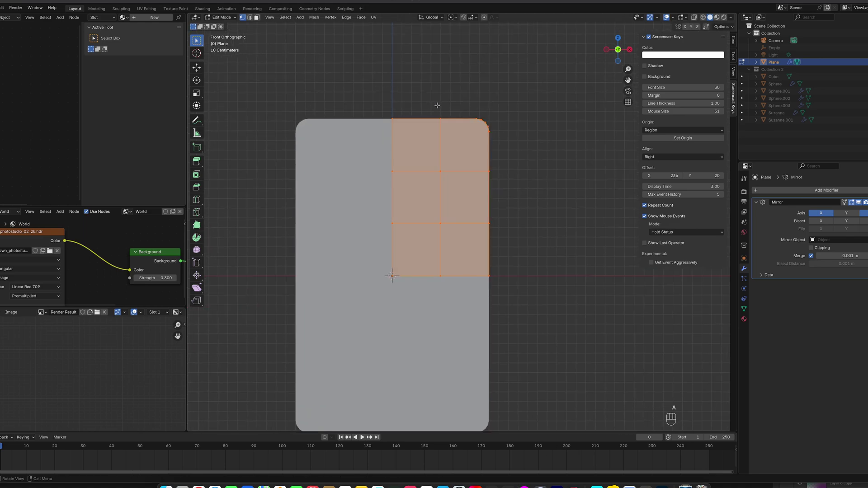
key(i)
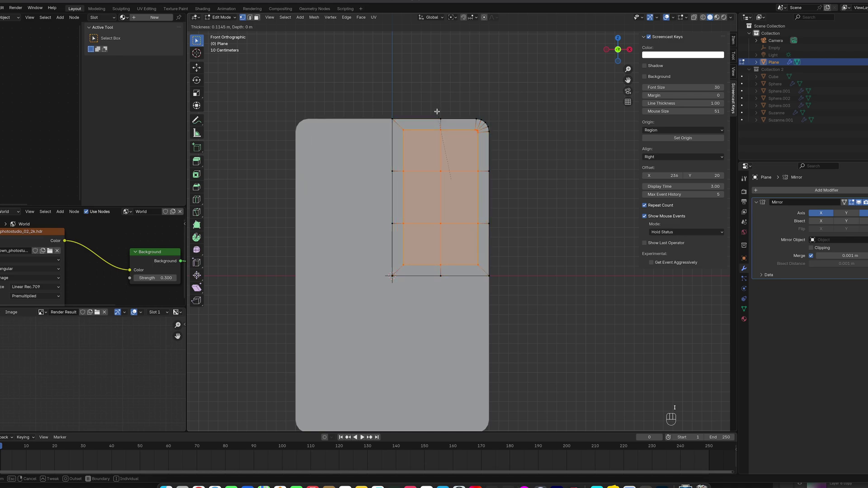
click(436, 110)
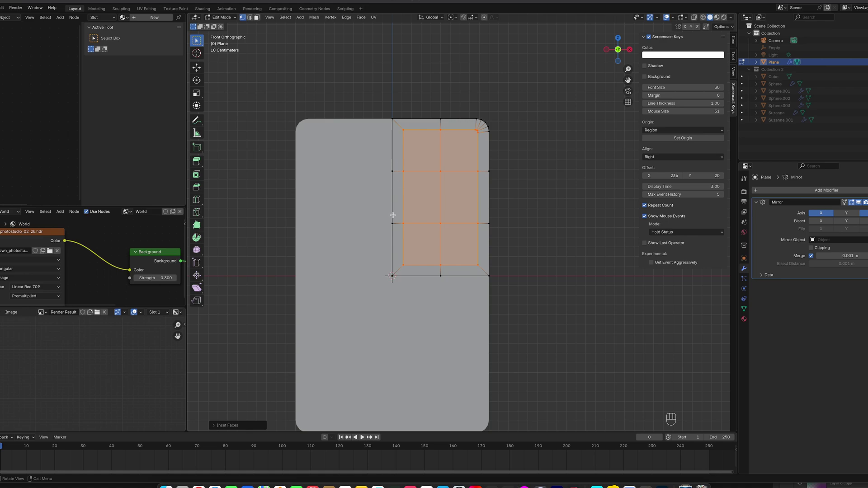
- Delete the quarter's outer and inset vertices along the vertical and horizontal mirror lines
key(a)
key(a)
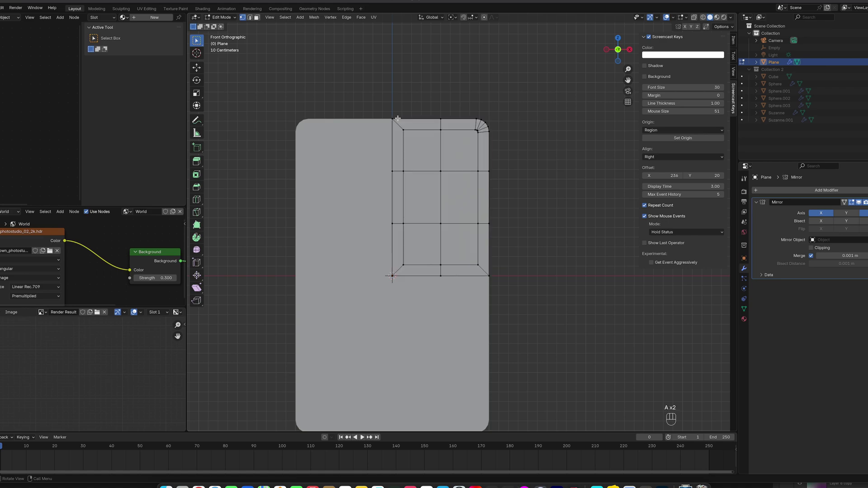
key(b)
drag(372, 99, 407, 280)
key(b)
drag(358, 250, 513, 283)
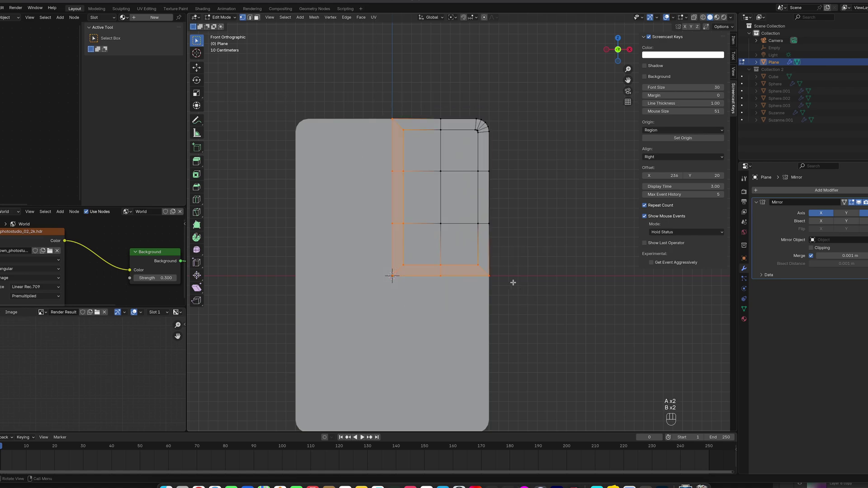
key(x)
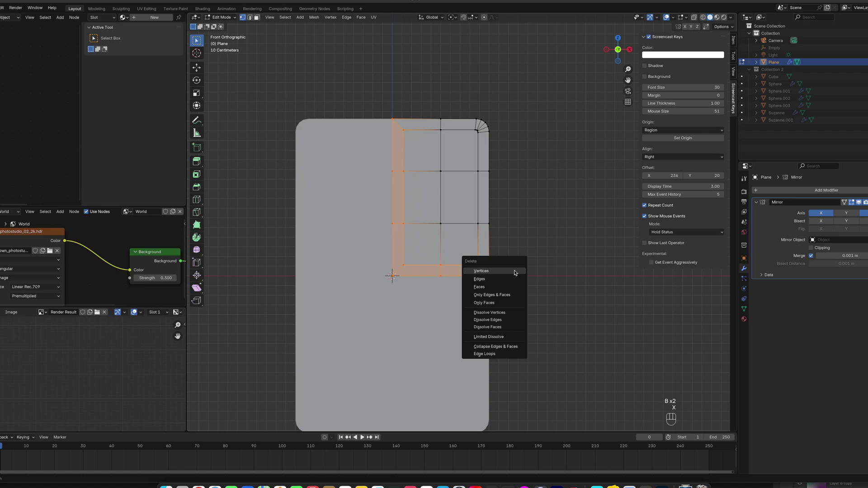
click(515, 272)
- Extrude the remaining quarter's bottom edges down along Z to just above the horizontal mirror line
key(a)
key(a)
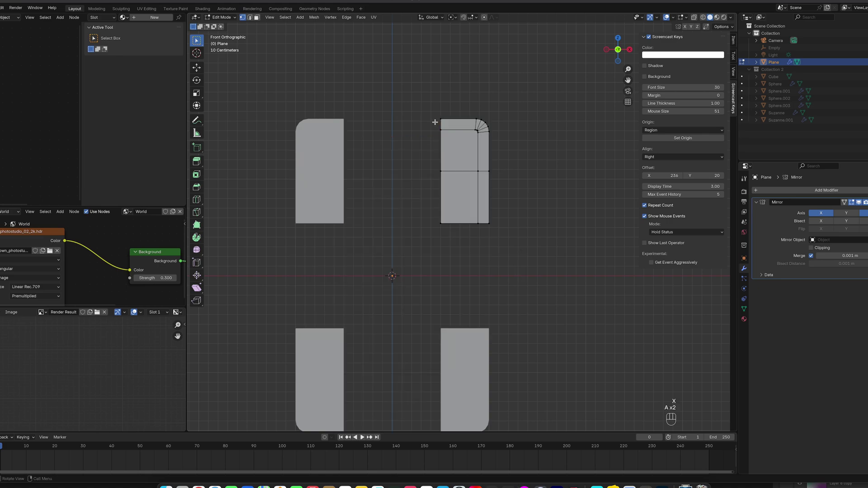
key(b)
drag(416, 205, 482, 240)
key(e)
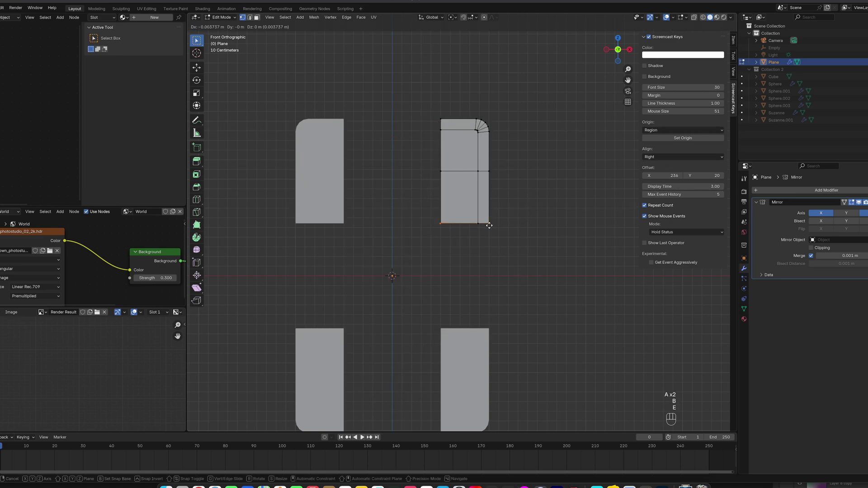
key(z)
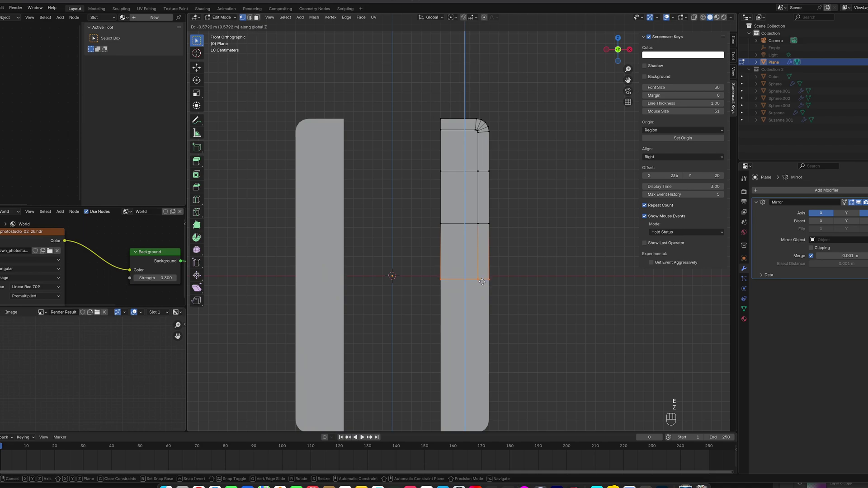
click(483, 280)
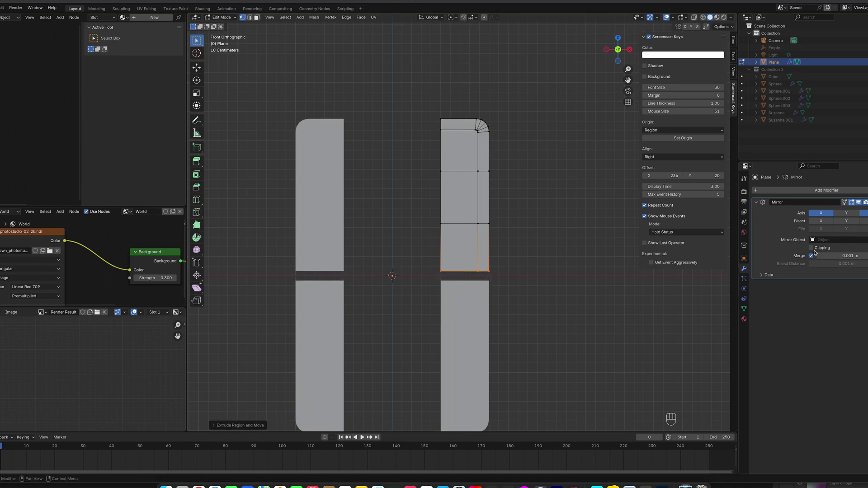
- Enable Clipping on the Mirror modifier and move the extruded bottom edges down along Z onto the mirror plane
key(g)
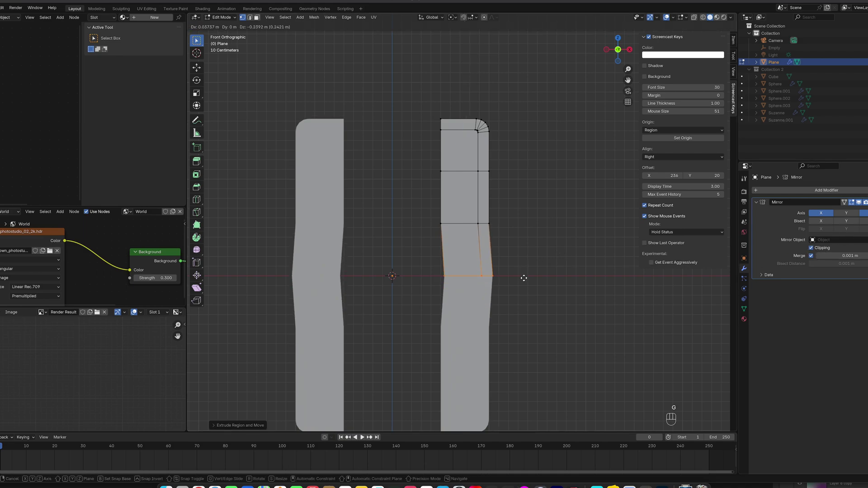
right_click(511, 292)
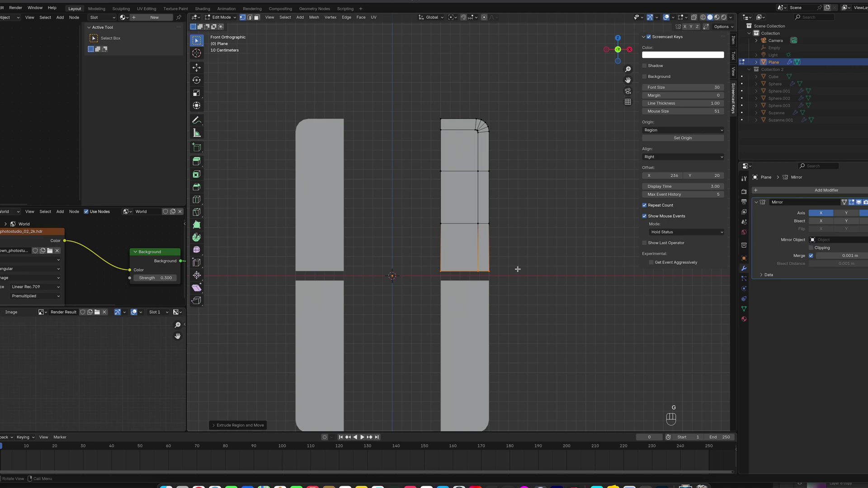
key(g)
right_click(499, 279)
click(810, 248)
key(g)
key(z)
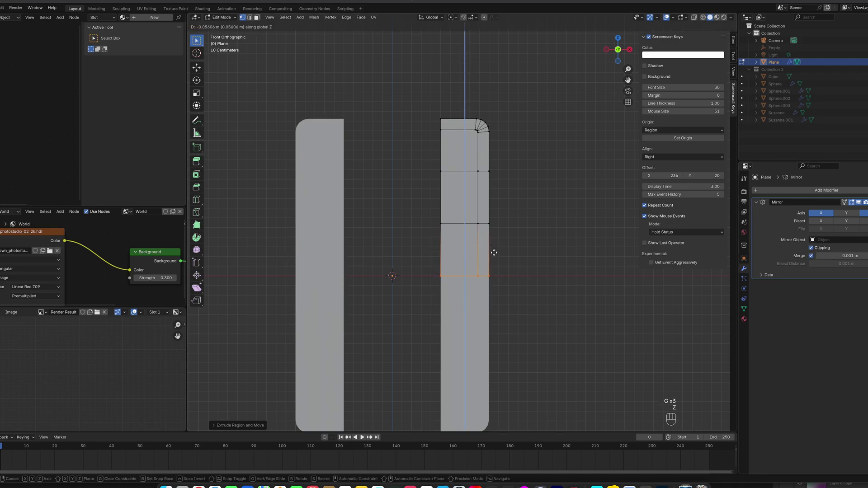
click(494, 259)
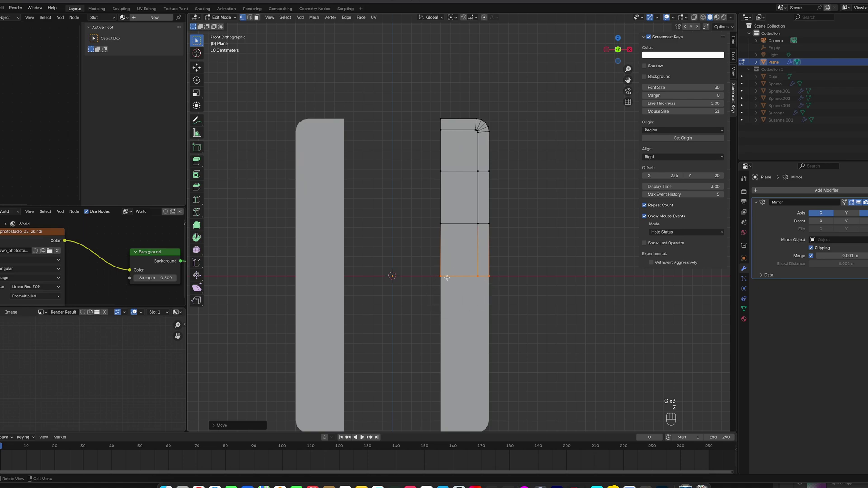
- Extrude the quarter's inner vertical edges along X to the centre mirror plane to close the gap
key(a)
key(a)
key(b)
drag(426, 101, 471, 290)
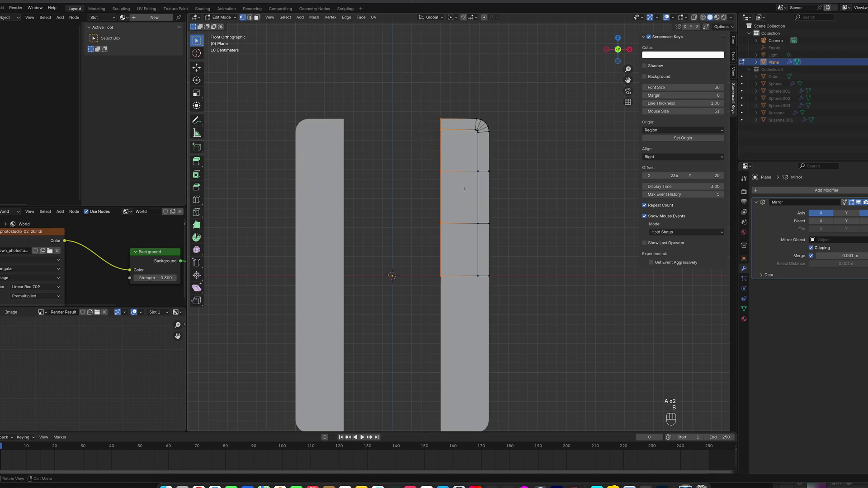
key(e)
key(x)
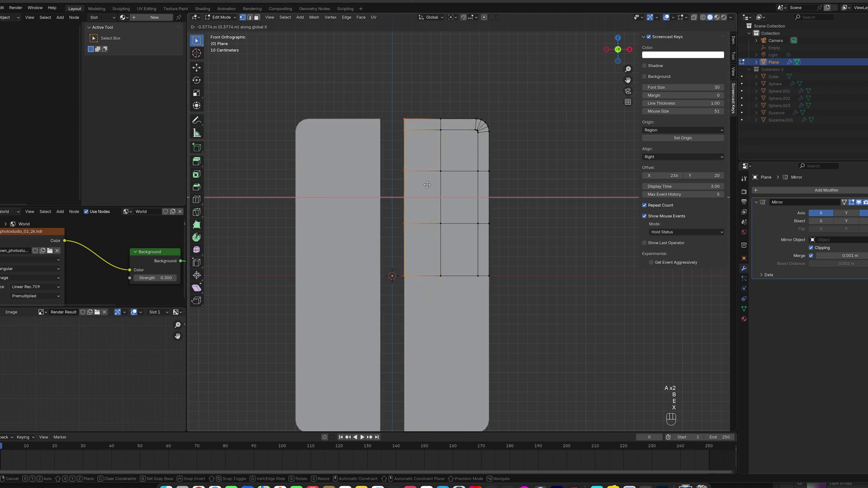
click(403, 186)
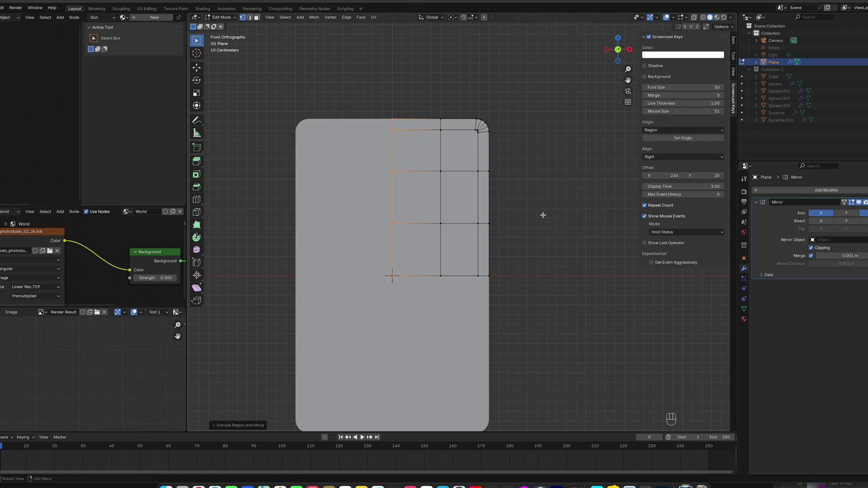
- Extrude all faces of the panel by about 0.016 m along the normal to give it a thin thickness
middle_drag(521, 184, 475, 196)
key(a)
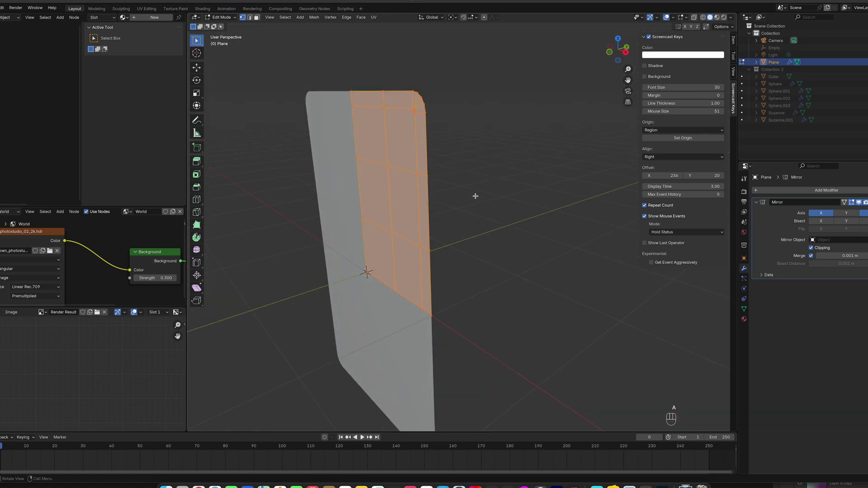
key(e)
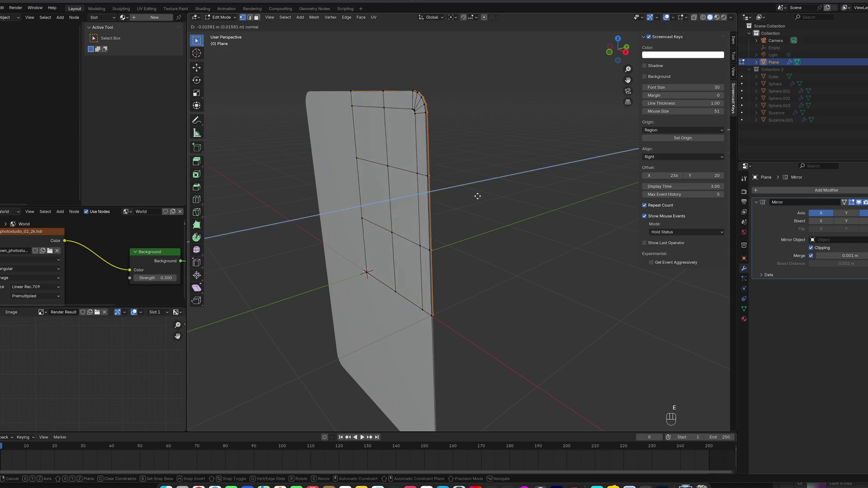
click(477, 196)
- Add one centred loop cut around the panel's thin side rim
mouse_move(477, 196)
middle_down()
mouse_move(430, 145)
mouse_move(468, 180)
mouse_move(445, 202)
mouse_move(471, 182)
middle_up()
key(ctrl+r)
click(440, 195)
right_click(445, 193)
- Add a loop cut in the front border, slide it close to the inset edge, and mark it as a seam
key(ctrl+r)
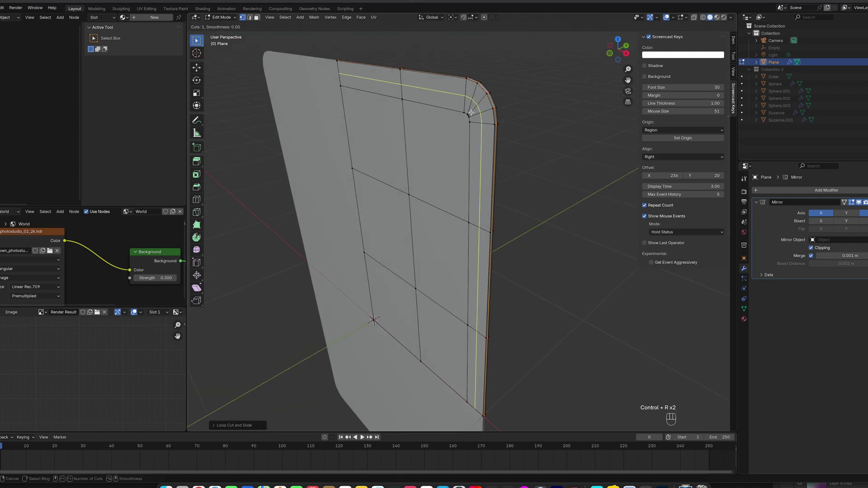
click(482, 119)
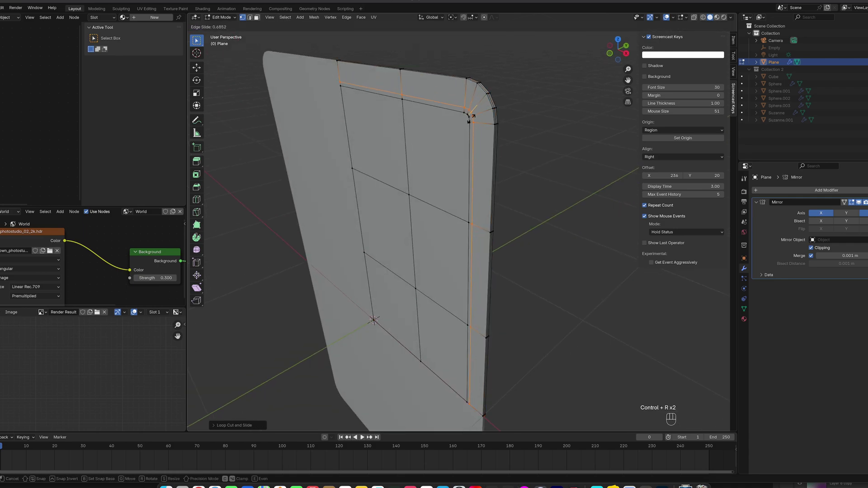
click(472, 125)
key(u)
middle_drag(473, 129, 407, 104)
click(500, 132)
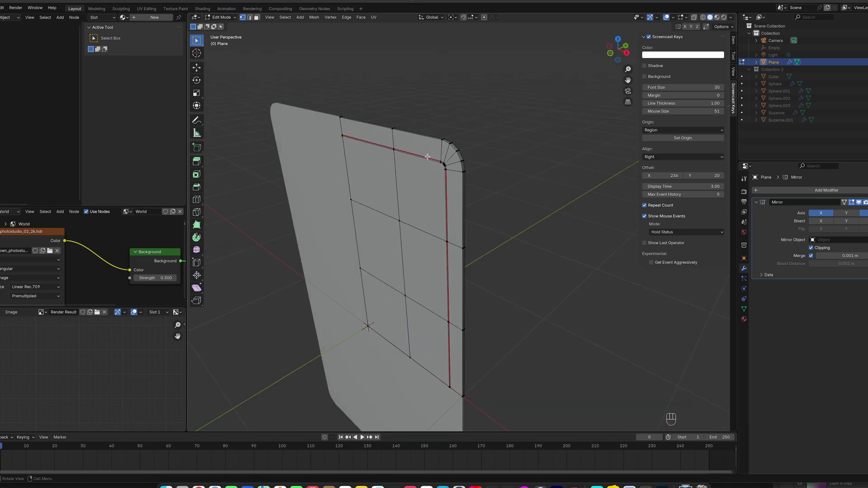
- Mark the edge loop running around the middle of the panel's side rim as a seam
alt+click(454, 147)
scroll(470, 135, up, 5)
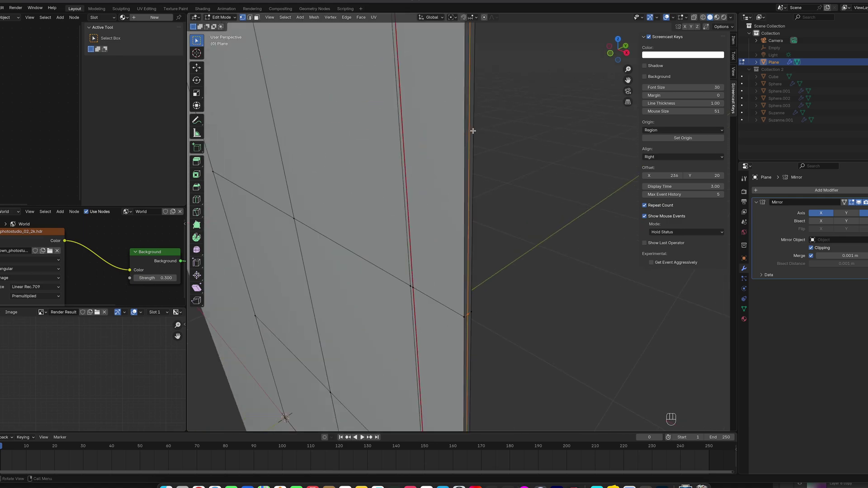
scroll(469, 101, down, 5)
key(u)
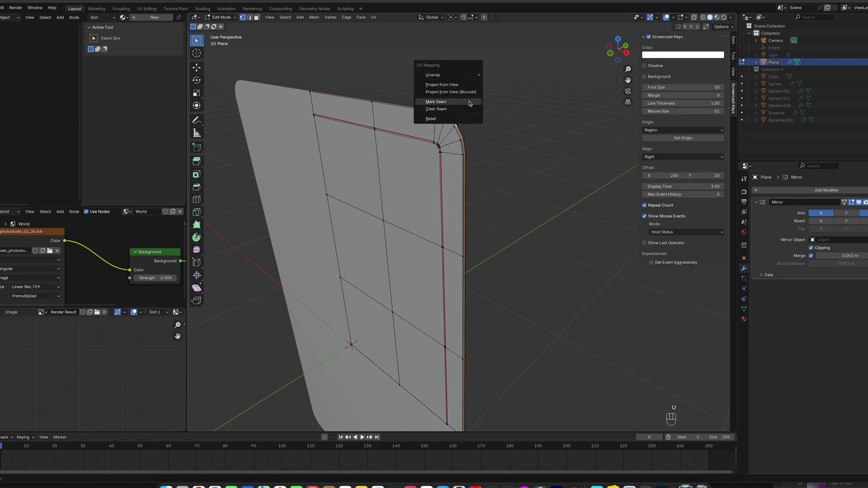
click(463, 104)
middle_drag(469, 134, 489, 92)
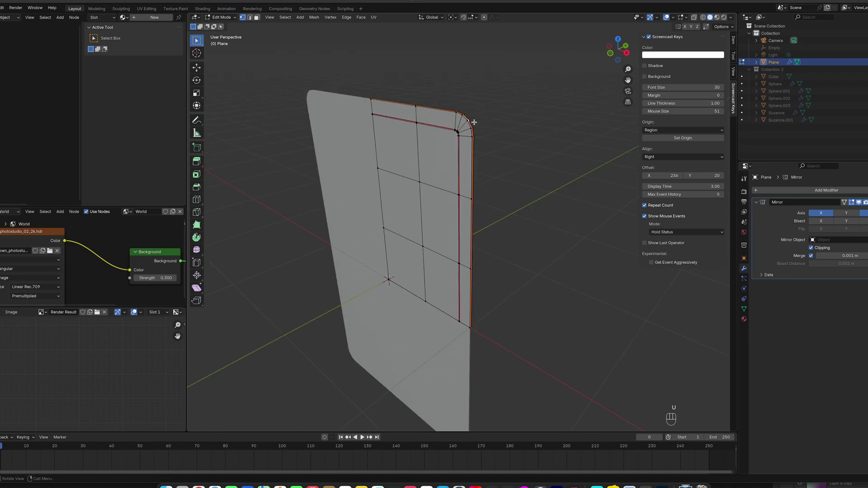
- Select the inner front face region enclosed by the border seam using Select Linked
key(a)
key(a)
key(a)
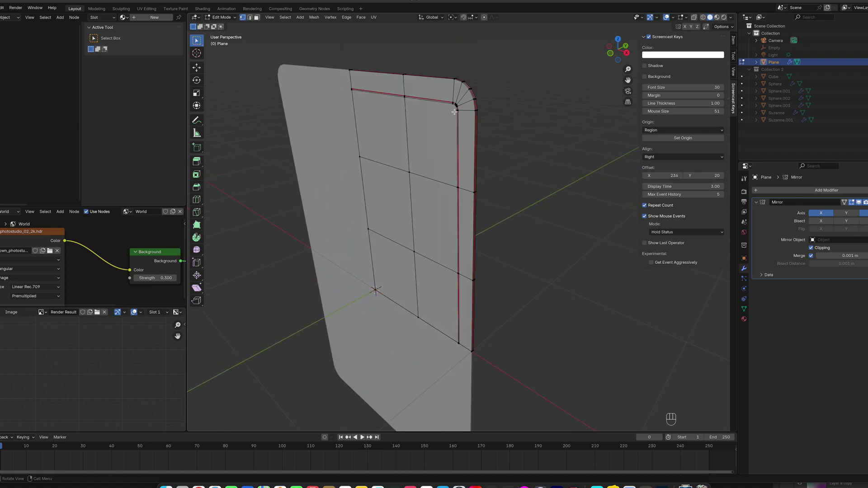
key(l)
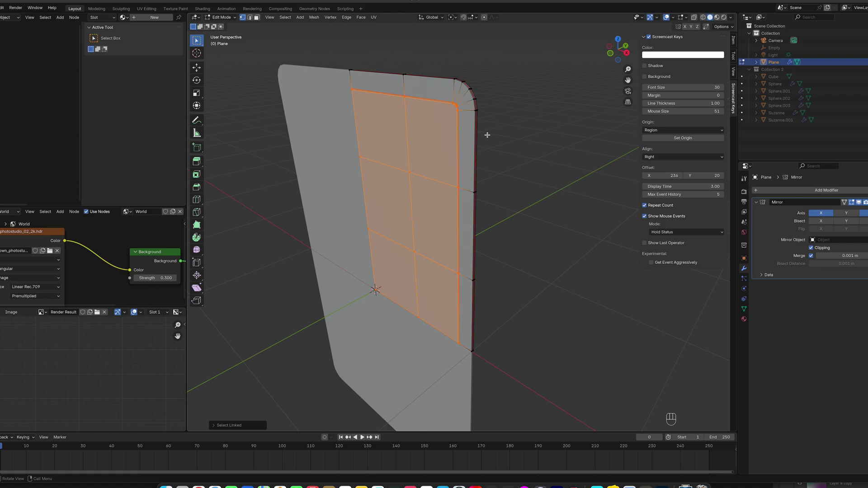
- Try the Normal delimit for the linked selection, inspect the selected area, and restore the Seam delimit
click(216, 425)
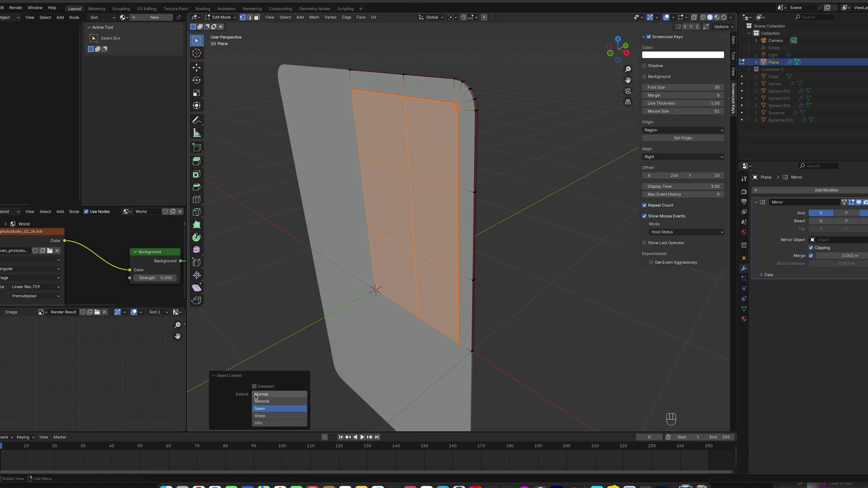
click(268, 394)
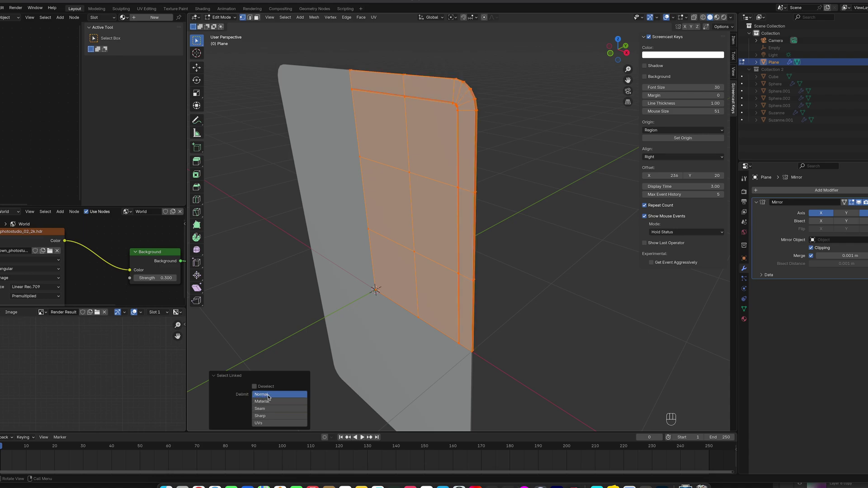
middle_drag(467, 178, 416, 154)
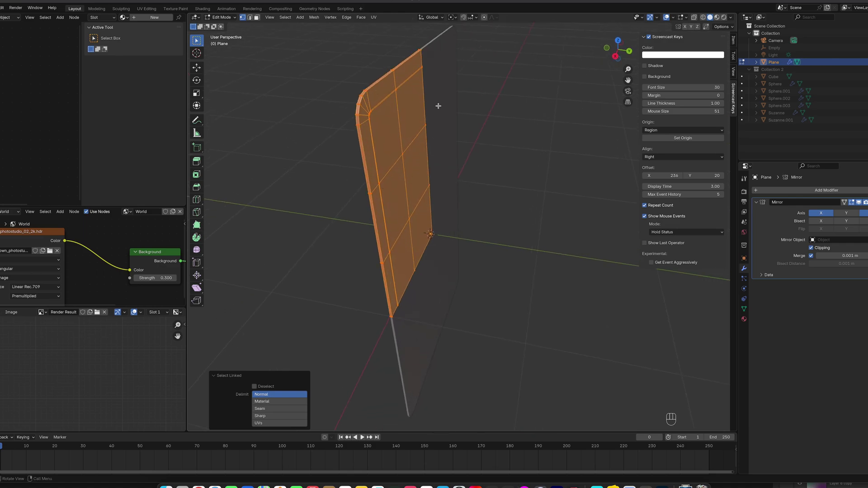
middle_drag(336, 108, 462, 144)
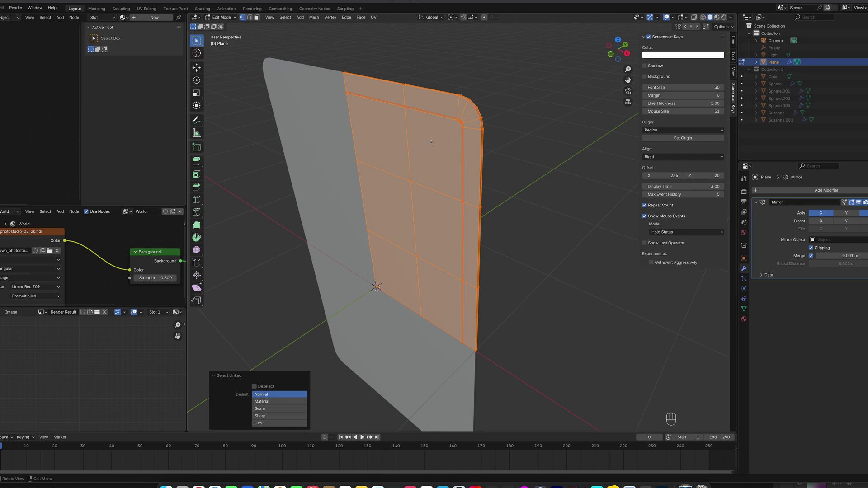
click(271, 409)
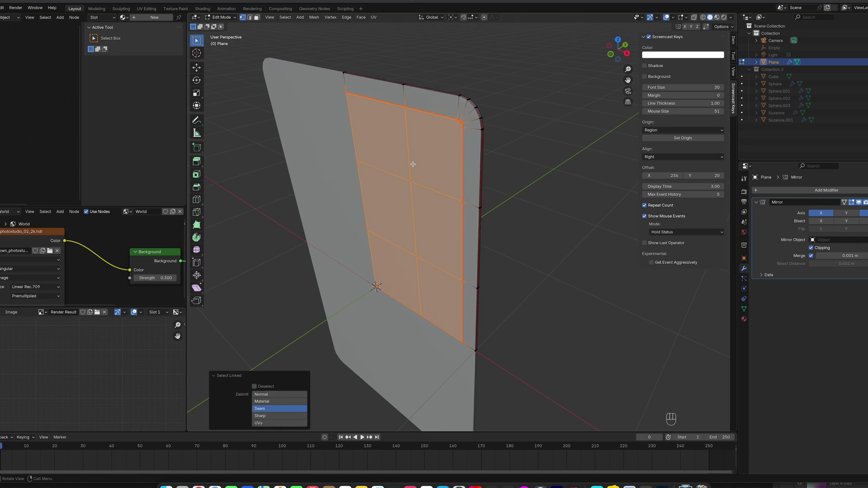
- Clear the selection and select the front border region between the two seams with Select Linked
middle_drag(412, 164, 412, 155)
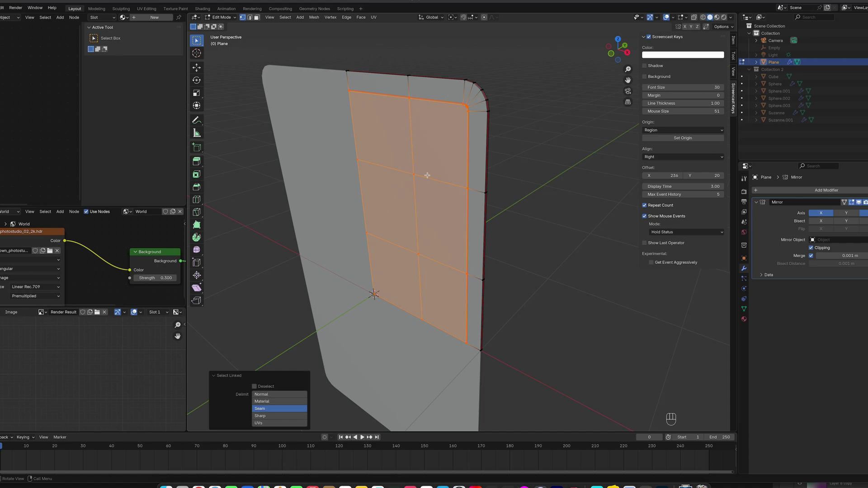
key(a)
key(a)
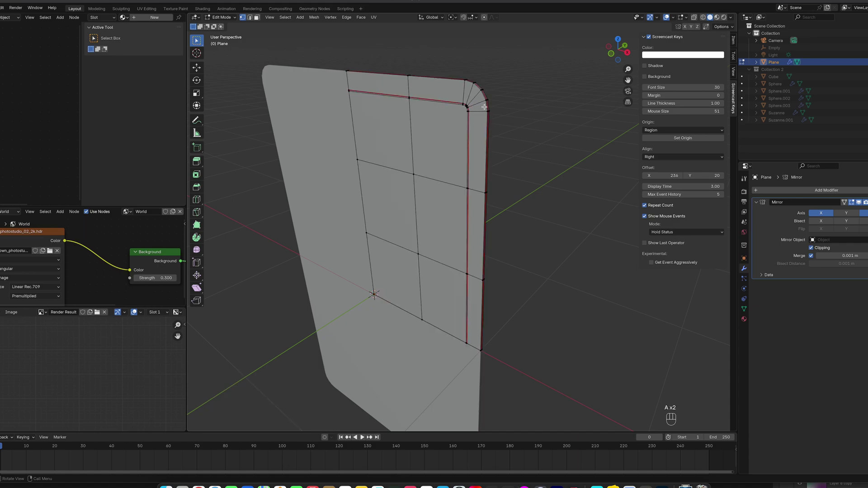
key(l)
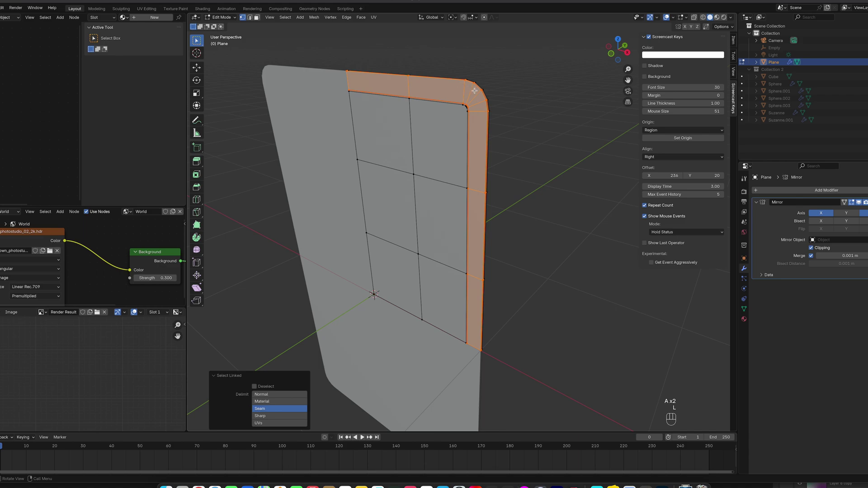
- Clear the selection and select the inner front face region enclosed by the border seam with Select Linked
middle_drag(474, 90, 484, 71)
key(a)
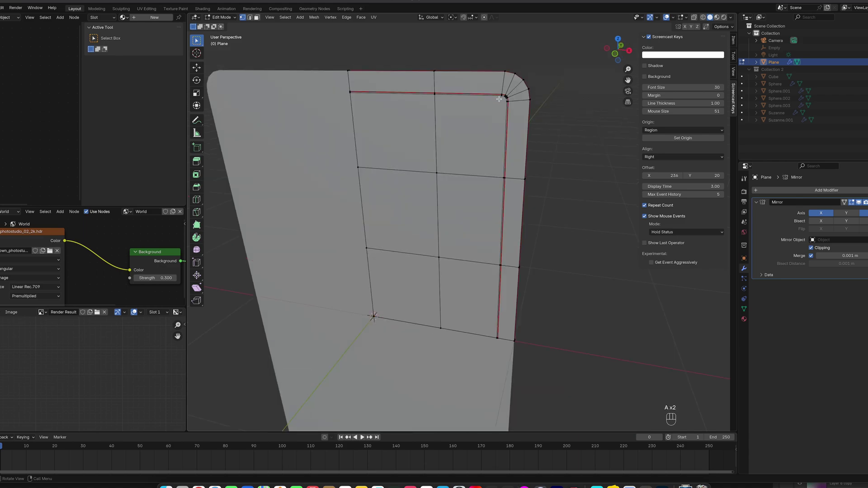
key(l)
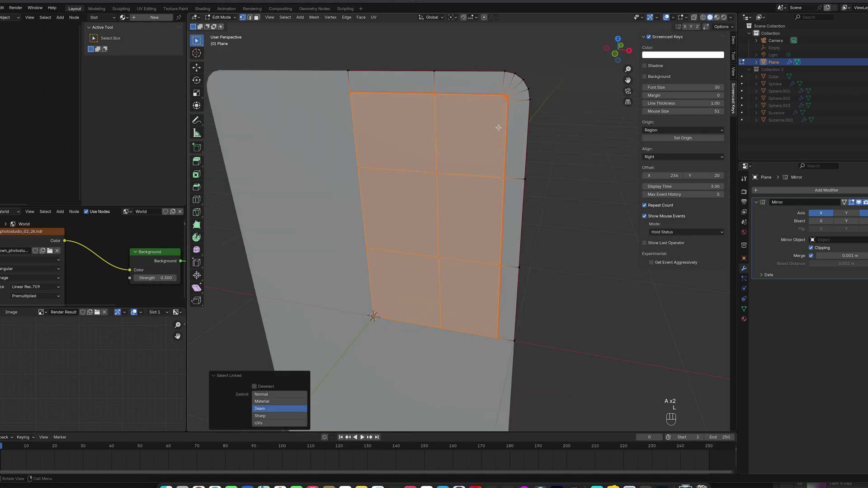
middle_drag(498, 128, 450, 128)
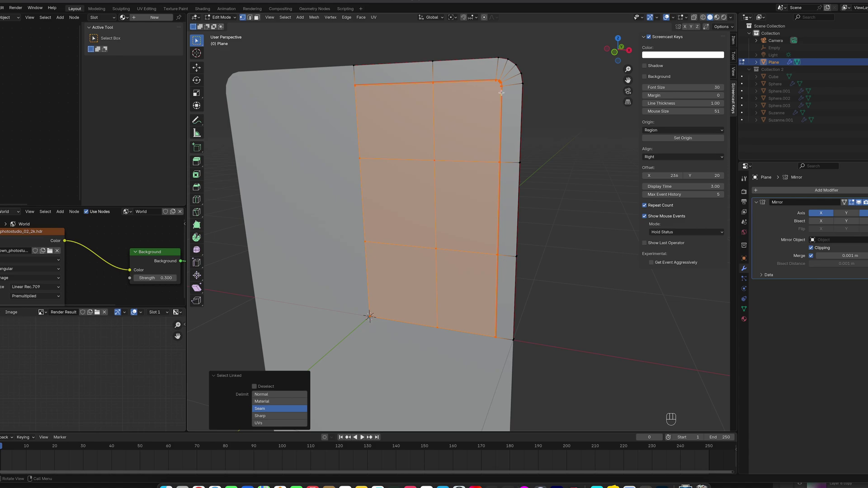
middle_drag(537, 216, 460, 232)
- Clear the selection and select the linked seam-bounded region on the panel's back side
key(a)
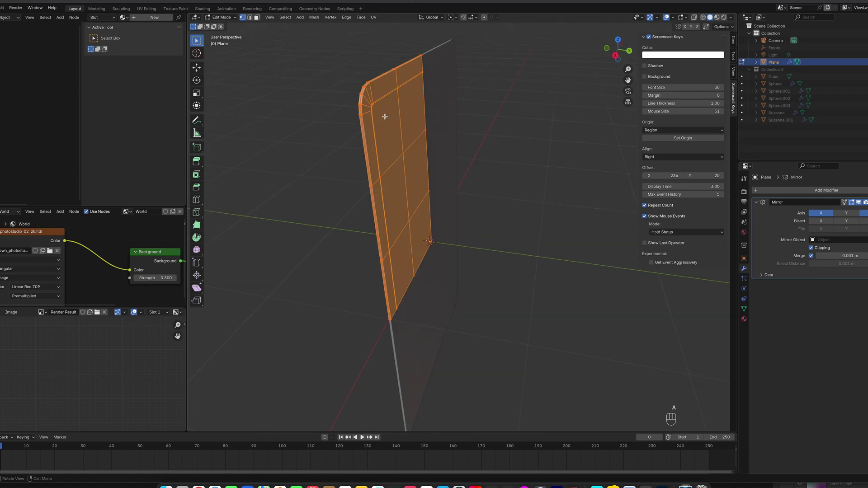
key(a)
key(a)
key(l)
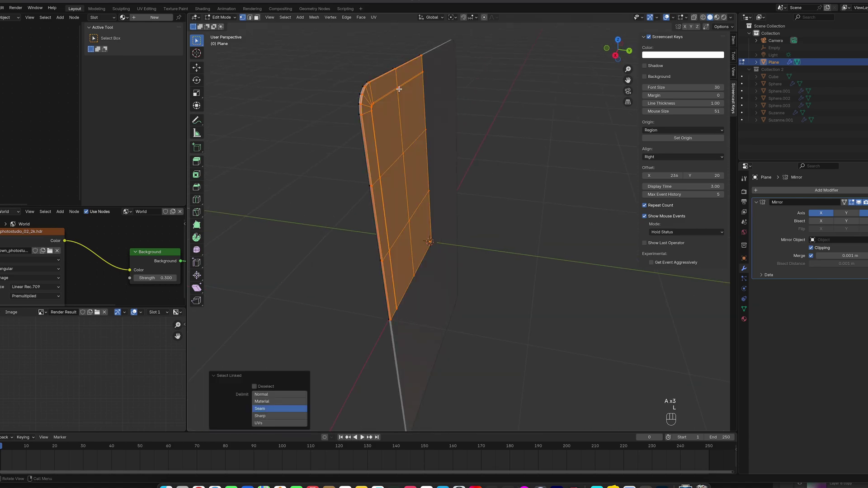
middle_drag(399, 89, 518, 165)
- In front view, replace the selection with the seam-bounded inner front face region
key(KP_1)
key(a)
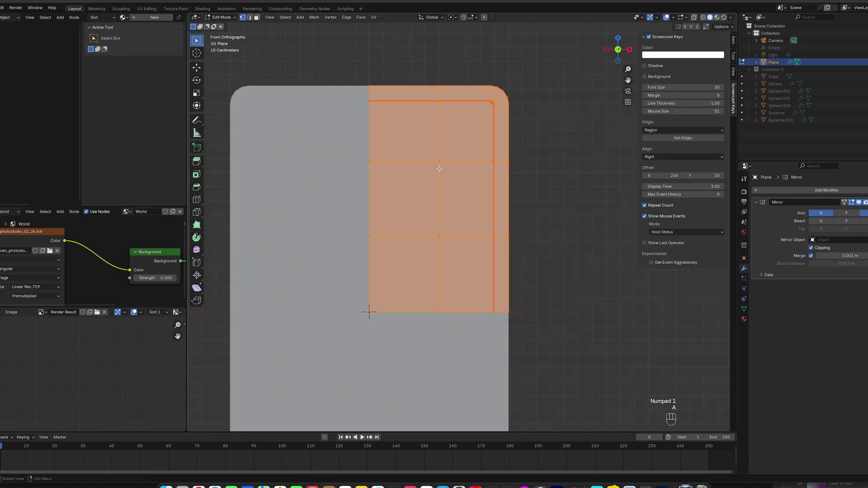
key(a)
key(l)
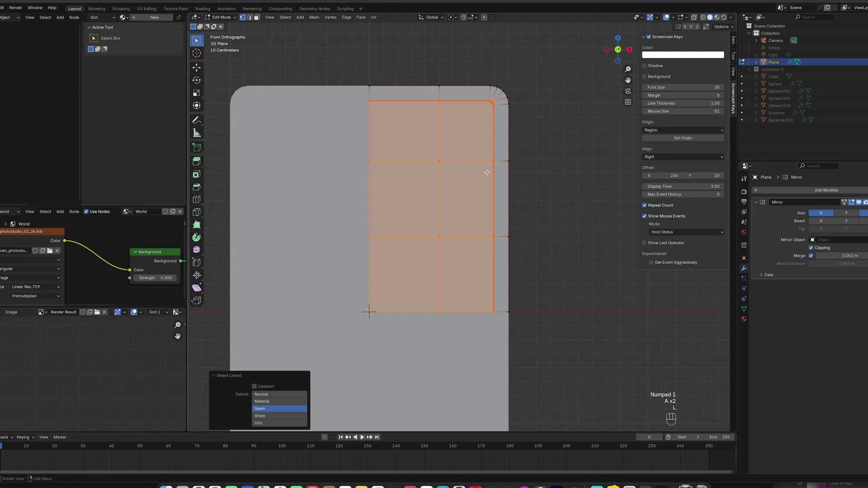
- Return to Object Mode and apply the panel's Mirror modifier
key(Tab)
key(Tab)
key(Tab)
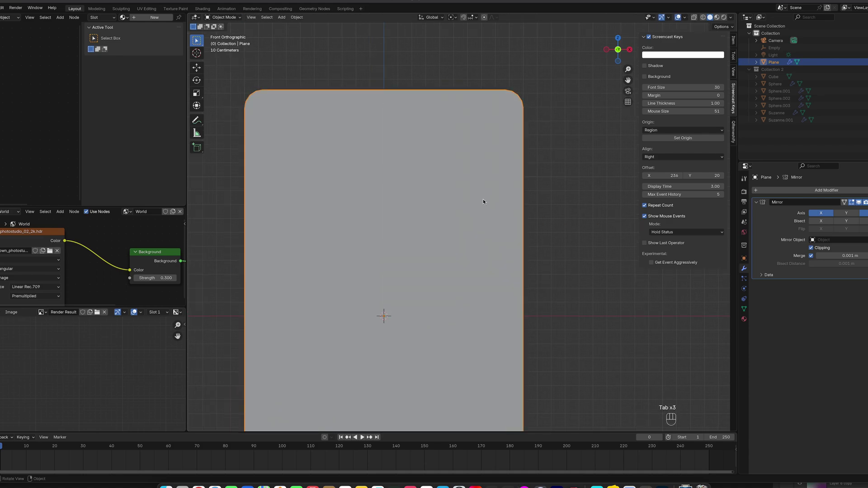
click(867, 202)
click(858, 209)
- Select the panel's entire mesh in Edit Mode and unwrap it with Project from View from the front
shift+middle_drag(509, 196, 522, 143)
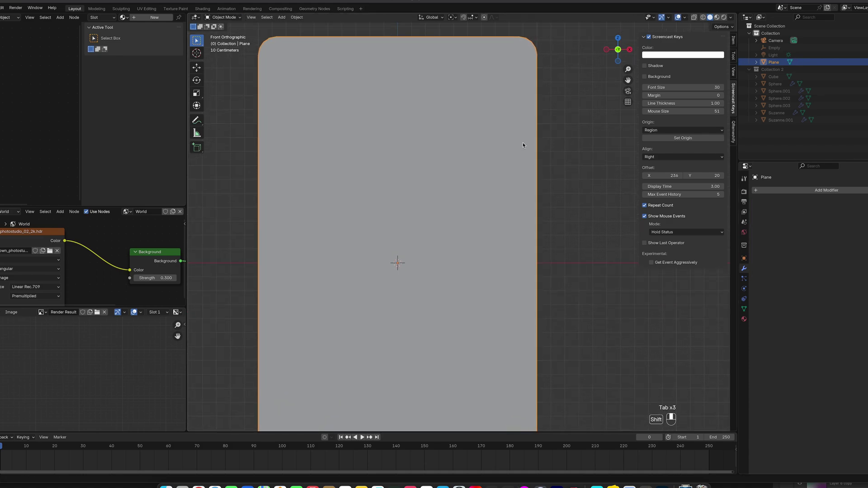
key(Tab)
scroll(521, 181, down, 3)
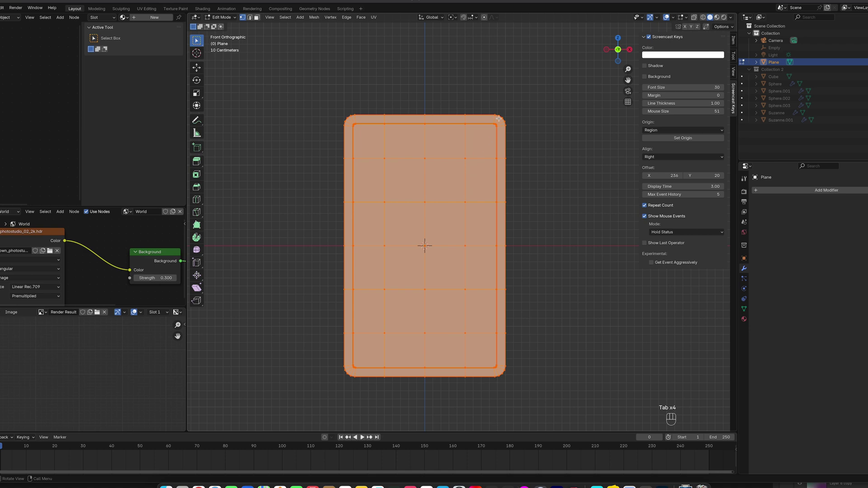
key(a)
key(a)
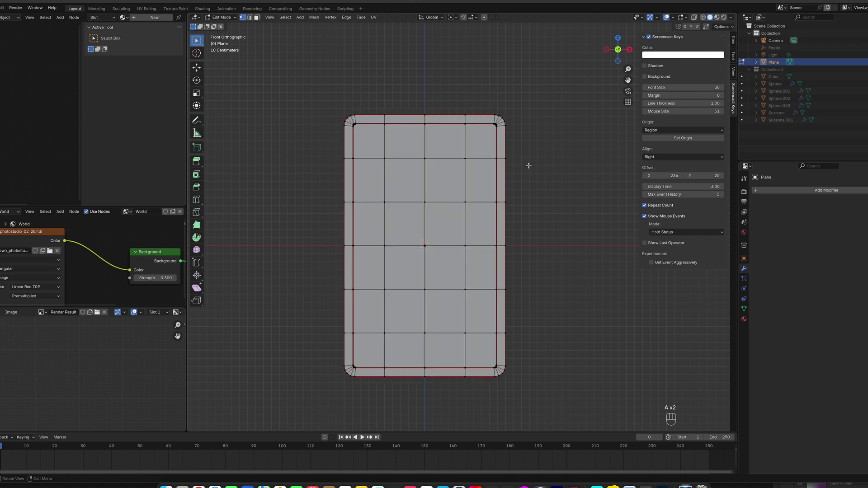
key(a)
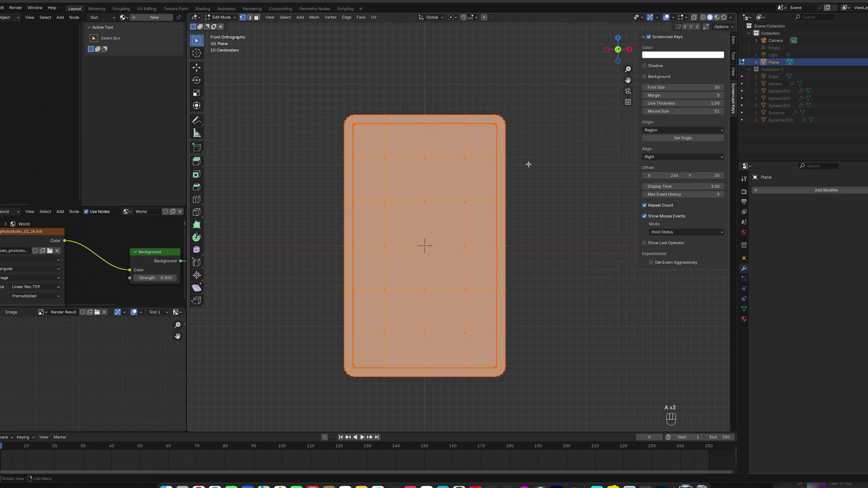
key(u)
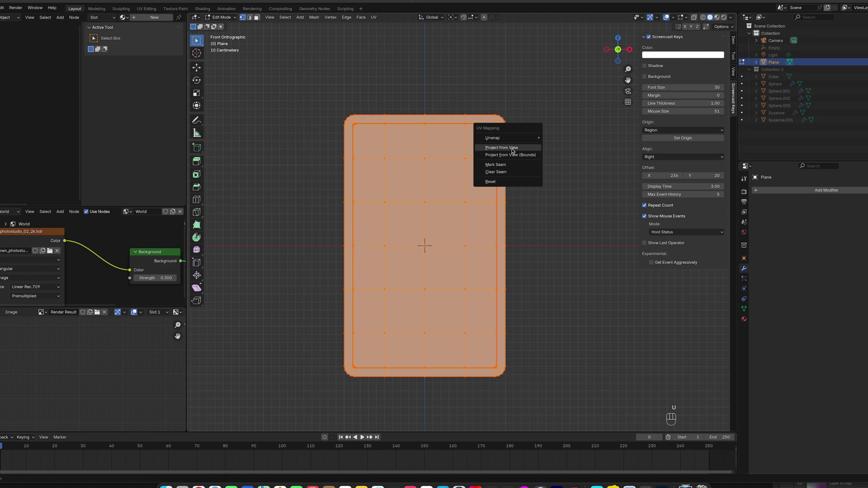
click(512, 148)
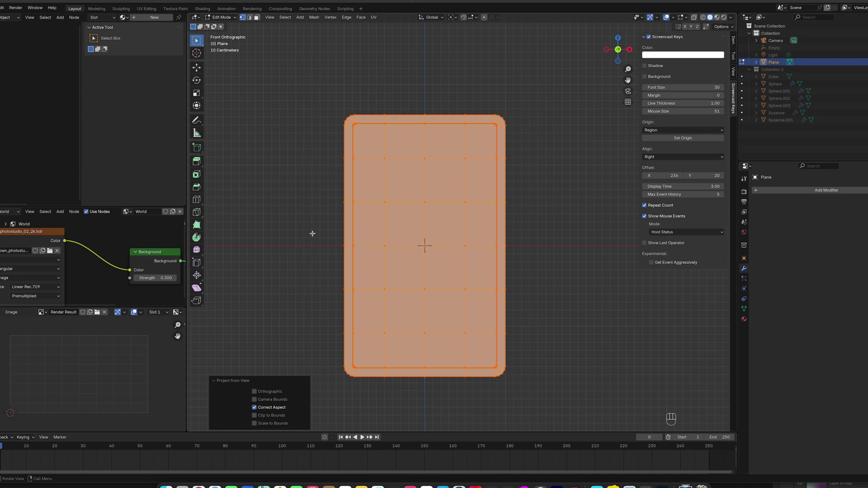
- Inspect the mesh in wireframe shading, then restore the front view and solid shading
middle_drag(407, 225, 420, 209)
key(KP_1)
key(z)
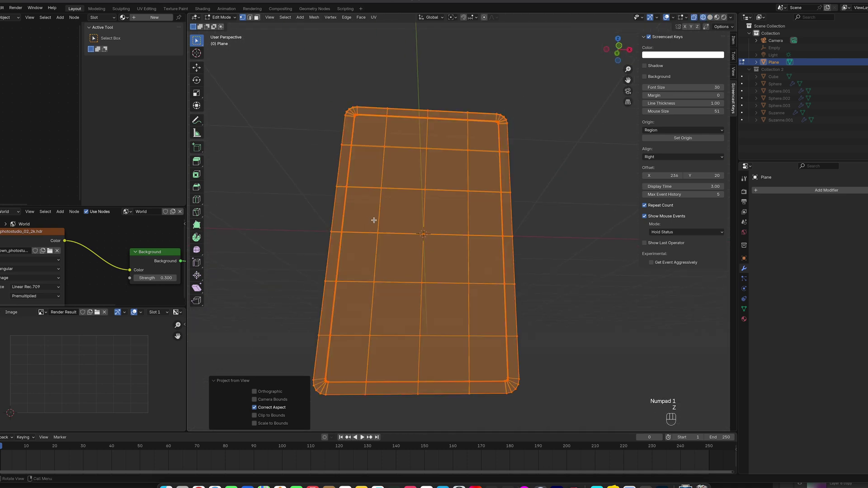
key(KP_1)
key(z)
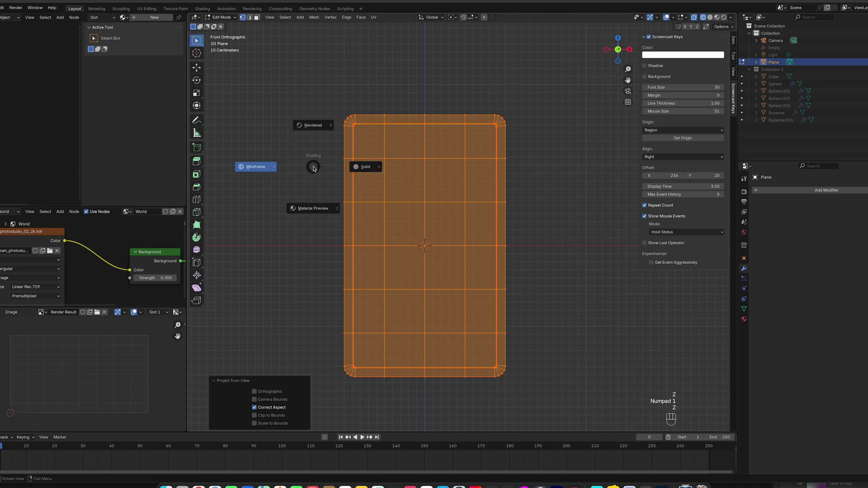
- Enlarge the material node editor by widening it and shrinking the world node and image editors below it
drag(187, 198, 353, 201)
drag(281, 206, 274, 268)
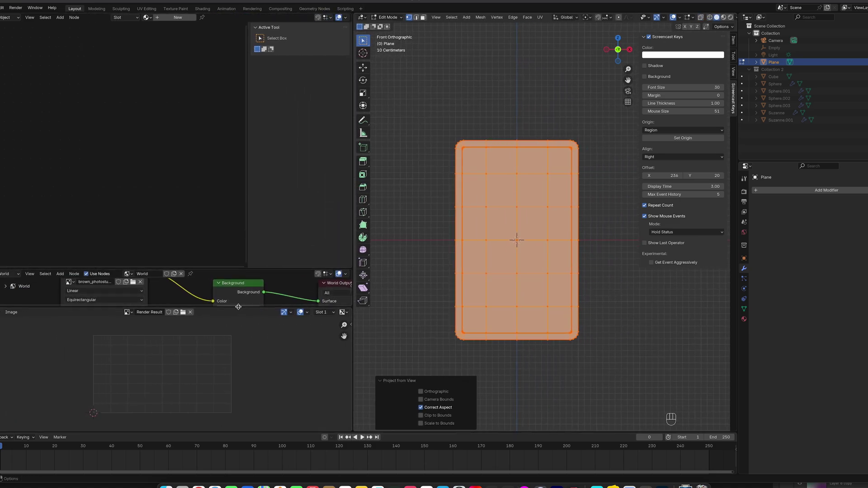
drag(238, 307, 239, 364)
drag(241, 267, 382, 266)
- Return to Object Mode and create a new material for the panel
key(Tab)
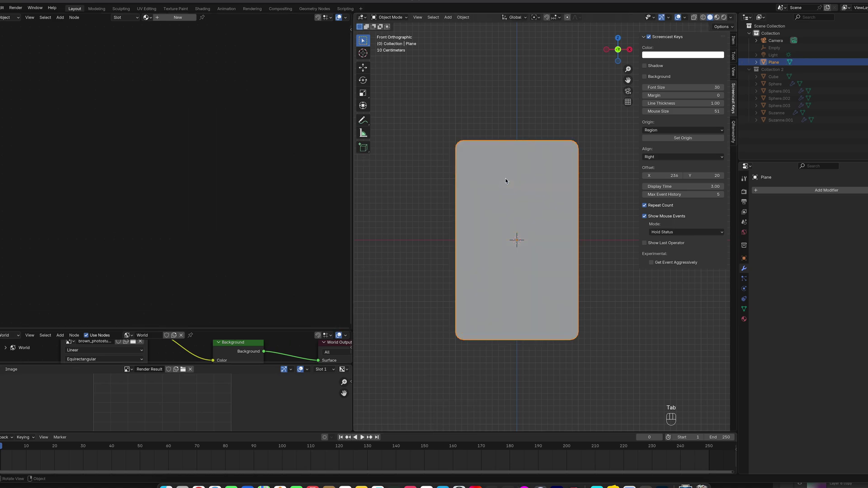
click(165, 18)
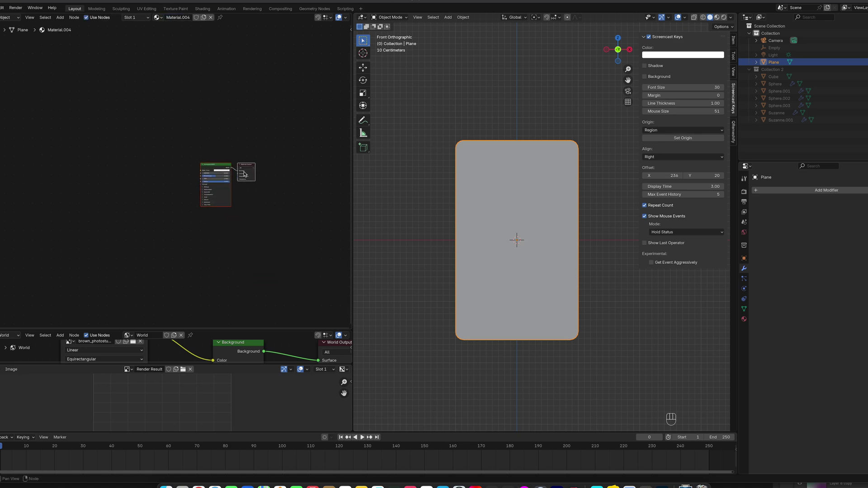
scroll(244, 174, up, 10)
shift+middle_drag(272, 158, 224, 161)
click(225, 160)
key(g)
right_click(228, 120)
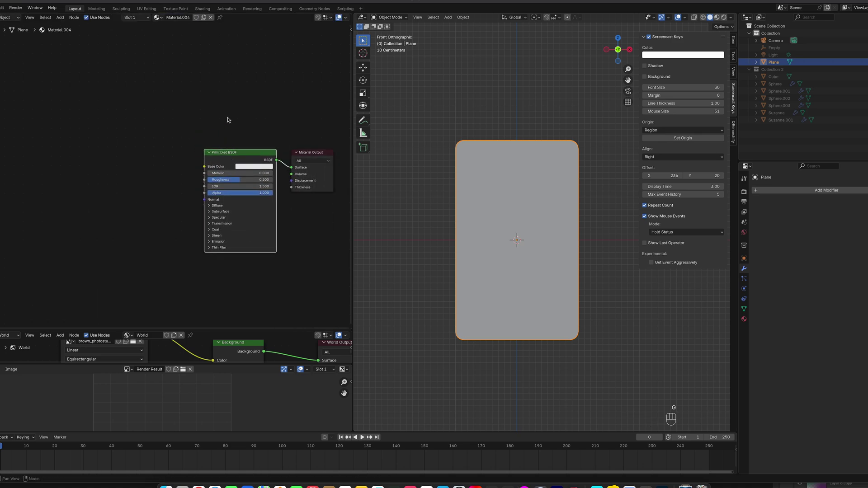
- Add a Voronoi Texture node and place it ahead of the Principled BSDF node
middle_drag(136, 147, 153, 135)
key(shift+a)
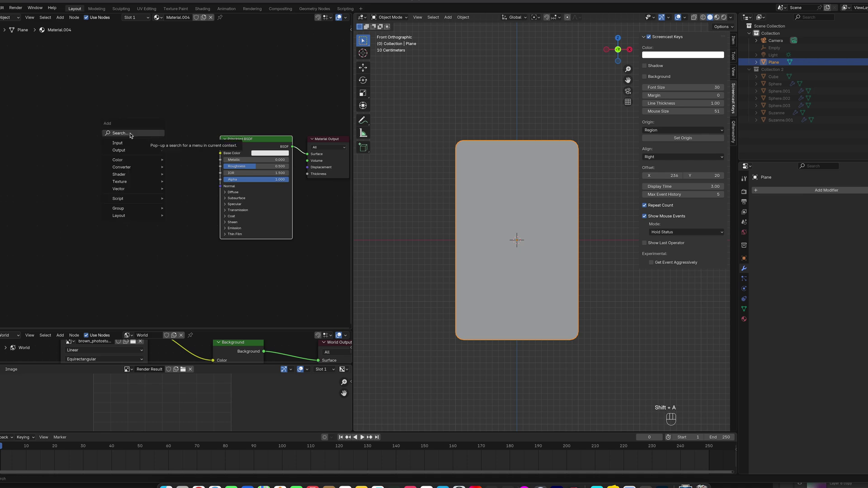
click(131, 134)
text(vor)
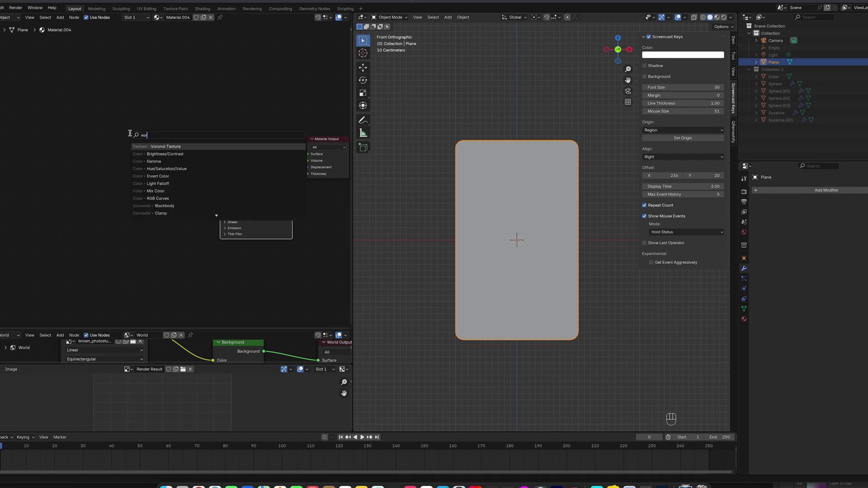
click(154, 148)
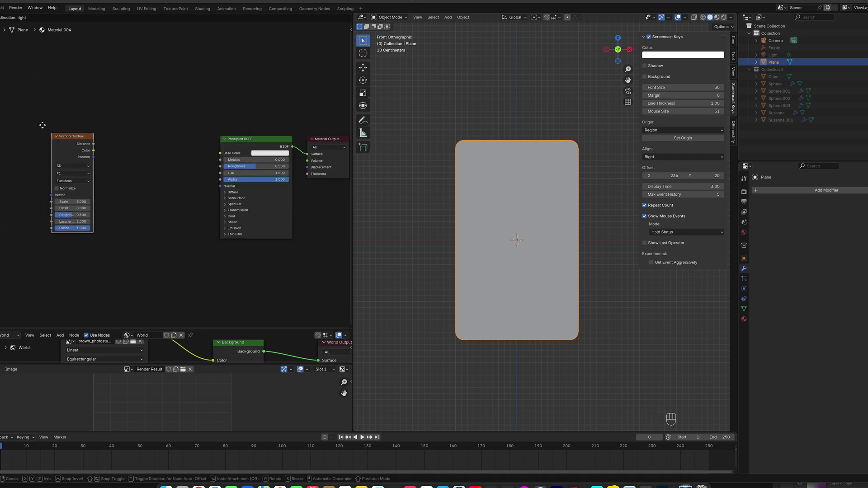
click(33, 118)
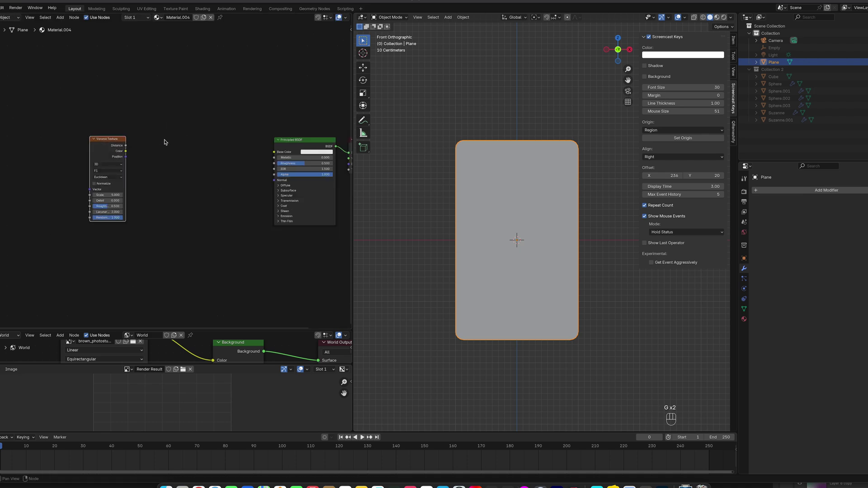
middle_drag(105, 151, 121, 156)
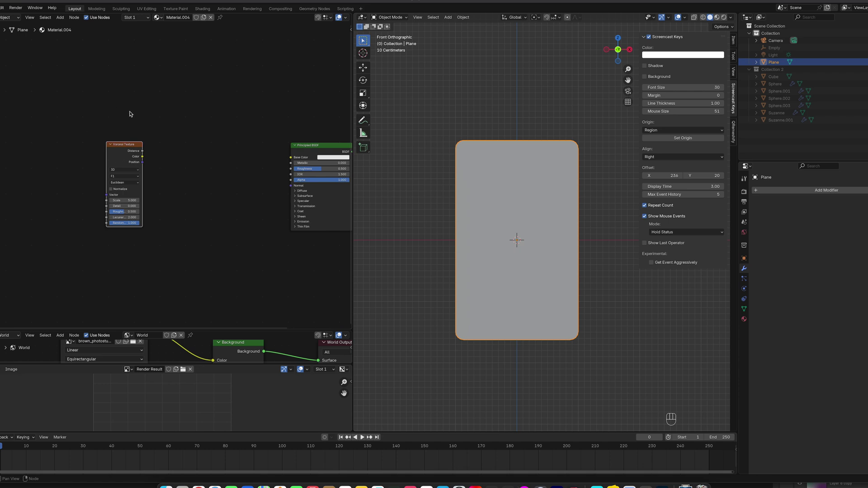
- Search the add-ons in Preferences for "wr" to check that Node Wrangler is enabled, and close Preferences
click(2, 7)
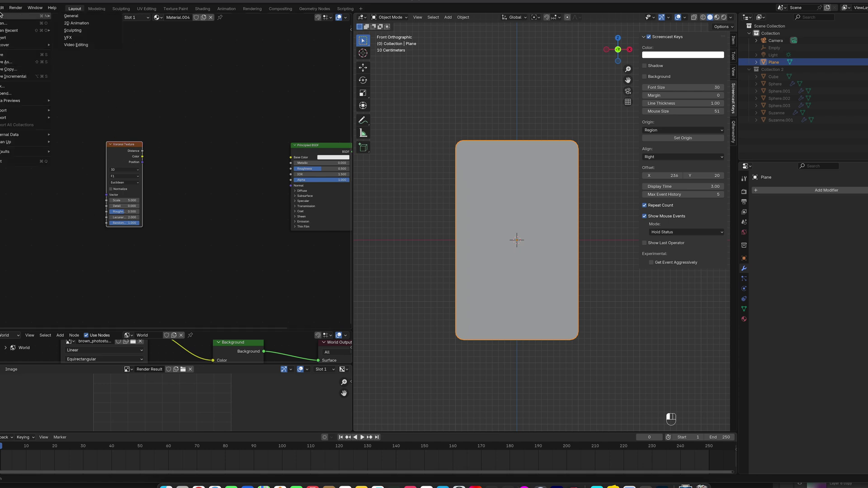
click(16, 101)
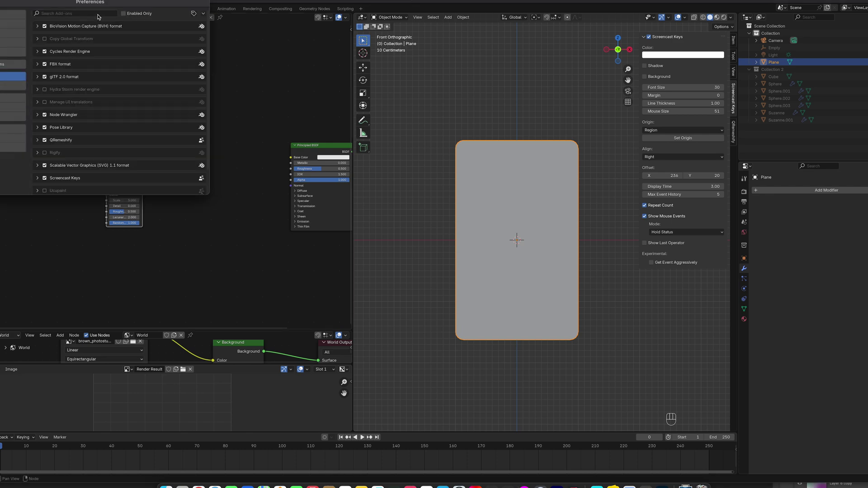
scroll(77, 41, down, 1)
scroll(77, 41, up, 1)
click(62, 14)
text(wr)
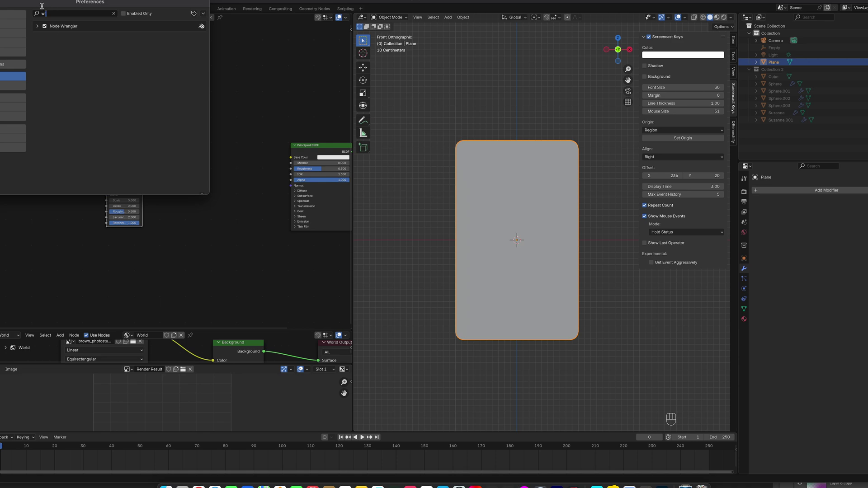
drag(41, 6, 64, 14)
click(6, 9)
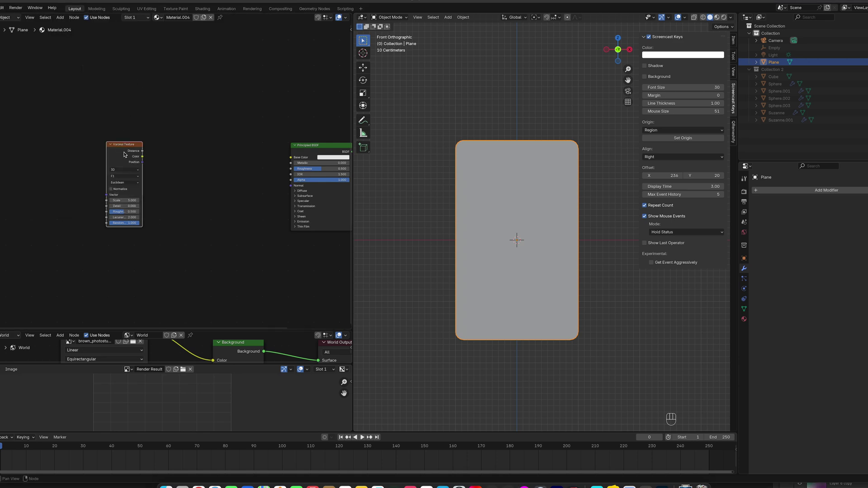
- Add Texture Coordinate and Mapping nodes to the Voronoi Texture with Node Wrangler's texture setup
key(ctrl)
key(ctrl+t)
key(g)
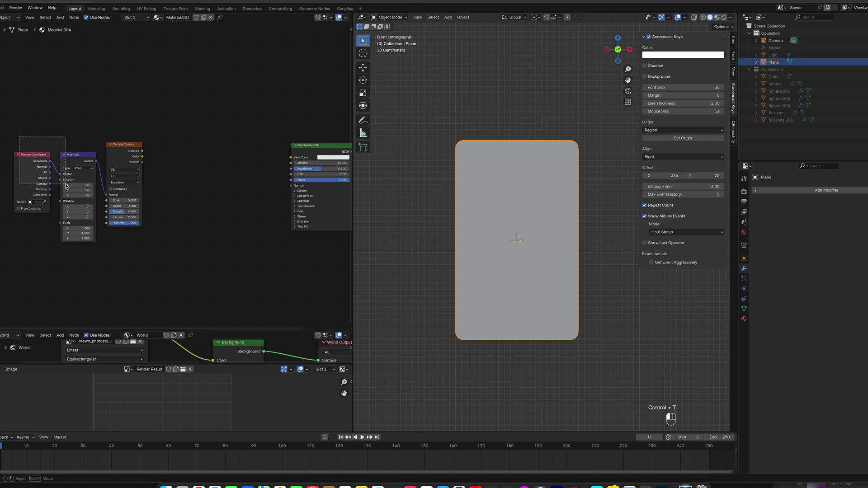
click(55, 132)
scroll(55, 132, up, 4)
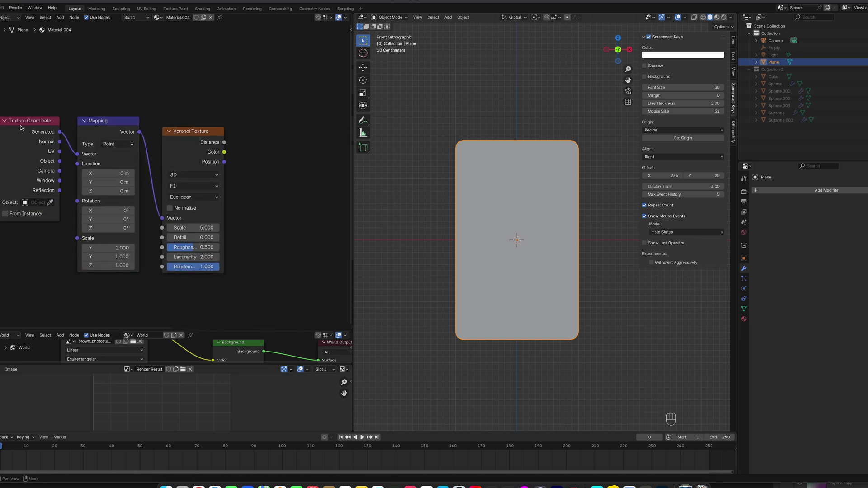
- Connect the Texture Coordinate node's UV output to the Mapping node's Vector input
click(22, 126)
drag(60, 152, 77, 154)
scroll(171, 115, down, 1)
- Connect the Voronoi Texture's Color output to the Base Color of the Principled BSDF
middle_drag(175, 112, 101, 112)
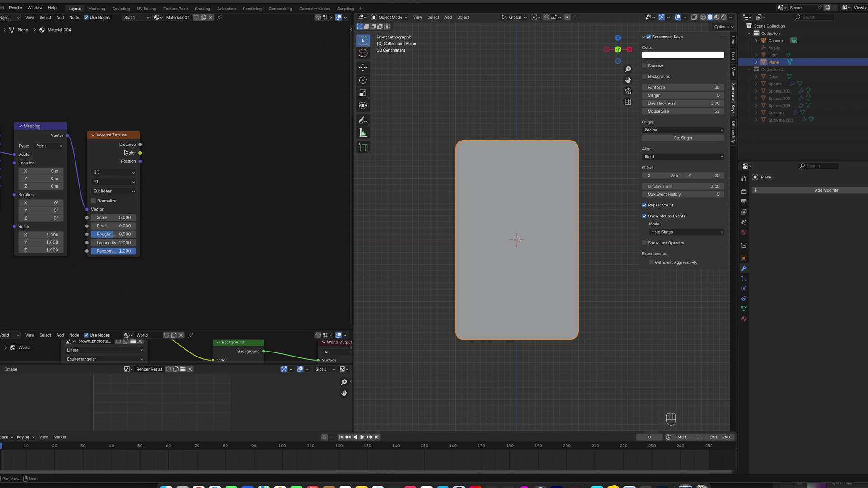
scroll(123, 132, down, 1)
middle_drag(162, 143, 107, 144)
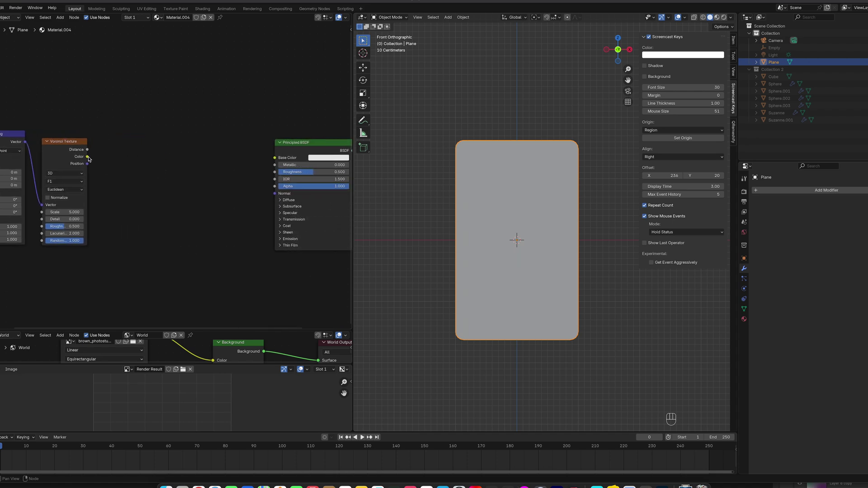
drag(88, 158, 274, 158)
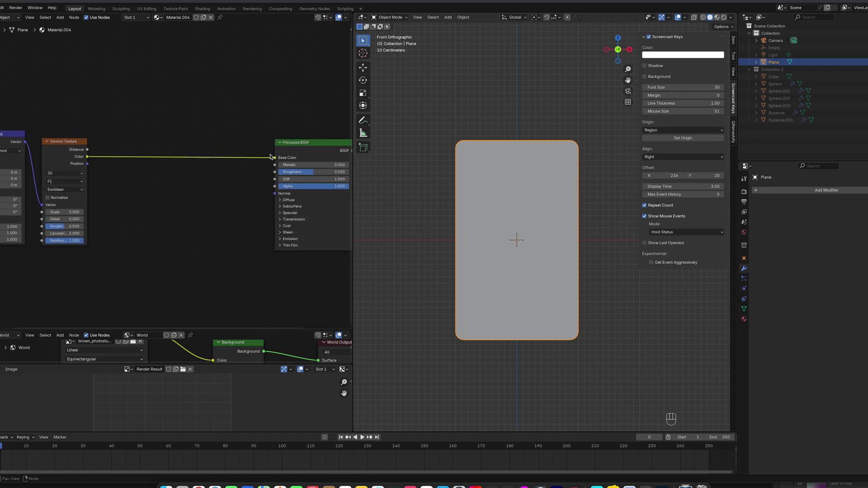
- Switch the viewport to Material Preview shading and view the panel's material from the front
key(z)
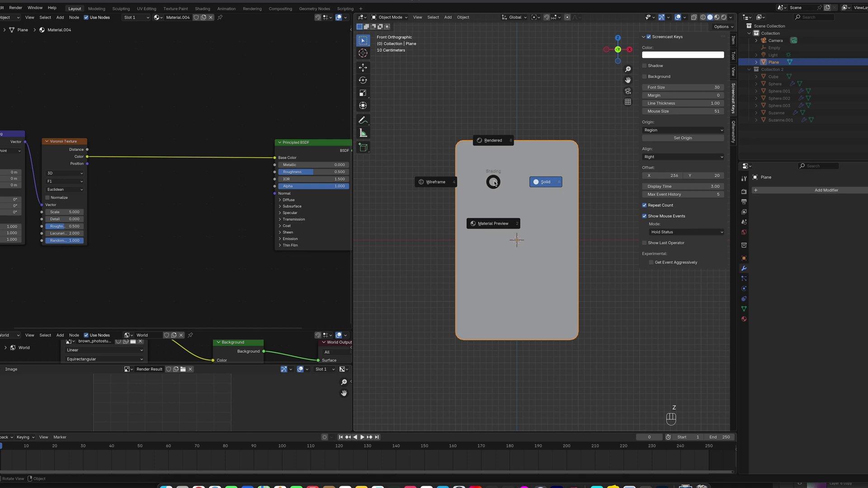
click(494, 224)
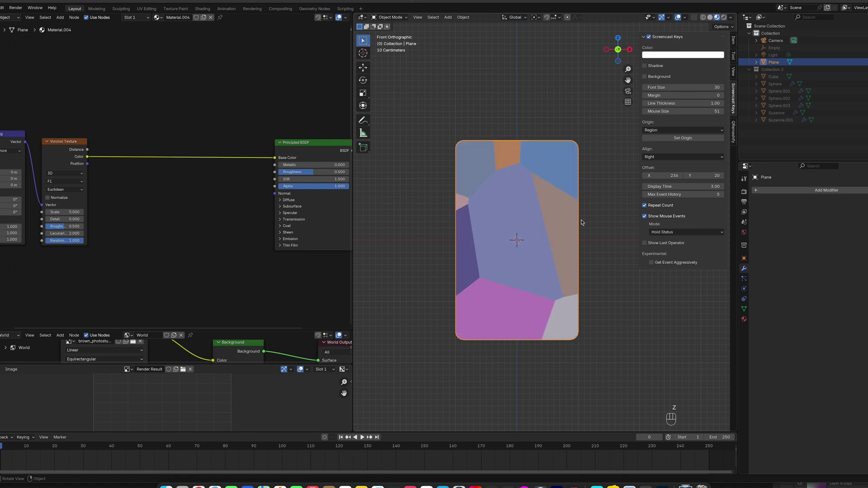
scroll(561, 208, up, 1)
mouse_move(561, 208)
middle_down()
mouse_move(564, 200)
mouse_move(642, 199)
mouse_move(506, 206)
mouse_move(552, 206)
middle_up()
key(KP_1)
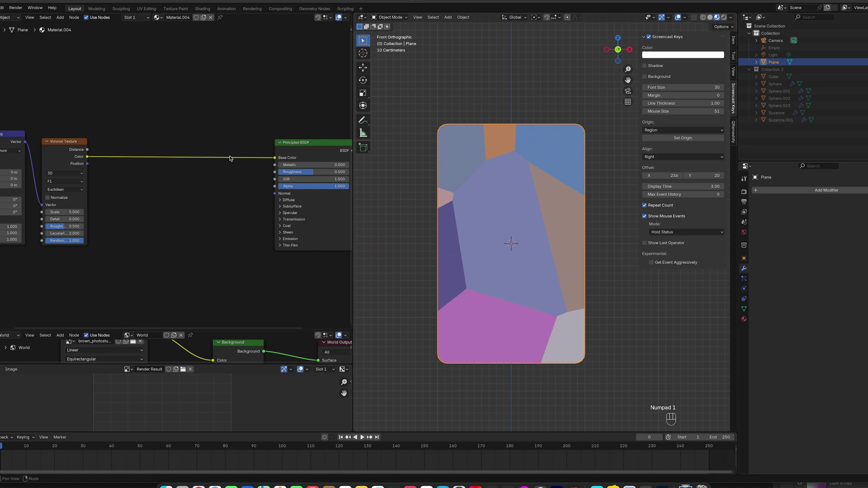
- Set the Voronoi Texture's Scale to 30 and check the cell pattern on the panel
click(71, 211)
text(30)
key(Return)
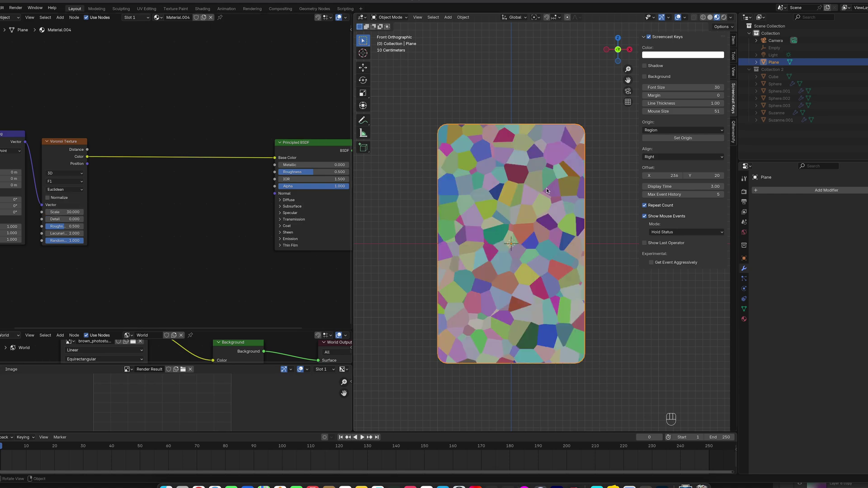
middle_drag(547, 190, 514, 185)
key(KP_1)
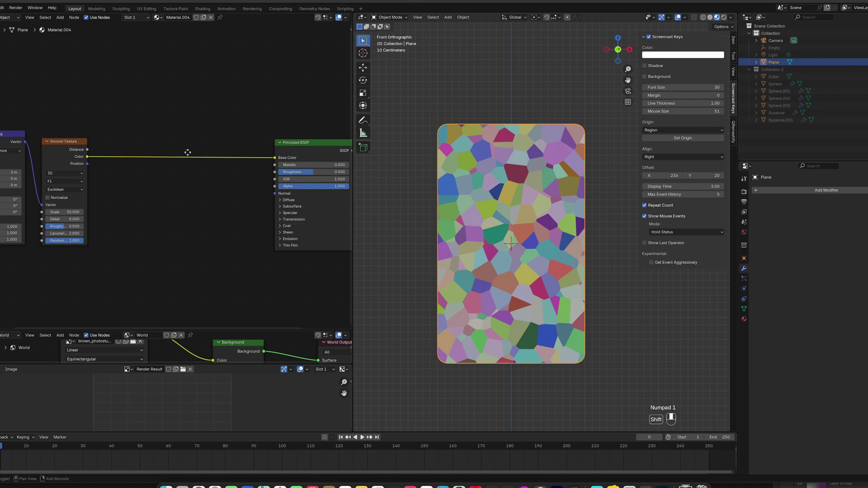
middle_drag(186, 151, 224, 137)
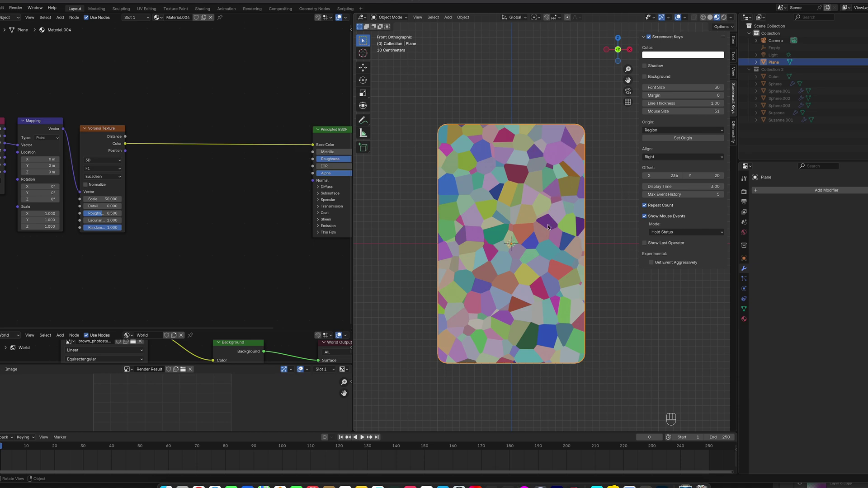
middle_drag(527, 204, 555, 212)
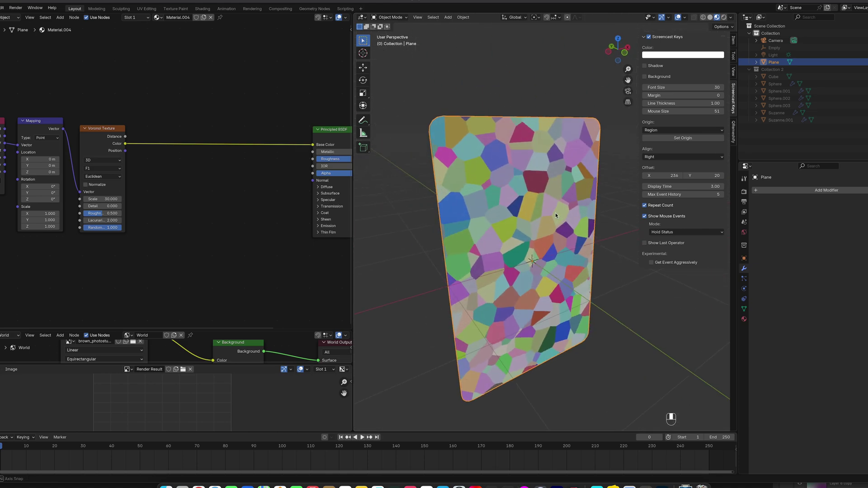
key(KP_1)
- Move the Texture Coordinate, Mapping and Voronoi Texture nodes together farther away from the Principled BSDF to make room between them
middle_drag(107, 129, 158, 129)
drag(147, 82, 46, 177)
key(g)
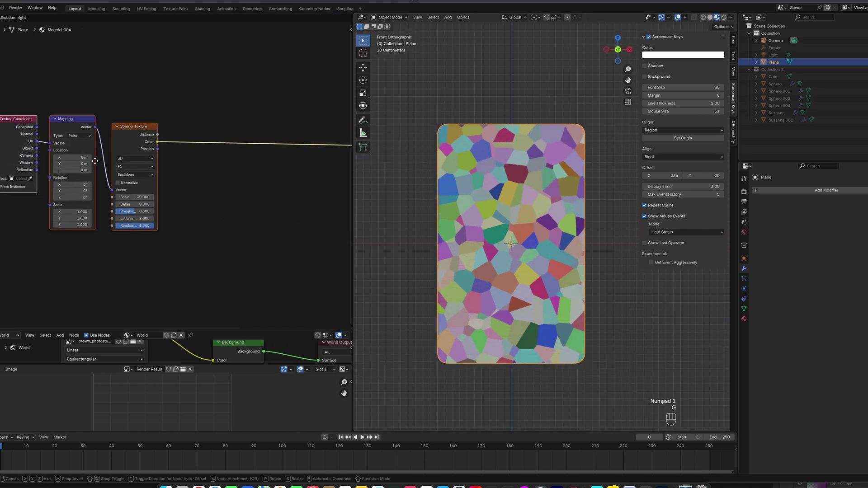
click(13, 157)
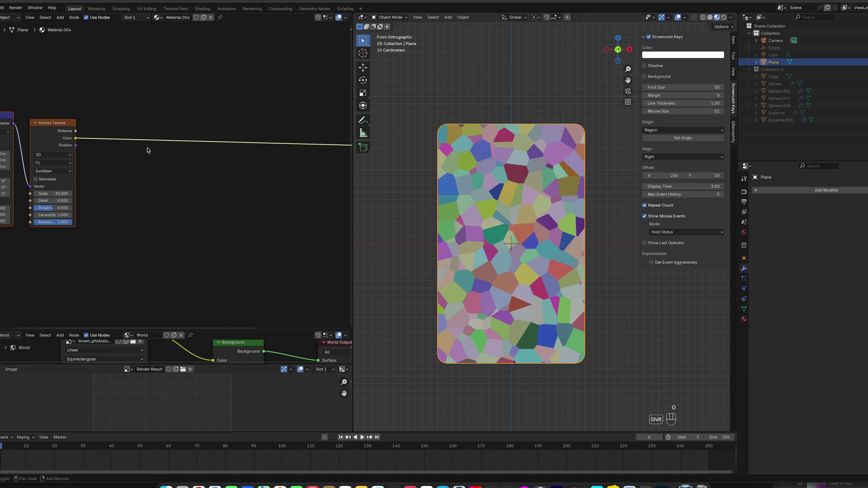
- Add a Normal Map node between the Voronoi Texture and the Principled BSDF, below their link
key(shift+a)
click(147, 150)
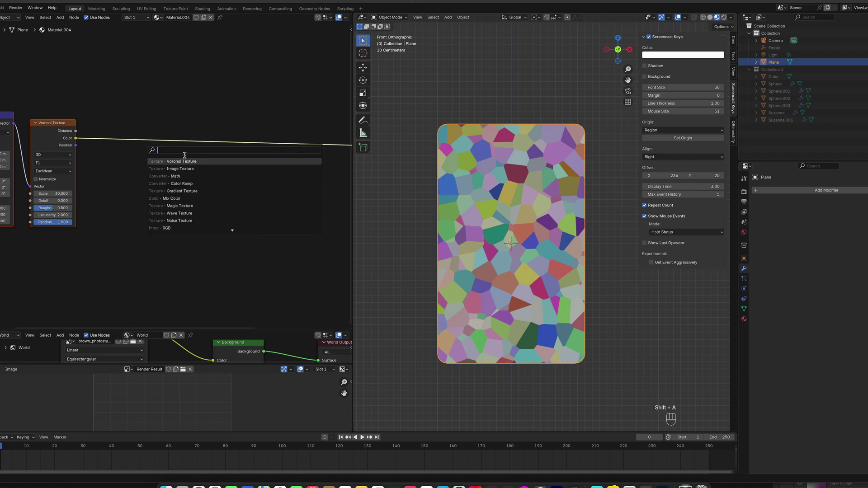
text(norm)
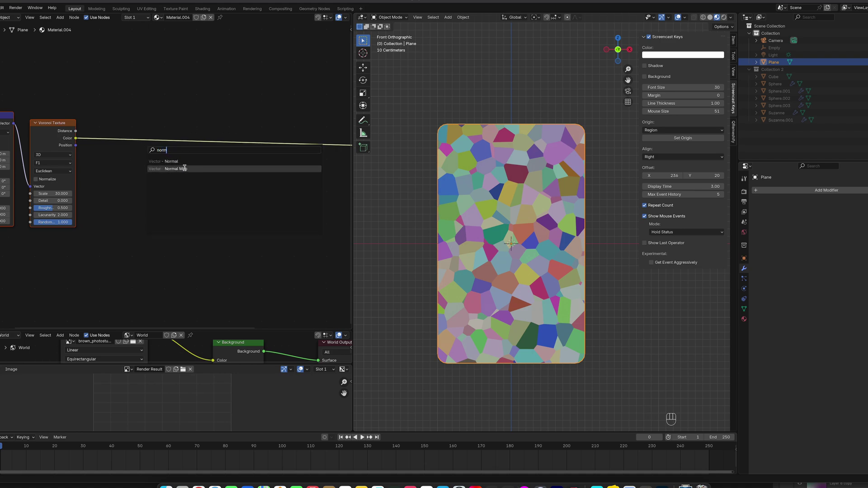
click(185, 168)
click(185, 171)
- Add a Layer Weight node and place it just after the Normal Map node
key(shift+a)
click(227, 179)
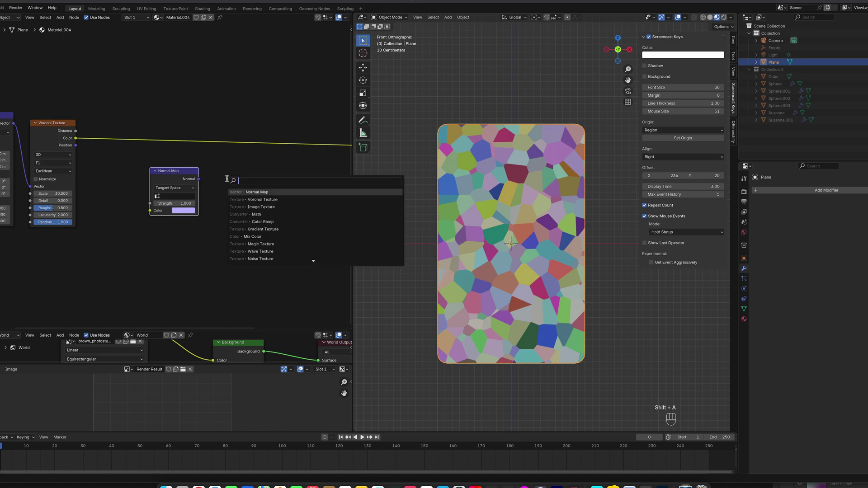
text(layer)
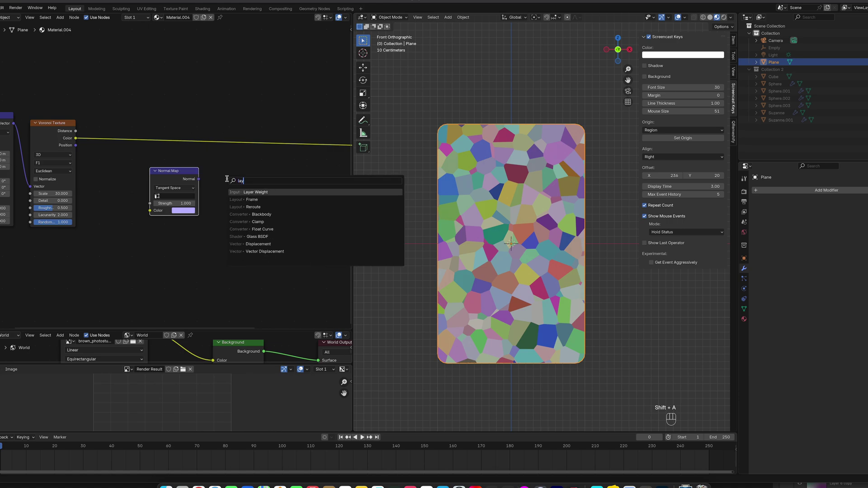
key(Return)
click(225, 174)
key(g)
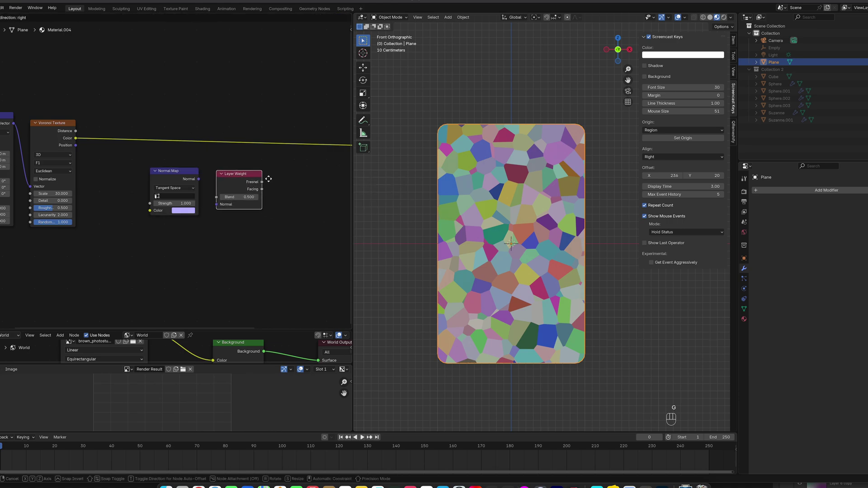
click(266, 178)
- Connect the Normal Map's output to the Layer Weight's Normal input and the Voronoi Texture's Color output to the Normal Map's Color input
drag(199, 180, 212, 205)
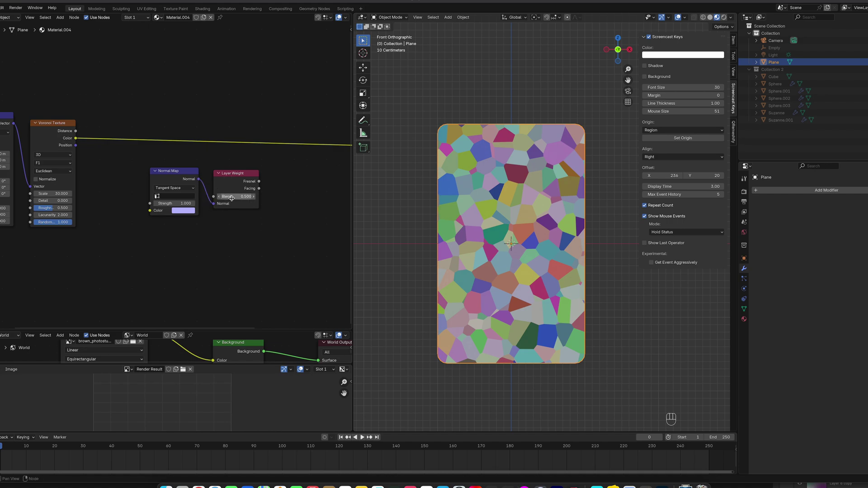
drag(76, 139, 149, 211)
click(162, 176)
key(g)
click(117, 152)
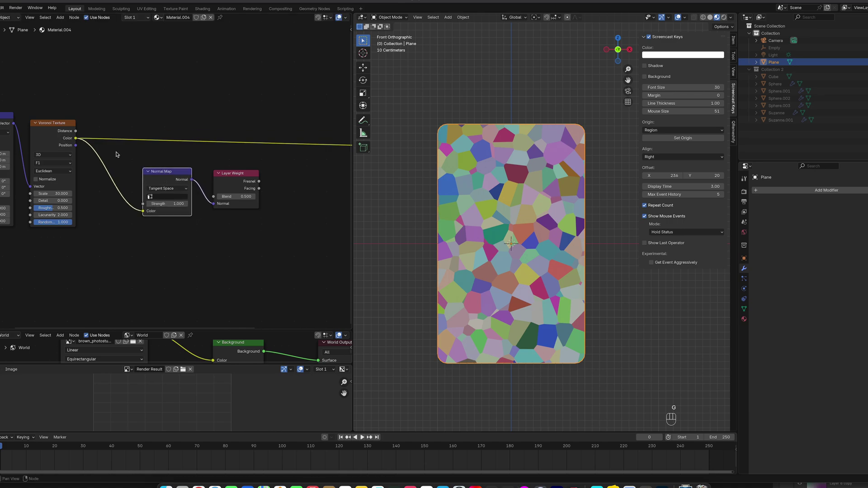
- Connect the Layer Weight's Facing output to the Base Color of the Principled BSDF and inspect the panel
middle_drag(219, 165, 90, 174)
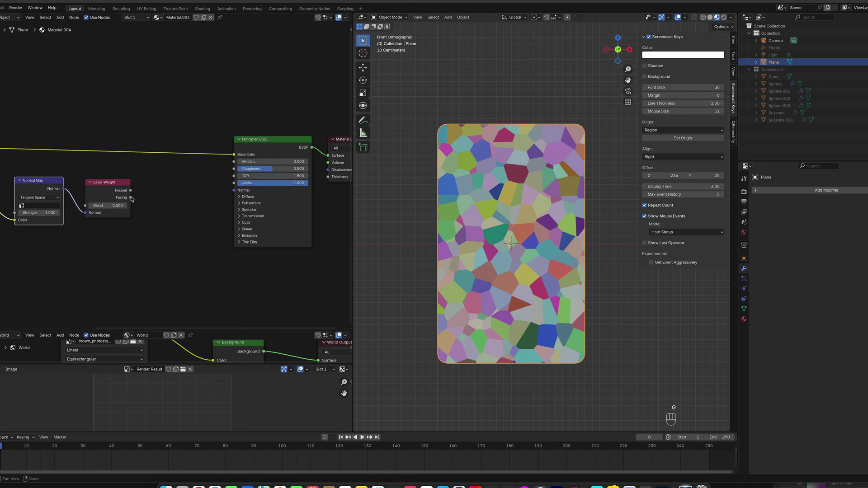
drag(130, 198, 232, 155)
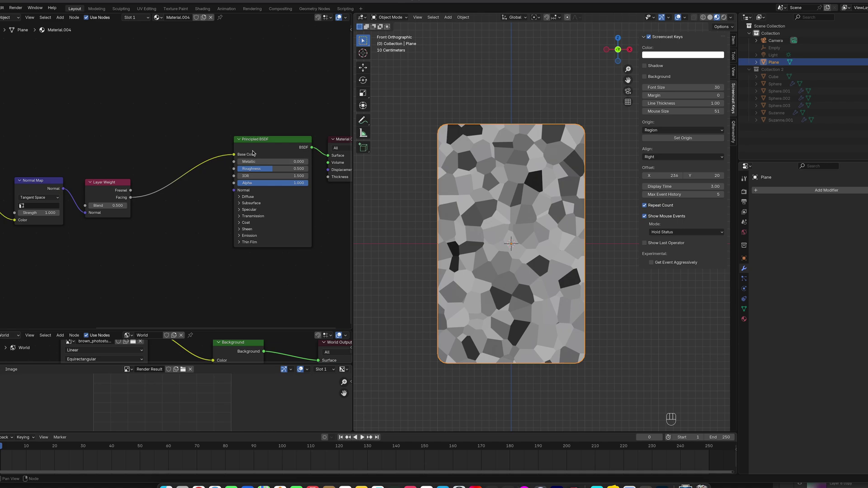
middle_drag(507, 199, 506, 228)
- Add a Color Ramp node above the Normal Map node
middle_drag(86, 160, 209, 140)
scroll(204, 162, down, 2)
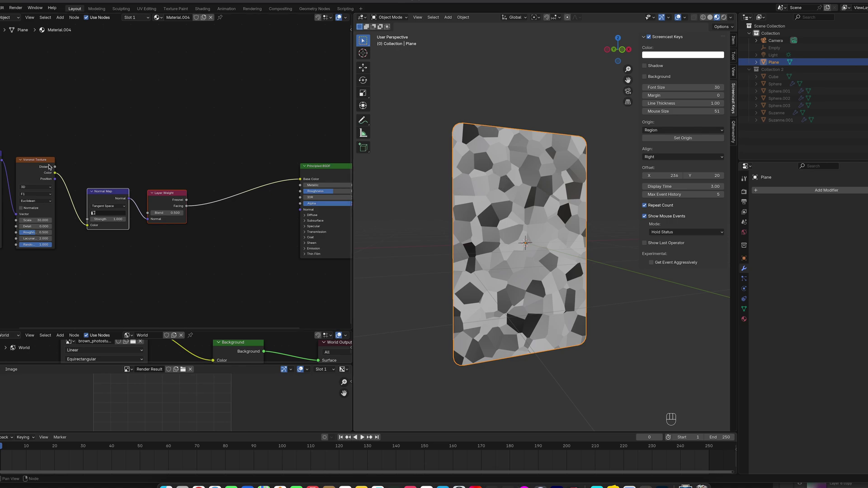
key(shift+a)
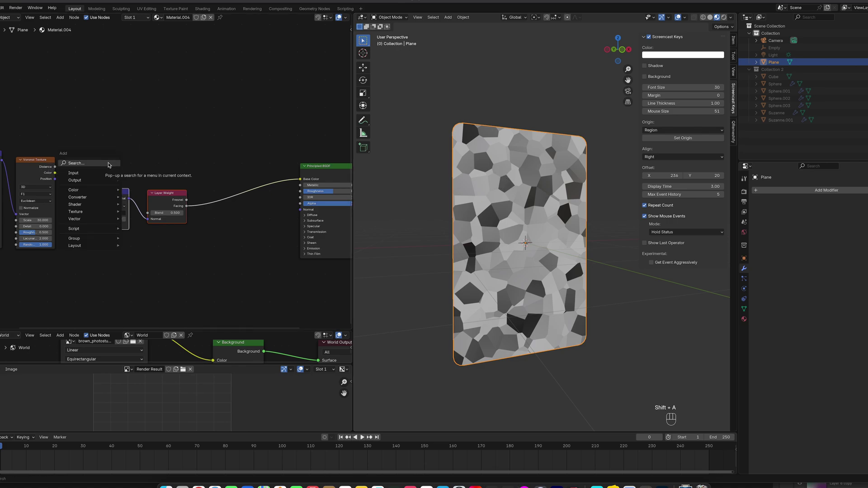
click(109, 164)
text(ramp)
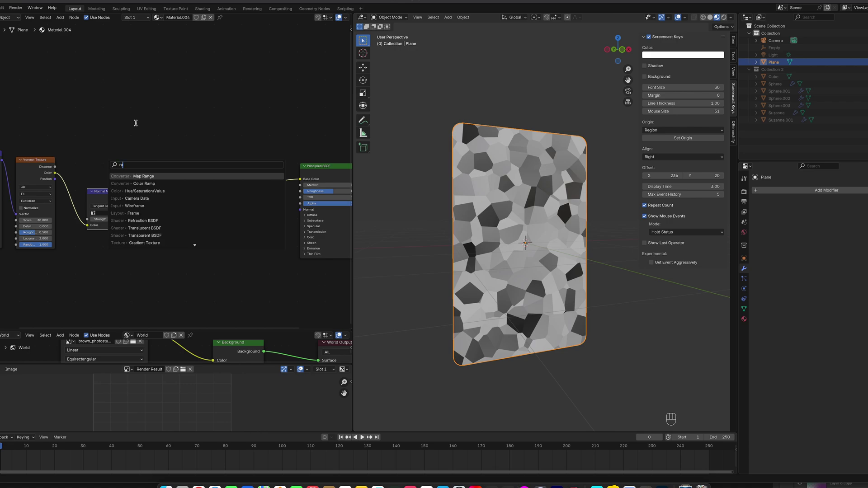
key(Return)
click(94, 90)
- Add a Mix Color node between the Color Ramp and the Principled BSDF
key(shift+a)
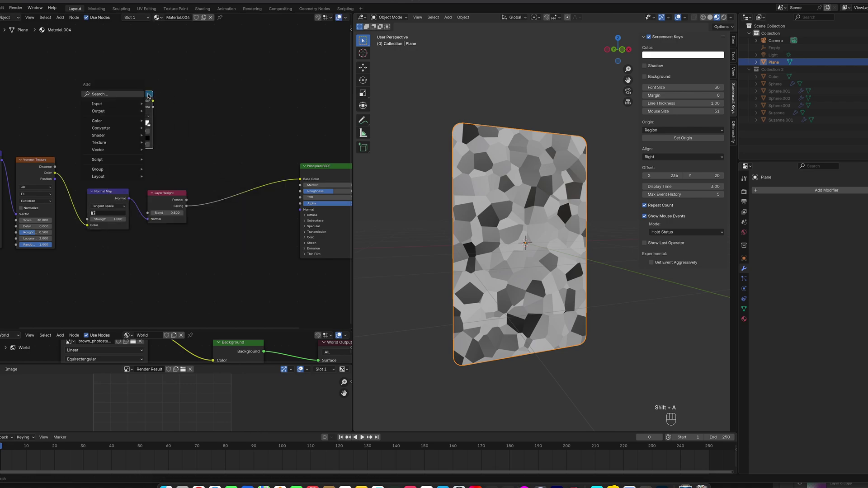
key(shift+a)
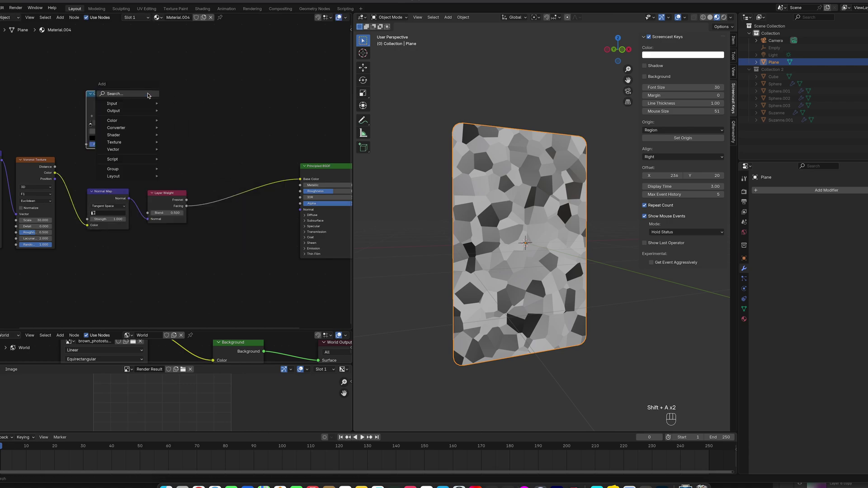
click(148, 95)
text(mix)
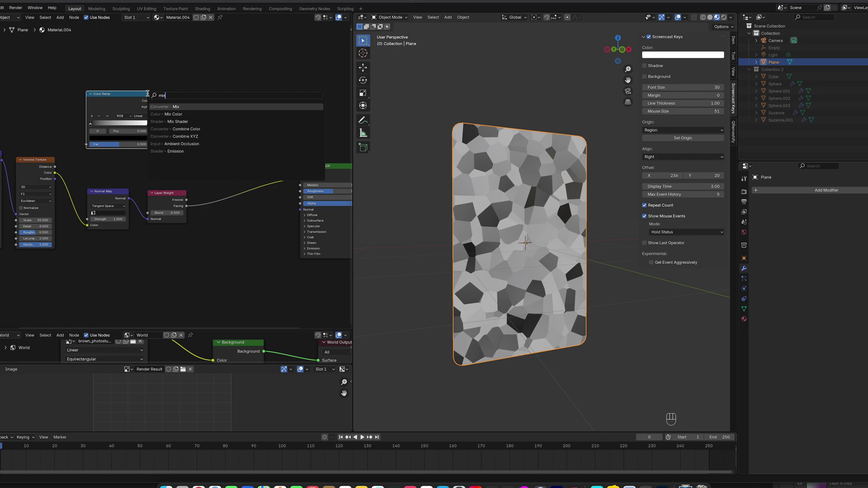
click(168, 114)
click(207, 101)
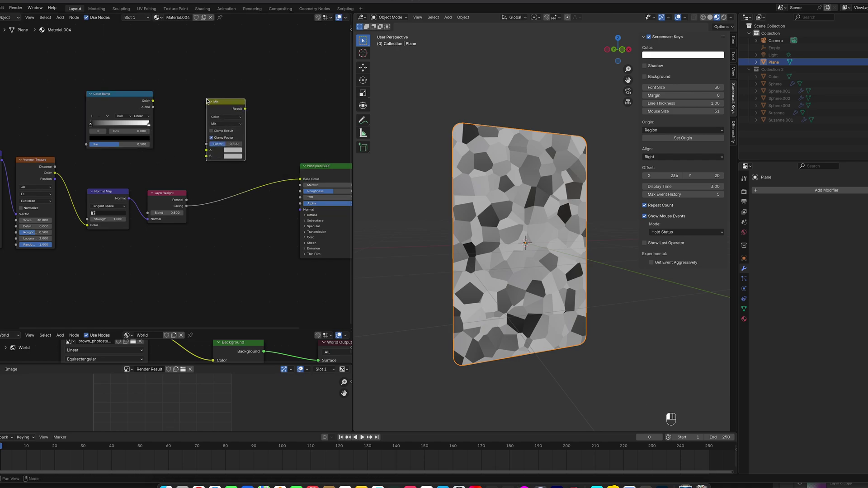
middle_drag(282, 109, 300, 110)
scroll(261, 156, up, 1)
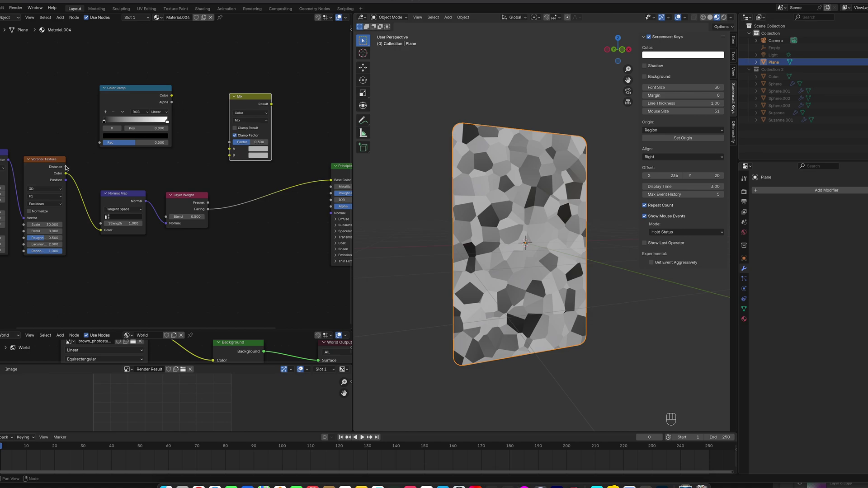
- Connect the Voronoi Texture's Distance to the Color Ramp's Fac, and the Color Ramp's Color to the Mix node's Factor
drag(66, 166, 82, 131)
drag(96, 139, 99, 143)
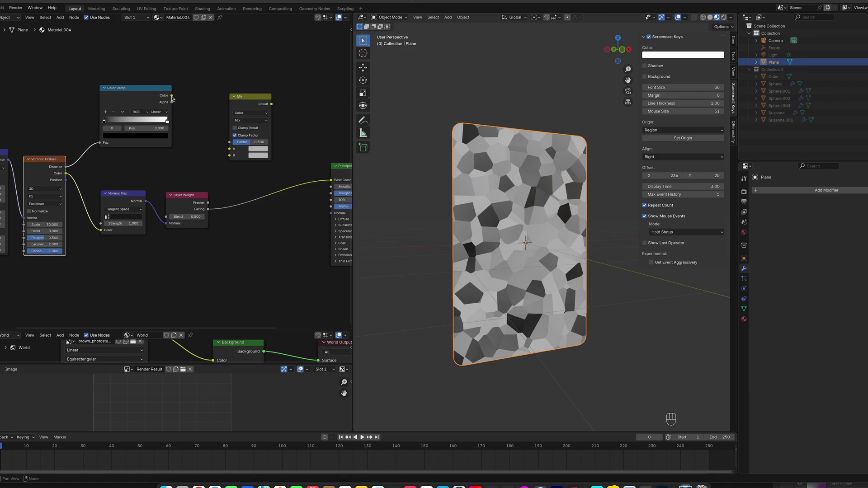
drag(172, 96, 229, 141)
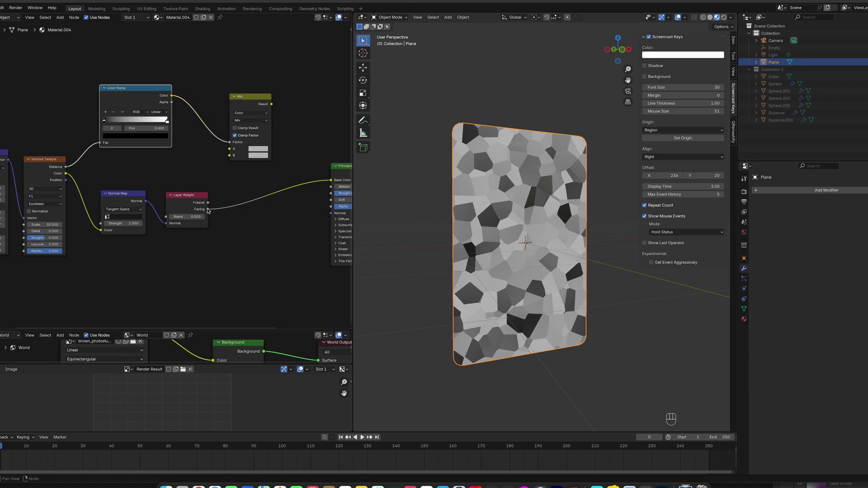
- Connect the Layer Weight's Facing output to the Mix node's A input and the Mix Result to the Principled BSDF's Base Color
drag(208, 210, 229, 149)
middle_drag(281, 132, 204, 137)
click(175, 109)
key(g)
click(187, 120)
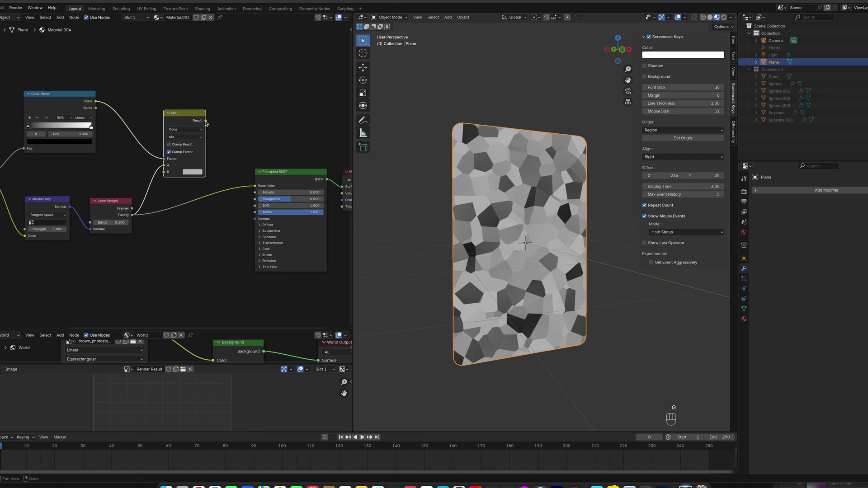
drag(205, 122, 254, 186)
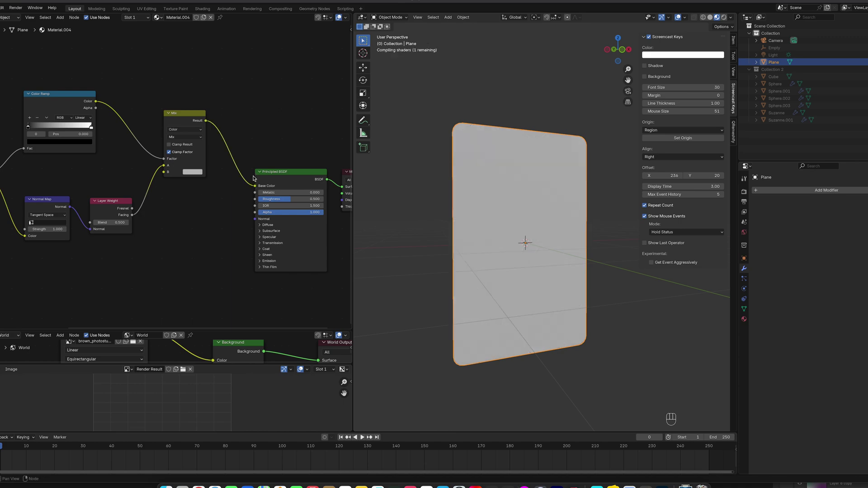
- Move the Color Ramp's white stop to 0.275, close to the black stop, so the pattern shrinks to small dots
middle_drag(520, 212, 547, 204)
middle_drag(106, 153, 151, 154)
middle_drag(542, 190, 574, 184)
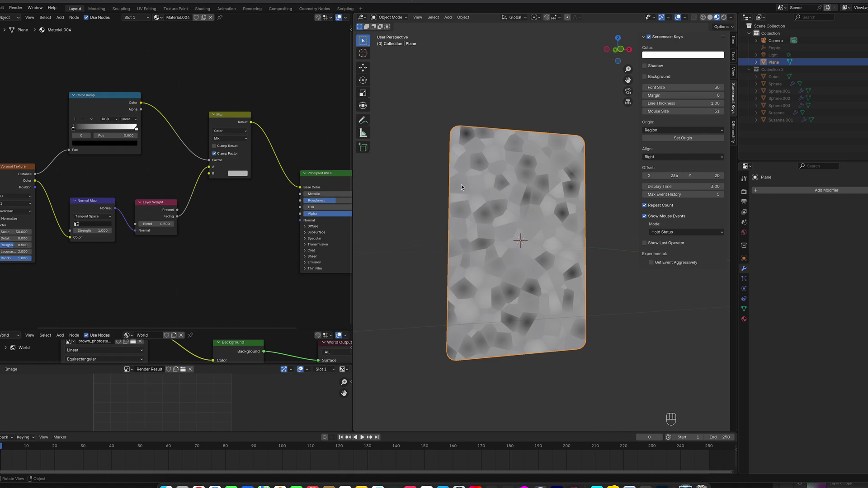
drag(136, 128, 95, 130)
middle_drag(384, 204, 384, 199)
drag(105, 130, 91, 130)
mouse_move(521, 204)
middle_down()
mouse_move(513, 193)
mouse_move(533, 186)
mouse_move(511, 204)
mouse_move(516, 215)
mouse_move(521, 207)
middle_up()
- Set the Principled BSDF's Metallic to about 0.582 and Roughness to about 0.177, checking the reflections on the panel
click(239, 174)
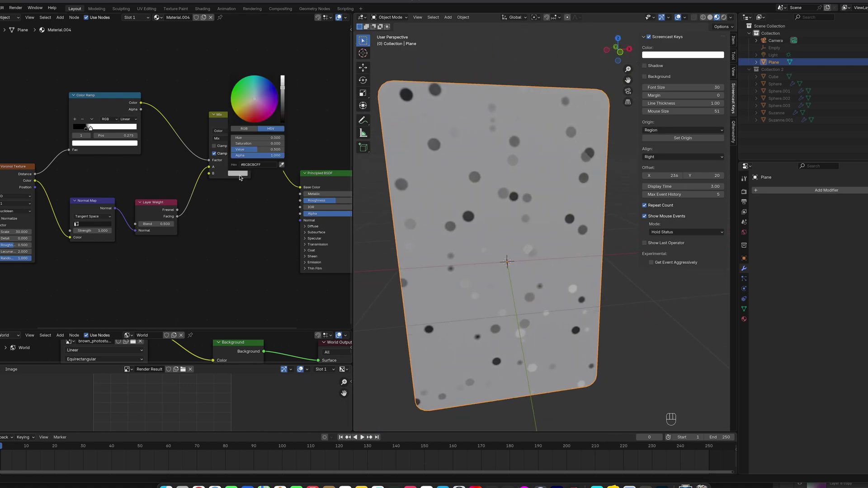
middle_drag(311, 143, 249, 137)
drag(256, 179, 275, 179)
drag(270, 185, 249, 185)
middle_drag(549, 190, 538, 156)
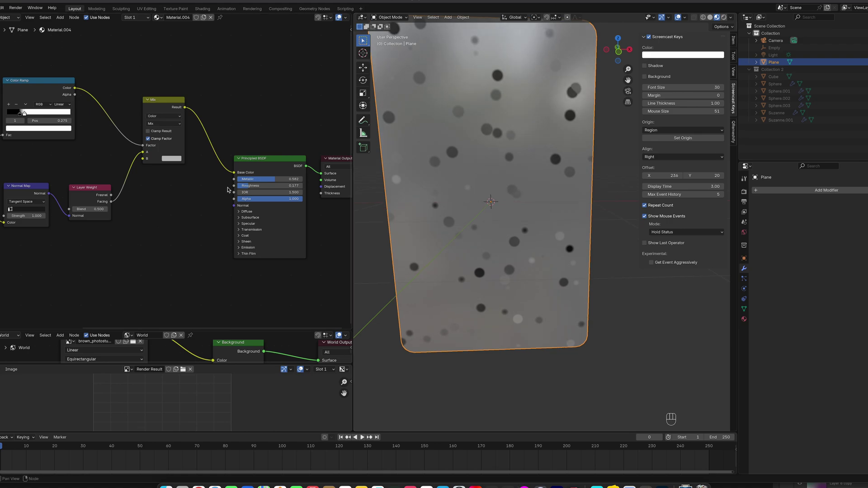
click(271, 186)
click(489, 173)
mouse_move(497, 177)
middle_down()
mouse_move(516, 174)
mouse_move(506, 172)
mouse_move(496, 188)
middle_up()
scroll(509, 174, down, 2)
- Set the Mix node's B color to purple
click(170, 159)
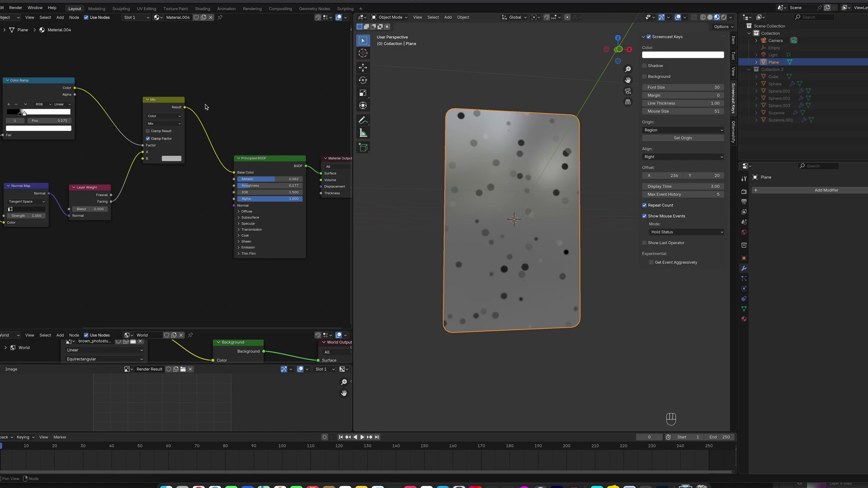
click(173, 158)
click(199, 85)
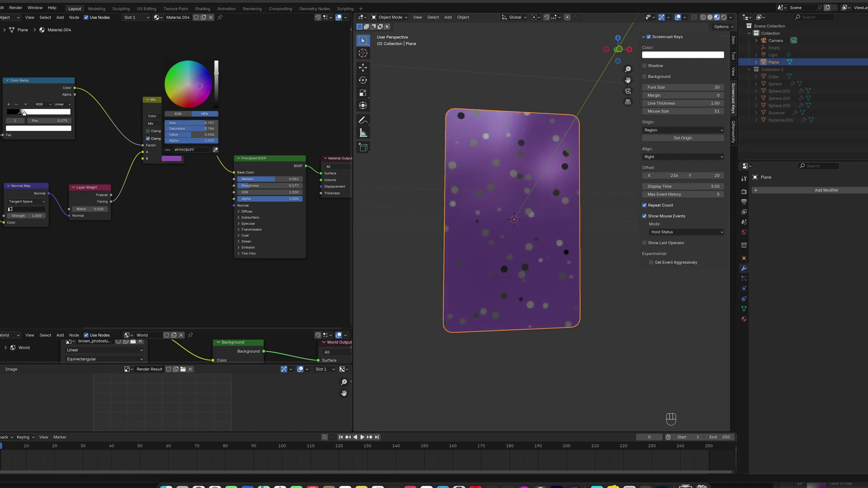
- Darken the Mix node's B color to a muted purple (#775591FF) and check the panel from another angle
drag(217, 76, 199, 86)
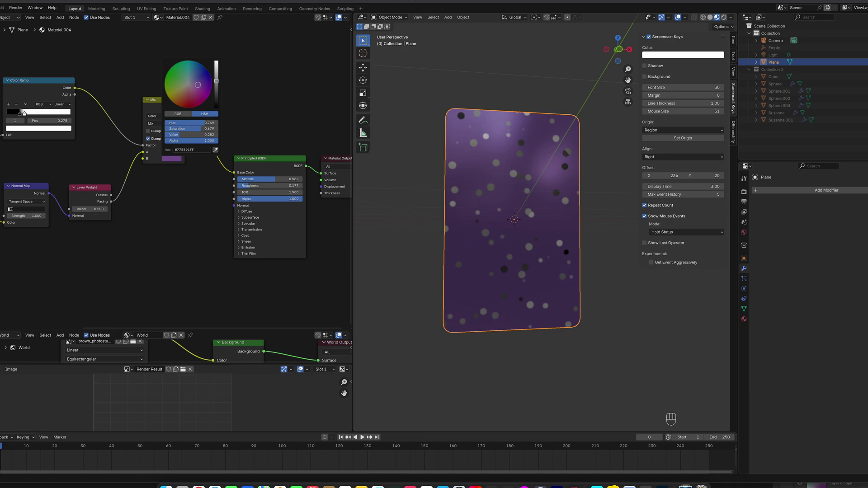
mouse_move(440, 157)
middle_down()
mouse_move(448, 156)
mouse_move(443, 144)
mouse_move(453, 170)
mouse_move(430, 169)
mouse_move(462, 171)
mouse_move(429, 149)
middle_up()
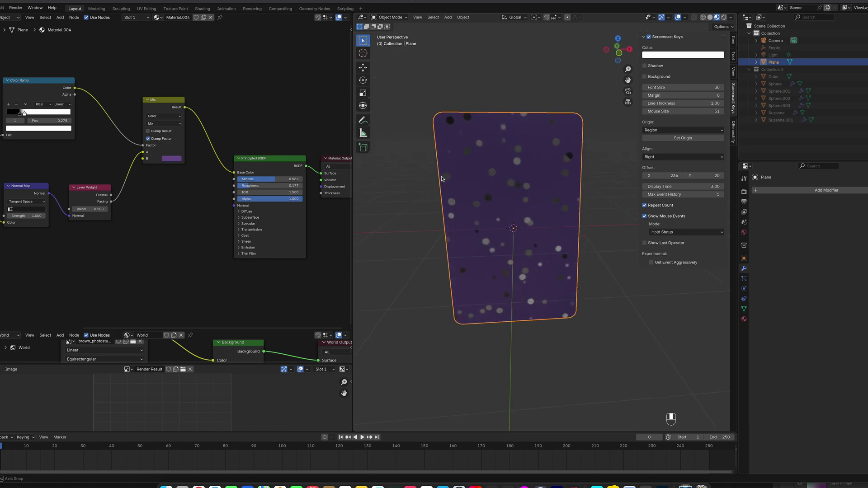
- Spread out the material nodes, moving the texture, Normal Map and Layer Weight nodes away from the Mix node to make room
middle_drag(85, 145, 185, 156)
scroll(185, 156, down, 1)
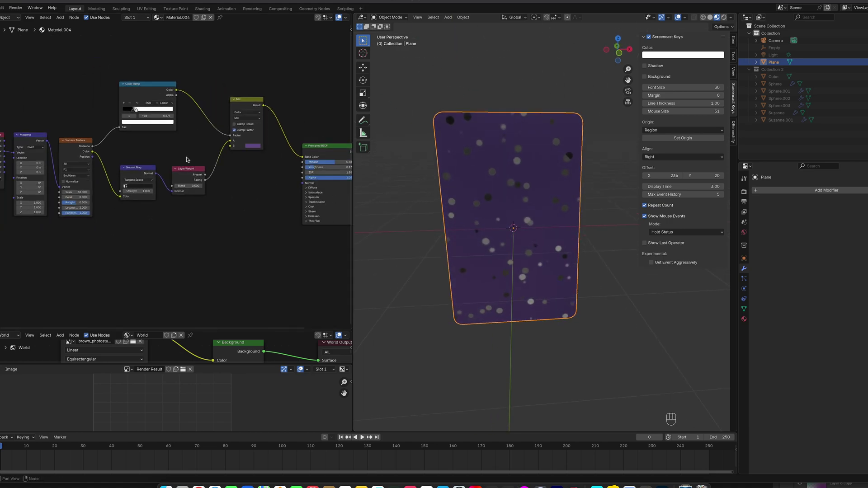
drag(187, 159, 126, 188)
scroll(153, 146, down, 1)
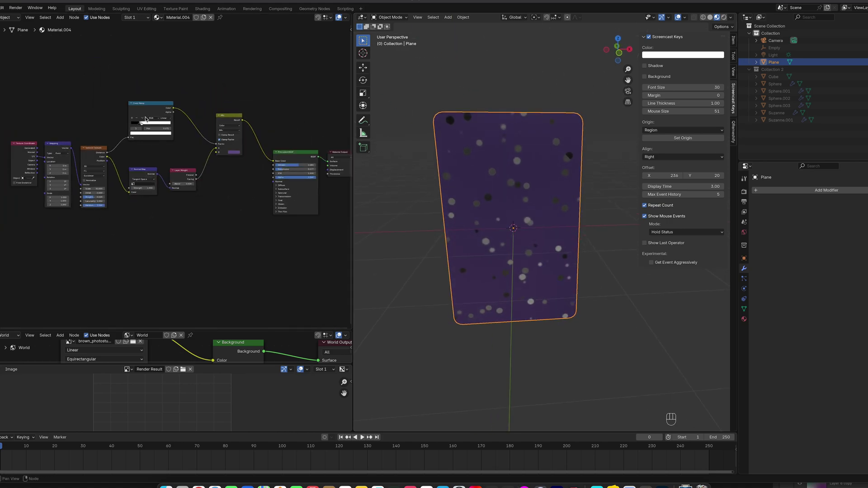
click(142, 106)
key(g)
click(170, 96)
drag(11, 134, 222, 222)
key(g)
click(95, 197)
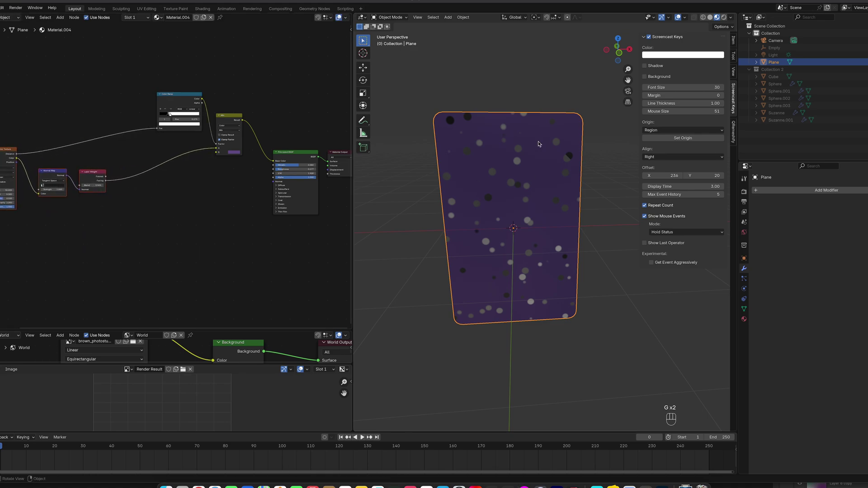
- Add a second Color Ramp node in the free space below the link from Layer Weight to Mix
key(shift+a)
click(140, 172)
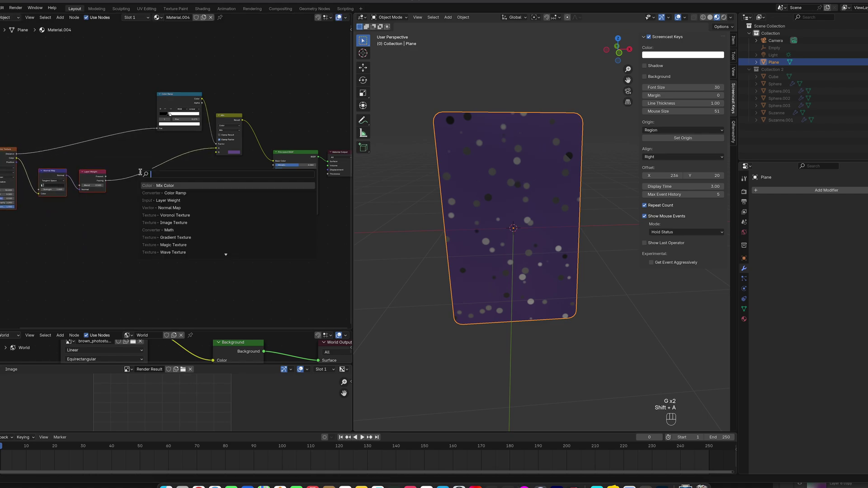
text(ramp)
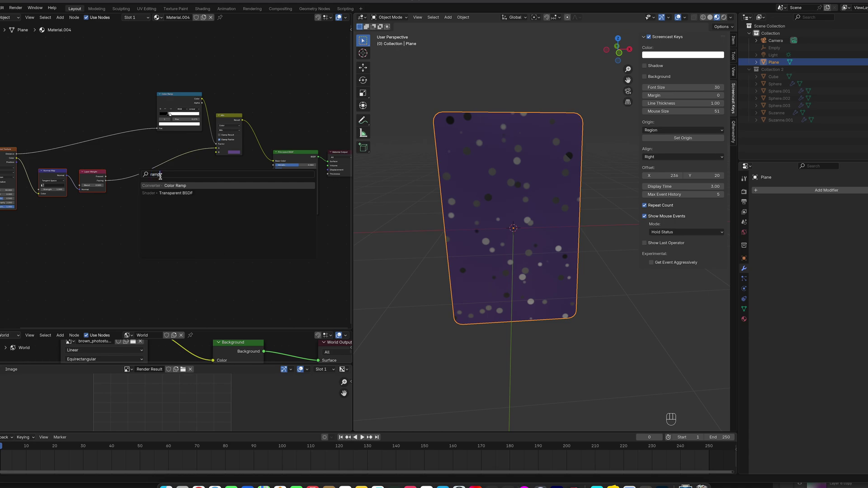
key(Return)
click(157, 198)
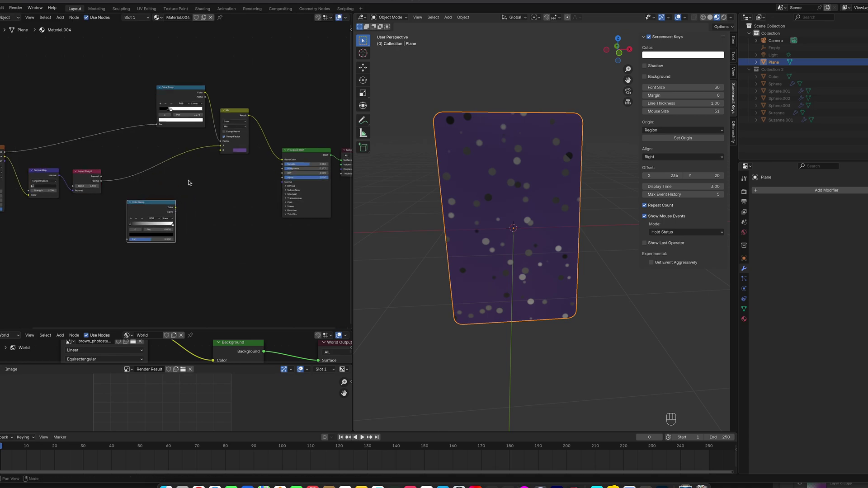
- Change the new Color Ramp's first stop from black to a saturated pinkish red (#FF0049FF)
scroll(180, 203, up, 3)
drag(170, 206, 167, 207)
click(175, 222)
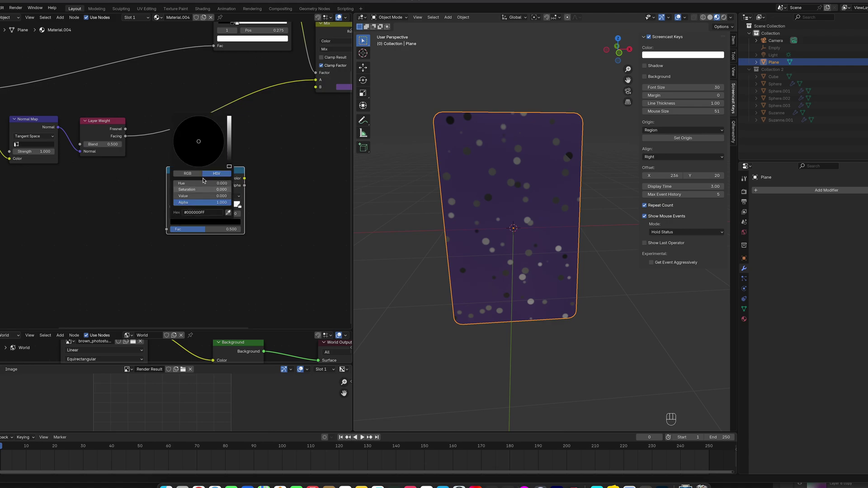
click(229, 138)
drag(229, 139, 229, 117)
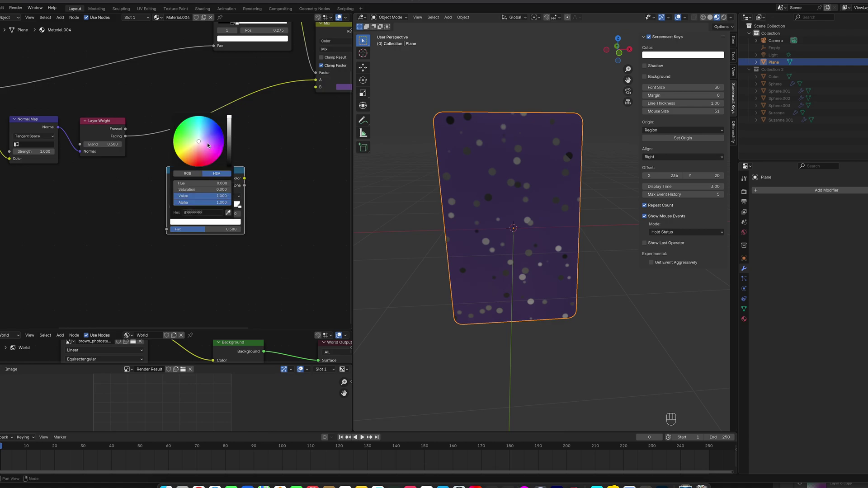
drag(208, 145, 202, 167)
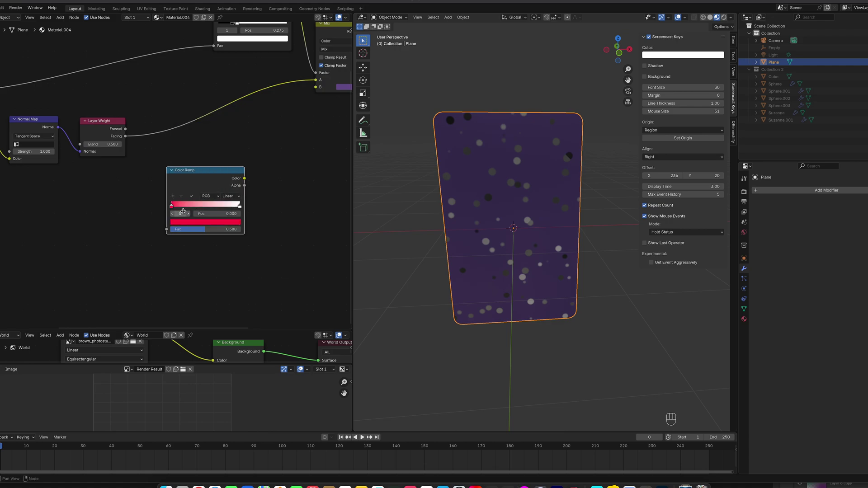
- Add a stop at position 0.166 on the new Color Ramp and color it yellow
scroll(181, 211, up, 2)
click(176, 203)
drag(221, 219, 189, 220)
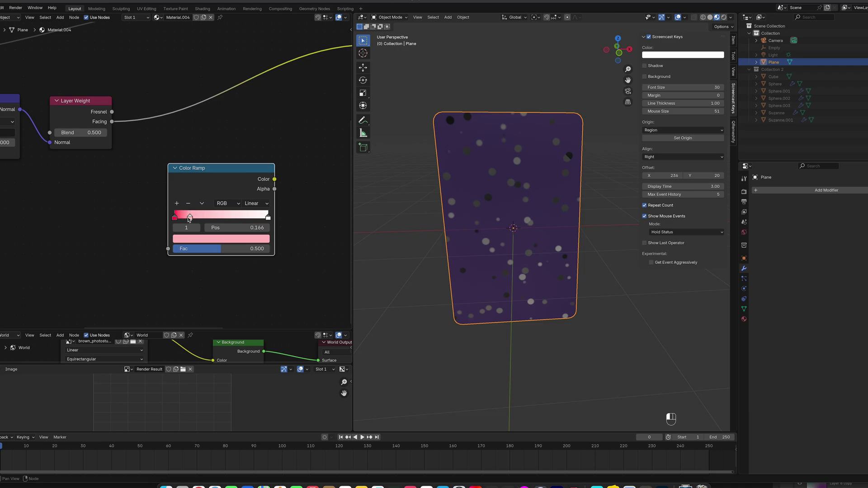
click(190, 239)
drag(192, 143, 182, 147)
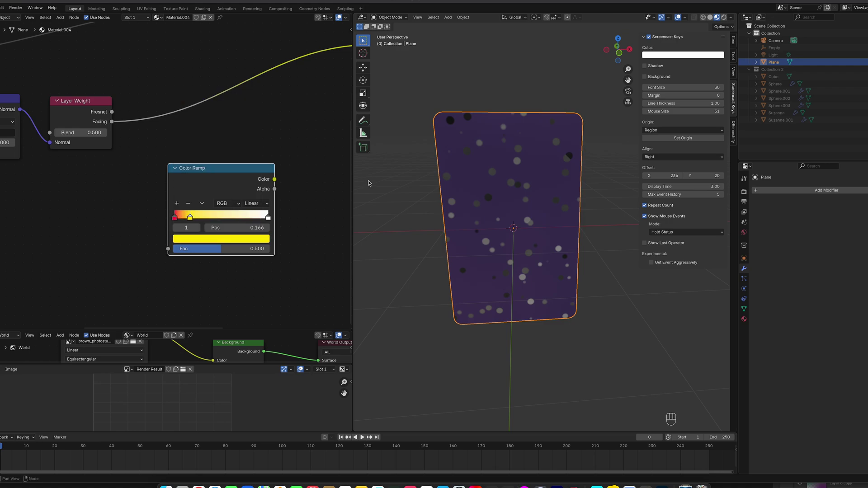
- Add another stop after the yellow one and color it green (#00FF18FF)
click(177, 203)
drag(182, 217, 199, 217)
click(195, 241)
drag(190, 114, 184, 109)
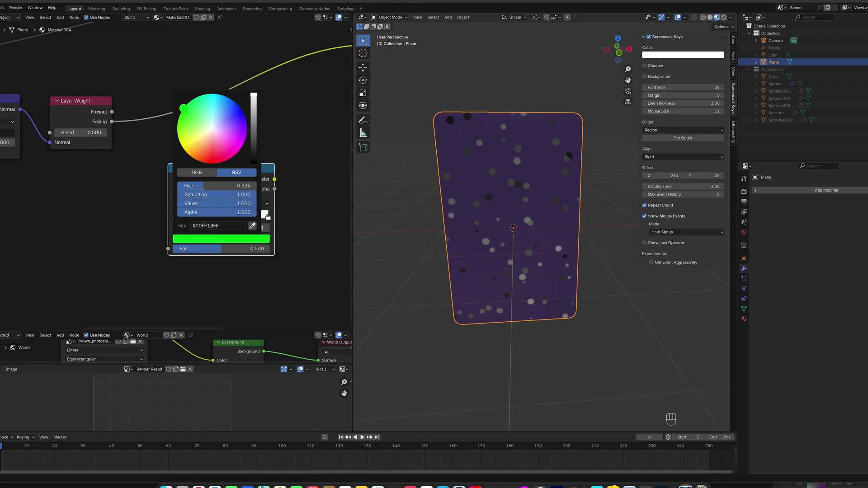
- Add a light blue stop (#00A1F4FF) beyond the green one and move the green stop to about 0.376
click(178, 203)
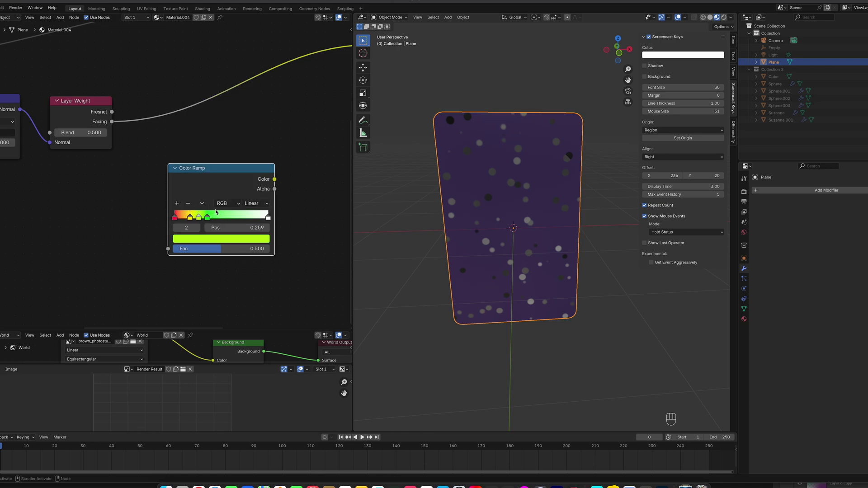
drag(198, 218, 227, 220)
click(228, 238)
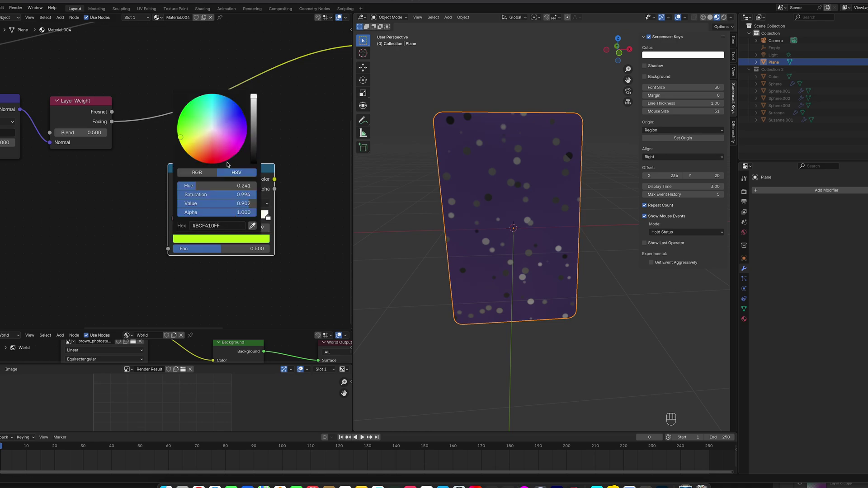
drag(228, 117, 224, 95)
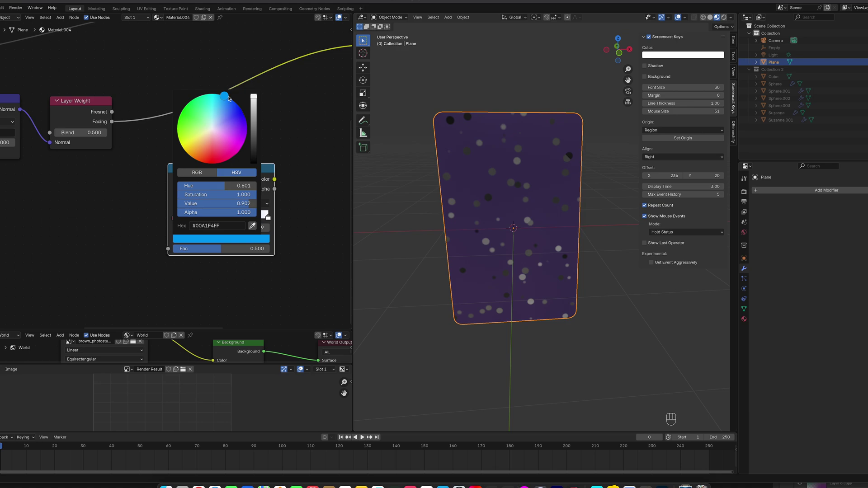
click(209, 218)
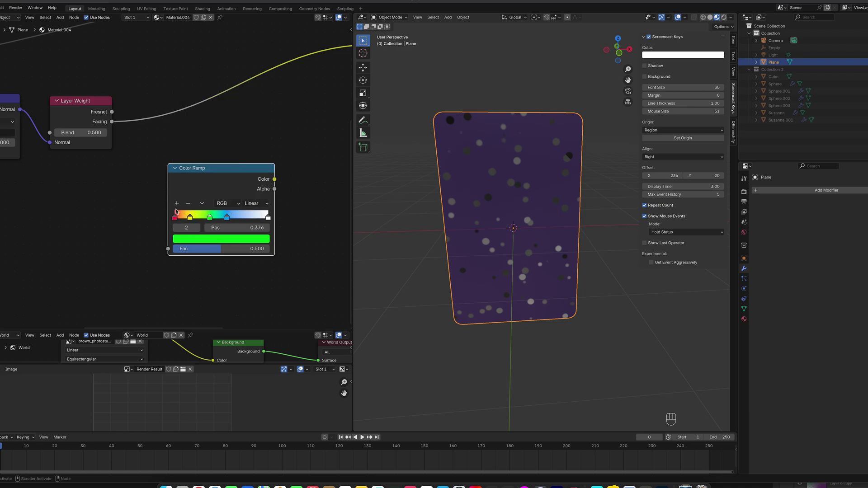
- Add two more stops near the white end: dark blue (#0007EEFF) at 0.734 and violet at 0.857
click(177, 204)
click(178, 204)
drag(200, 219, 256, 218)
drag(200, 220, 245, 219)
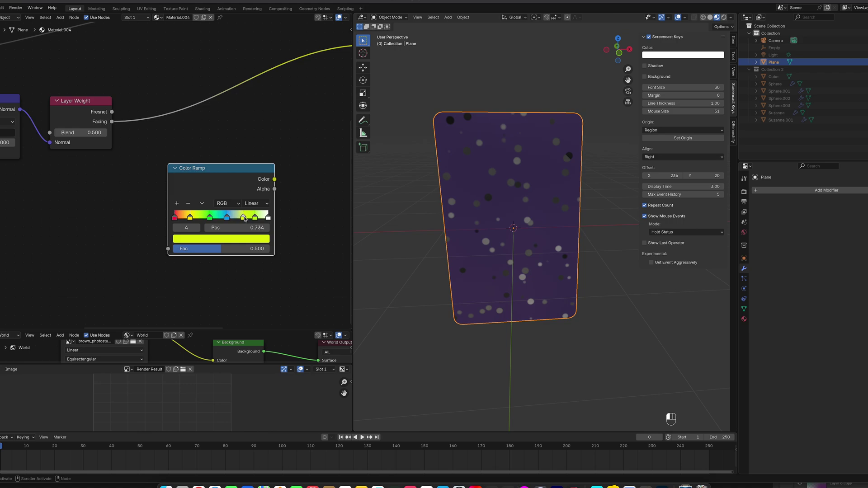
click(239, 241)
drag(244, 113, 243, 110)
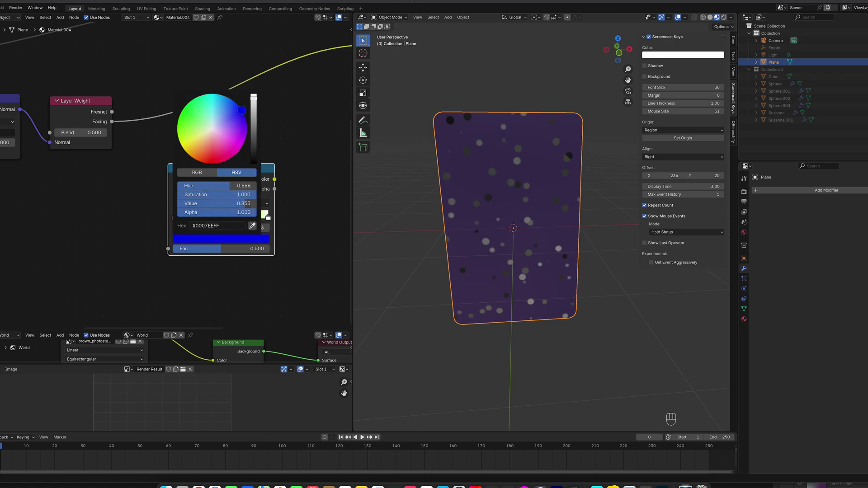
click(239, 239)
drag(243, 114, 247, 135)
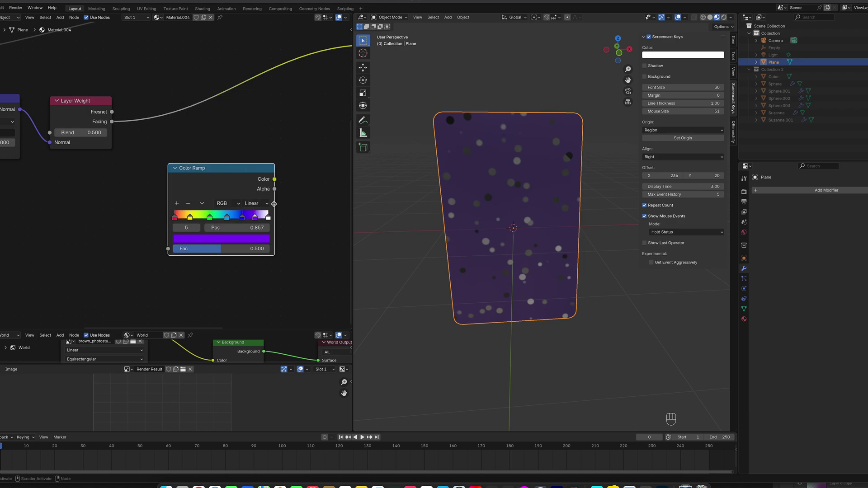
- Even out the spacing of the green, light blue, dark blue and violet stops along the ramp
drag(270, 218, 258, 220)
click(209, 219)
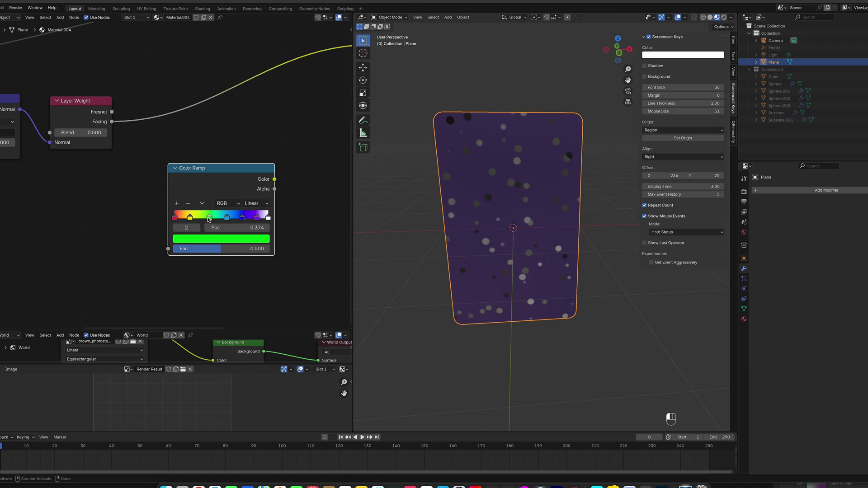
mouse_move(226, 218)
mouse_down()
mouse_move(208, 218)
mouse_move(242, 220)
mouse_up()
- Copy the first stop's hex color #FF0049FF to the last stop so the rainbow ramp starts and ends in the same red
click(270, 219)
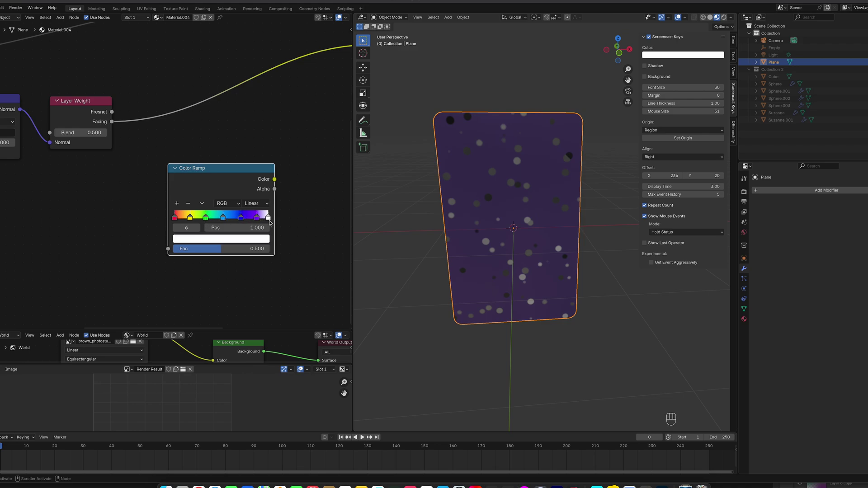
click(175, 218)
click(201, 241)
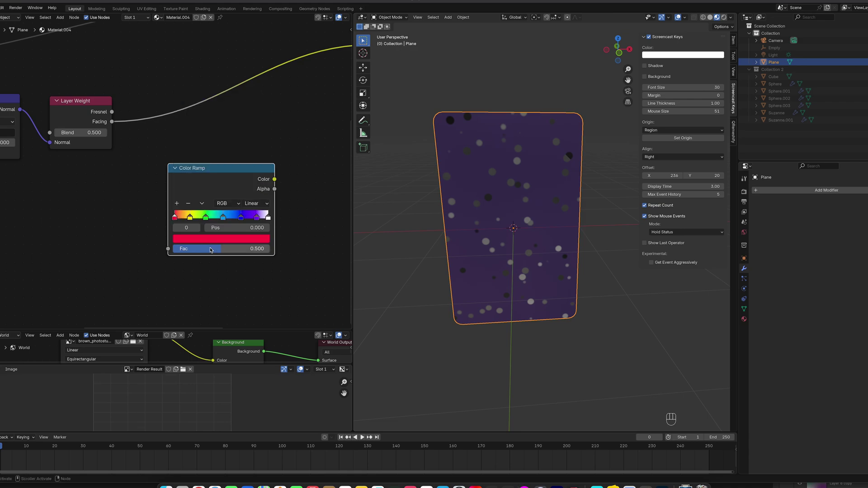
click(211, 240)
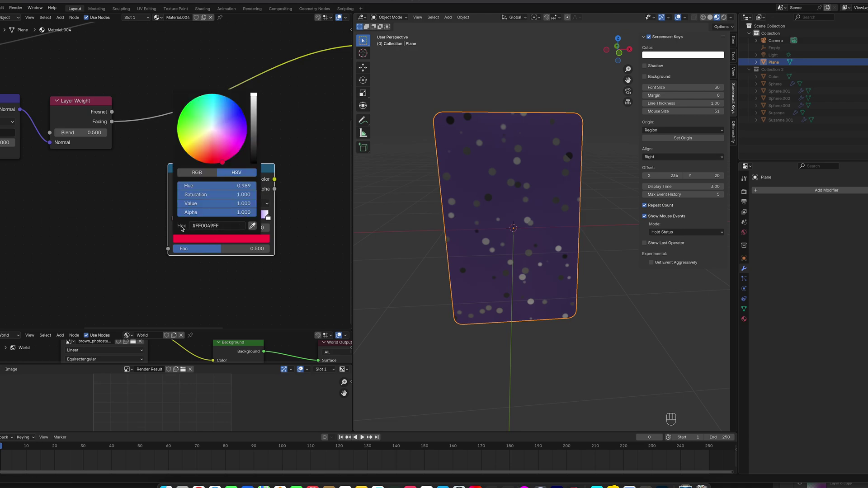
click(222, 226)
key(ctrl+c)
key(Return)
click(271, 220)
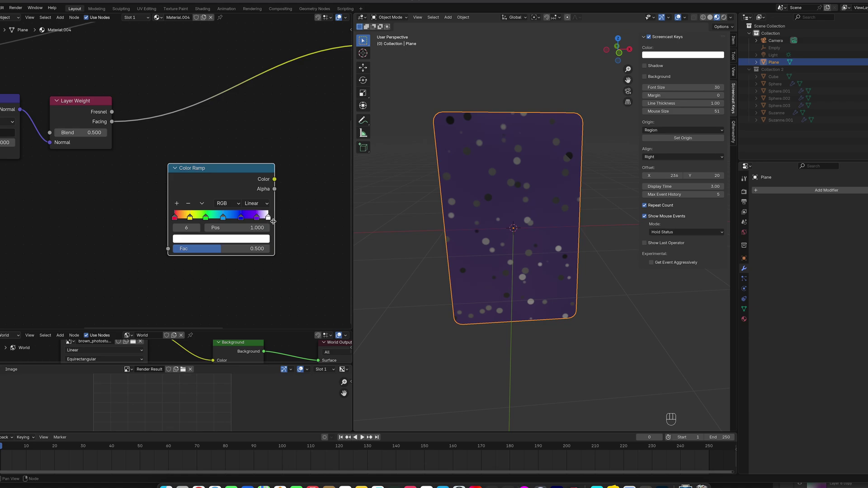
click(239, 241)
click(220, 225)
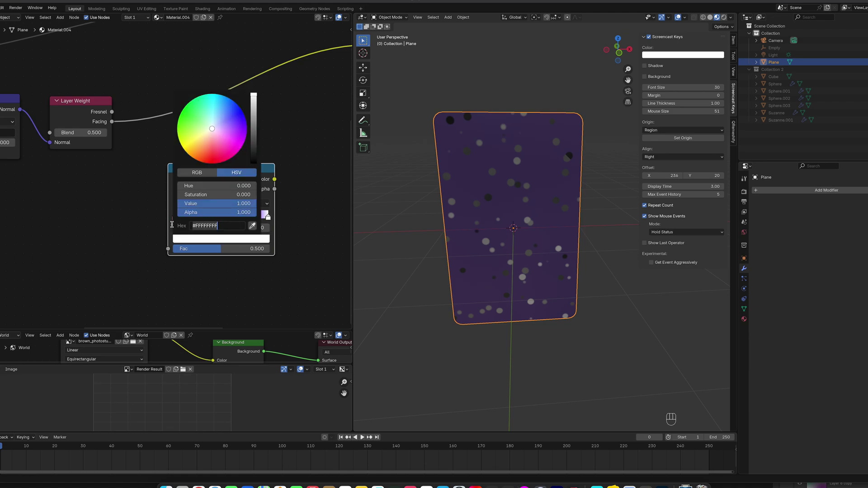
key(ctrl+v)
key(Return)
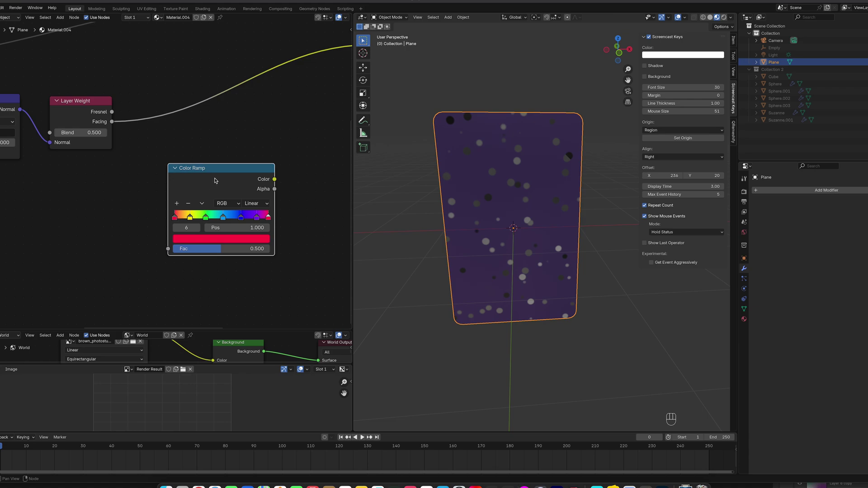
- Insert the rainbow Color Ramp into the link between Layer Weight's Facing output and the Mix node's A input, checking the flakes
middle_drag(215, 180, 195, 206)
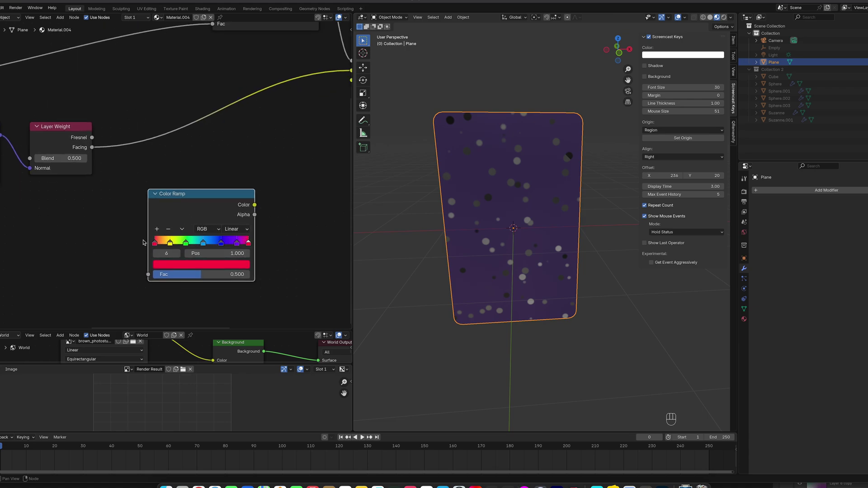
key(g)
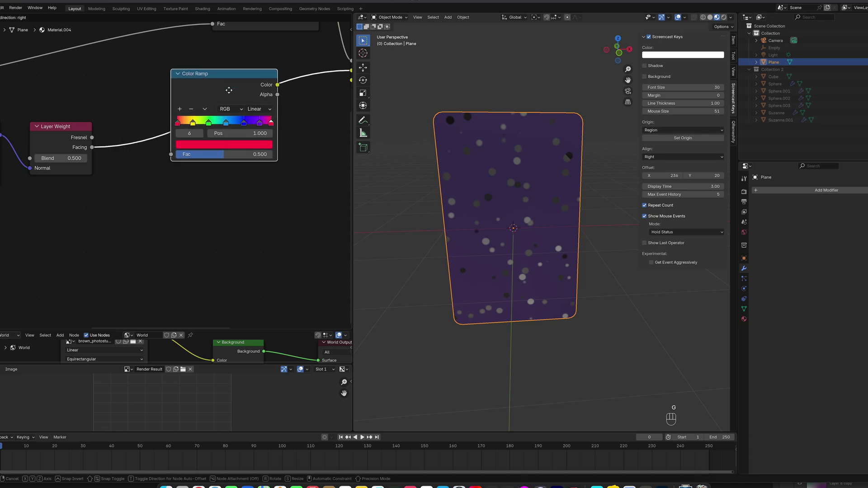
click(193, 104)
middle_drag(601, 215, 581, 212)
middle_drag(284, 186, 230, 249)
scroll(234, 213, down, 3)
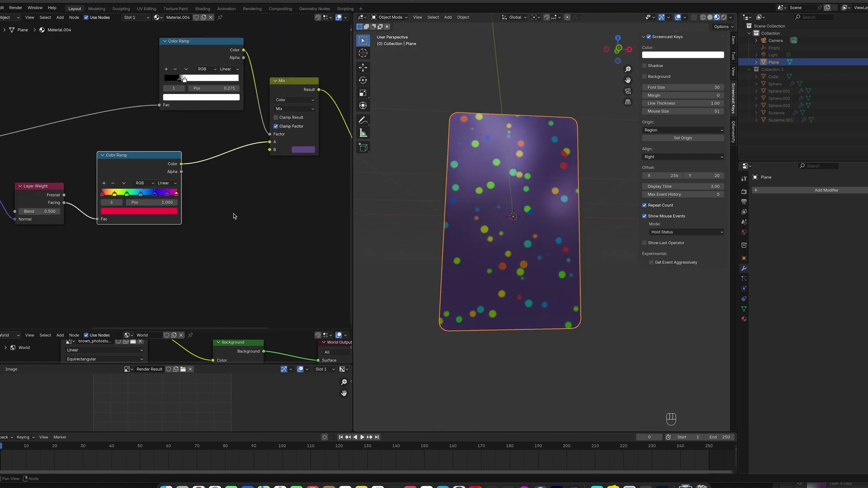
- Reposition the rainbow Color Ramp directly below the black-and-white one, leaving a gap after Layer Weight
key(g)
click(173, 176)
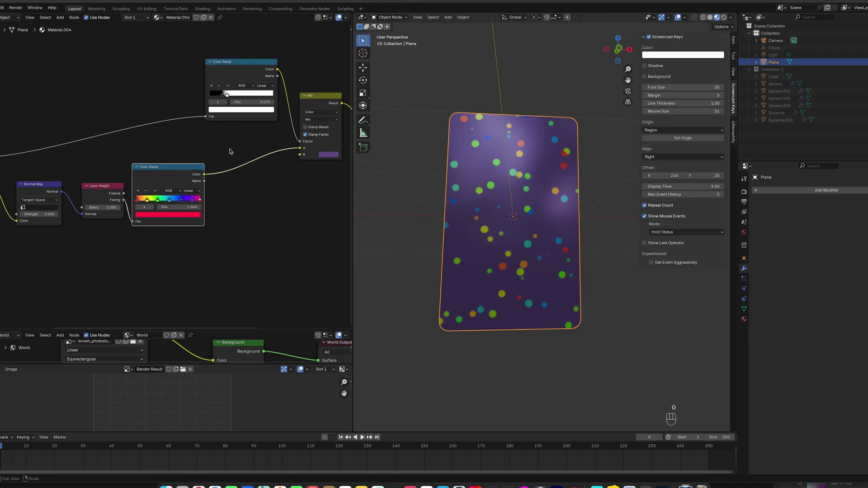
middle_drag(231, 151, 233, 154)
key(g)
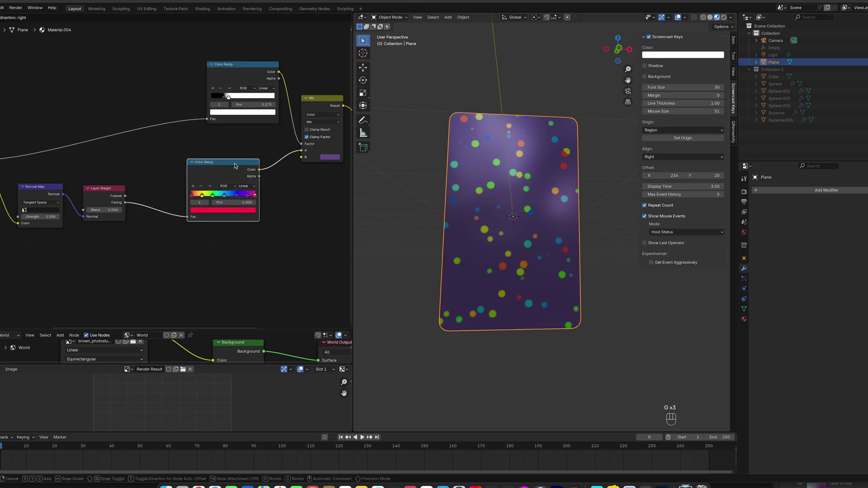
click(276, 167)
middle_drag(566, 181, 583, 185)
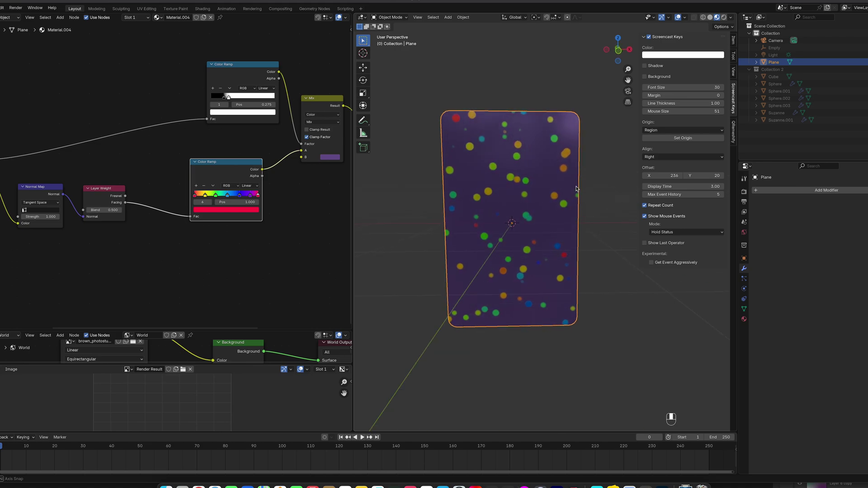
key(g)
click(228, 174)
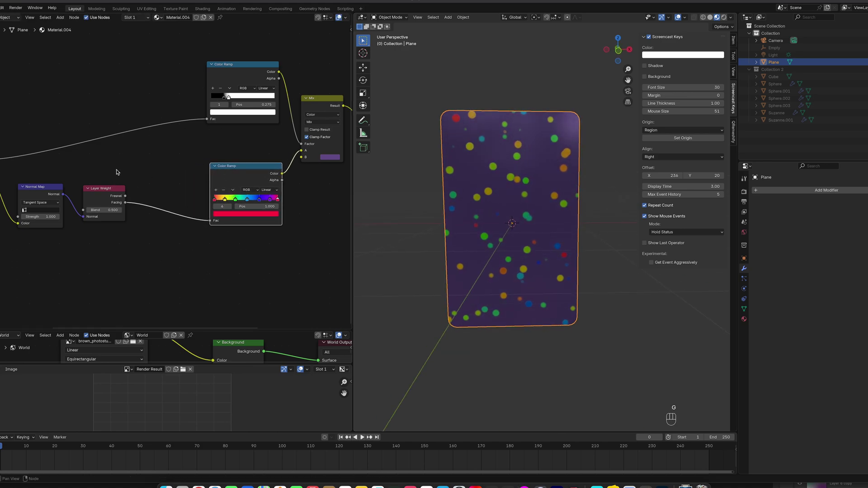
- Duplicate the black-and-white Color Ramp, place its white stop about a quarter along, and add a black stop at 0.518
click(239, 64)
key(shift+d)
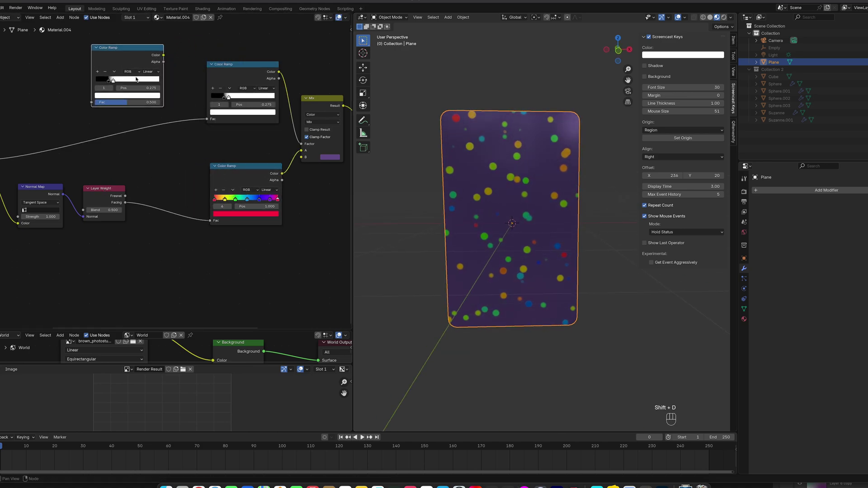
drag(111, 81, 122, 105)
scroll(101, 81, up, 2)
click(80, 90)
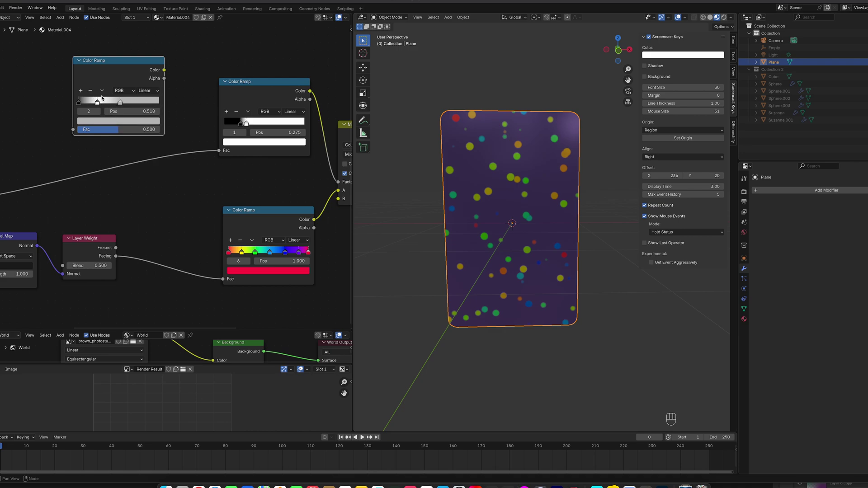
click(133, 120)
drag(147, 146, 147, 199)
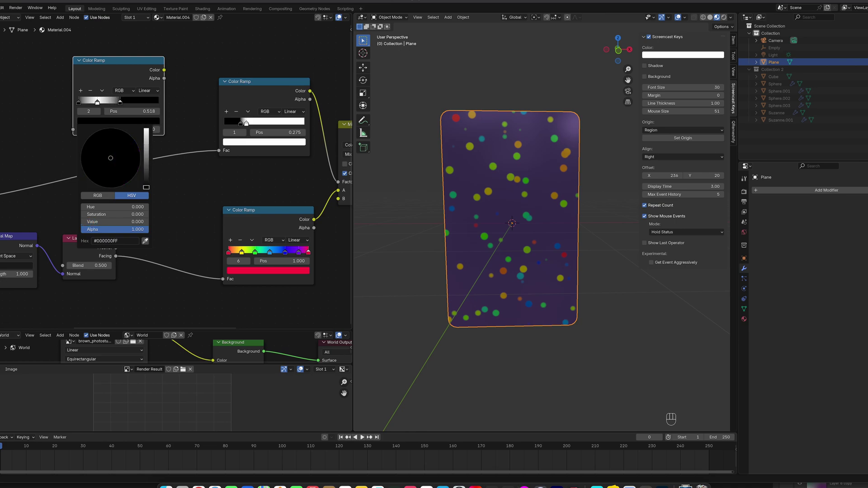
- Add a white stop at 0.764 and a black stop at 1.000 to the duplicated grayscale Color Ramp
click(80, 92)
drag(108, 102, 138, 104)
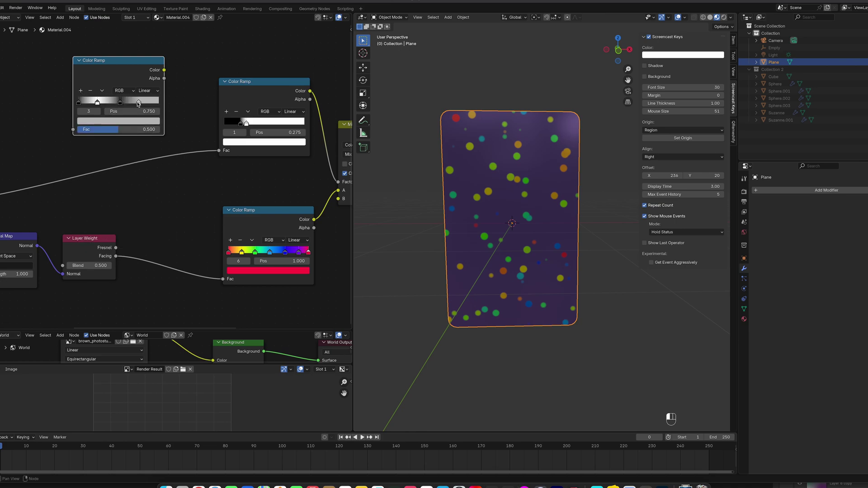
click(135, 121)
click(149, 129)
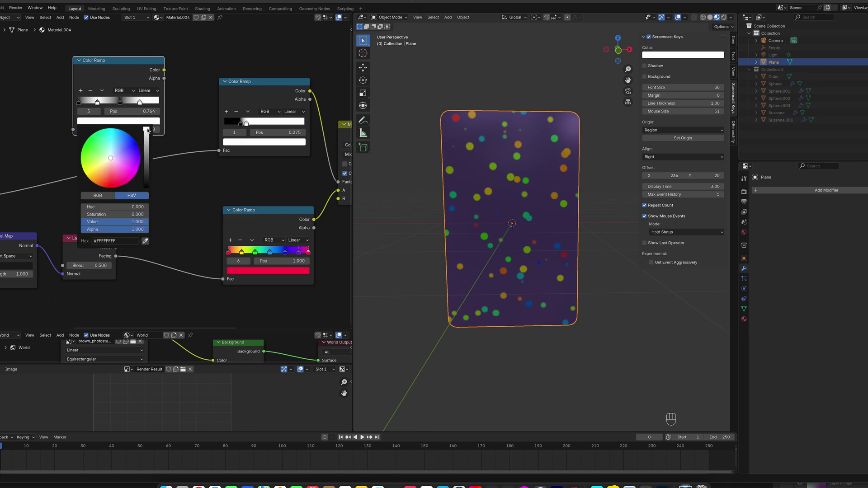
click(81, 90)
drag(130, 102, 166, 104)
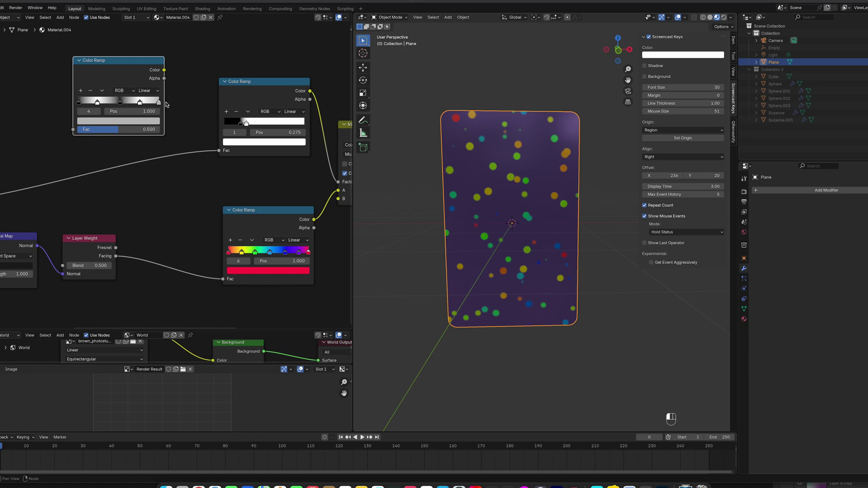
click(125, 121)
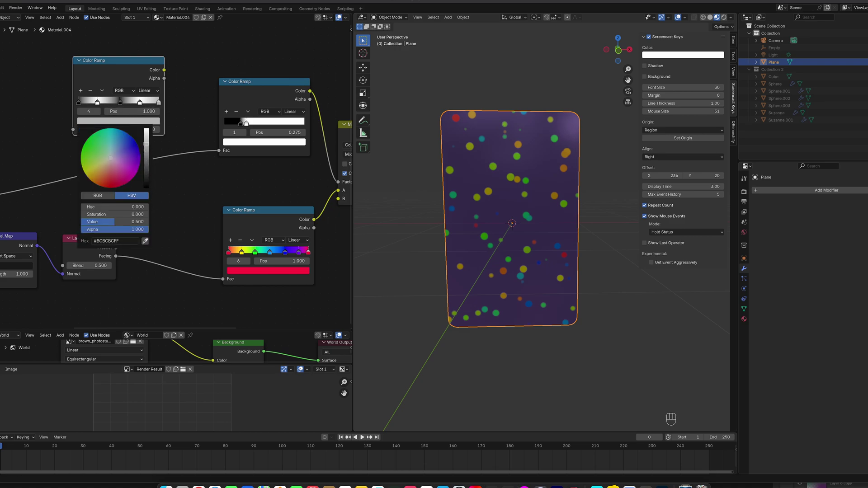
drag(146, 143, 146, 187)
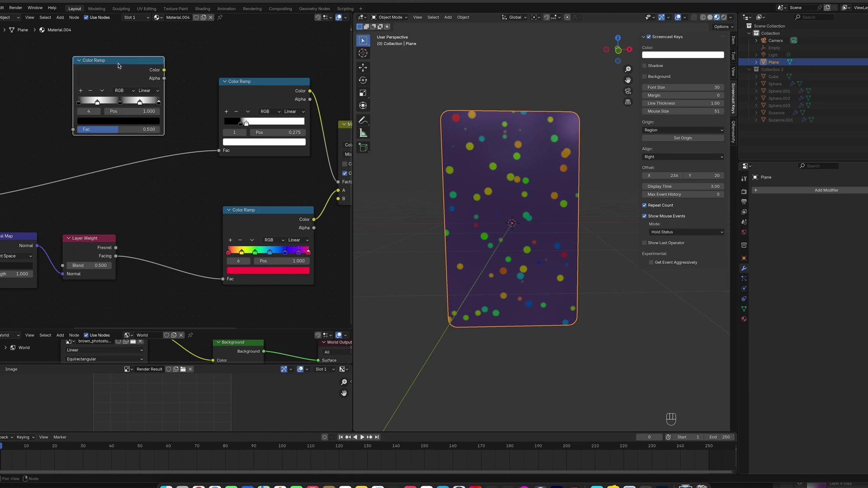
- Insert the alternating grayscale Color Ramp into the link between Layer Weight's Facing output and the rainbow Color Ramp, checking the flakes
key(g)
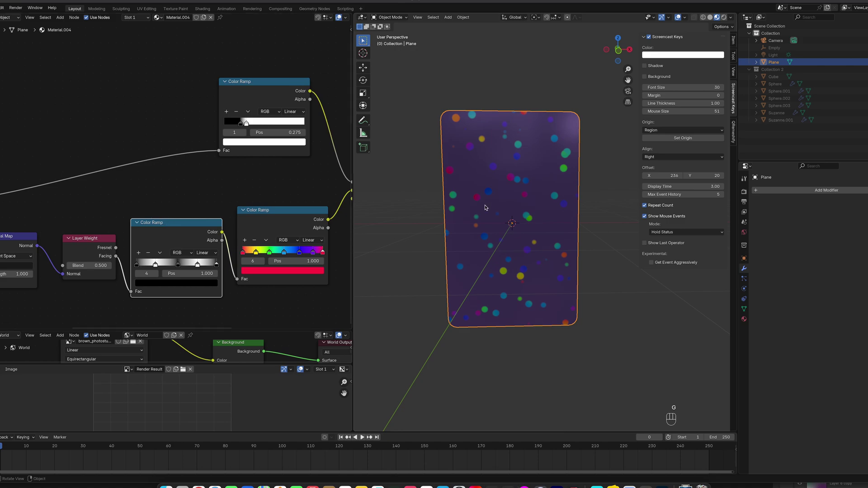
mouse_move(484, 207)
middle_down()
mouse_move(479, 199)
mouse_move(492, 212)
mouse_move(503, 204)
mouse_move(495, 155)
mouse_move(473, 178)
mouse_move(490, 194)
middle_up()
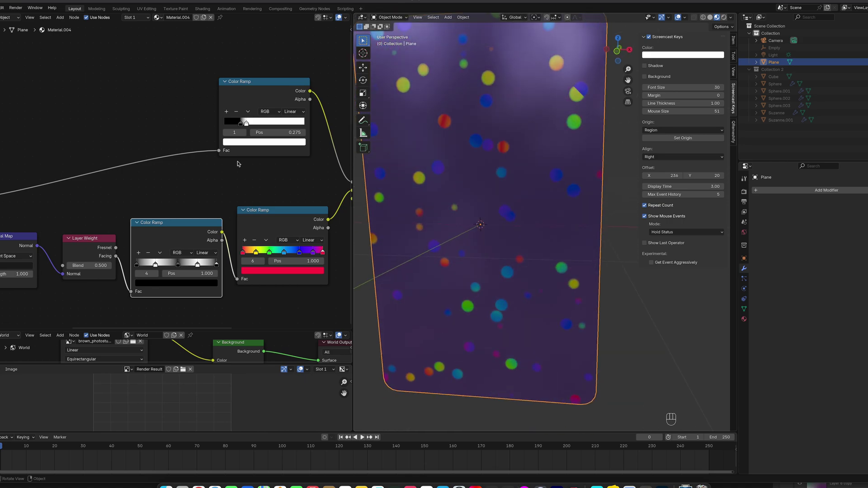
scroll(154, 167, down, 4)
middle_drag(71, 155, 118, 141)
middle_drag(430, 196, 468, 181)
scroll(452, 187, down, 3)
- Reposition the Color Ramp driving the Mix factor so it sits above the alternating grayscale ramp
middle_drag(179, 155, 66, 156)
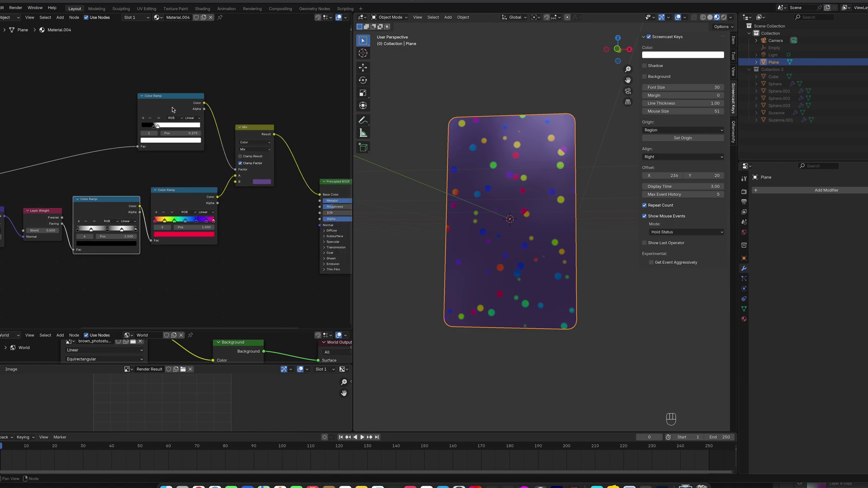
click(173, 109)
key(g)
click(118, 108)
middle_drag(187, 132, 242, 117)
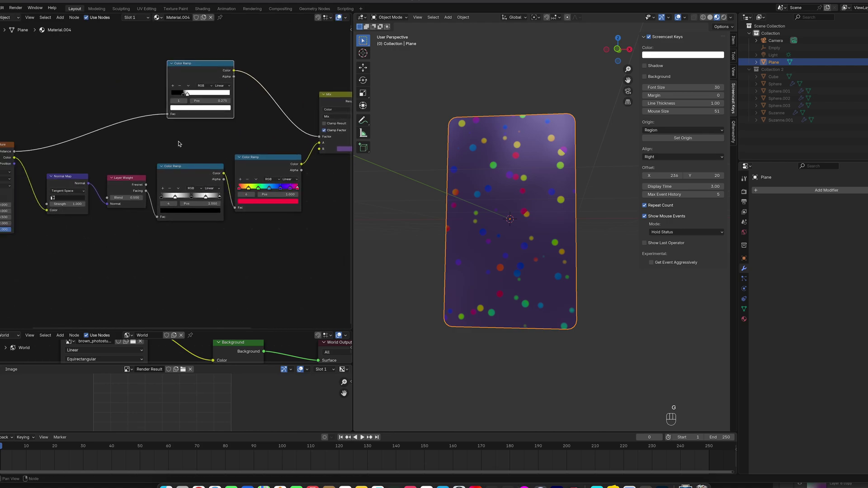
middle_drag(178, 144, 168, 136)
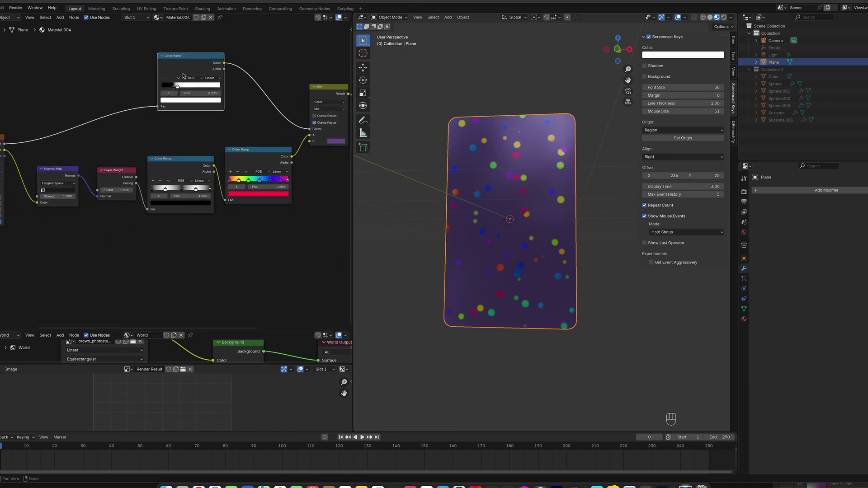
- Duplicate the upper black-and-white Color Ramp and place the copy below the rainbow ramp
key(shift+d)
click(235, 254)
middle_drag(326, 116, 128, 123)
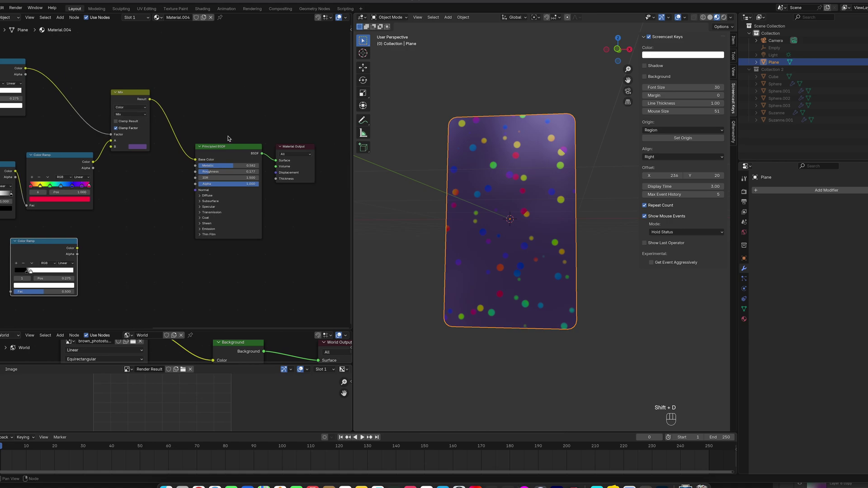
click(210, 128)
- Shift all nodes feeding the Principled BSDF away from it to leave room for another Mix node
scroll(182, 100, down, 8)
middle_drag(68, 115, 138, 115)
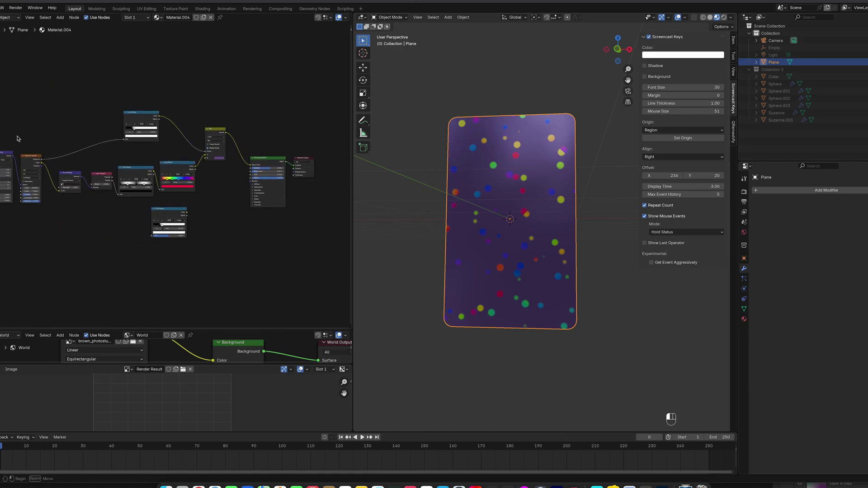
drag(18, 138, 206, 254)
key(g)
click(145, 253)
click(165, 134)
click(166, 117)
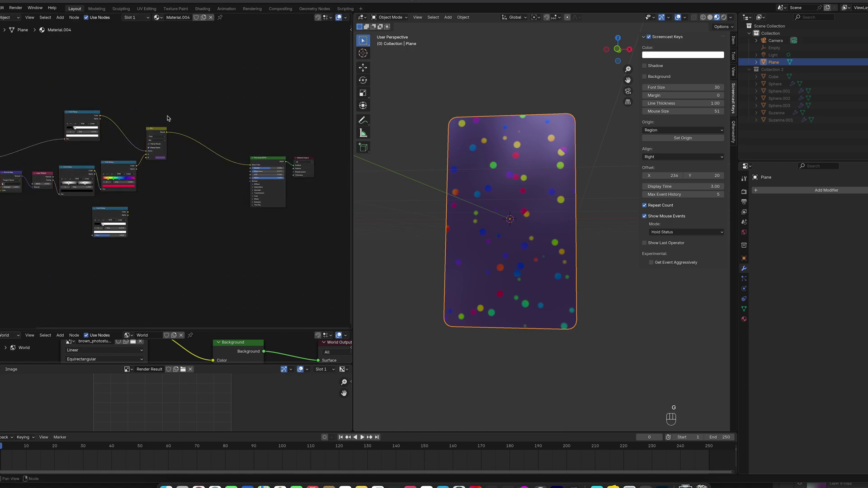
- Duplicate the Mix node in front of the Principled BSDF and connect the first Mix's Result to the copy's A input
click(162, 131)
key(shift+d)
click(196, 162)
scroll(181, 170, up, 2)
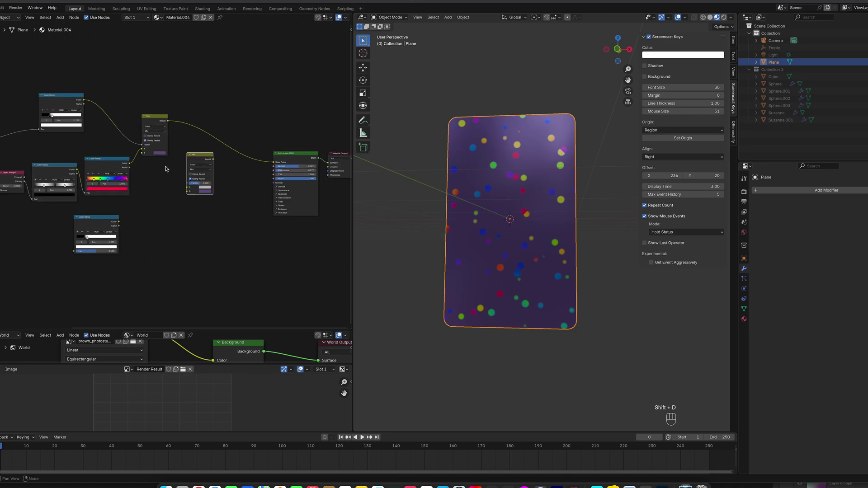
drag(173, 116, 178, 172)
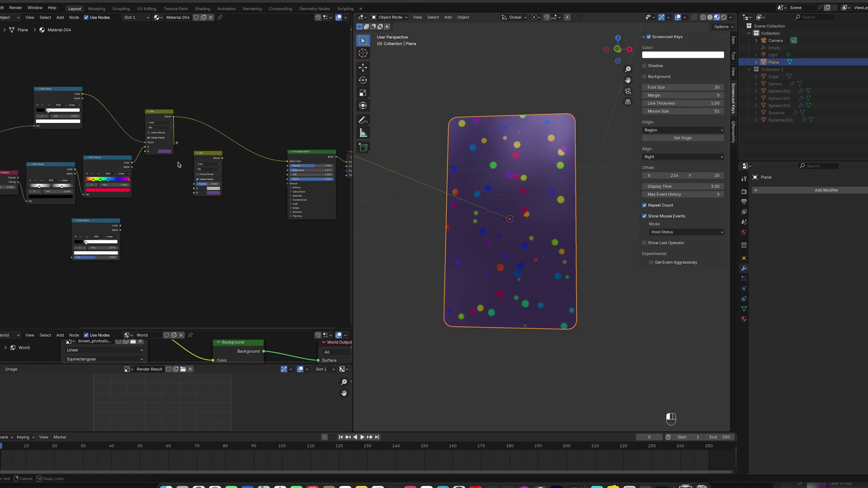
drag(192, 190, 194, 189)
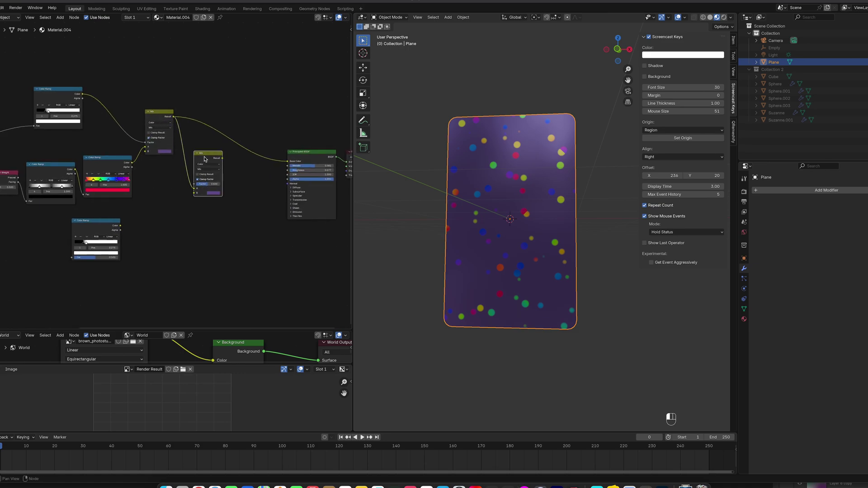
middle_drag(154, 193, 201, 194)
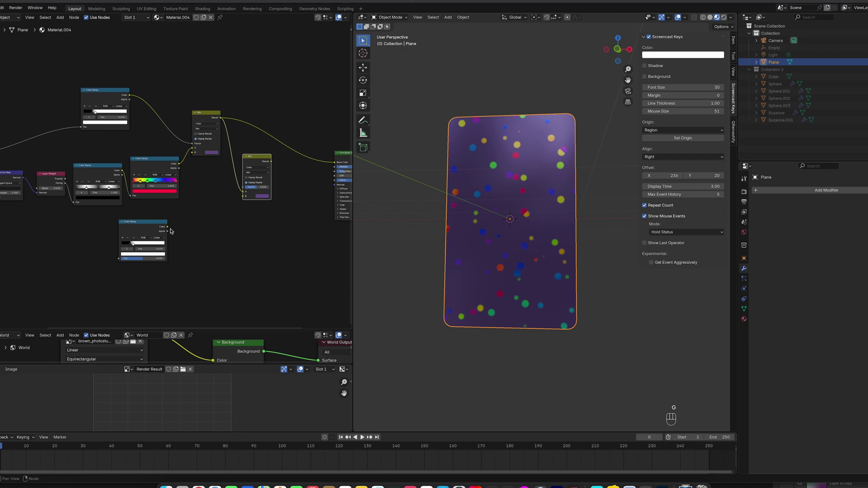
- Connect the lower Color Ramp's Color to the second Mix's Factor, and Layer Weight's Facing to that ramp's Fac input
drag(170, 231, 182, 211)
drag(230, 180, 189, 212)
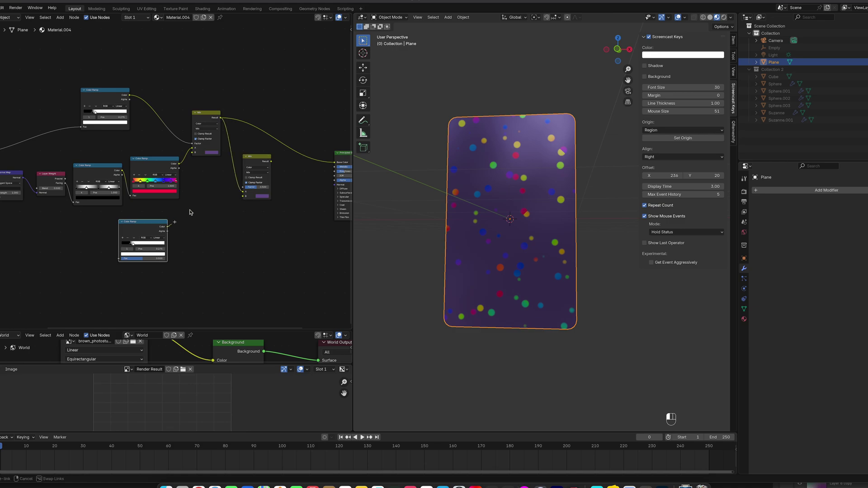
drag(237, 186, 241, 187)
key(g)
click(158, 221)
middle_drag(99, 216, 174, 206)
scroll(140, 174, up, 4)
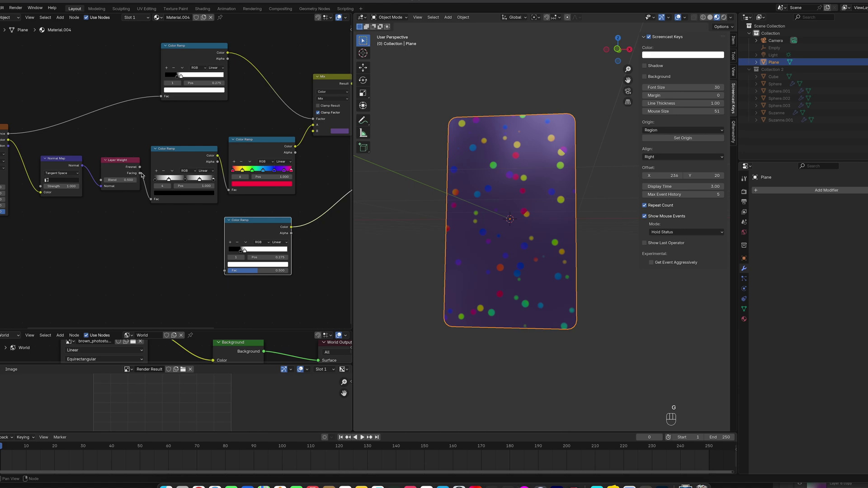
drag(141, 175, 225, 270)
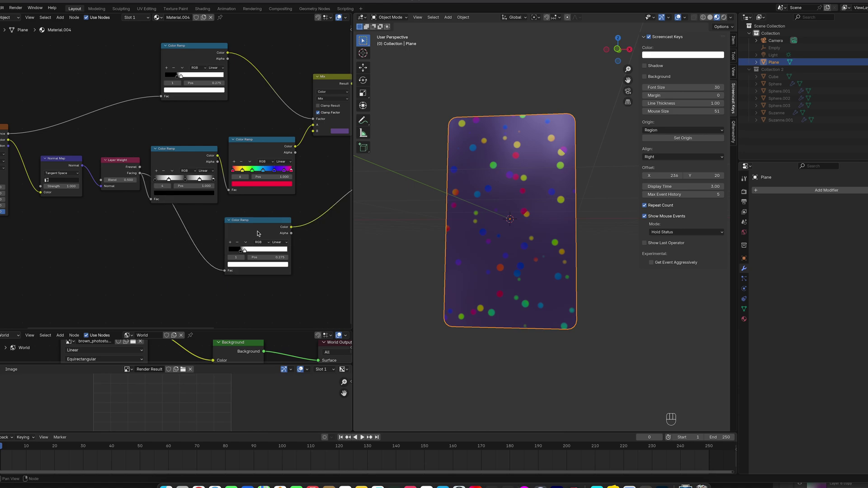
- Connect the second Mix's Result to the Principled BSDF's Base Color and check the flakes on the panel
middle_drag(269, 217, 120, 240)
middle_drag(286, 169, 220, 177)
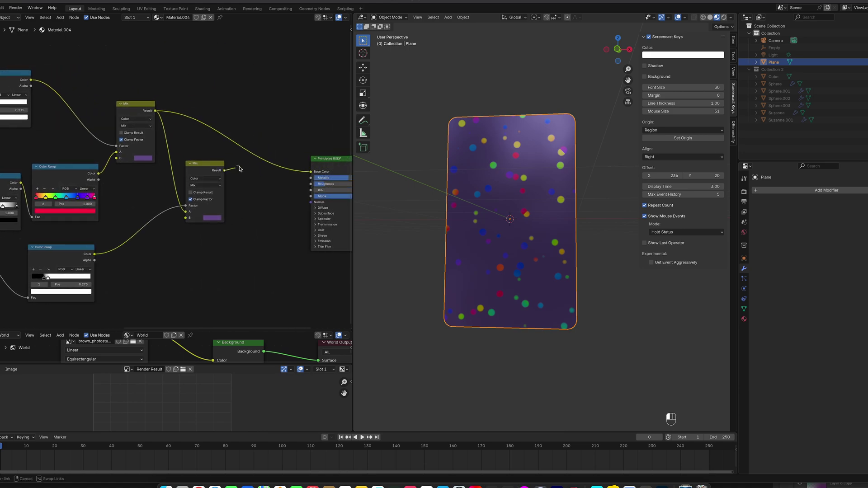
drag(309, 174, 310, 171)
middle_drag(398, 189, 414, 207)
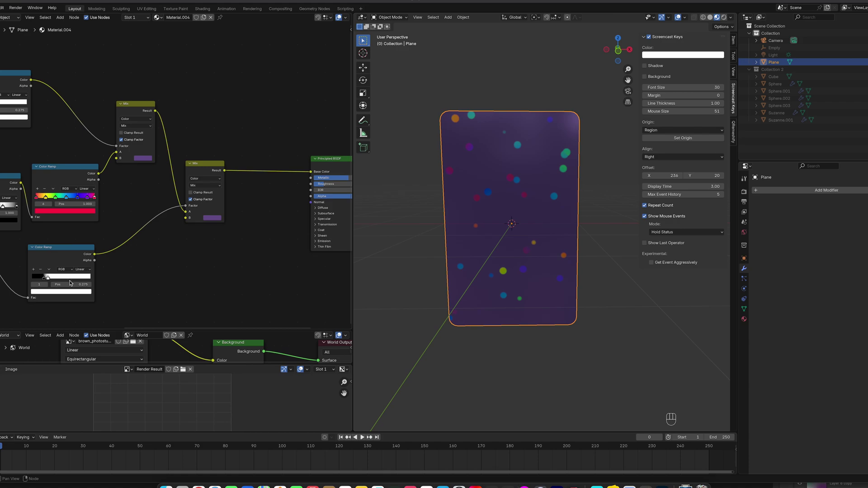
- Soften the lower Color Ramp's transition by moving its white stop to roughly three quarters along the ramp
drag(47, 278, 73, 278)
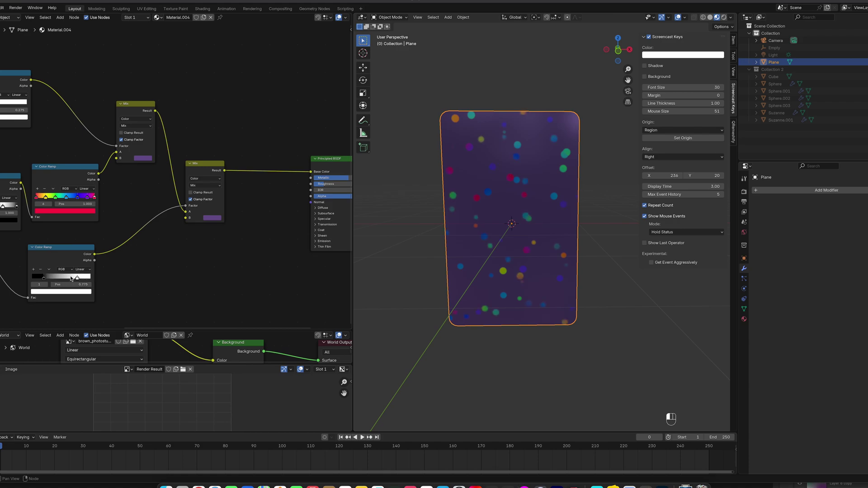
click(44, 279)
middle_drag(409, 212, 447, 233)
click(76, 279)
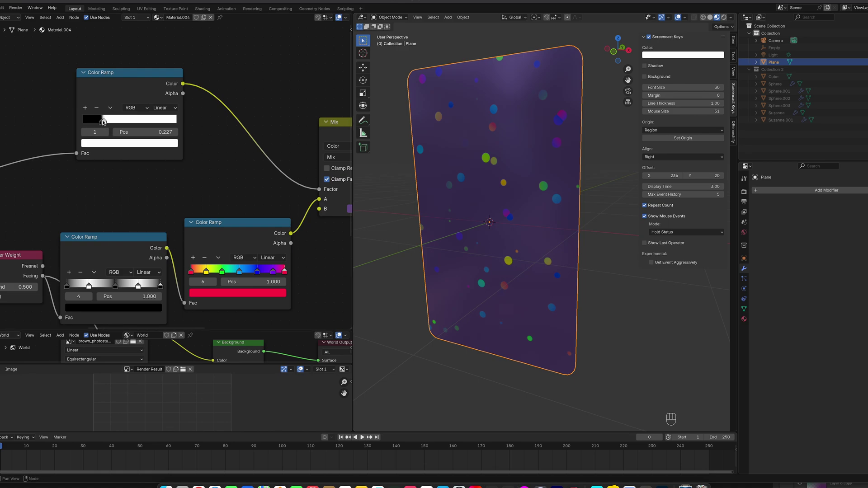
- Set the white stop of the upper black-and-white Color Ramp to 0.255, checking the flakes from different angles
middle_drag(540, 202, 555, 199)
scroll(501, 209, down, 4)
middle_drag(501, 209, 511, 174)
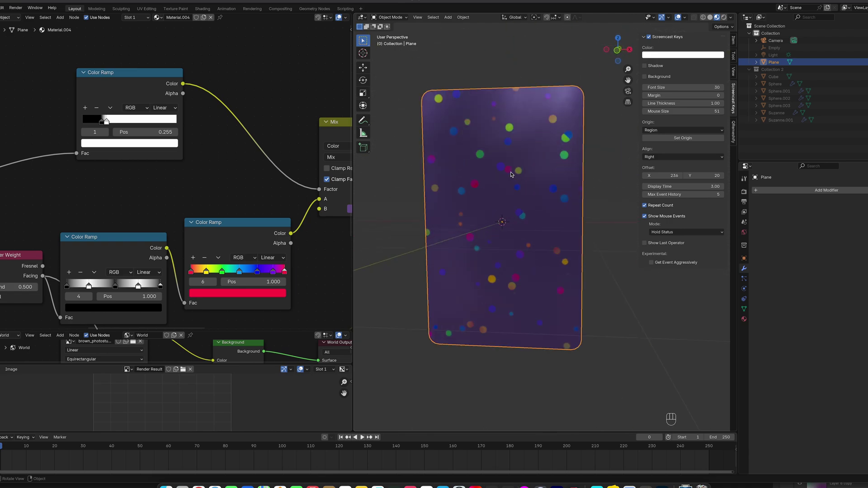
- Change the Voronoi Texture's distance metric to Manhattan and inspect the flake shapes up close
scroll(167, 184, down, 2)
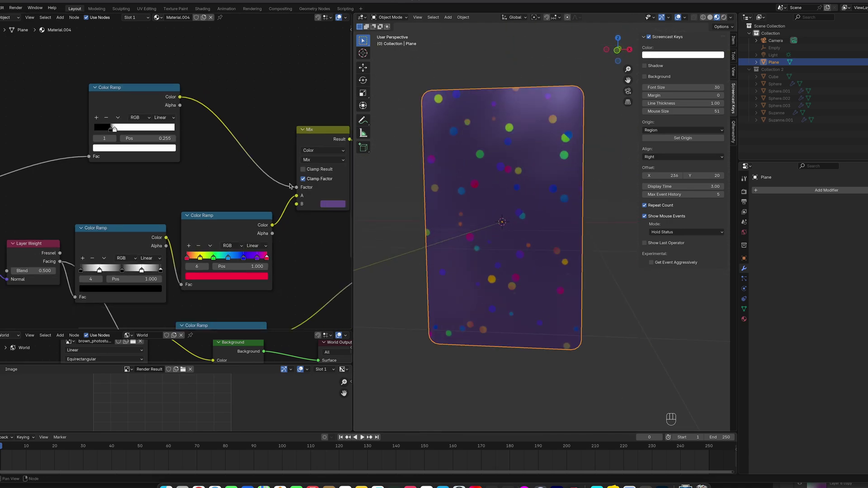
middle_drag(141, 181, 215, 165)
middle_drag(117, 173, 196, 152)
scroll(113, 174, down, 2)
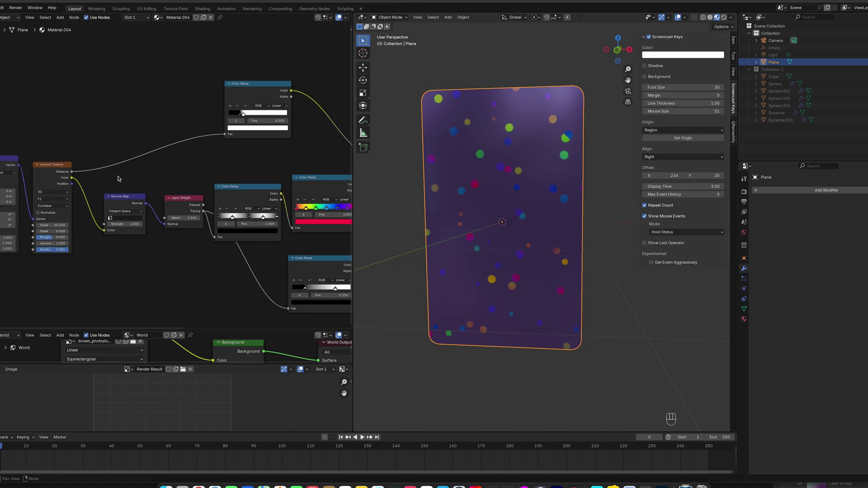
scroll(46, 201, up, 2)
click(42, 205)
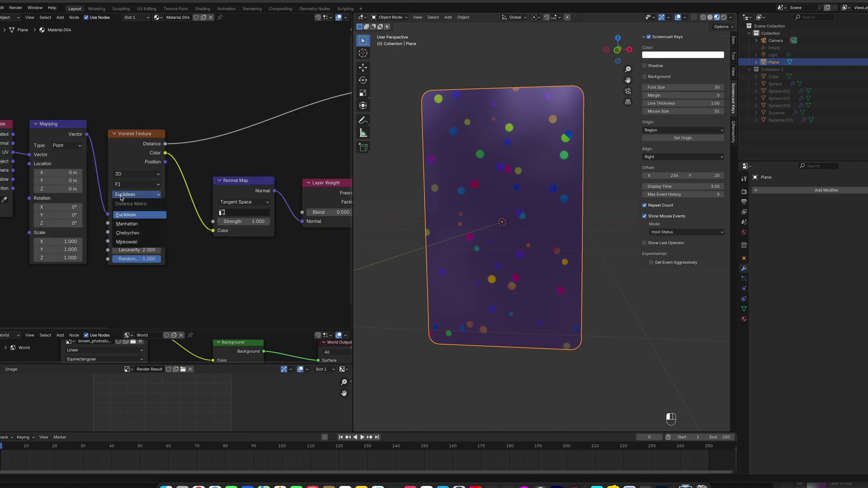
click(129, 228)
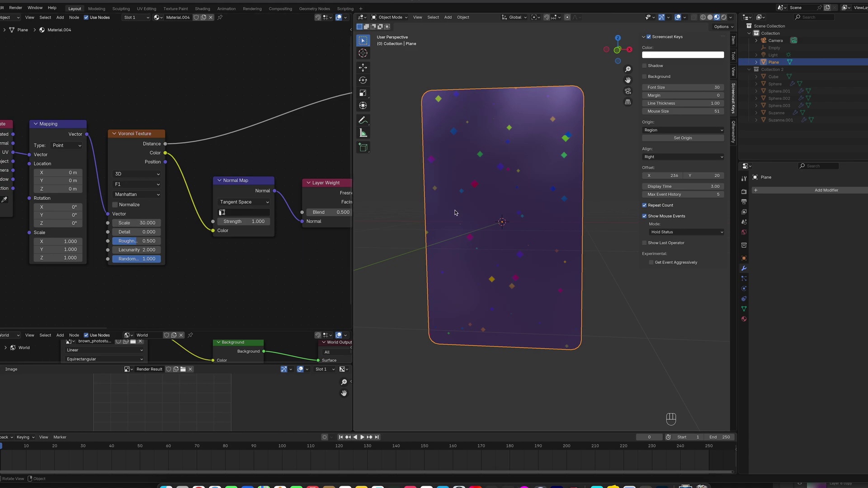
middle_drag(497, 181, 515, 173)
scroll(536, 139, up, 4)
- Blur the flake edges by moving the upper ramp's black stop to the start and its white stop to 0.289
middle_drag(257, 94, 88, 126)
scroll(163, 110, down, 2)
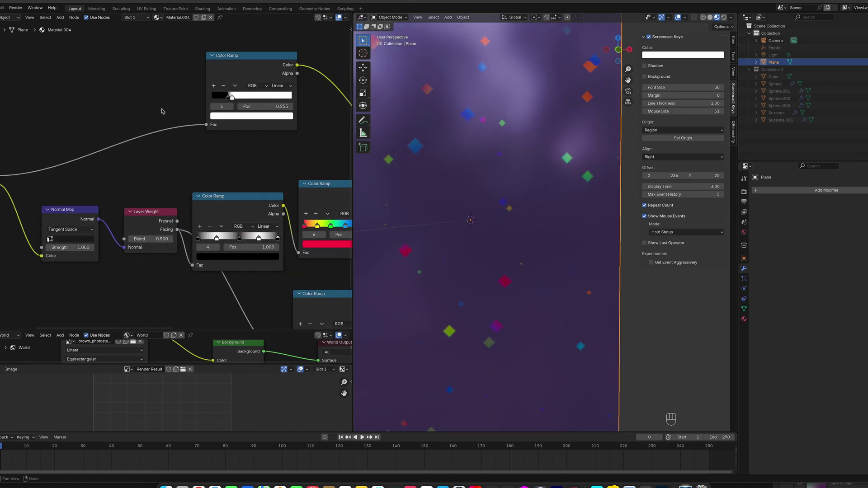
click(224, 105)
mouse_move(224, 104)
mouse_down()
mouse_move(206, 106)
mouse_move(229, 104)
mouse_up()
middle_drag(527, 120, 514, 122)
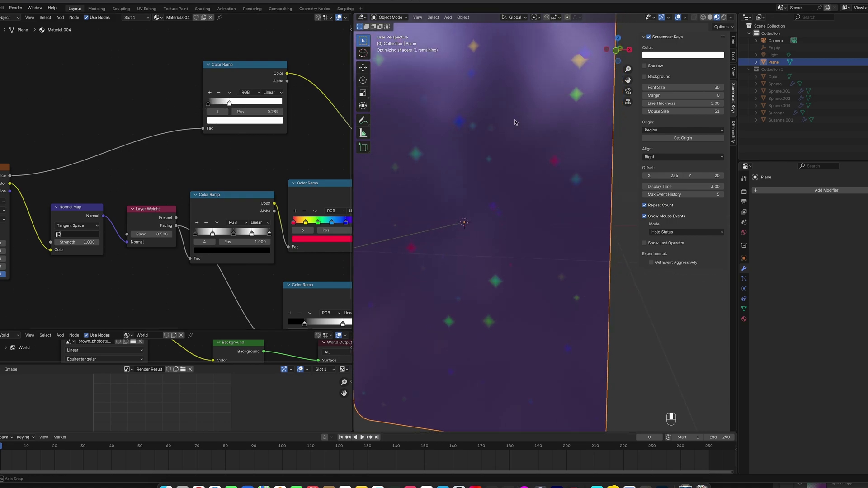
middle_drag(427, 149, 461, 144)
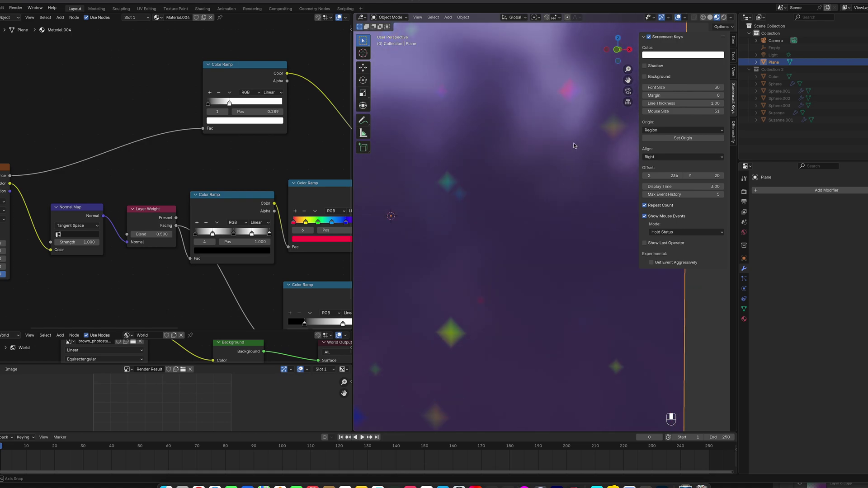
- Move the whole flake node group away from the shader node to clear space, then check the flakes from another angle
scroll(275, 145, down, 10)
scroll(516, 161, down, 10)
mouse_move(513, 176)
middle_down()
mouse_move(526, 162)
mouse_move(503, 175)
mouse_move(508, 164)
mouse_move(511, 179)
mouse_move(517, 170)
mouse_move(497, 174)
middle_up()
middle_drag(253, 129, 239, 113)
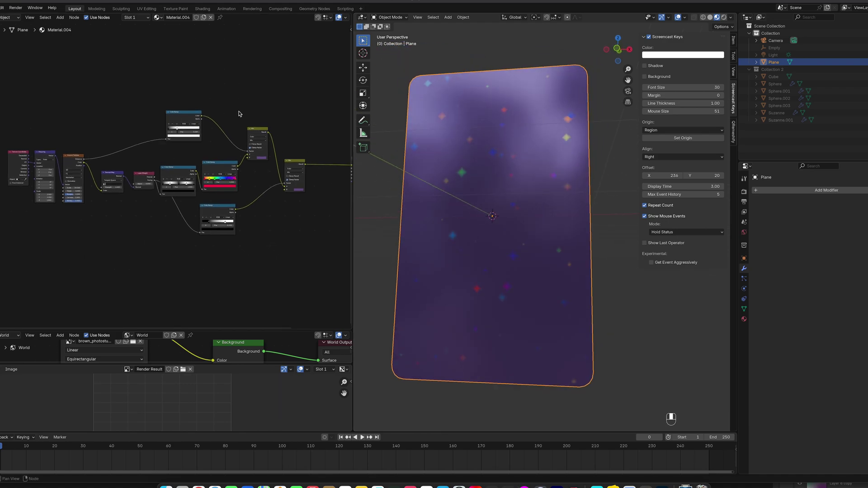
drag(0, 100, 302, 279)
key(g)
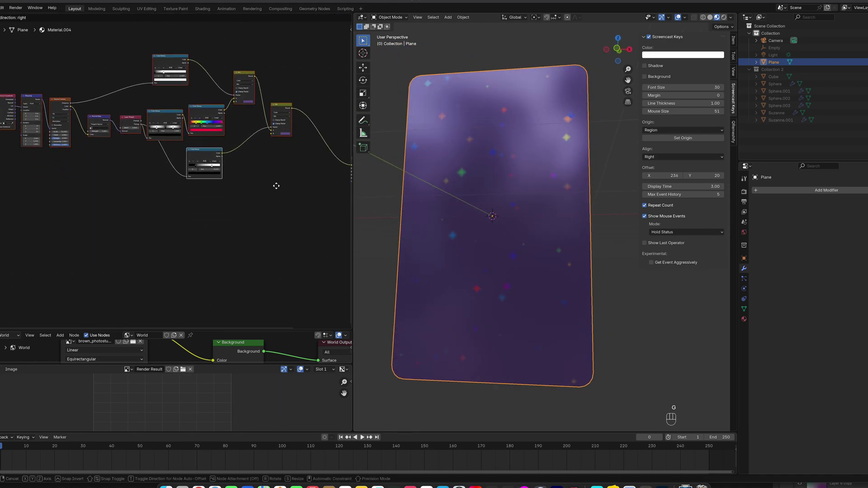
click(271, 177)
middle_drag(475, 150, 483, 145)
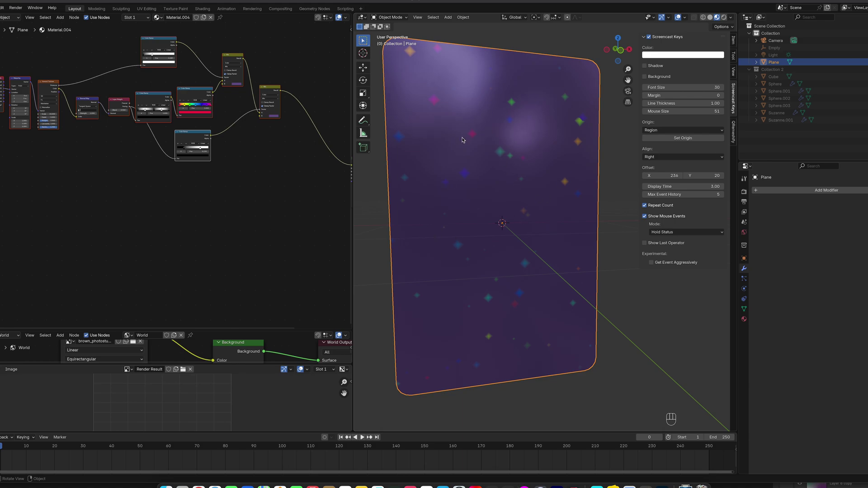
middle_drag(187, 189, 234, 193)
- Add a Noise Texture below the Voronoi node group, with its own Texture Coordinate and Mapping nodes
click(110, 152)
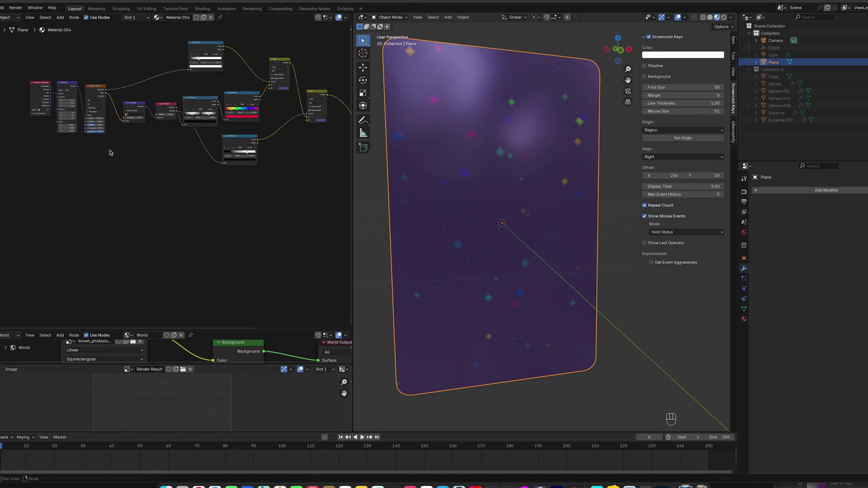
key(shift+a)
click(132, 176)
click(165, 219)
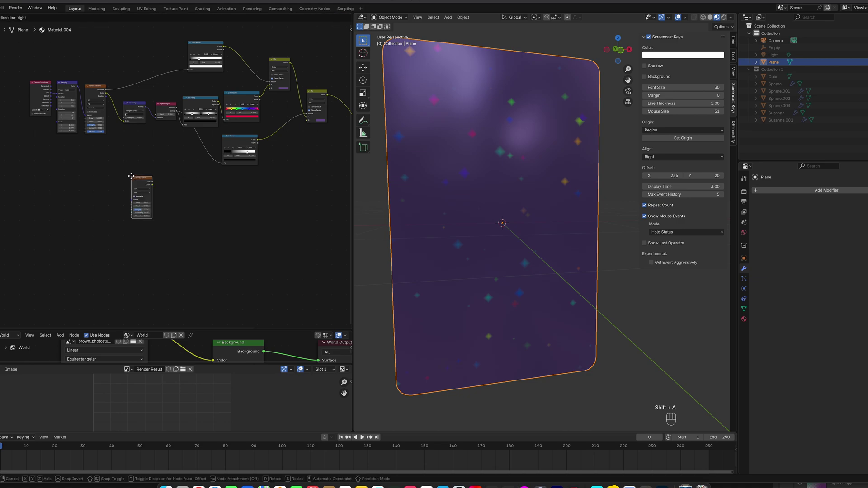
click(141, 200)
key(ctrl+t)
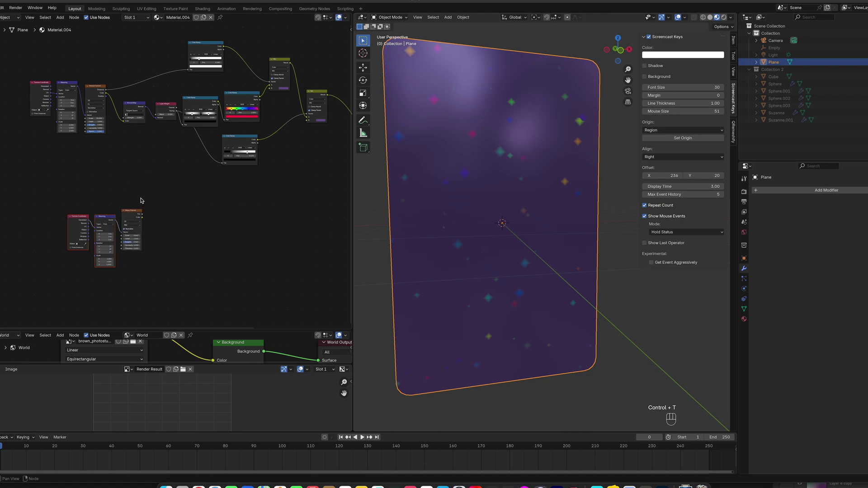
- Reposition the new noise nodes and feed the Mapping node from the Texture Coordinate's UV output
scroll(148, 206, up, 2)
key(g)
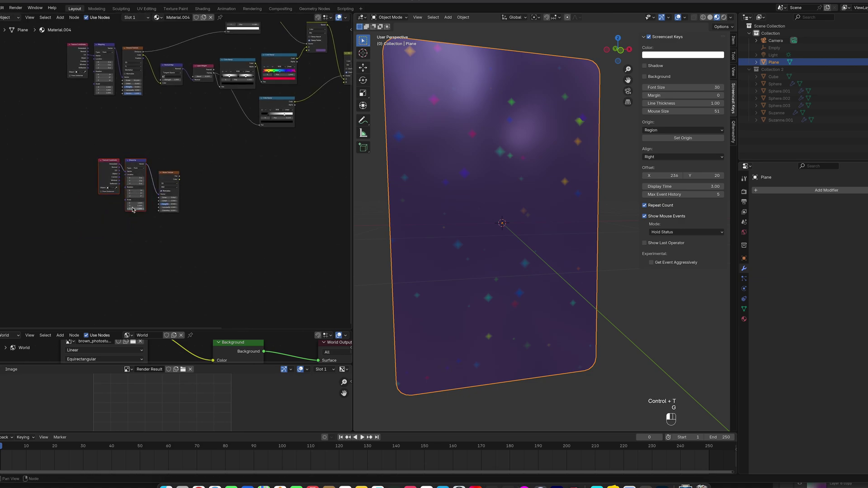
scroll(154, 164, up, 3)
key(g)
click(123, 173)
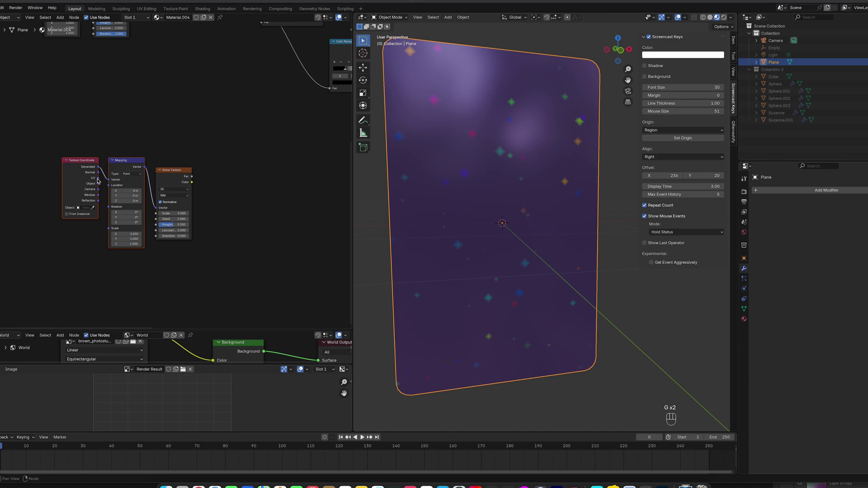
middle_drag(177, 143, 107, 153)
scroll(108, 159, down, 4)
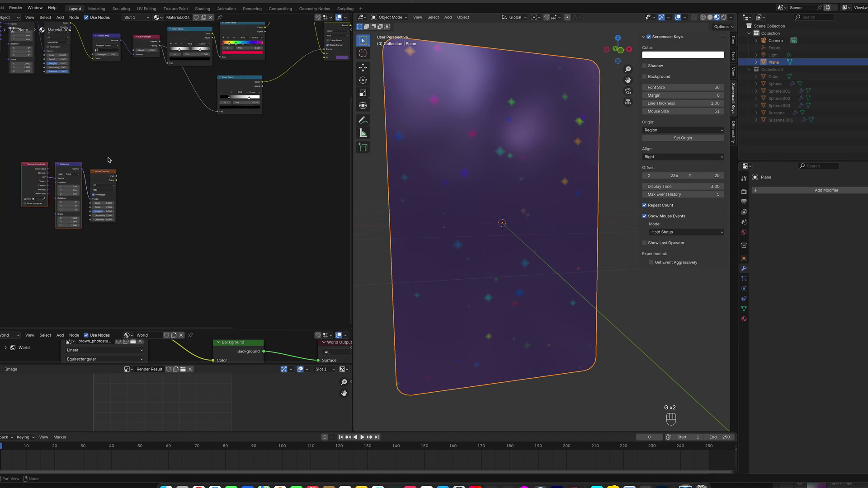
middle_drag(165, 112, 154, 164)
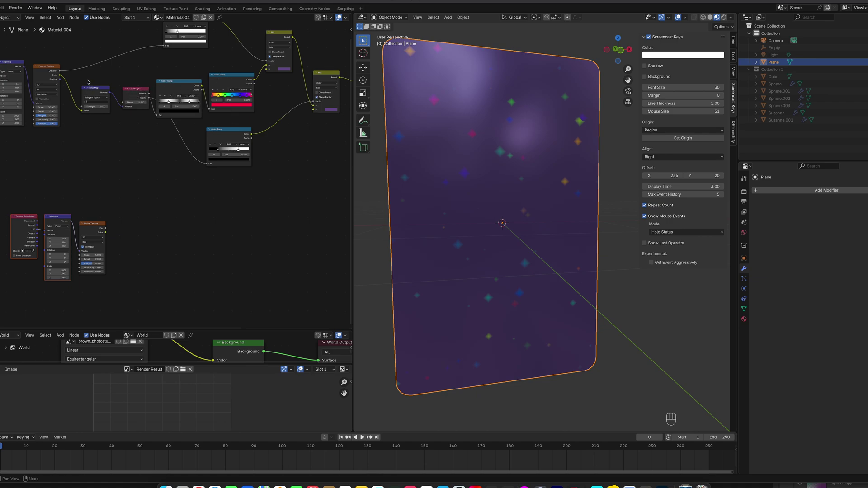
- Duplicate the Normal Map, Layer Weight, repeating black-and-white ramp and rainbow ramp beside the noise nodes, and link the noise Color to the Normal Map
drag(94, 81, 244, 111)
key(shift+d)
click(257, 236)
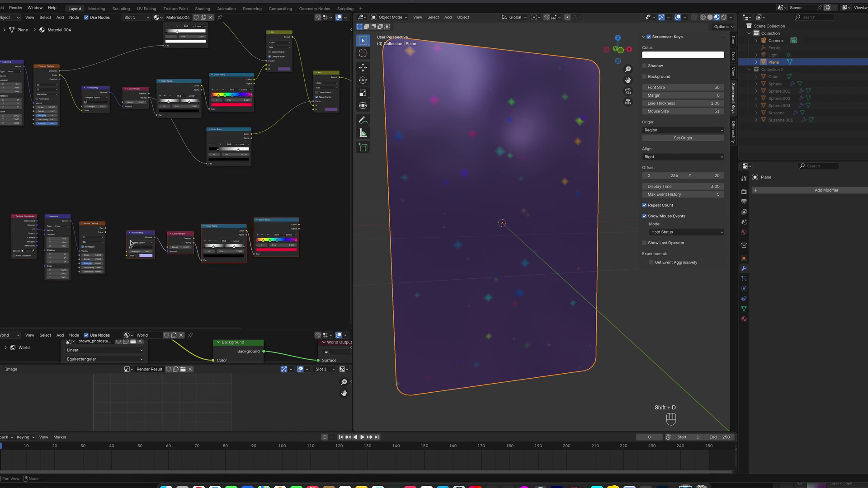
drag(106, 233, 126, 257)
- Connect the duplicated rainbow Color Ramp to the Principled BSDF's Base Color and inspect the noise pattern on the panel
middle_drag(172, 199, 59, 199)
drag(303, 179, 308, 178)
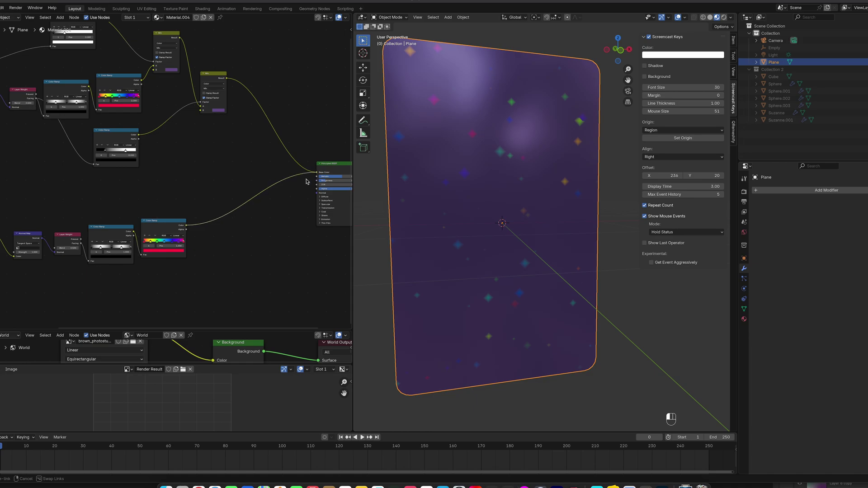
middle_drag(378, 186, 484, 196)
shift+middle_drag(132, 192, 227, 147)
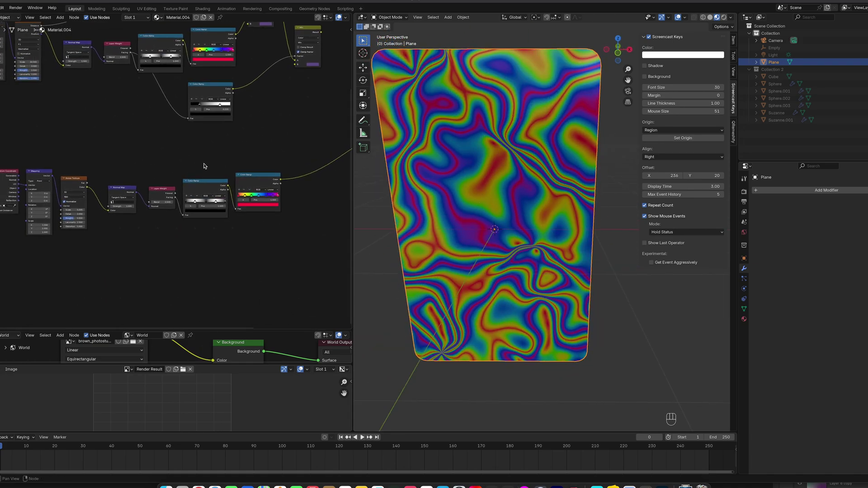
middle_drag(494, 171, 515, 149)
scroll(123, 166, down, 5)
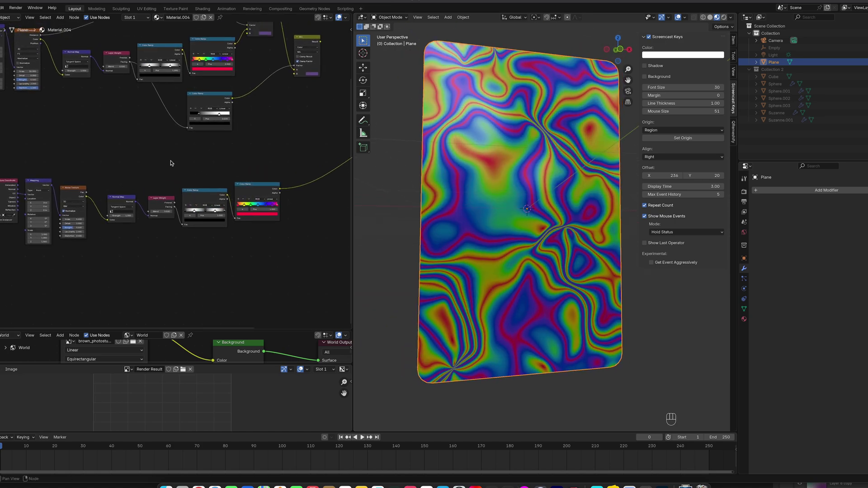
- Move the Voronoi flake node group farther up, away from the noise node chain
drag(18, 100, 254, 193)
key(g)
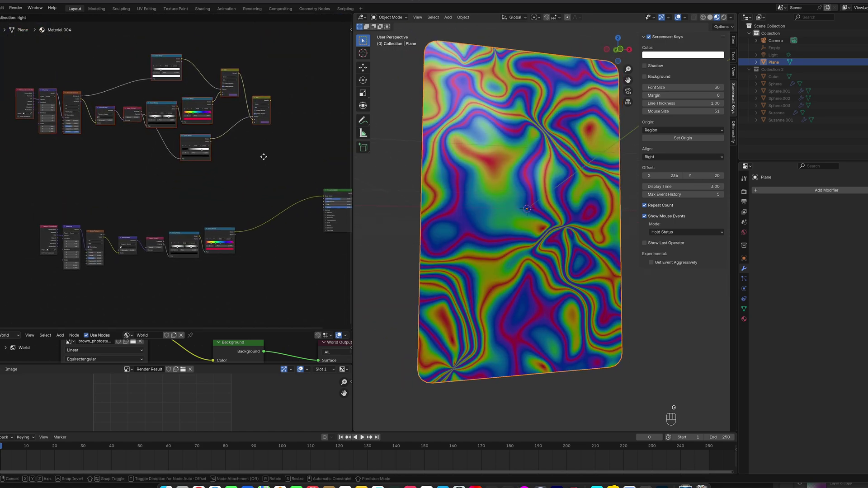
click(264, 157)
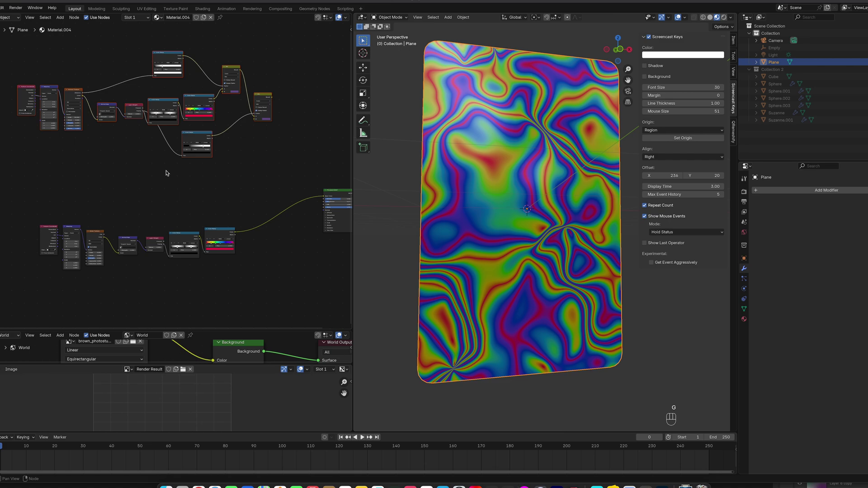
scroll(125, 242, up, 3)
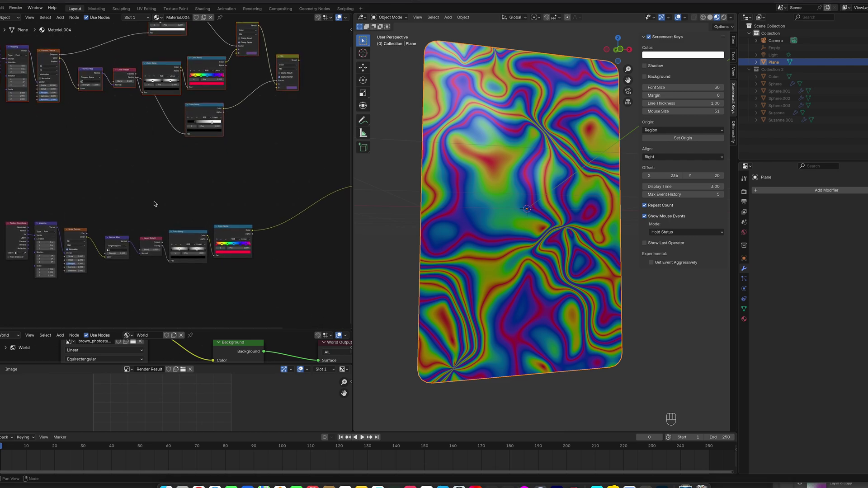
- Duplicate the uppermost black-and-white Color Ramp and place the copy above the noise chain's Layer Weight and ramps
middle_drag(108, 156, 105, 194)
click(163, 40)
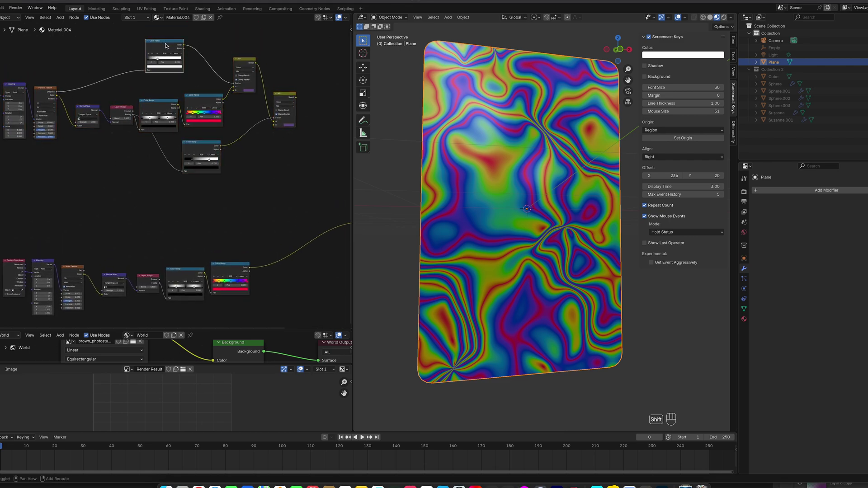
key(shift+d)
click(170, 261)
middle_drag(205, 218, 164, 198)
scroll(188, 174, up, 2)
key(g)
click(201, 154)
- Duplicate the last purple Mix node and place the copy beside the noise chain's Color Ramps
click(254, 59)
key(shift+d)
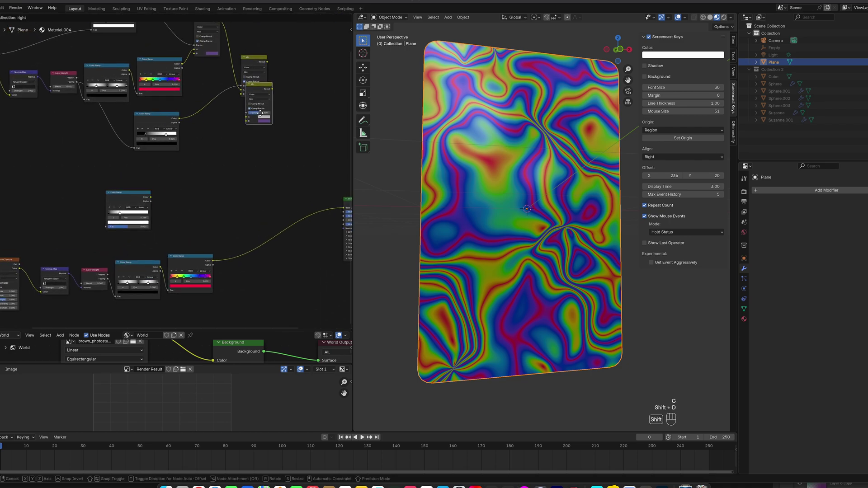
click(242, 200)
middle_drag(189, 171, 197, 129)
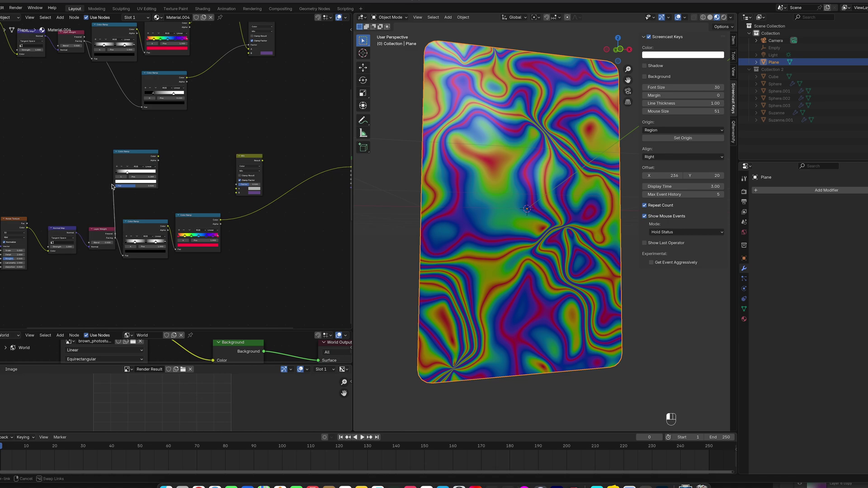
- Feed Layer Weight's Facing into the copied black-and-white ramp, that ramp into the new Mix's Factor, and the rainbow ramp into A
drag(112, 187, 114, 185)
scroll(114, 185, up, 3)
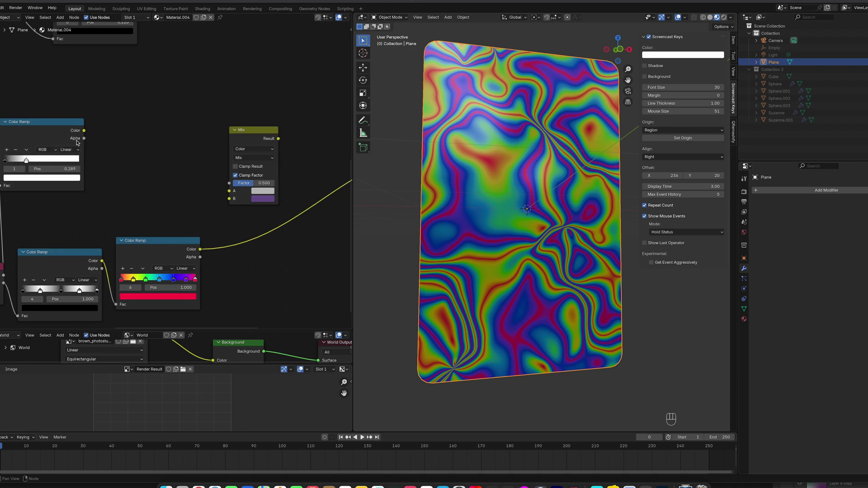
drag(85, 130, 228, 183)
drag(201, 249, 229, 191)
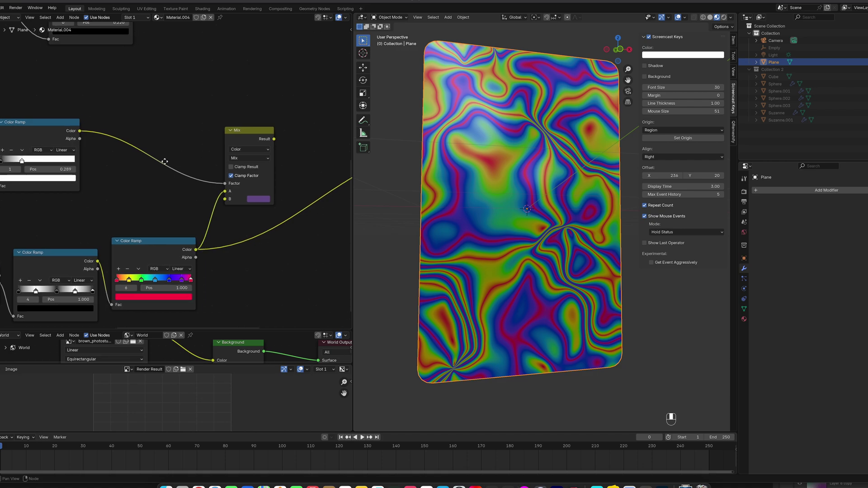
- Connect the new Mix node's Result to the Principled BSDF's Base Color and view the panel
middle_drag(214, 220, 131, 227)
drag(70, 255, 72, 252)
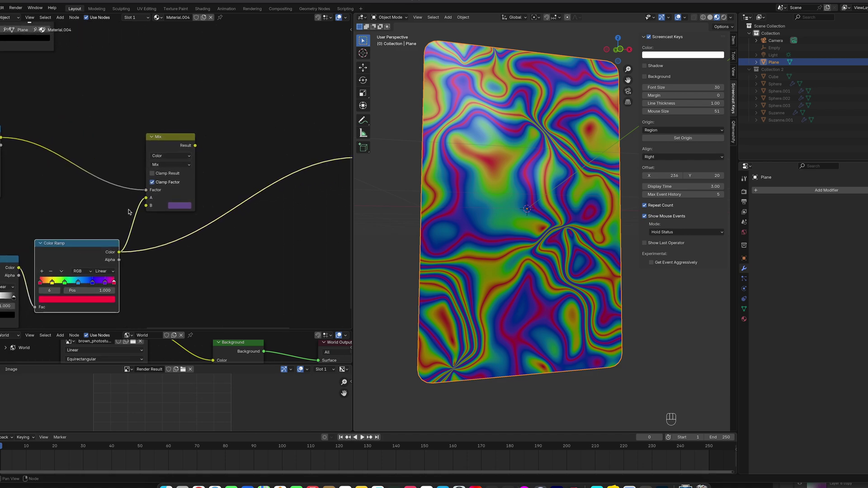
middle_drag(202, 152, 123, 155)
drag(120, 149, 282, 161)
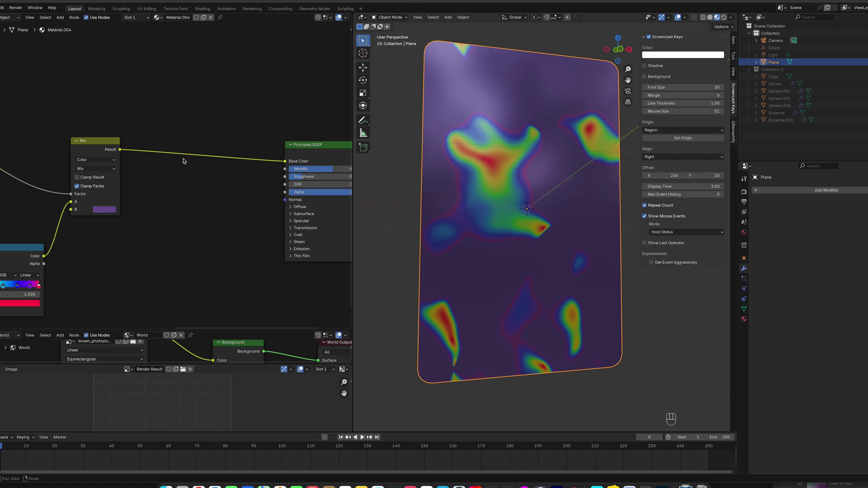
mouse_move(558, 226)
middle_down()
mouse_move(543, 208)
mouse_move(540, 234)
mouse_move(566, 221)
mouse_move(555, 211)
middle_up()
- Set the Noise Texture's roughness to 0 and its scale to 12
middle_drag(68, 262, 145, 226)
middle_drag(81, 236, 226, 246)
middle_drag(126, 266, 148, 266)
mouse_move(488, 232)
middle_down()
mouse_move(462, 246)
mouse_move(483, 226)
middle_up()
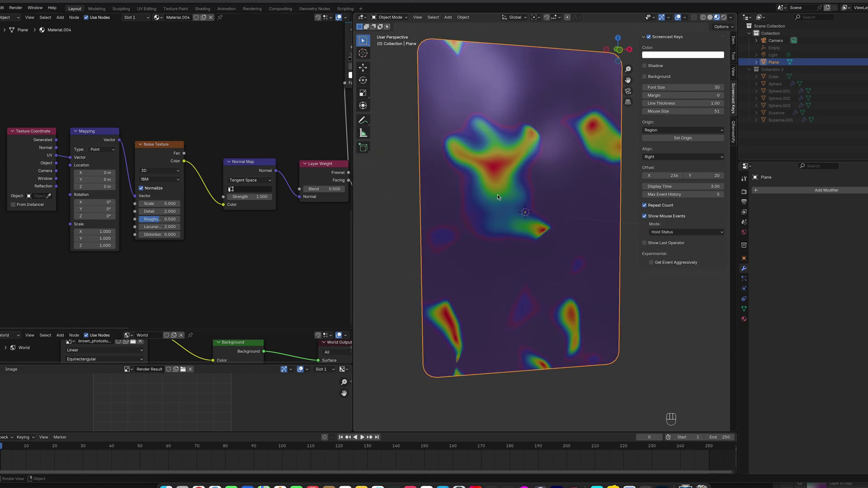
drag(168, 219, 146, 203)
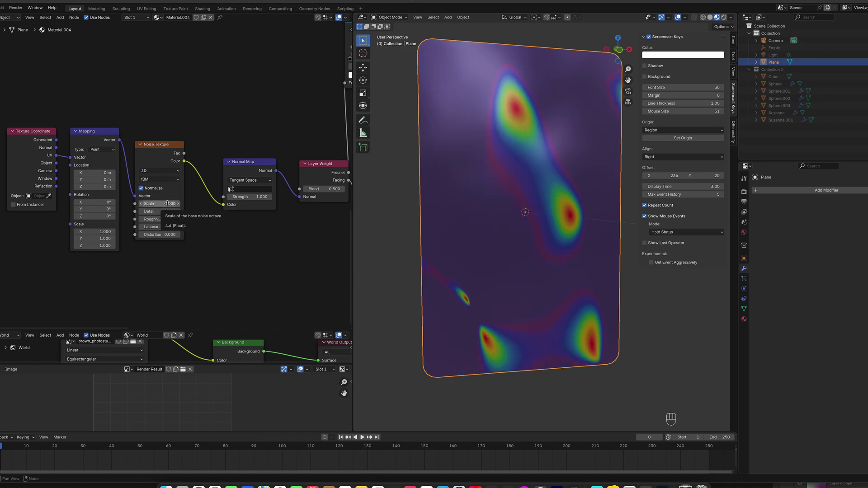
click(169, 203)
text(7.2)
key(Return)
drag(159, 204, 181, 203)
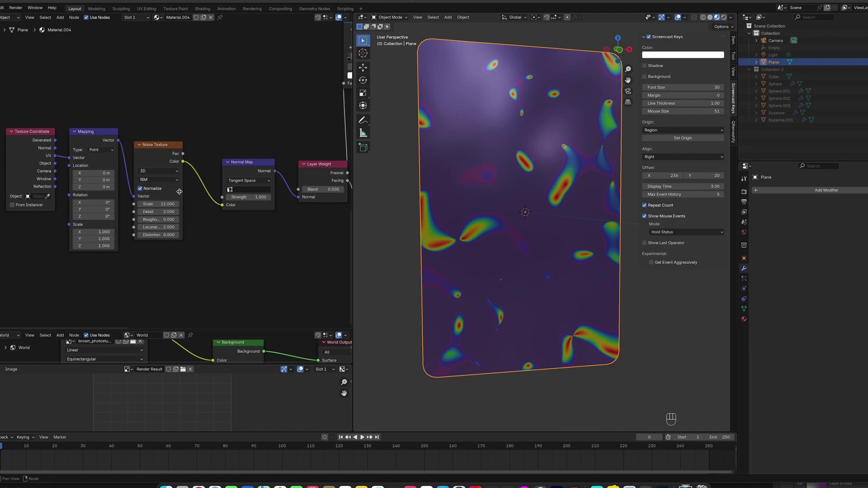
- Change the Noise Texture type to Hybrid Multifractal, raise its scale well above 12, and check the pattern from another angle
middle_drag(285, 91, 211, 110)
middle_drag(162, 148, 201, 130)
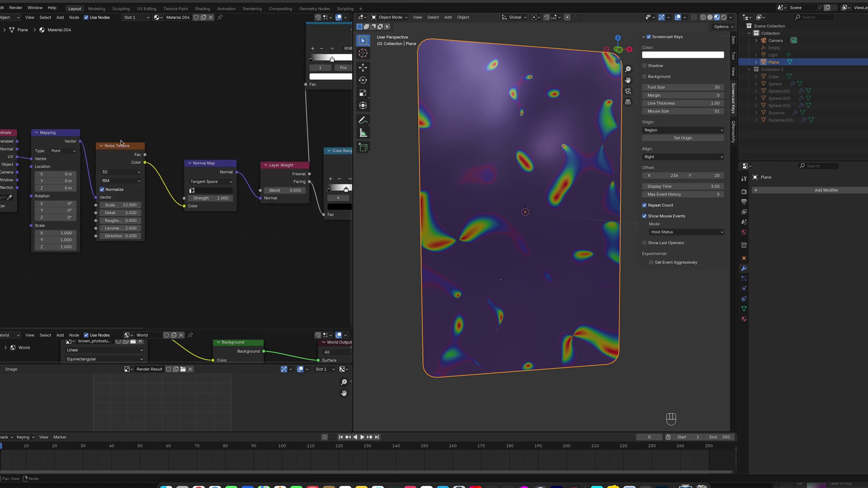
click(103, 181)
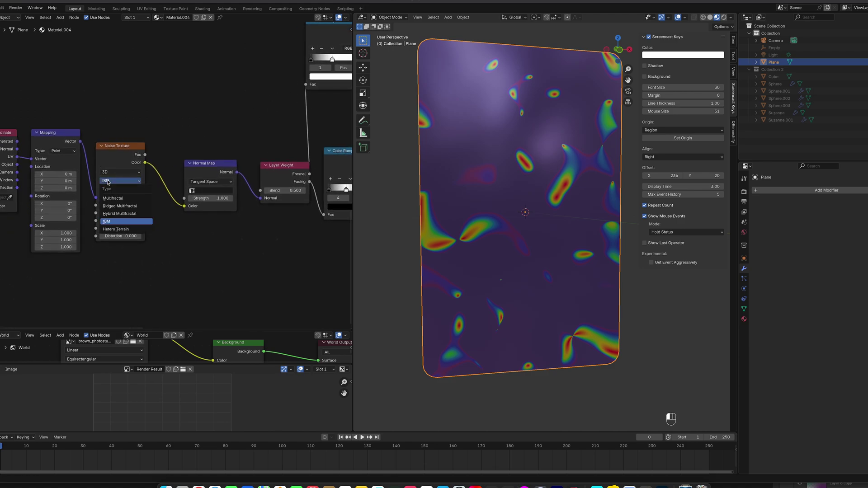
click(121, 217)
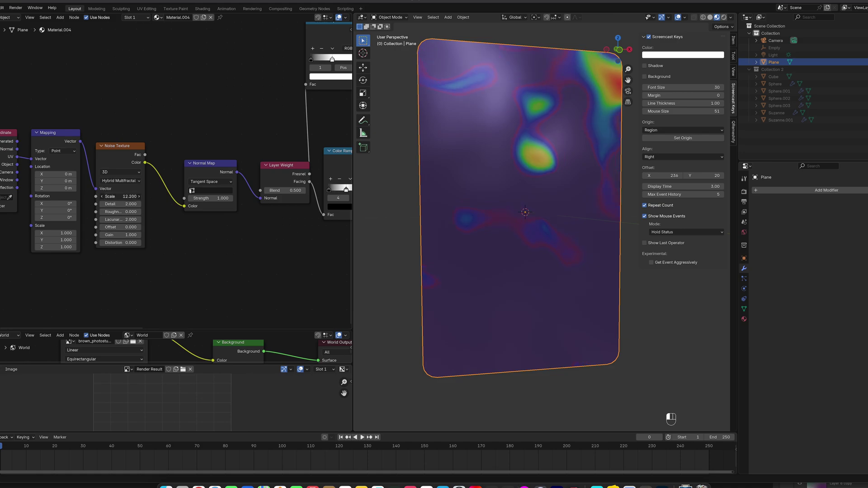
drag(119, 196, 158, 196)
mouse_move(568, 177)
middle_down()
mouse_move(548, 163)
mouse_move(575, 180)
mouse_move(572, 149)
middle_up()
- Move the black stop of the noise chain's upper Color Ramp past the white stop to 0.523
middle_drag(318, 120, 216, 141)
scroll(217, 140, down, 4)
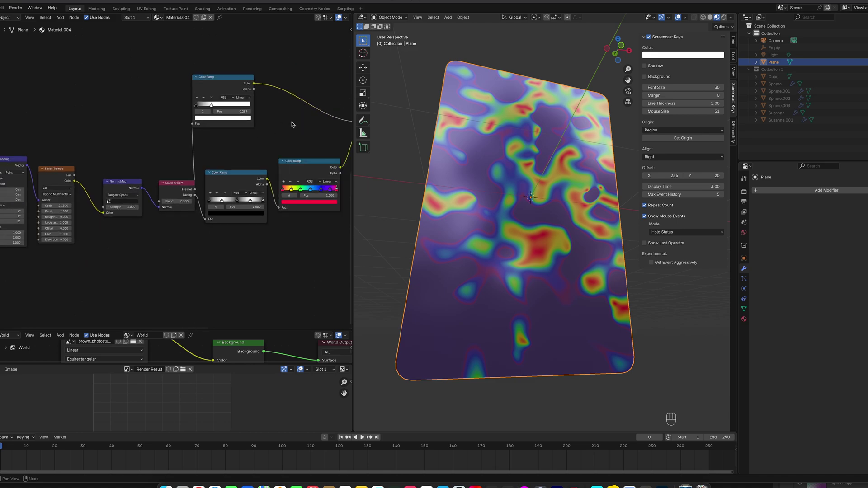
middle_drag(333, 122, 164, 147)
scroll(235, 144, down, 2)
middle_drag(244, 141, 226, 160)
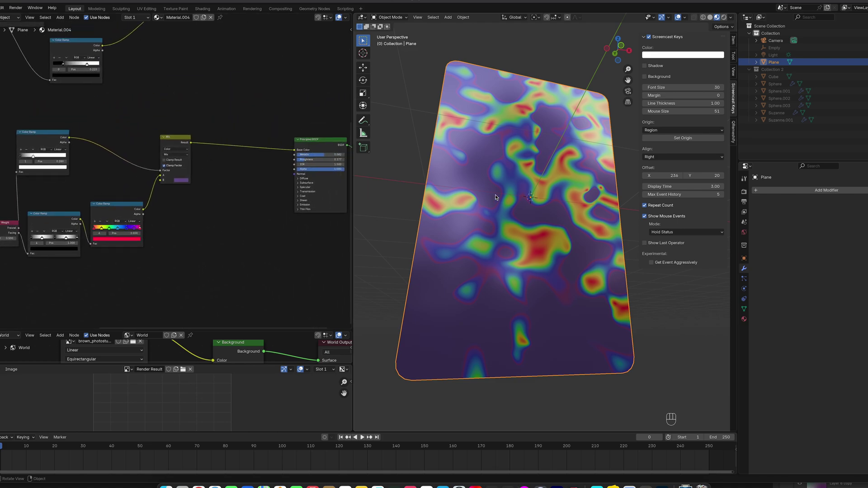
middle_drag(494, 195, 502, 217)
middle_drag(150, 174, 173, 173)
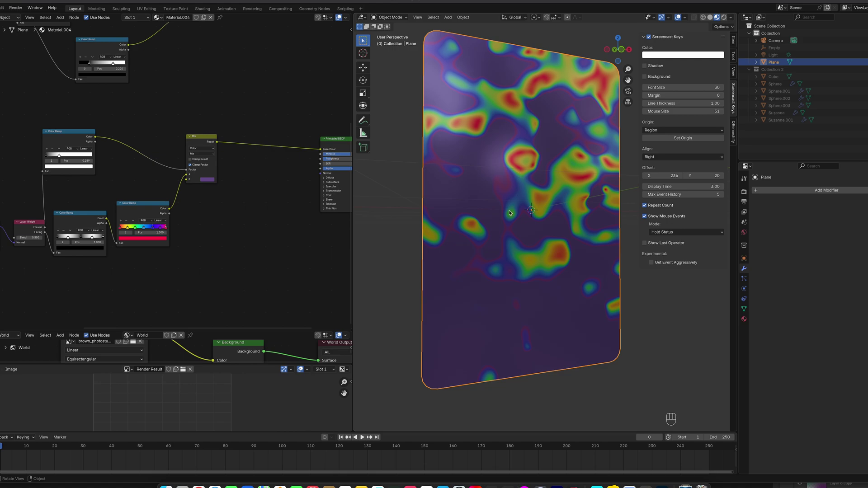
scroll(90, 174, up, 5)
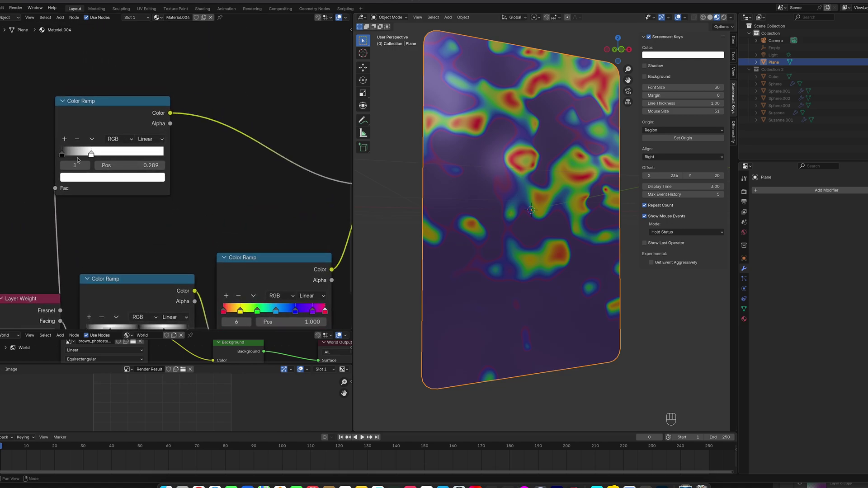
click(74, 156)
drag(74, 156, 115, 156)
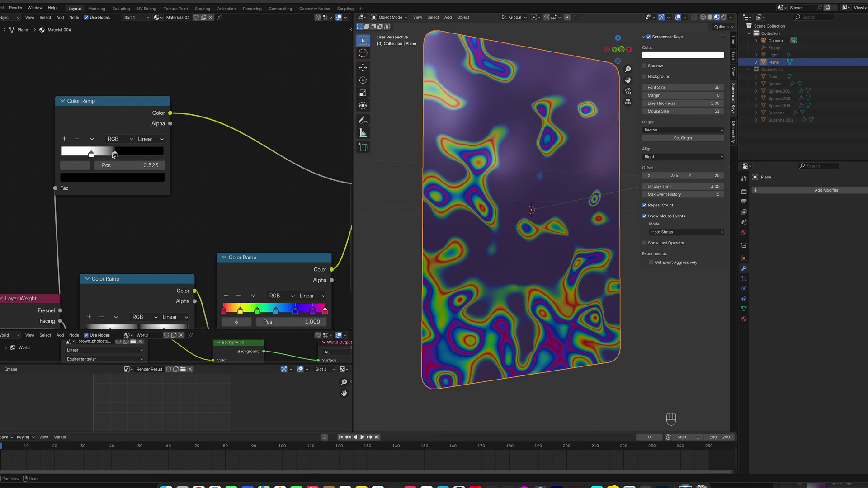
- Add a third stop beyond the black one in the noise chain's upper Color Ramp and move the first white stop to 0.309
click(66, 139)
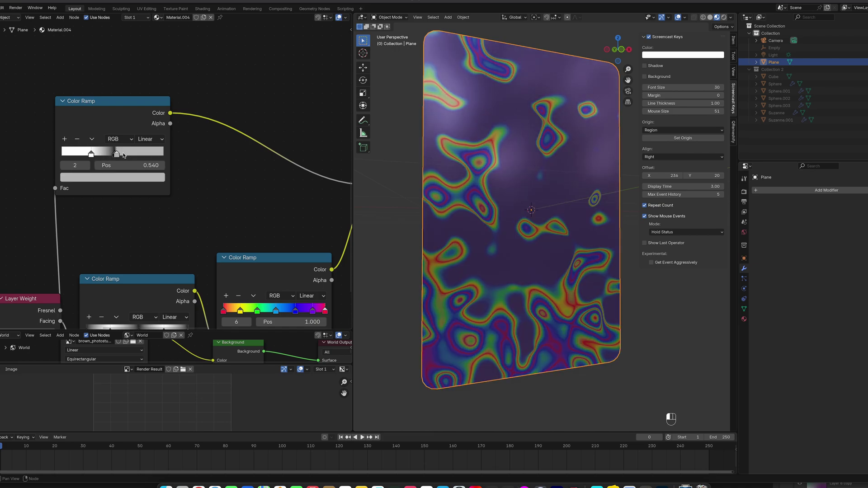
drag(139, 155, 134, 155)
click(91, 154)
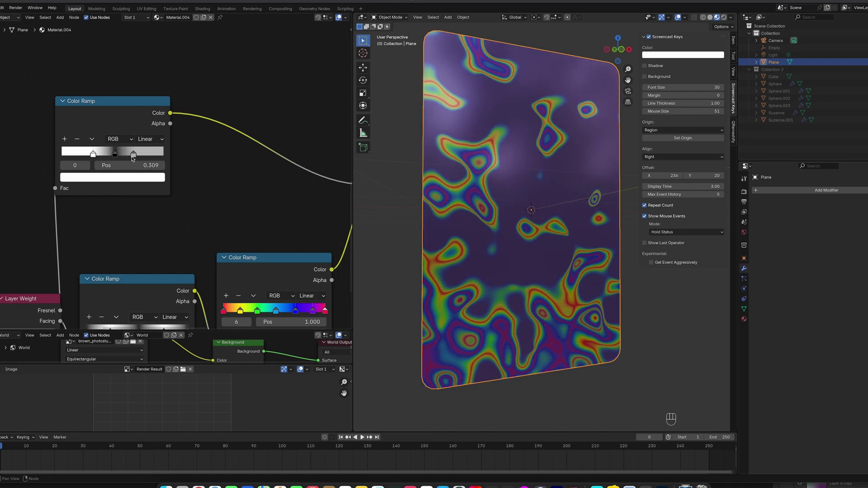
- Make the upper Color Ramp's third stop pure white, place it at 0.715, and view the panel from another angle
click(149, 177)
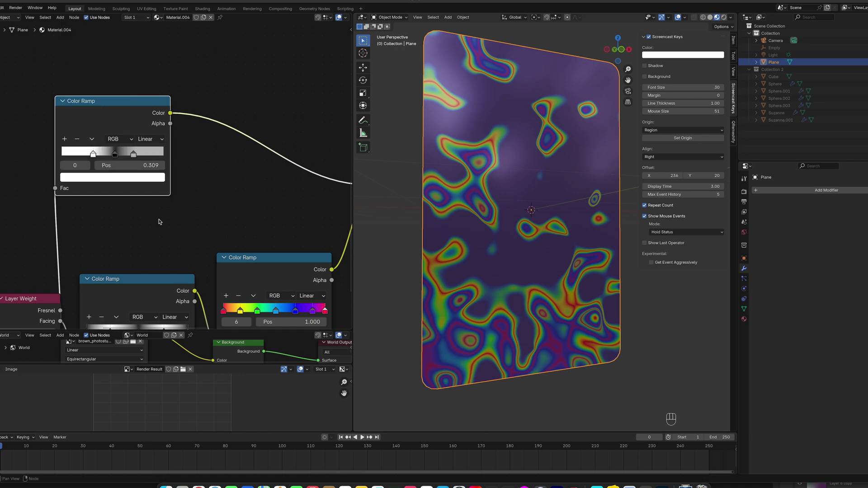
click(134, 155)
click(140, 177)
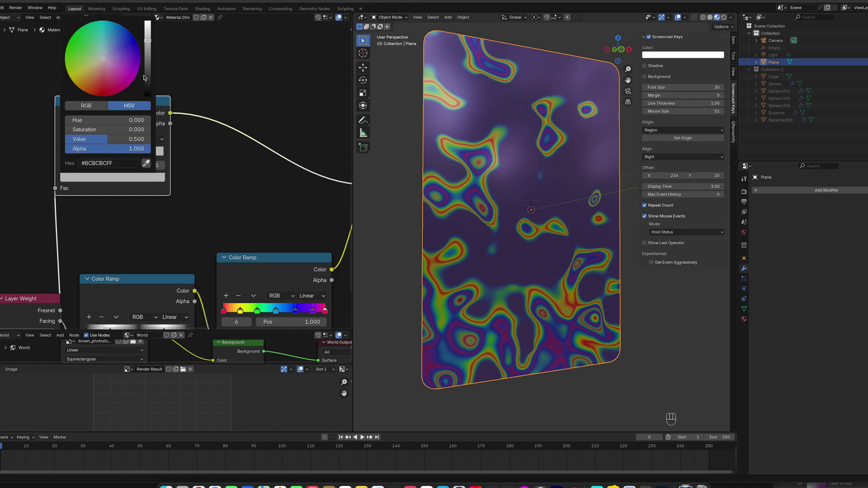
drag(148, 39, 148, 21)
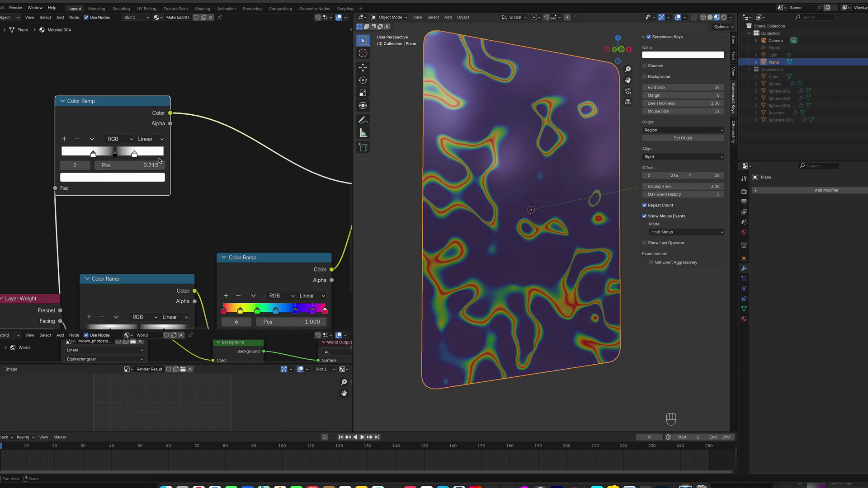
mouse_move(133, 155)
mouse_down()
mouse_move(95, 155)
mouse_move(134, 154)
mouse_up()
mouse_move(538, 194)
middle_down()
mouse_move(521, 207)
mouse_move(542, 190)
mouse_move(527, 204)
middle_up()
- Move the noise chain's Texture Coordinate node away and insert a duplicate of the Mapping node between it and the original Mapping node
middle_drag(110, 246, 126, 231)
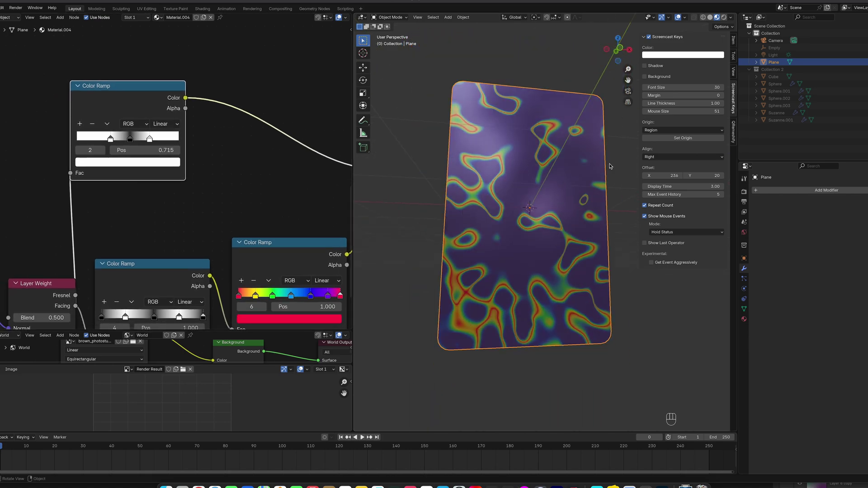
scroll(177, 226, down, 8)
middle_drag(159, 225, 215, 174)
scroll(201, 168, up, 5)
middle_drag(102, 151, 138, 146)
drag(78, 93, 107, 137)
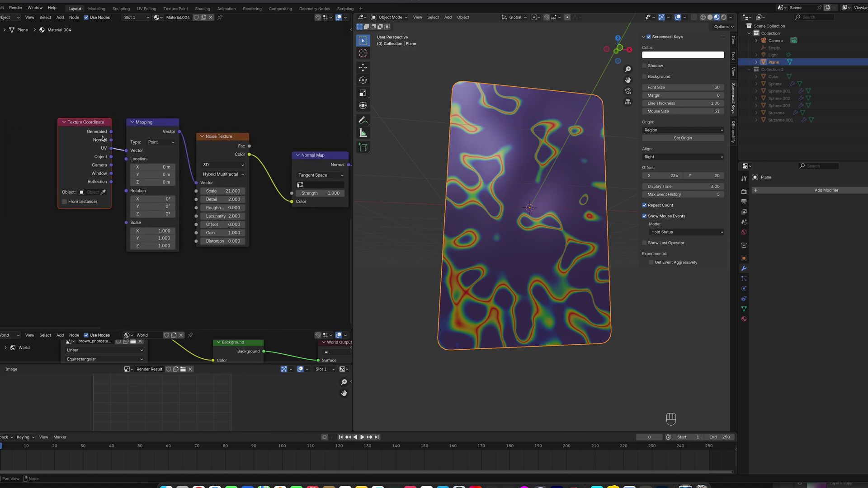
key(g)
click(18, 142)
shift+click(152, 122)
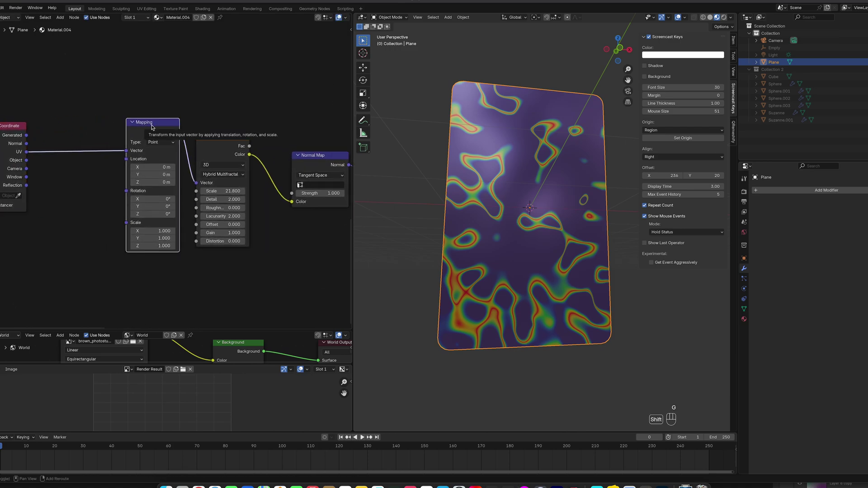
key(shift+d)
click(73, 116)
middle_drag(131, 96, 156, 106)
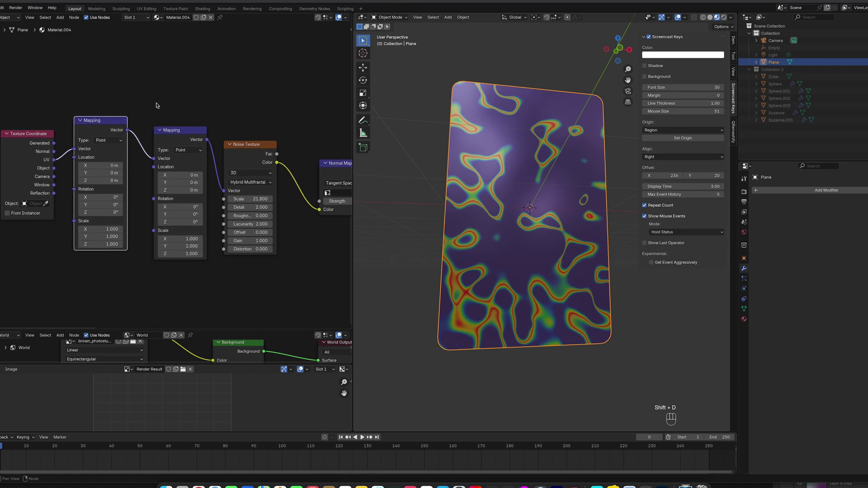
- Set the X scale of the Mapping node directly before the Noise Texture to 0.3
click(176, 141)
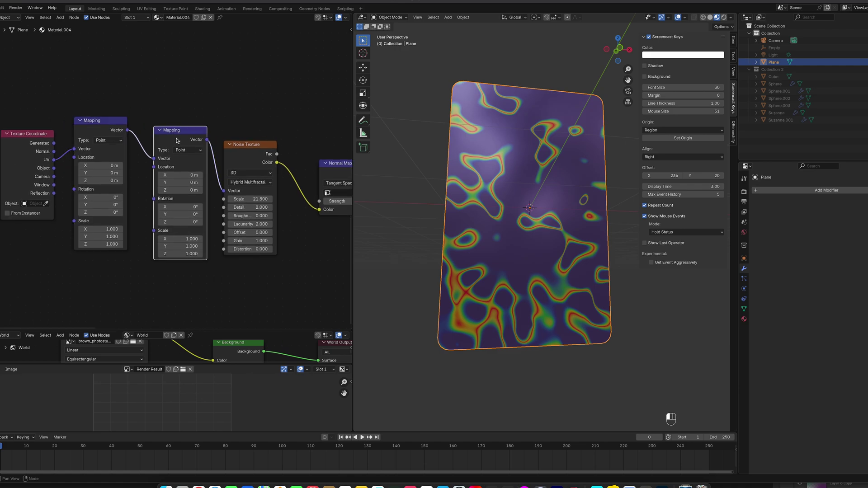
click(174, 239)
text(.3)
key(Return)
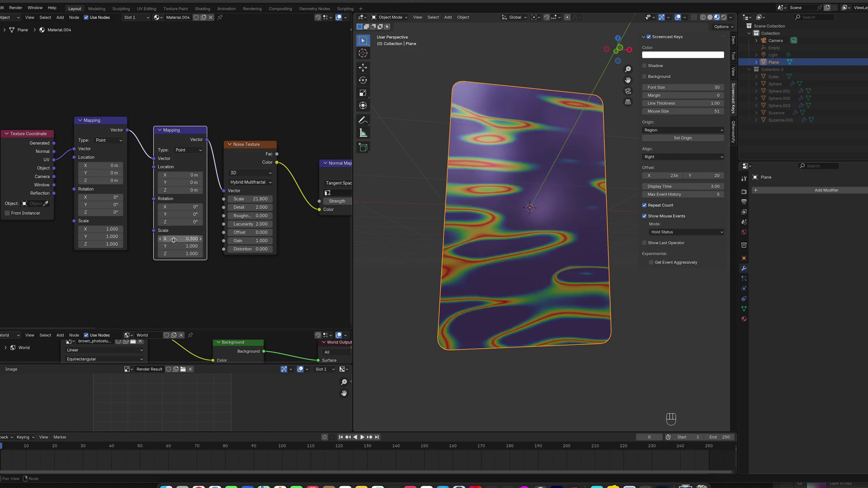
- Set the Z rotation of the duplicated Mapping node to 40° and check the diagonal pattern from several angles
click(95, 212)
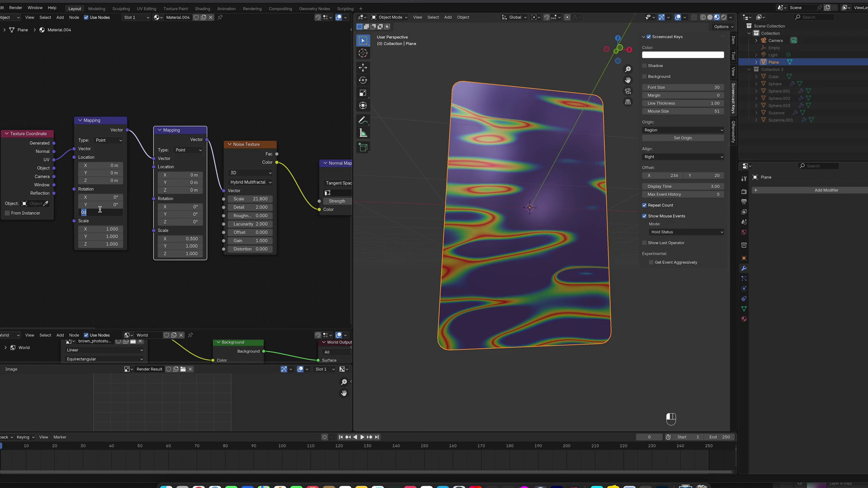
text(40)
key(Return)
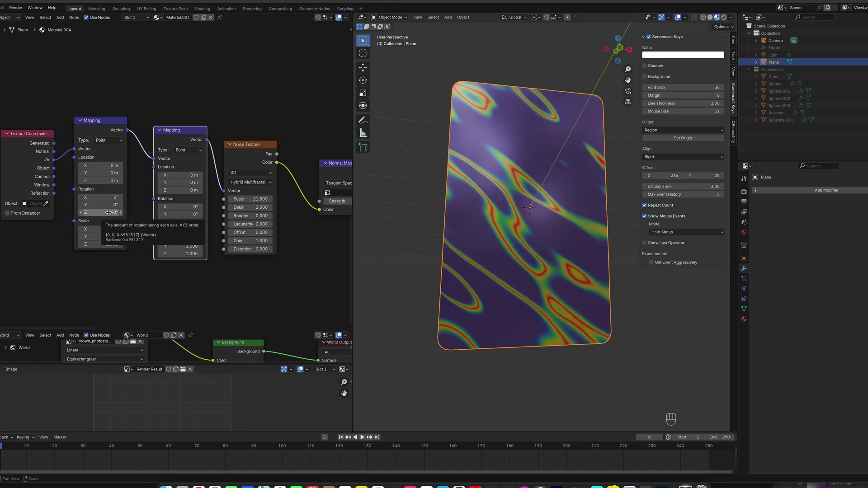
middle_drag(491, 149, 519, 143)
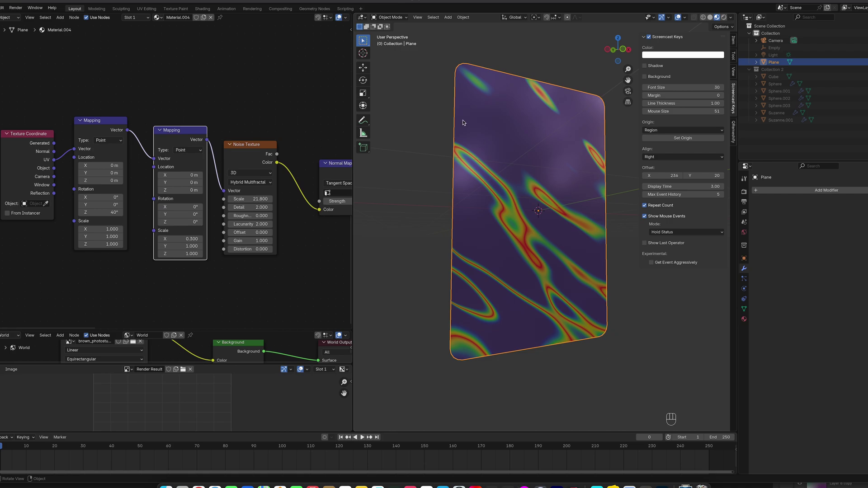
middle_drag(463, 122, 532, 228)
scroll(262, 110, down, 4)
mouse_move(264, 110)
middle_down()
mouse_move(201, 106)
mouse_move(152, 118)
mouse_move(176, 118)
middle_up()
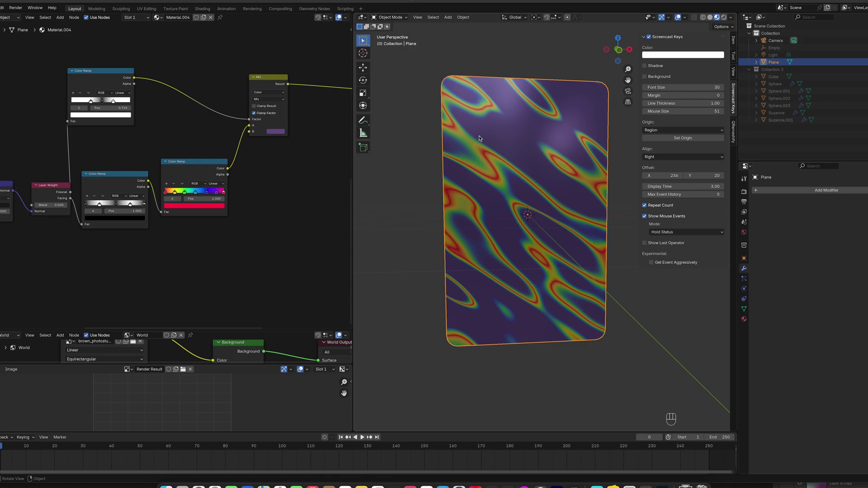
middle_drag(298, 185, 320, 161)
middle_drag(252, 203, 284, 194)
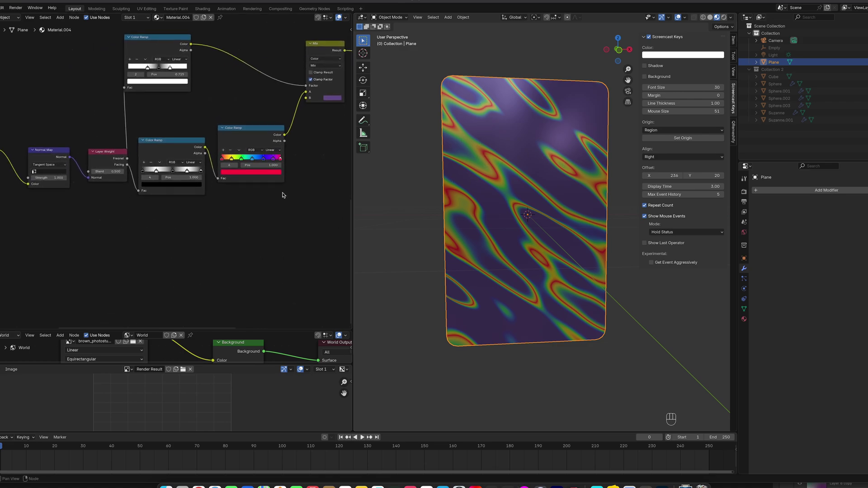
middle_drag(216, 221, 260, 194)
click(23, 125)
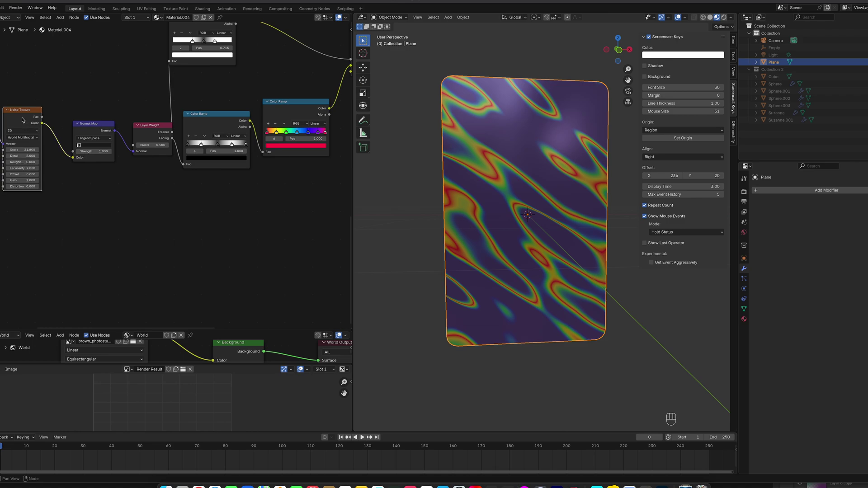
middle_drag(25, 122, 163, 125)
key(shift+d)
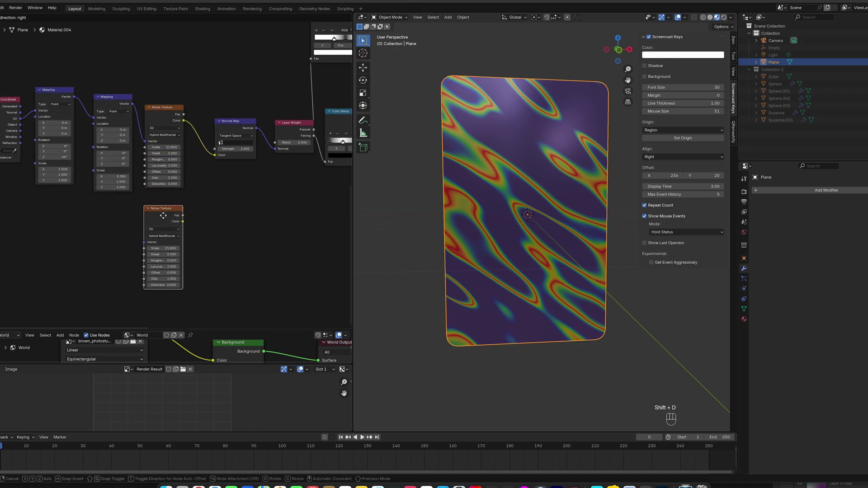
click(151, 222)
key(super+z)
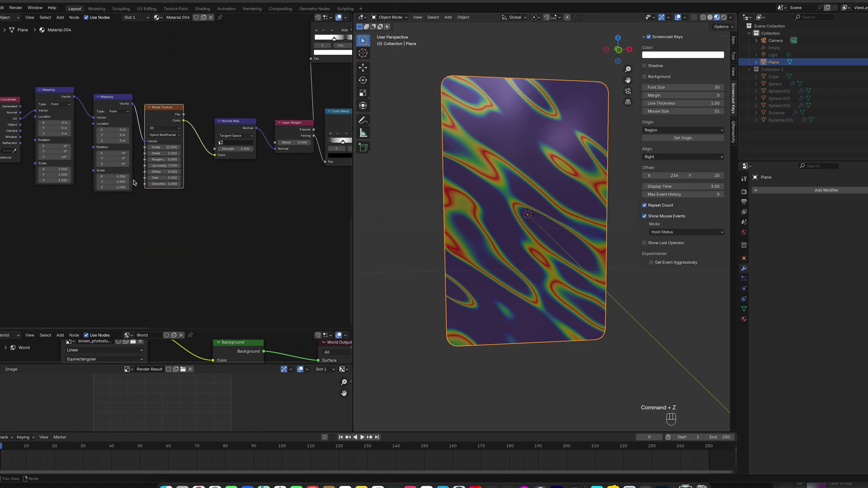
- Duplicate the Texture Coordinate, both Mapping nodes and the Noise Texture below the originals, and set the copied noise's Scale to 10
drag(1, 71, 179, 147)
key(shift+d)
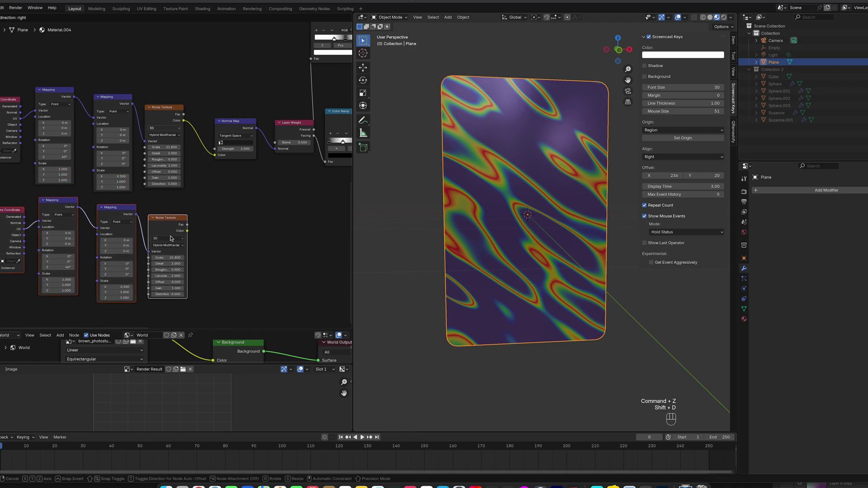
click(205, 218)
middle_drag(205, 217, 183, 212)
click(145, 252)
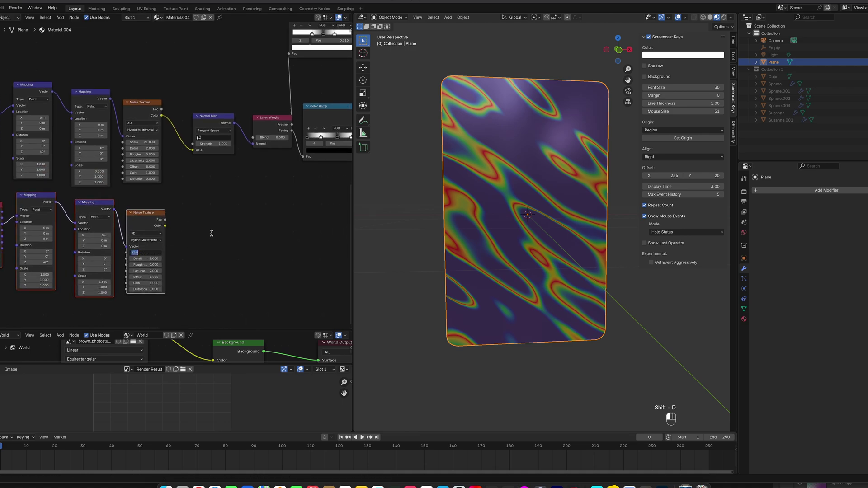
click(211, 234)
click(211, 235)
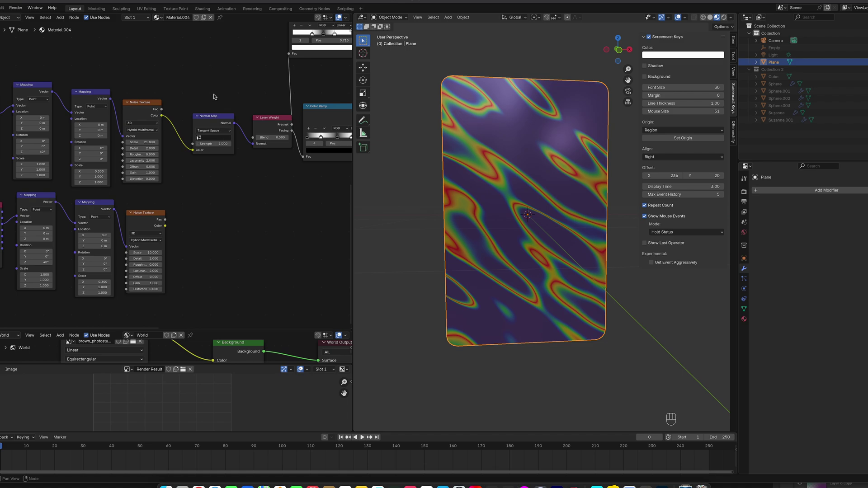
- Duplicate the Normal Map and Layer Weight nodes below the originals and connect the copied Noise Texture's Color to the copied Normal Map
drag(213, 94, 262, 136)
key(g)
click(259, 149)
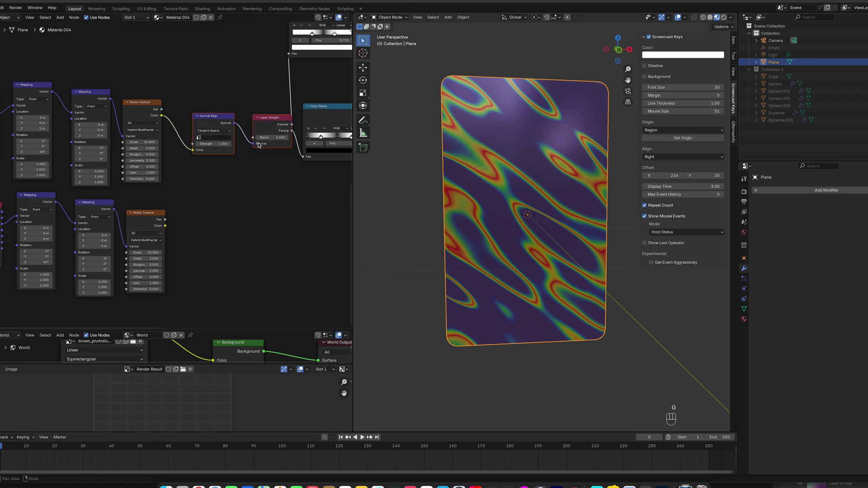
key(shift+d)
click(258, 229)
middle_drag(256, 186, 104, 209)
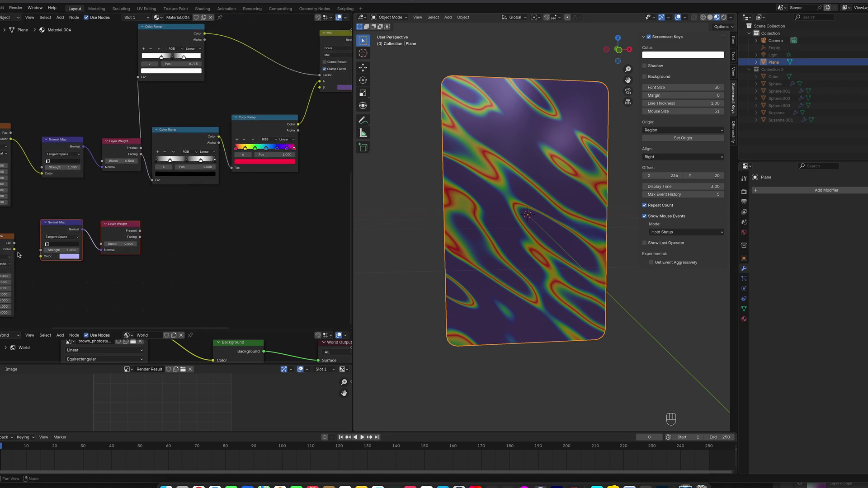
drag(14, 250, 41, 256)
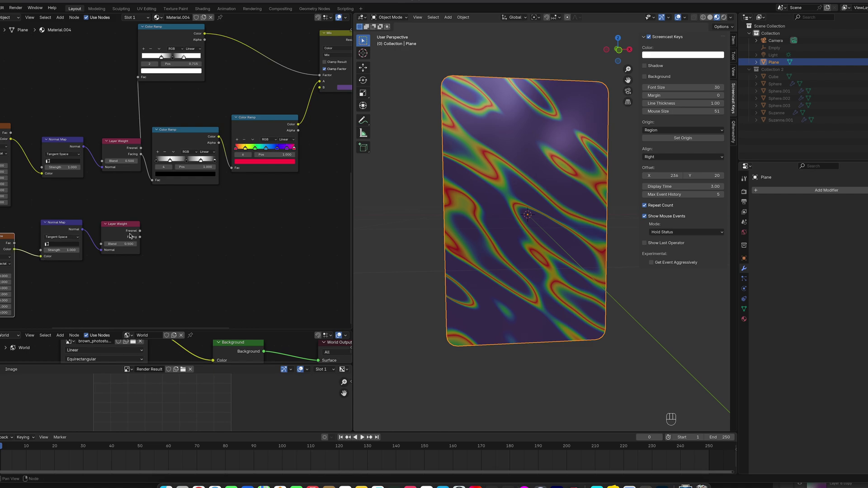
- Connect the copied Layer Weight's Facing output to the Color Ramp feeding the rainbow ramp, and inspect the card from several angles
drag(141, 237, 152, 180)
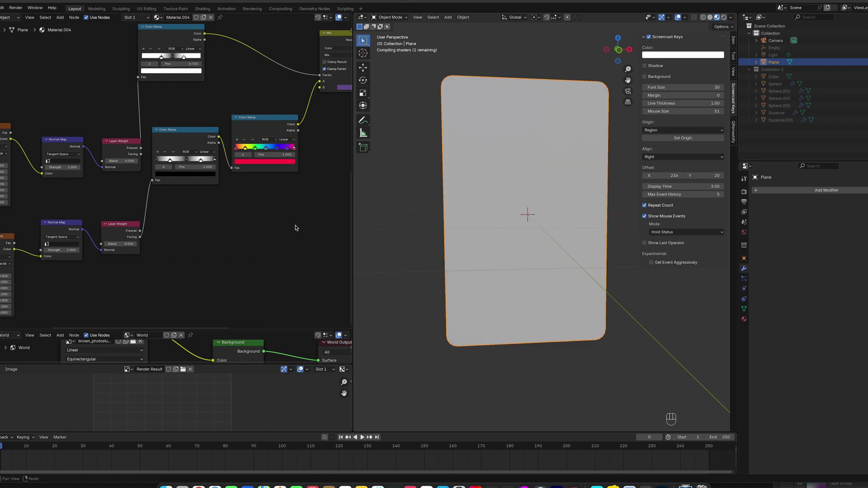
middle_drag(480, 236, 462, 210)
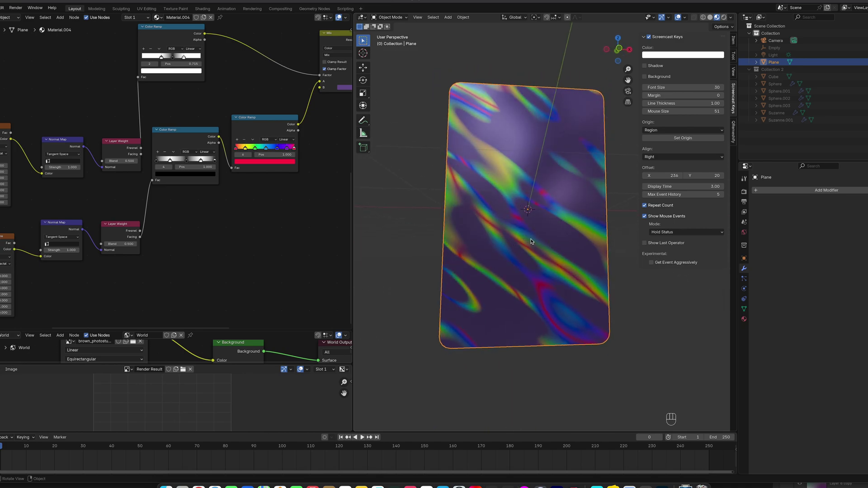
middle_drag(517, 220, 482, 200)
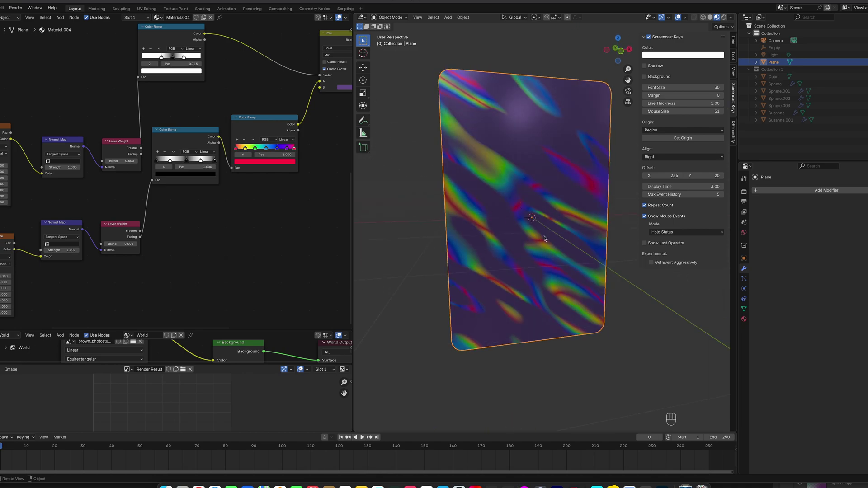
middle_drag(543, 238, 474, 188)
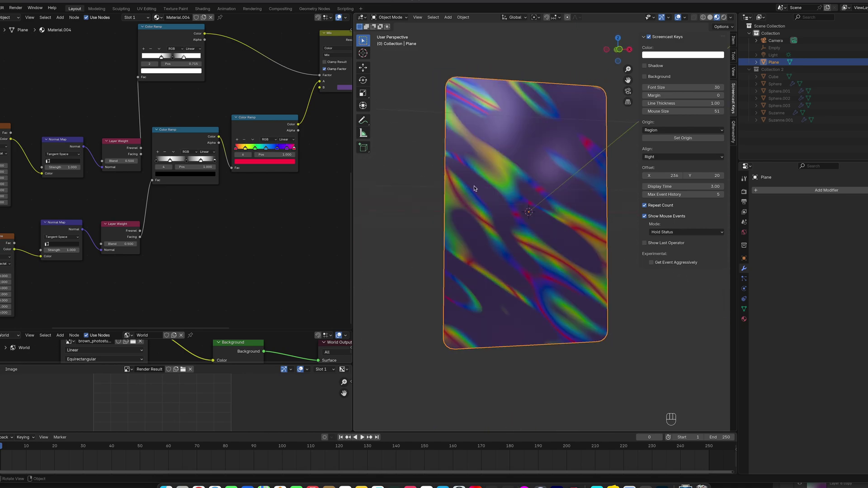
- Reduce the grayscale Color Ramp before the rainbow ramp to one white stop between black ends, placed at about 0.54
click(200, 161)
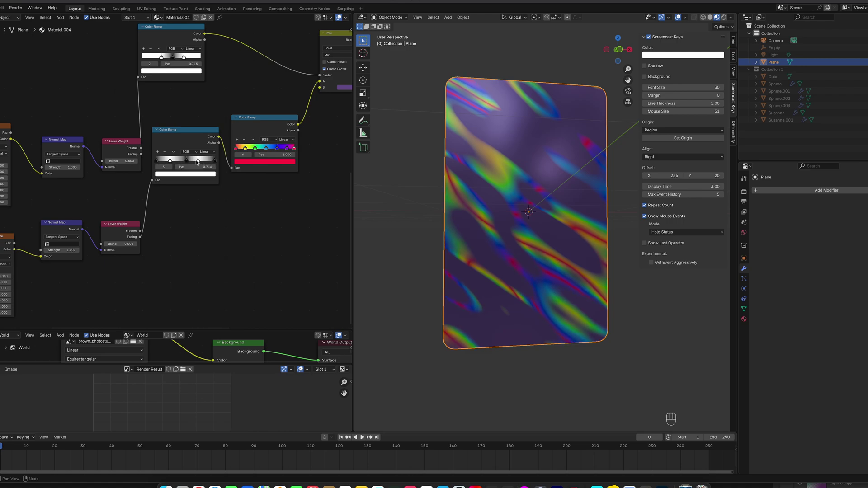
drag(197, 161, 236, 161)
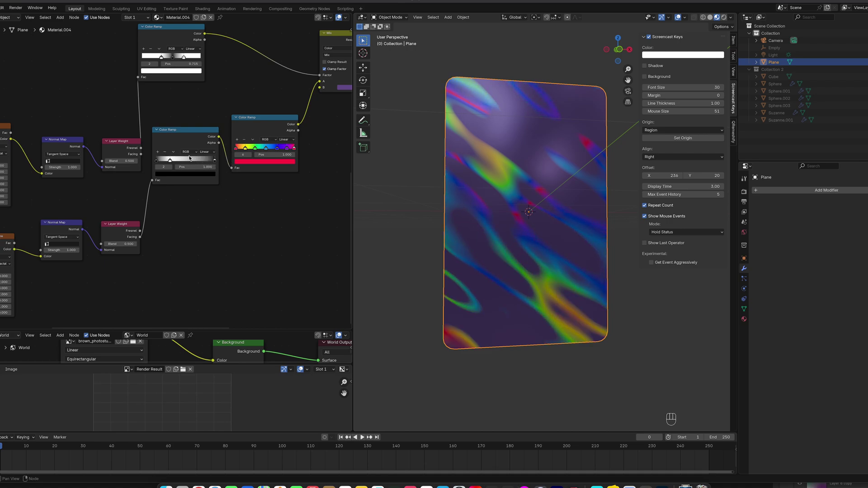
drag(171, 162, 187, 162)
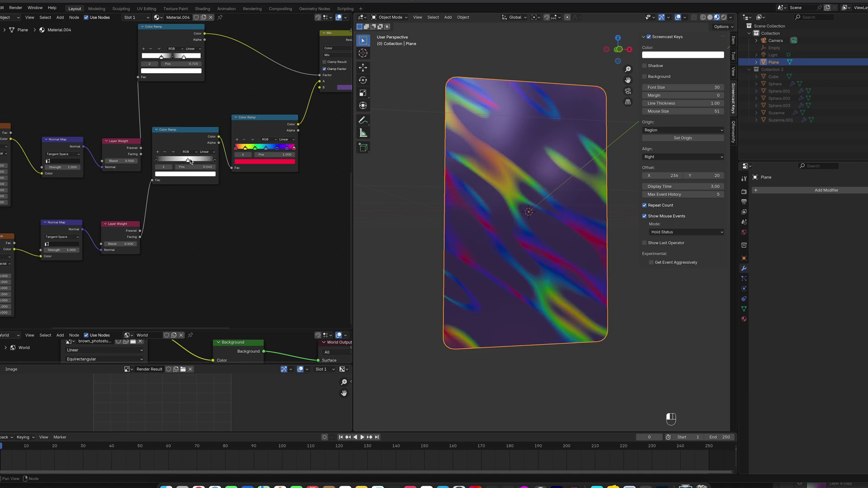
mouse_move(544, 179)
middle_down()
mouse_move(523, 178)
mouse_move(544, 184)
mouse_move(539, 167)
mouse_move(534, 190)
mouse_move(548, 200)
middle_up()
- Set the Scale of the lower, duplicated Noise Texture to 7 and check the pattern on the card
middle_drag(205, 199, 259, 210)
middle_drag(224, 234, 259, 232)
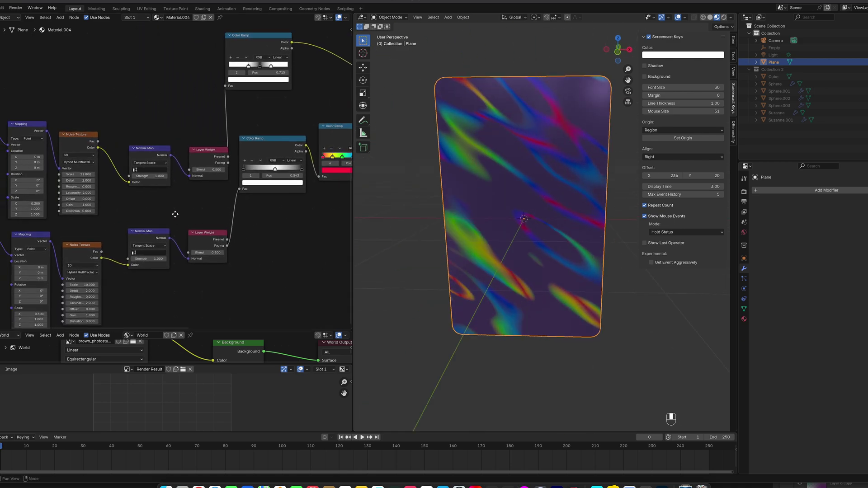
middle_drag(175, 215, 204, 204)
click(114, 274)
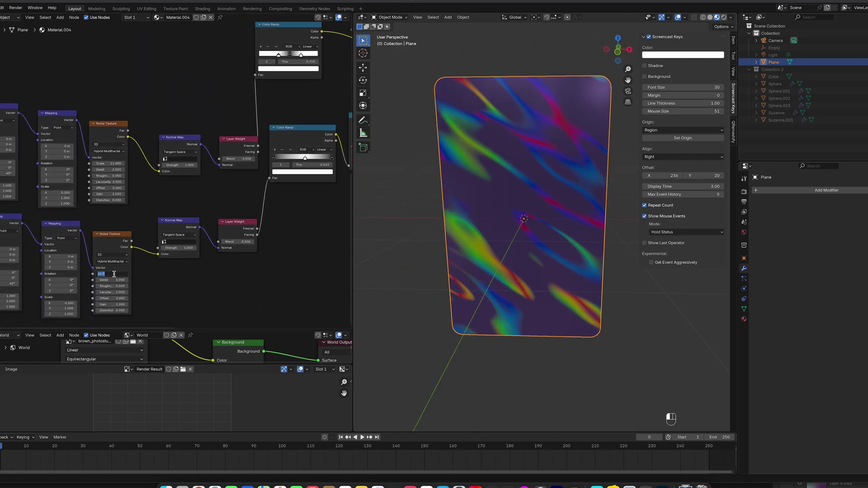
text(7)
key(Return)
mouse_move(549, 219)
middle_down()
mouse_move(529, 203)
mouse_move(548, 214)
mouse_move(540, 206)
middle_up()
- Set the original Noise Texture's Scale to 30 and check the streaks on the card
click(113, 163)
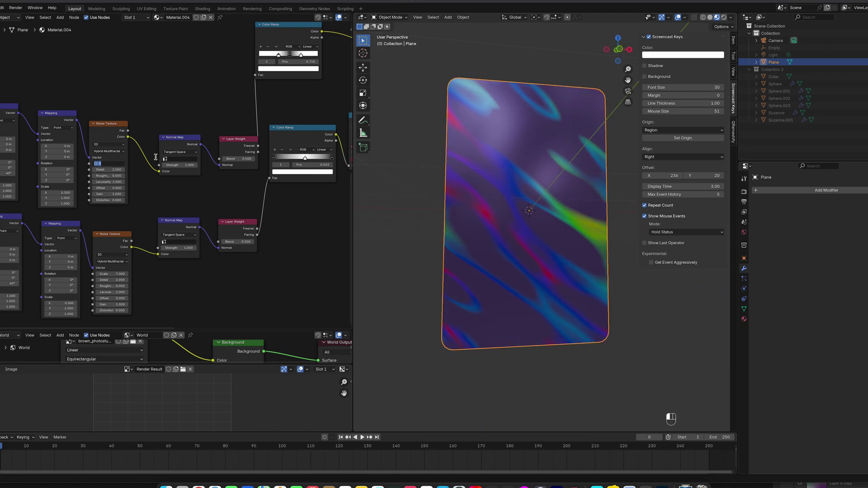
text(30)
key(Return)
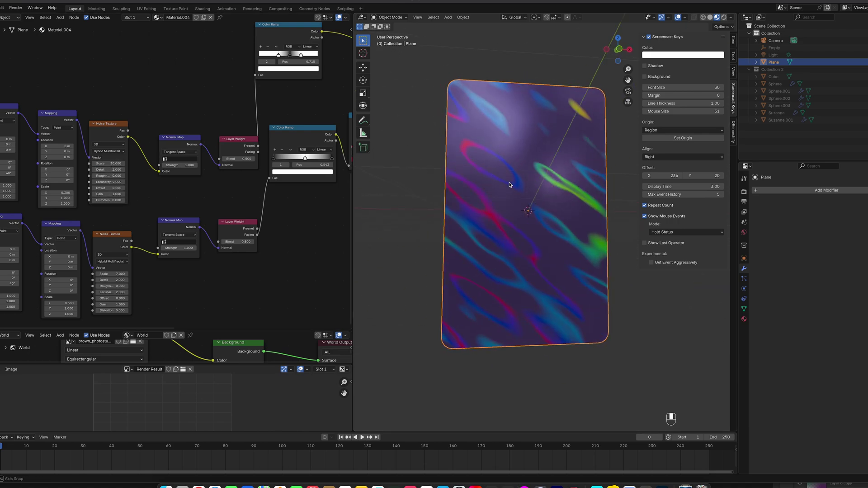
mouse_move(514, 184)
middle_down()
mouse_move(490, 187)
mouse_move(519, 197)
mouse_move(527, 191)
middle_up()
- Narrow the dark band in the Color Ramp driving the Mix factor by moving its white stops inward, the first to about 0.41
middle_drag(216, 90, 112, 156)
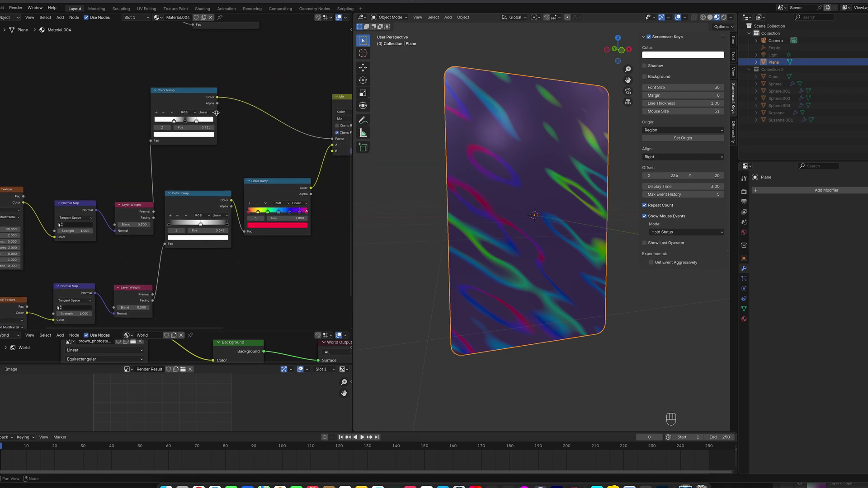
scroll(217, 112, up, 4)
drag(208, 102, 184, 102)
scroll(223, 170, down, 2)
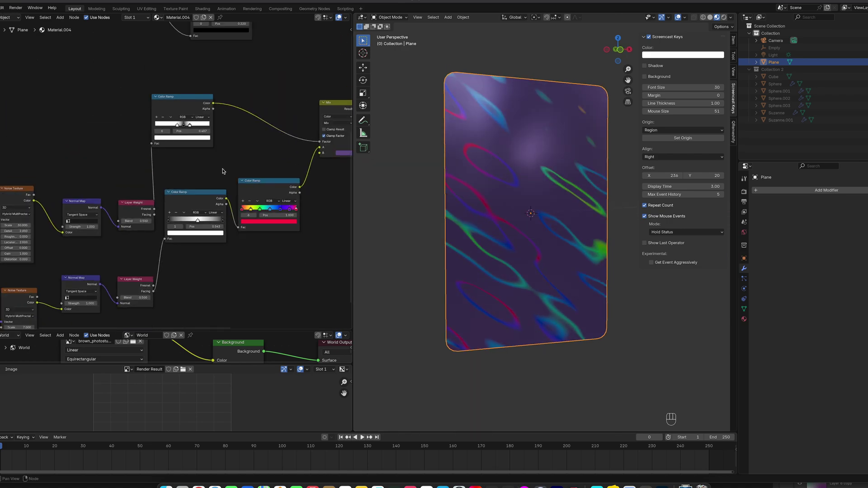
- Reposition the streak pattern's Mix node and shift its entire chain of texture and Color Ramp nodes upward
scroll(222, 171, down, 1)
scroll(252, 164, down, 2)
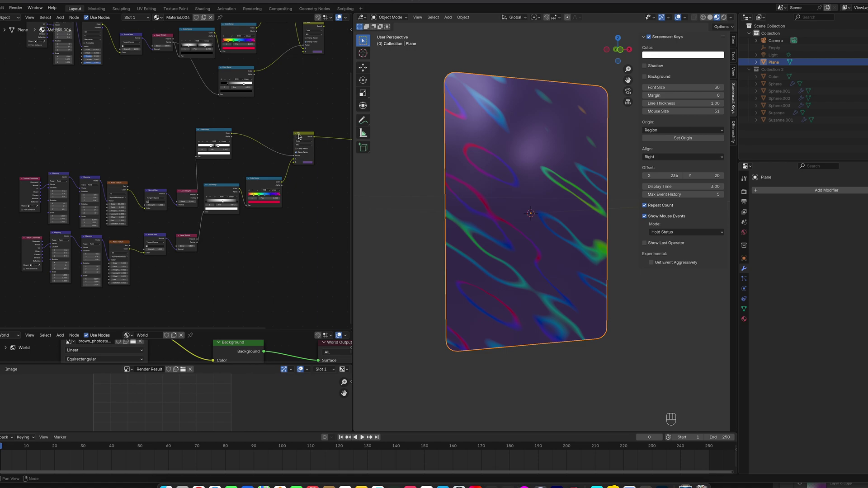
key(g)
click(306, 147)
drag(27, 152, 268, 299)
drag(219, 142, 212, 116)
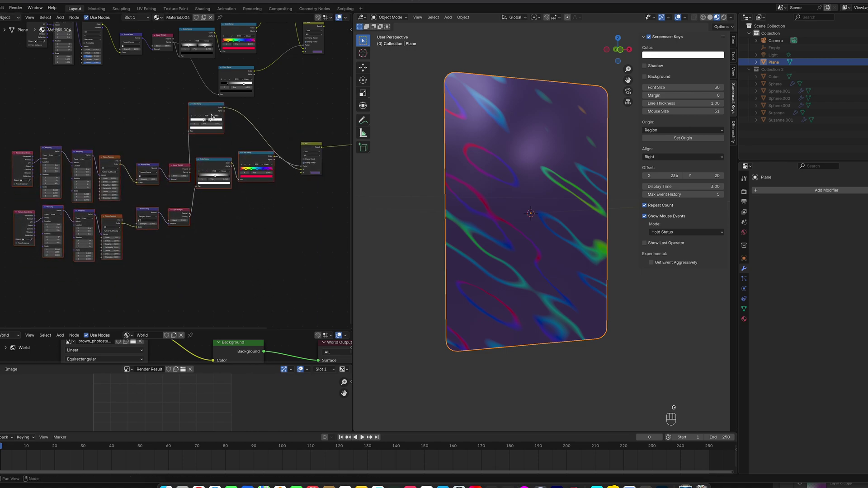
- Place the factor Color Ramp just above the other streak ramps and move both noise chains up beside them
click(204, 104)
key(g)
click(216, 122)
middle_drag(247, 152, 229, 168)
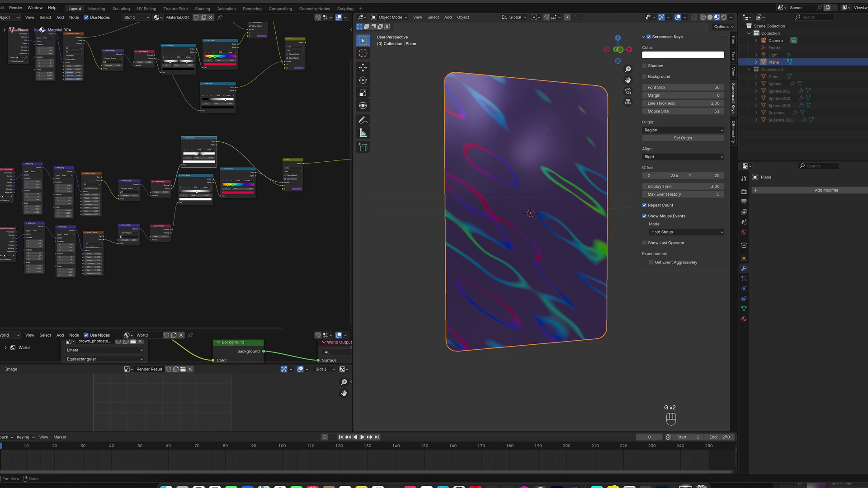
drag(1, 151, 165, 268)
key(g)
click(155, 224)
- Compare the sparkle and streak patterns on the card by feeding each one's final Mix result into the shader's Base Color in turn
middle_drag(258, 170, 236, 219)
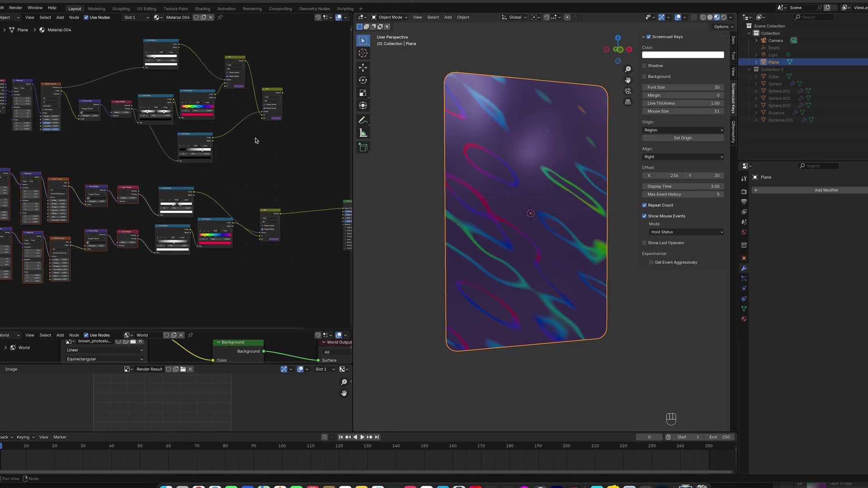
scroll(257, 108, up, 3)
middle_drag(261, 76, 195, 118)
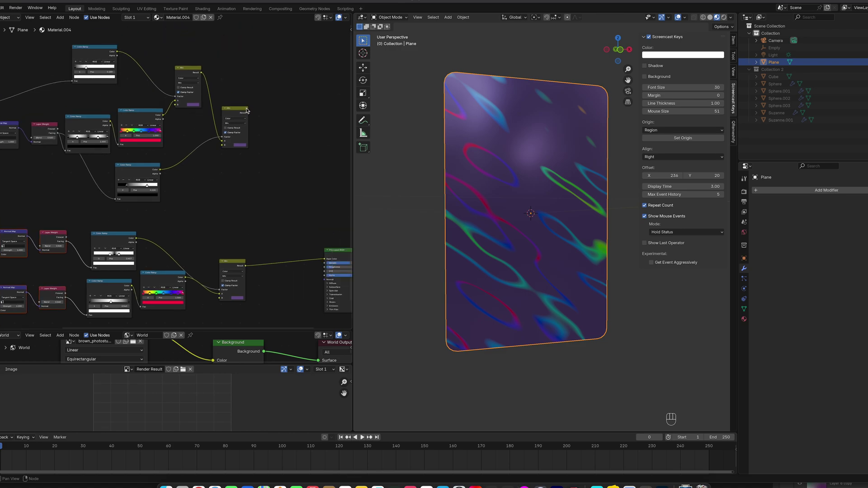
middle_drag(167, 75, 201, 112)
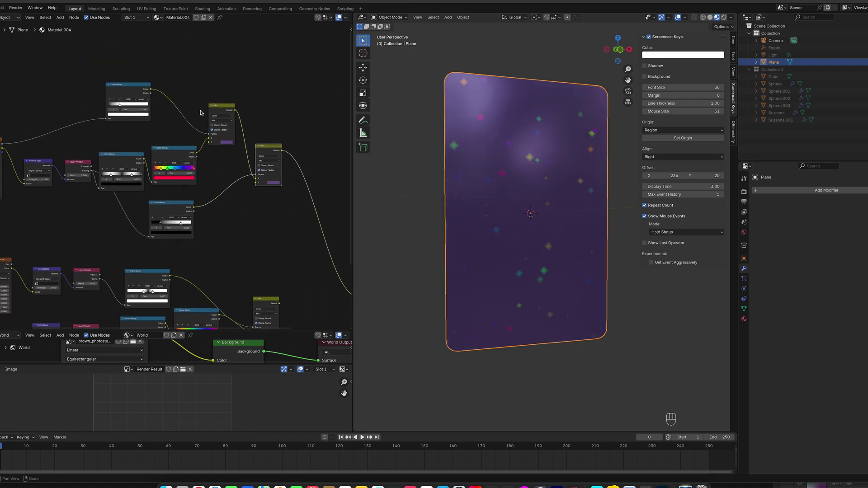
scroll(201, 112, up, 3)
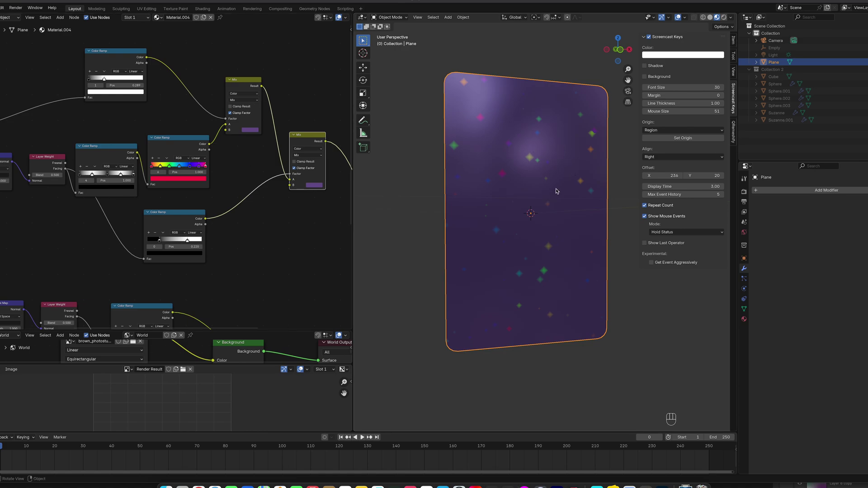
middle_drag(261, 199, 197, 131)
click(265, 247)
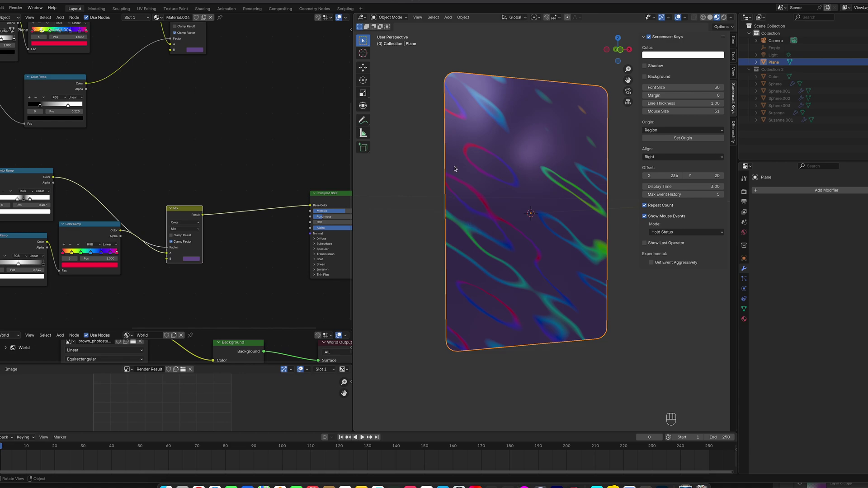
- Connect the sparkle pattern's final Mix Result to the Principled BSDF's Base Color
middle_drag(60, 57, 99, 121)
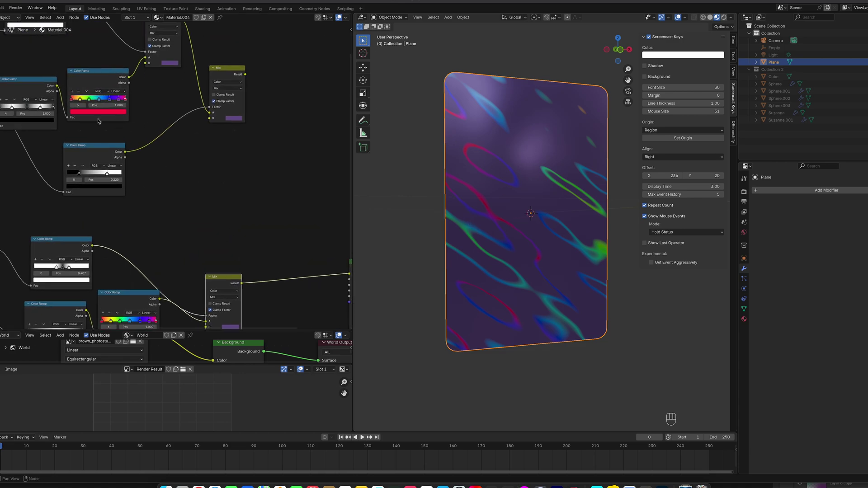
middle_drag(248, 277, 216, 231)
middle_drag(220, 174, 215, 194)
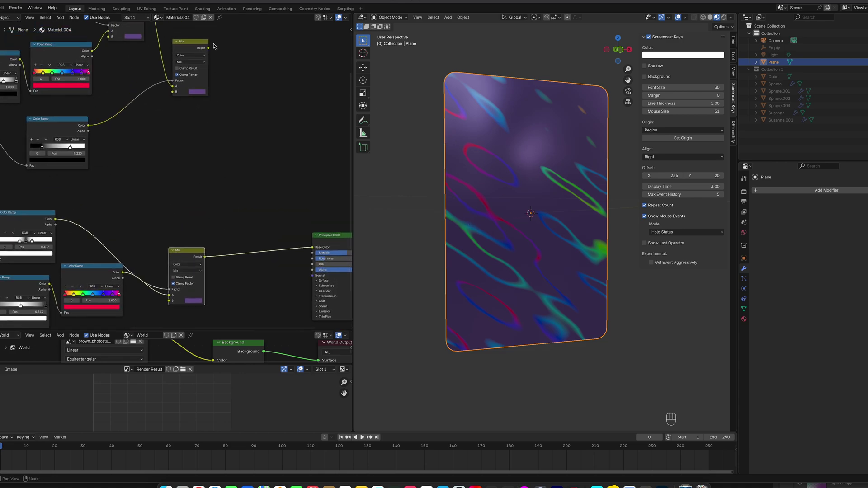
drag(208, 48, 312, 248)
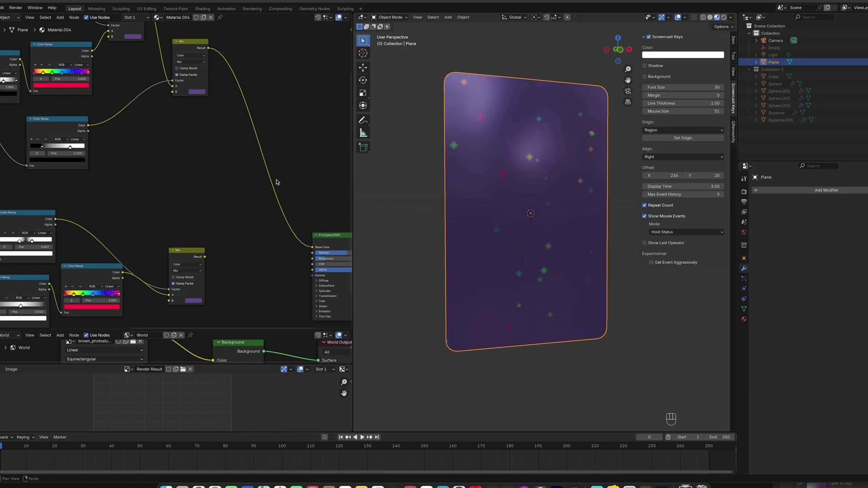
- Move the streak pattern's Mix node slightly and connect its Result to the B inputs of both sparkle Mix nodes
middle_drag(273, 147, 313, 169)
click(228, 276)
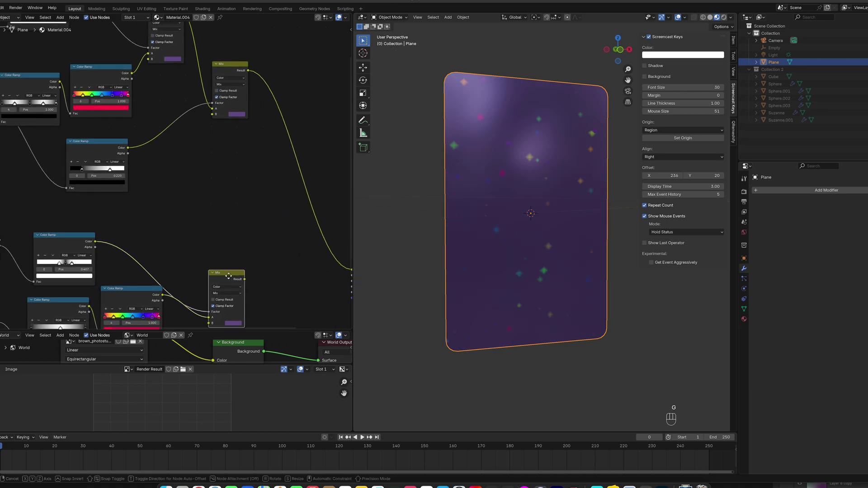
key(g)
click(223, 266)
drag(240, 270, 150, 60)
drag(240, 269, 212, 115)
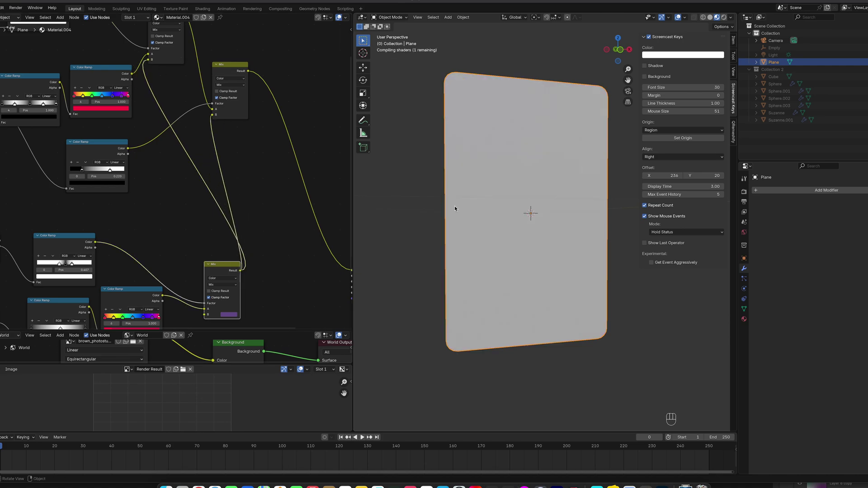
- Examine the combined streak and sparkle pattern on the card and review the full node layout
middle_drag(455, 207, 436, 209)
middle_drag(442, 220, 454, 218)
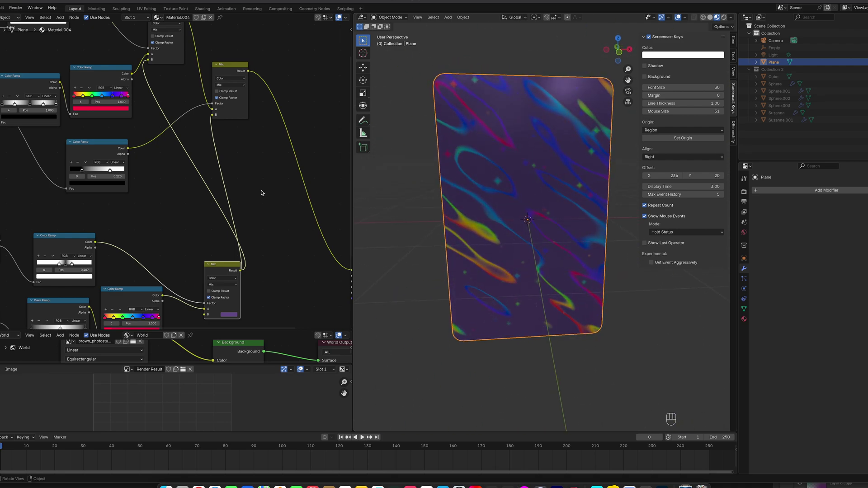
scroll(225, 190, down, 7)
middle_drag(529, 232, 357, 180)
scroll(523, 179, up, 3)
scroll(522, 179, down, 4)
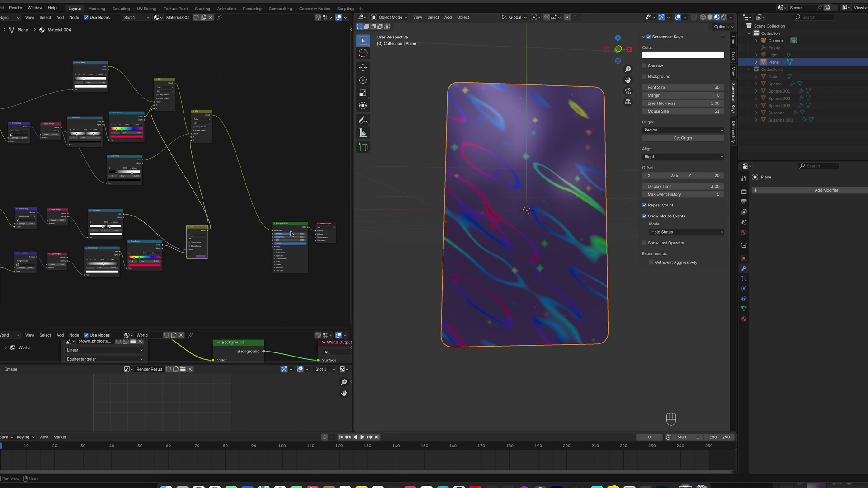
- Expand the Principled BSDF's Emission settings, try out a higher emission Strength, and set it back to 0
scroll(291, 234, up, 5)
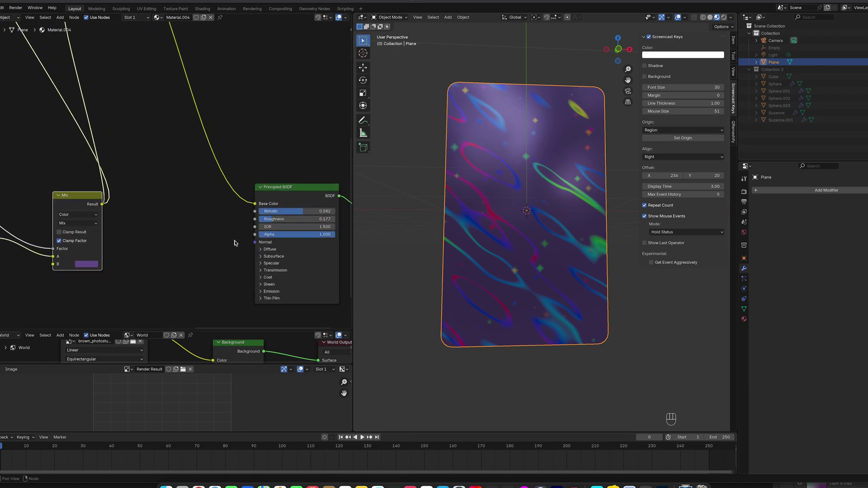
click(262, 291)
middle_drag(281, 264, 266, 207)
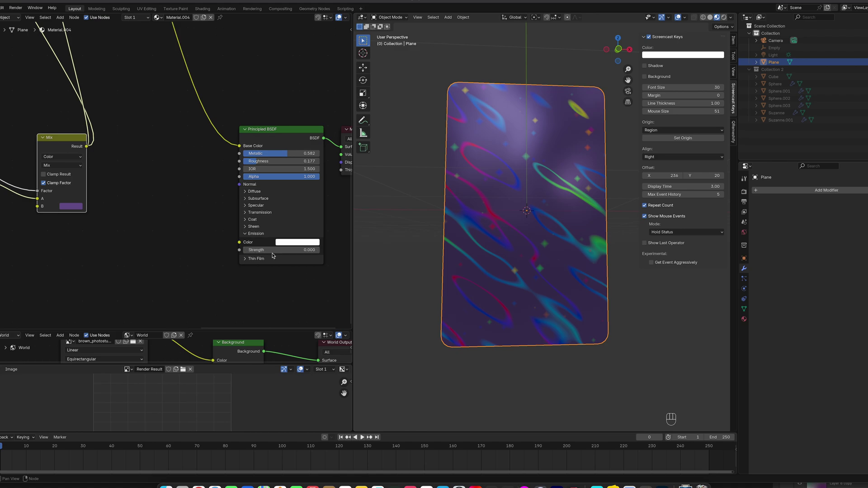
mouse_move(287, 250)
mouse_down()
mouse_move(301, 250)
mouse_move(285, 251)
mouse_up()
click(285, 251)
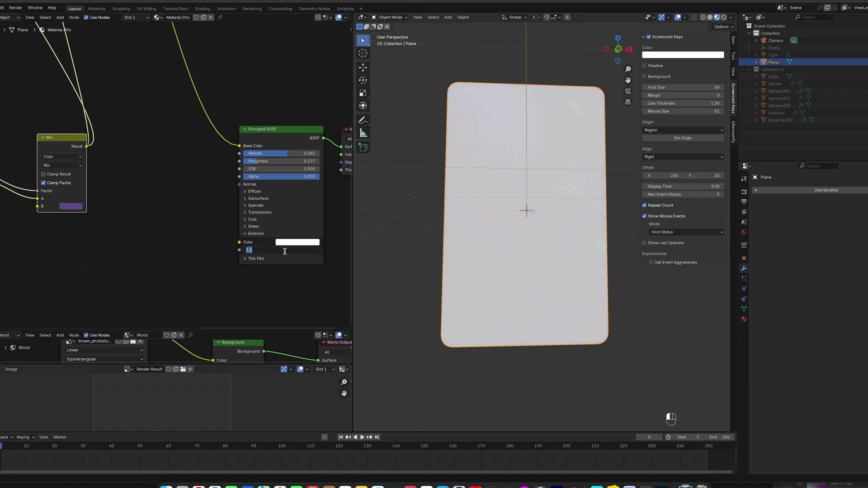
text(0)
key(Return)
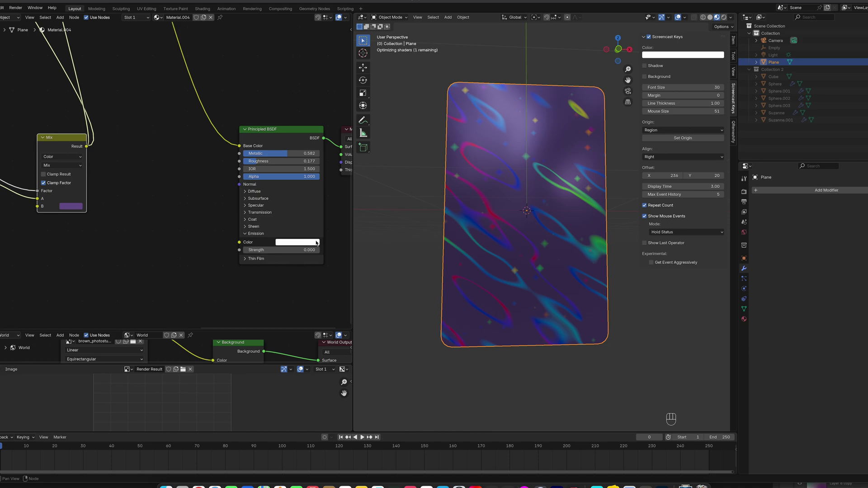
- Nudge the two black-and-white Color Ramps that drive the sparkle Mix nodes' Factor inputs
scroll(186, 225, down, 2)
middle_drag(186, 225, 257, 214)
middle_drag(233, 145, 202, 127)
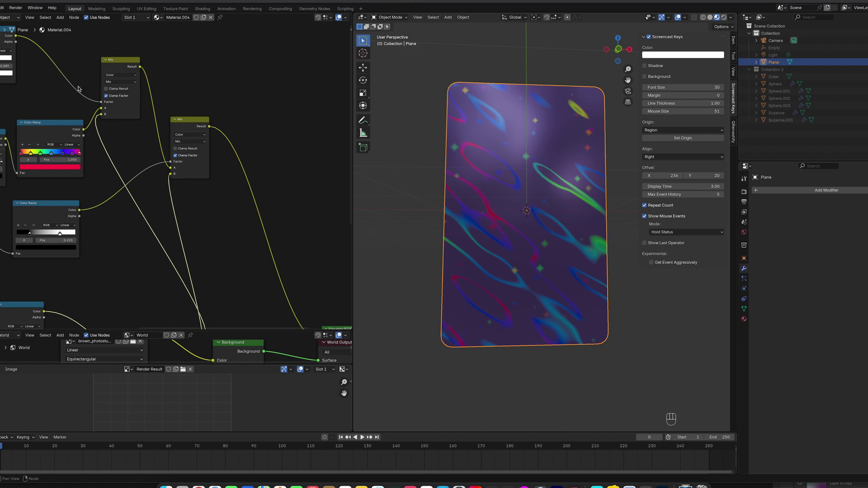
middle_drag(45, 83, 89, 98)
key(g)
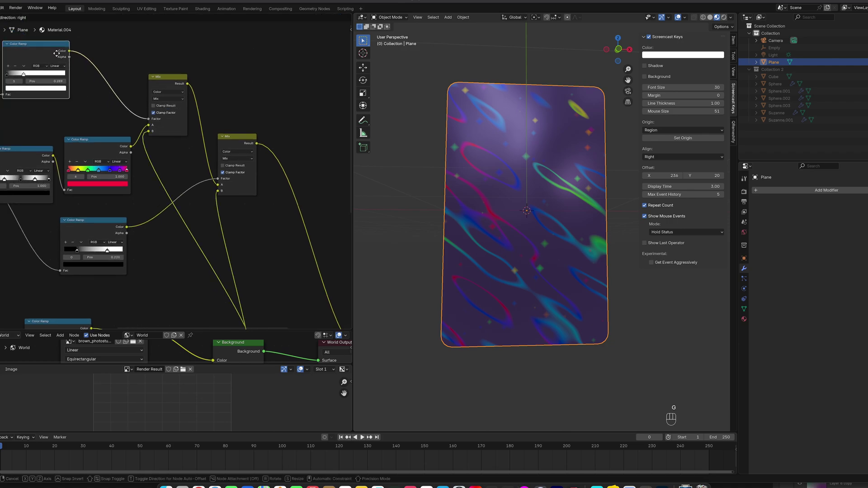
click(47, 51)
click(83, 226)
key(g)
click(81, 232)
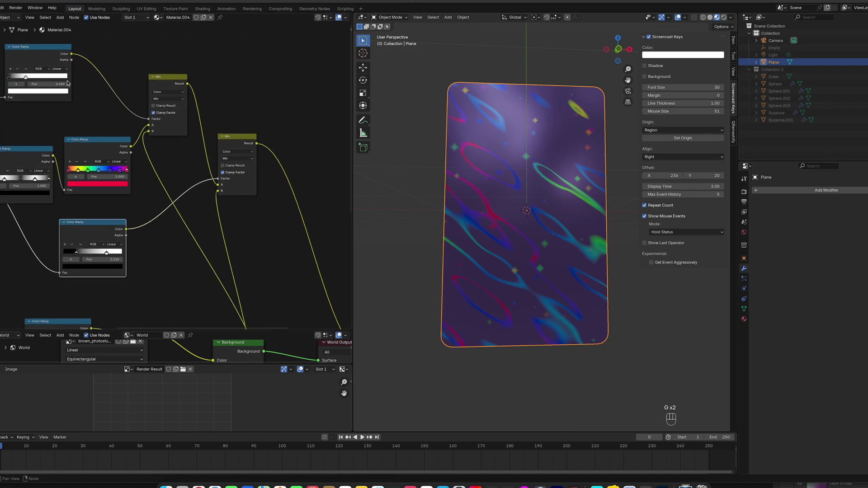
click(32, 57)
key(g)
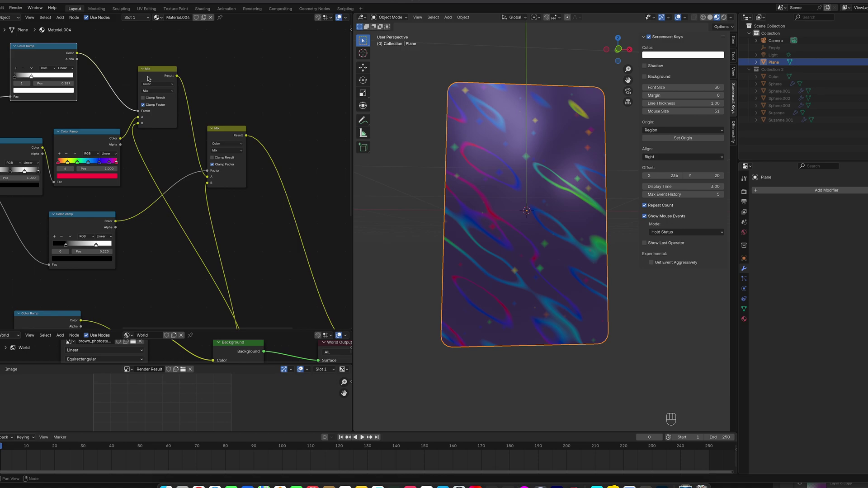
- Duplicate the two sparkle Mix nodes together and place the copies beside the originals
middle_drag(149, 79, 121, 72)
click(114, 68)
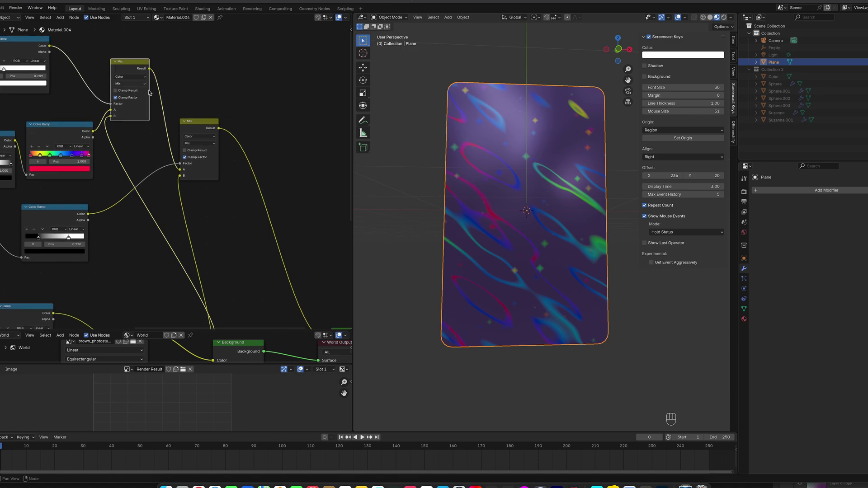
shift+click(192, 123)
key(shift+d)
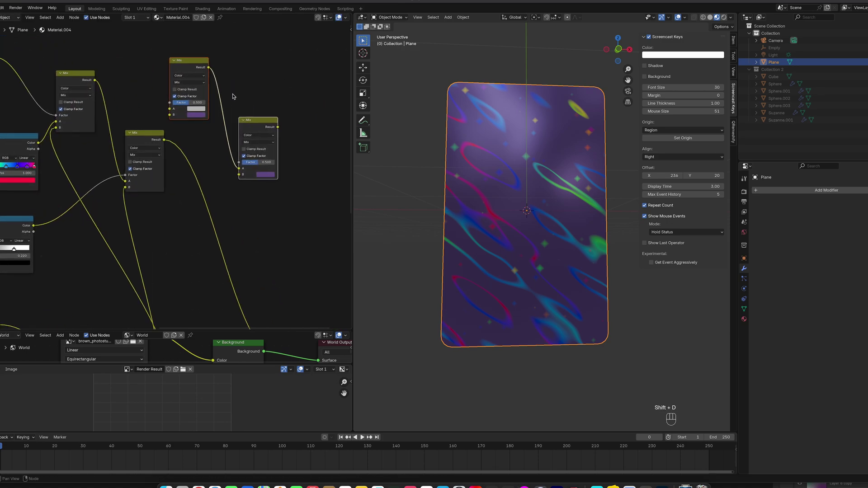
click(232, 97)
key(g)
- Set the B color of both duplicated Mix nodes to black
click(241, 128)
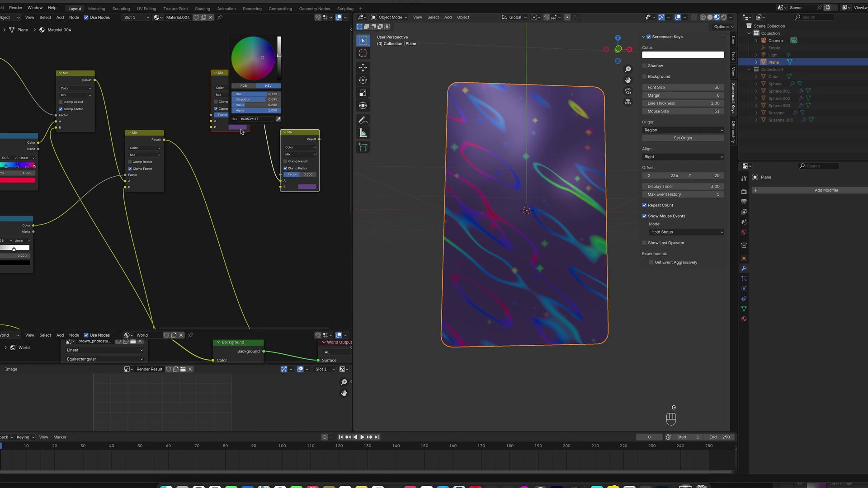
click(279, 80)
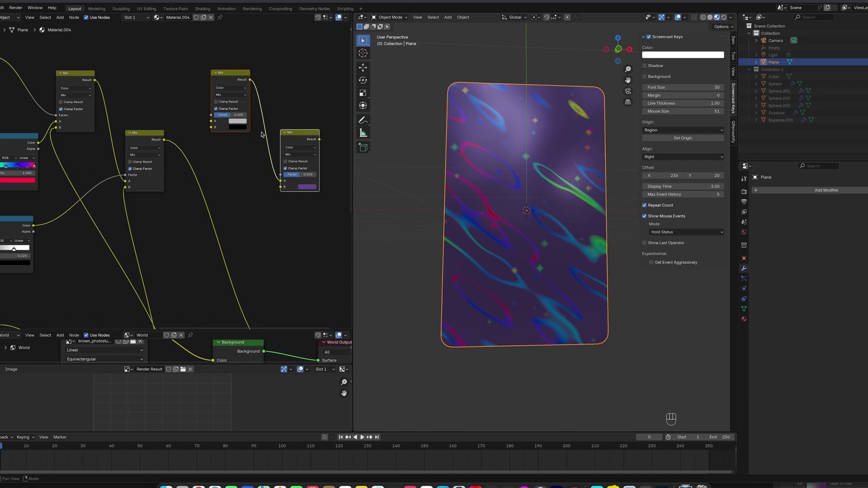
drag(257, 127, 304, 185)
- Connect the two sparkle factor ramps to the duplicated Mix nodes' Factor inputs and the last duplicate's Result to the shader's Base Color
scroll(128, 118, left, 3)
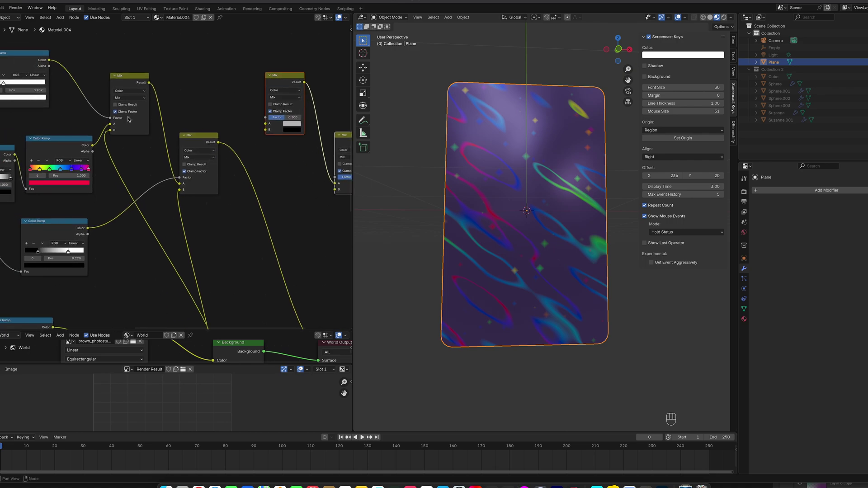
drag(49, 60, 265, 124)
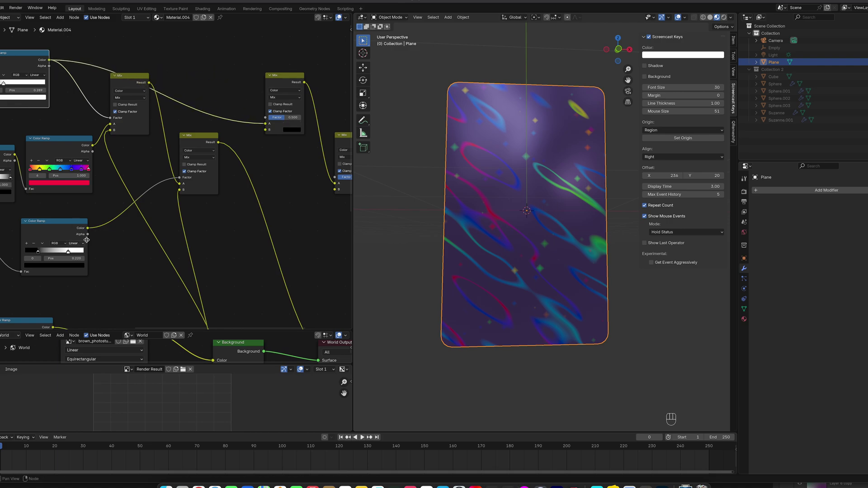
drag(87, 228, 335, 189)
middle_drag(321, 193, 59, 94)
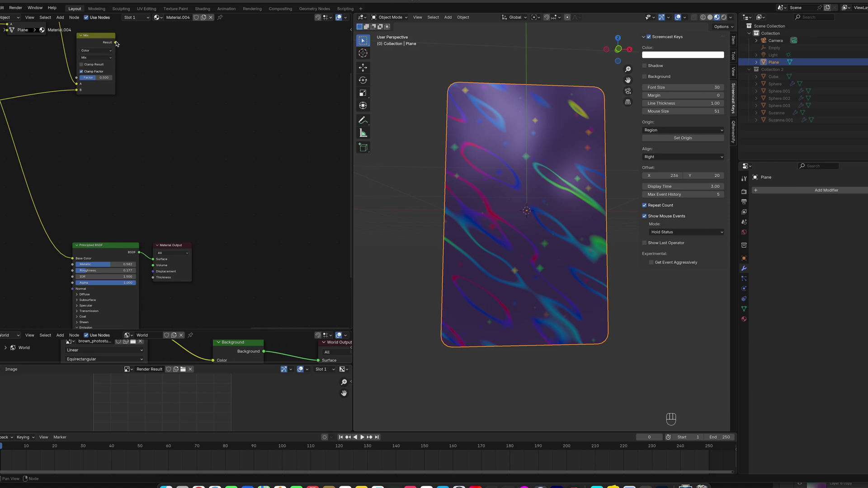
drag(116, 43, 72, 259)
middle_drag(401, 155, 433, 159)
middle_drag(188, 138, 275, 180)
drag(231, 104, 231, 99)
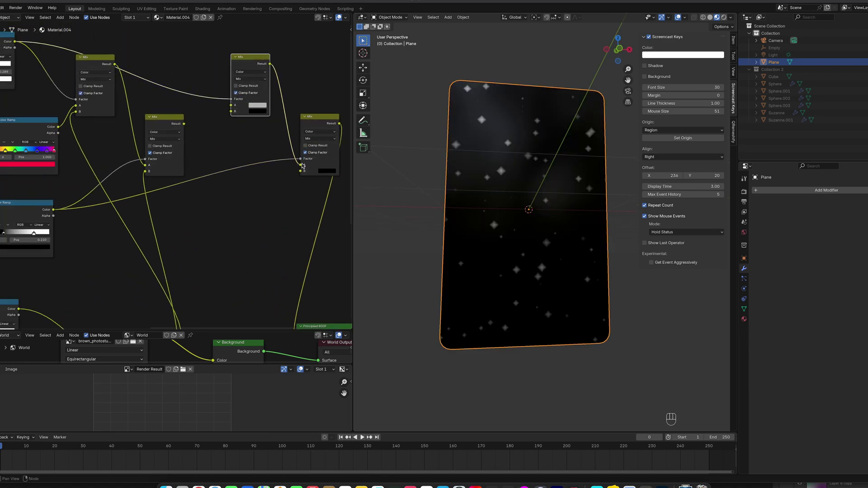
- Set the first duplicated Mix node's A color to white and inspect the sparkle mask on the card
click(256, 106)
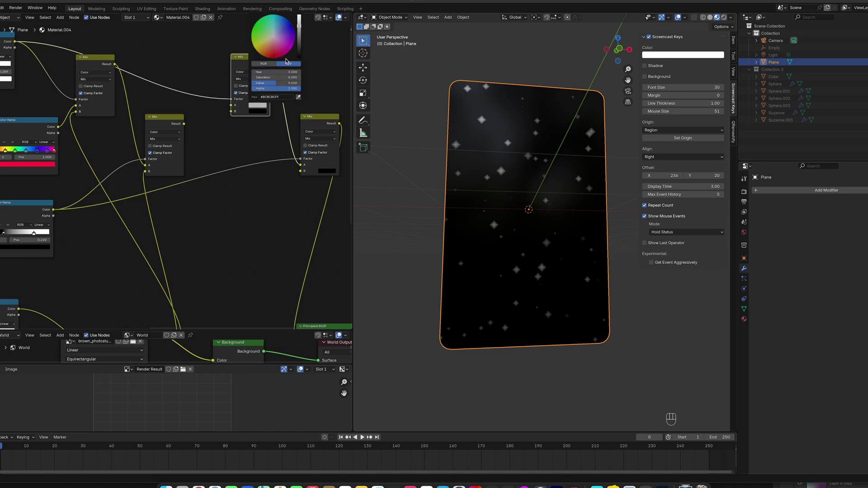
mouse_move(510, 225)
middle_down()
mouse_move(514, 231)
mouse_move(497, 232)
middle_up()
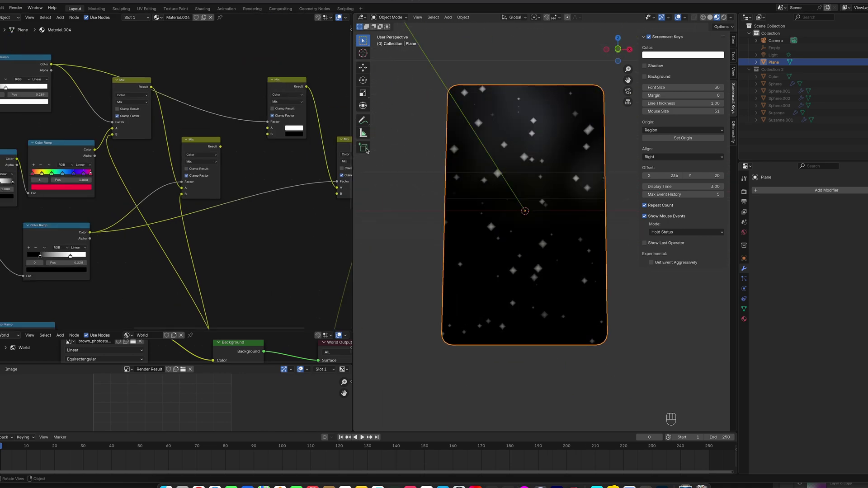
- Shift the upper and lower sparkle factor Color Ramps slightly in the node layout
click(17, 71)
key(g)
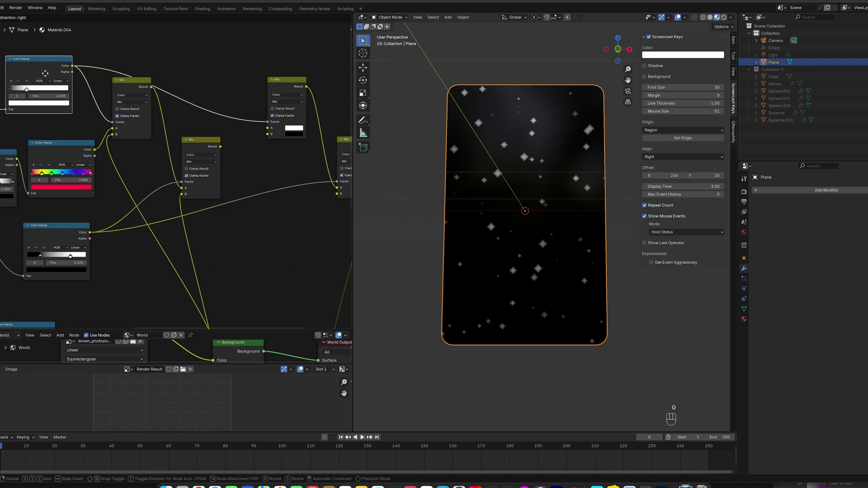
right_click(44, 73)
key(g)
click(49, 49)
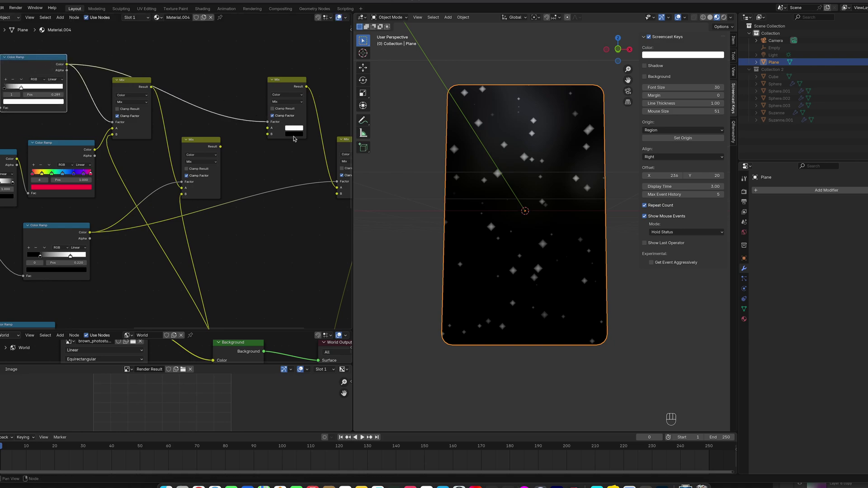
middle_drag(292, 136, 268, 112)
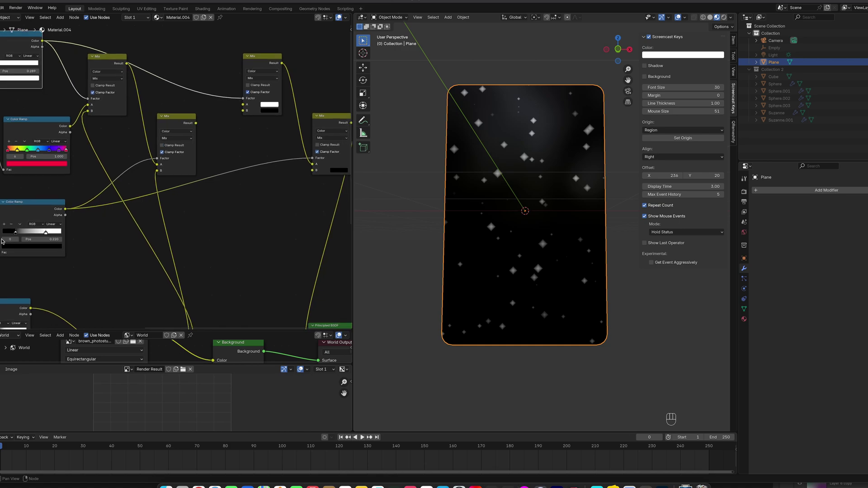
click(38, 207)
key(g)
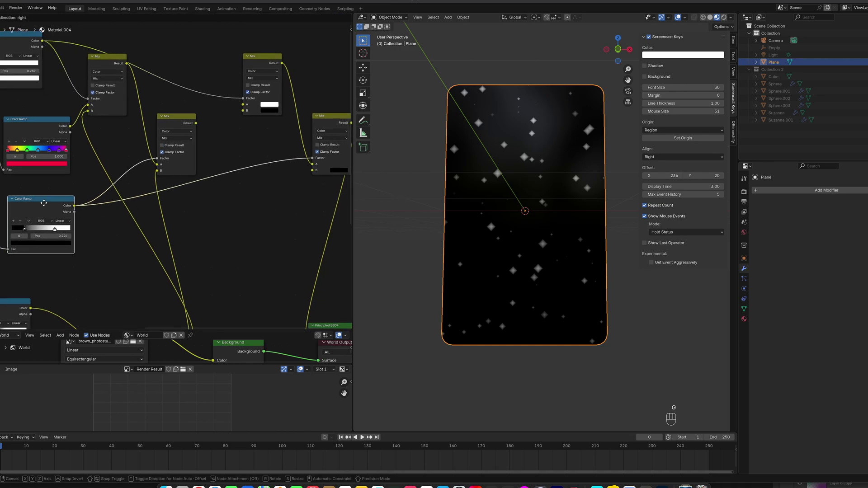
click(43, 202)
- Inspect the black-and-white sparkles on the card and move the last duplicated Mix node closer to the Principled BSDF
mouse_move(512, 201)
middle_down()
mouse_move(524, 195)
mouse_move(497, 182)
mouse_move(529, 225)
mouse_move(538, 189)
mouse_move(497, 198)
mouse_move(518, 211)
middle_up()
scroll(273, 190, down, 3)
middle_drag(277, 192, 177, 158)
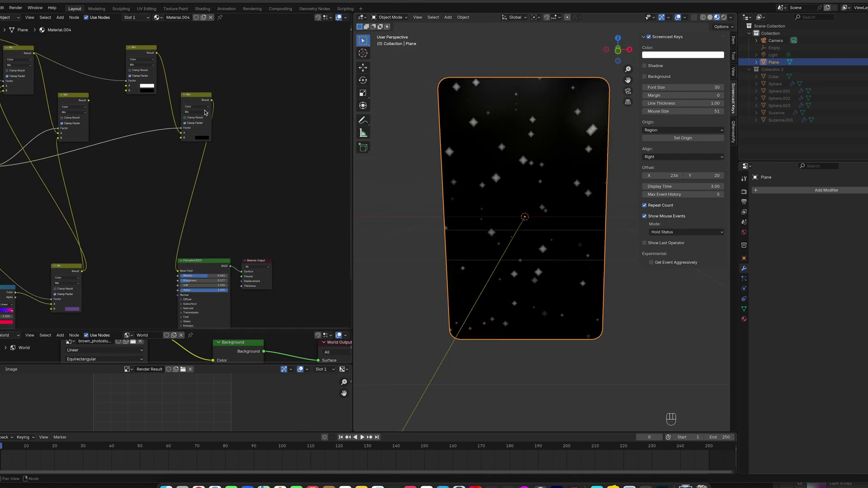
click(207, 111)
key(g)
click(185, 126)
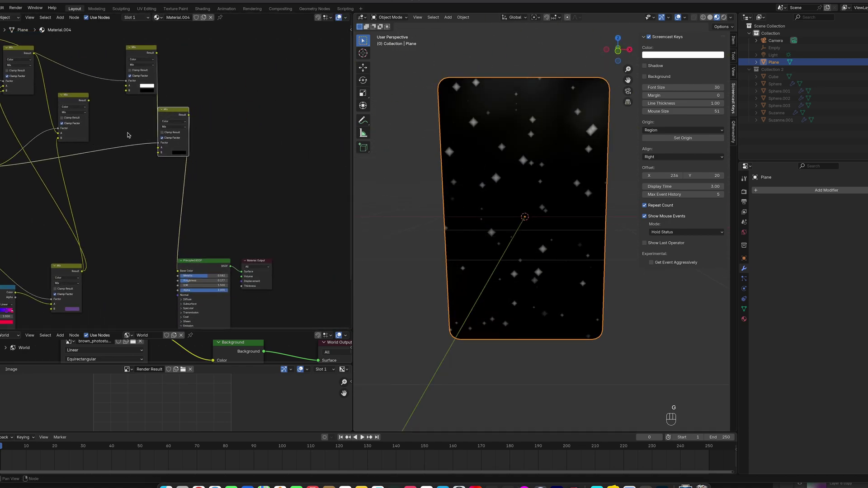
- Reconnect the original colored pattern's final Mix Result to the Principled BSDF's Base Color
middle_drag(155, 223, 179, 210)
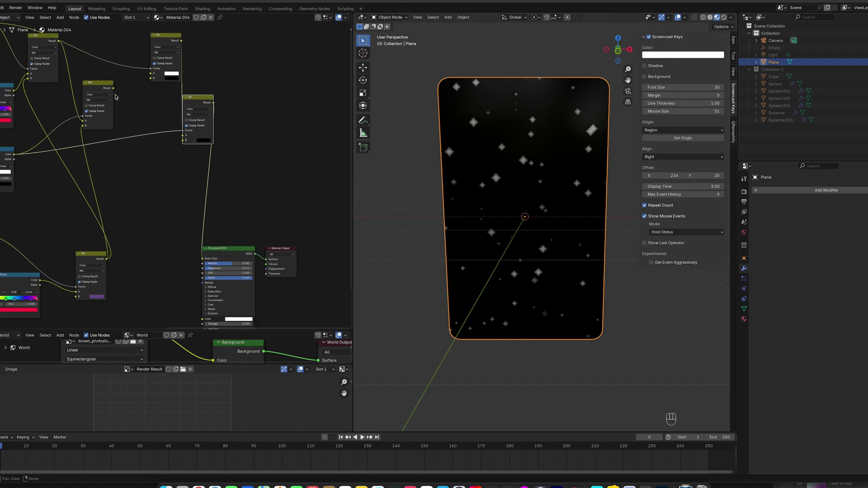
drag(113, 87, 202, 259)
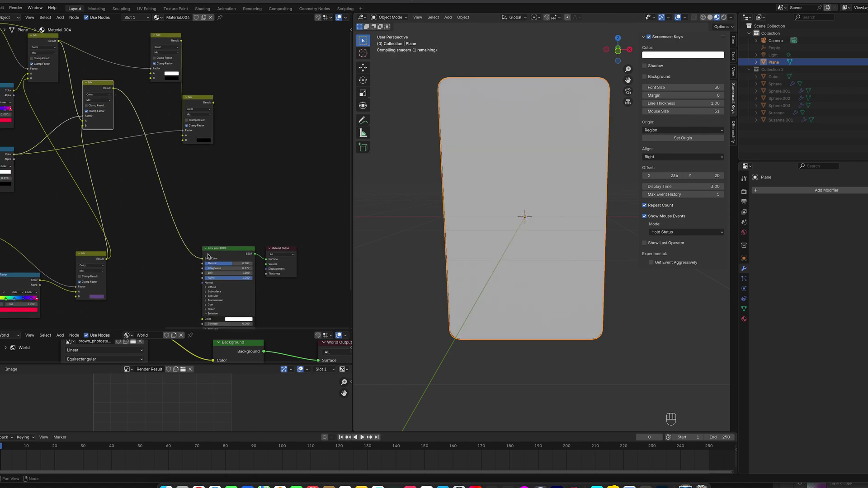
middle_drag(515, 195, 492, 199)
- Connect the last duplicated Mix node's Result to the Principled BSDF's emission Strength and inspect the glowing sparkles
middle_drag(240, 88, 270, 41)
drag(243, 56, 231, 278)
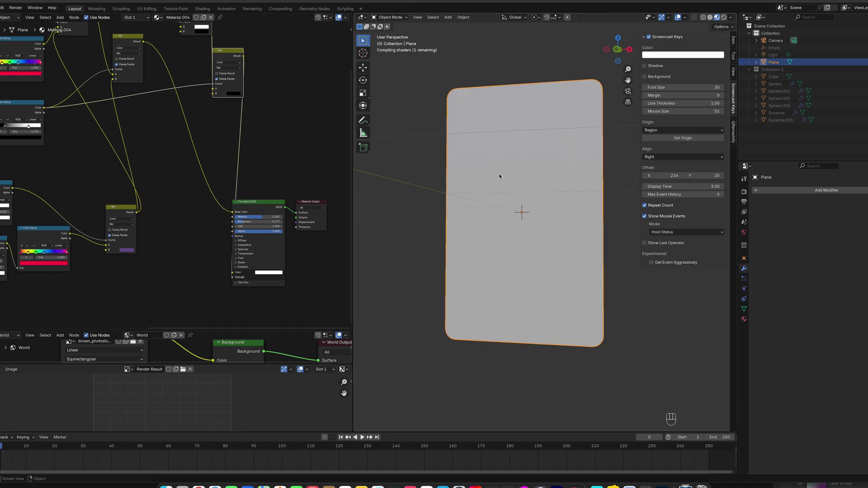
middle_drag(506, 197, 513, 170)
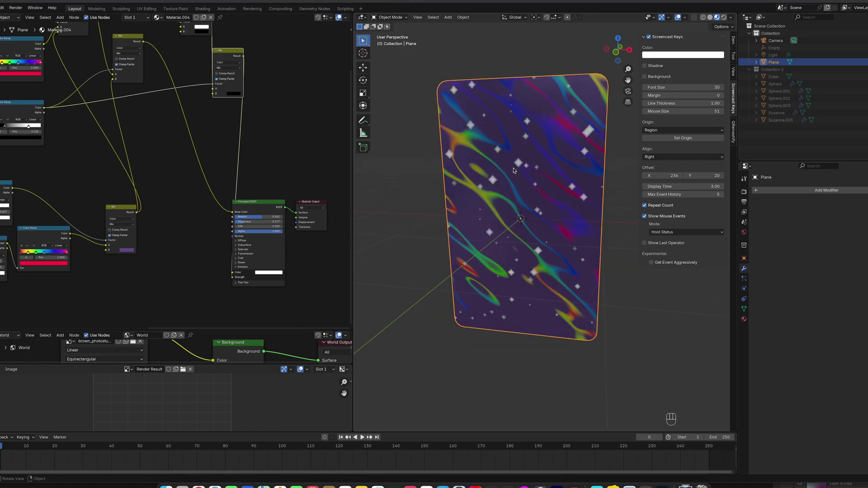
- Connect the colored pattern's final Mix Result to the Principled BSDF's emission Color as well and check the card from another angle
middle_drag(161, 82, 181, 98)
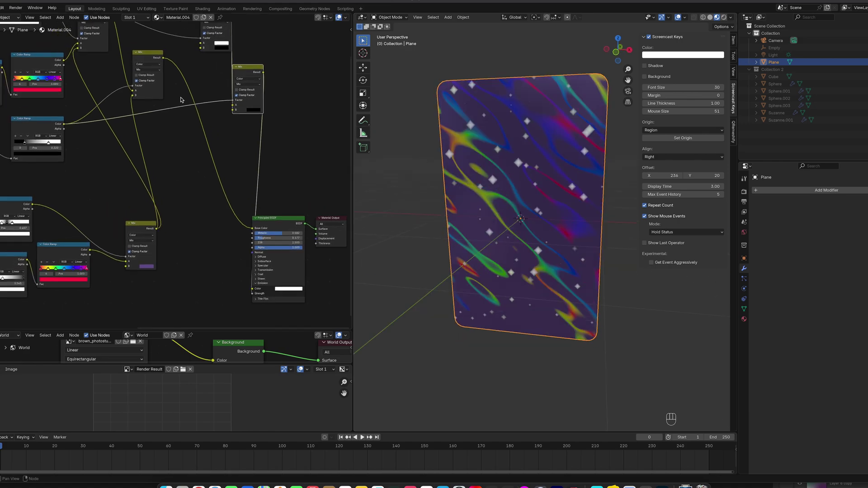
drag(162, 58, 252, 289)
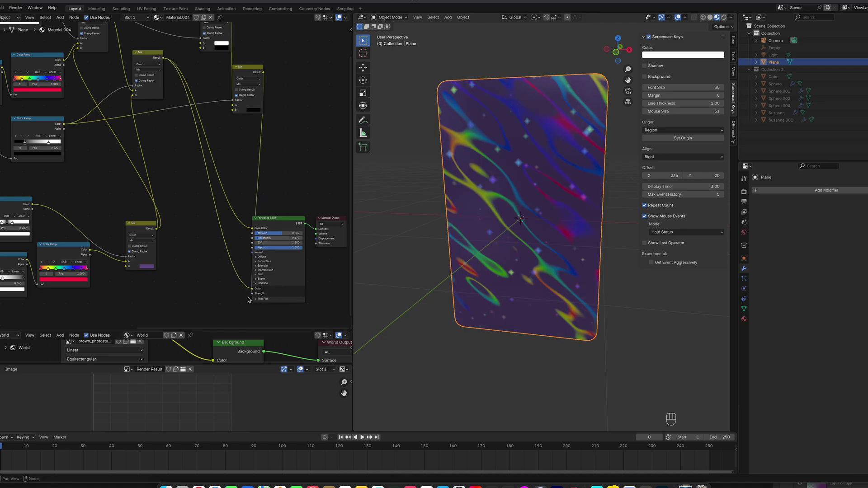
middle_drag(525, 204, 555, 182)
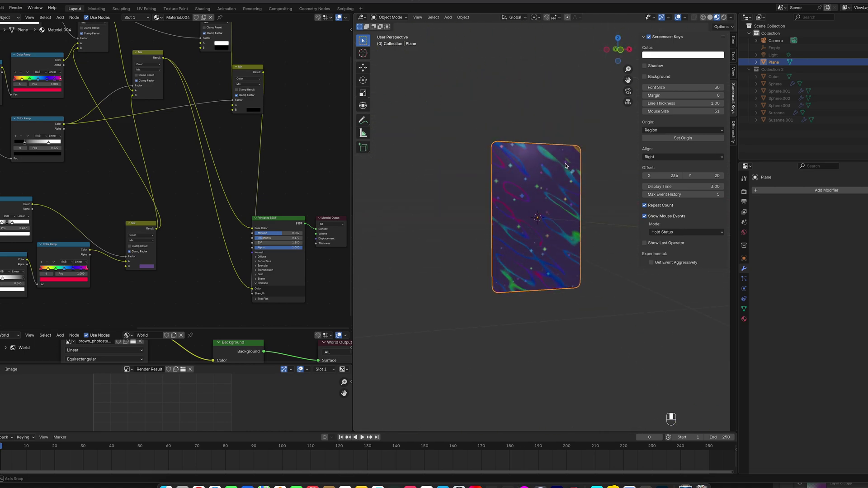
- View the card straight from the front and open its material properties
key(KP_1)
key(KP_1)
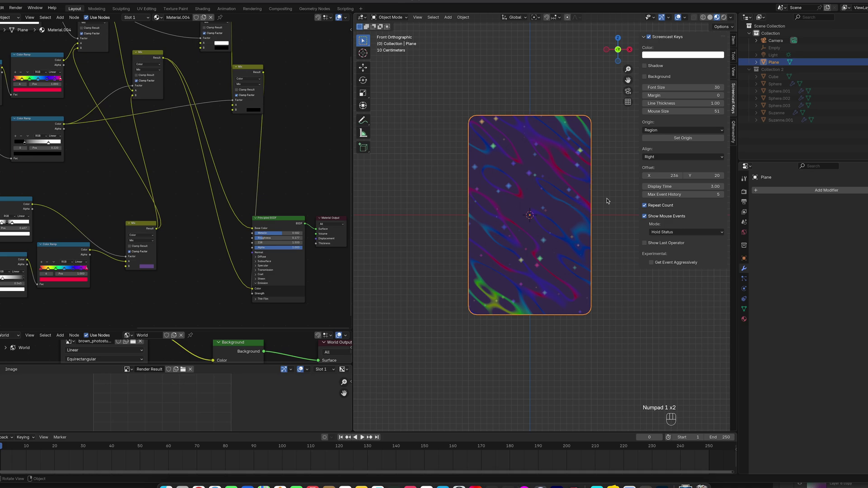
click(743, 319)
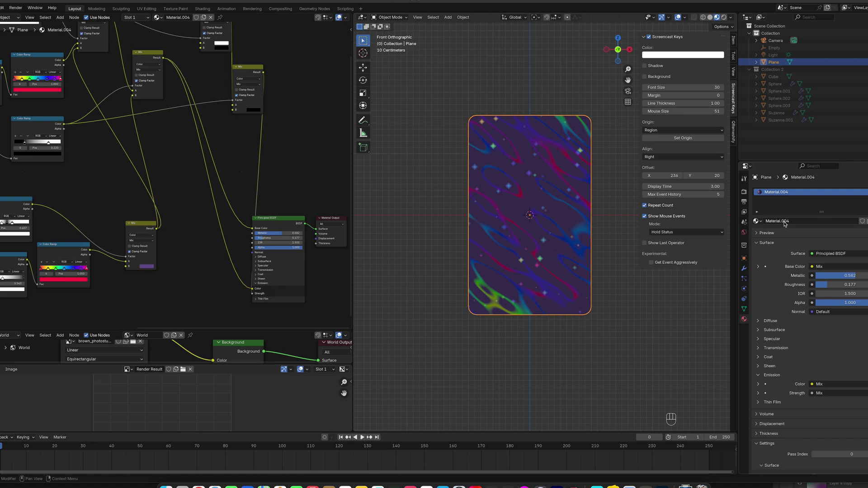
- Add a second material slot to the card and create a new material in it
click(867, 192)
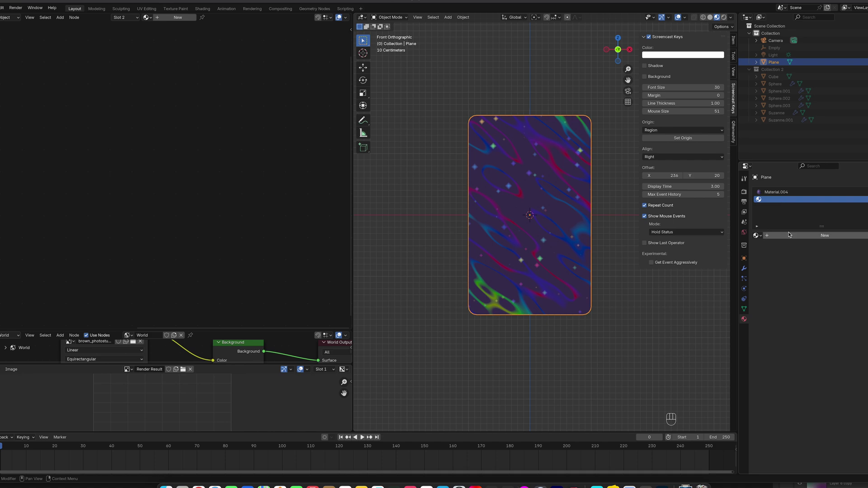
click(818, 236)
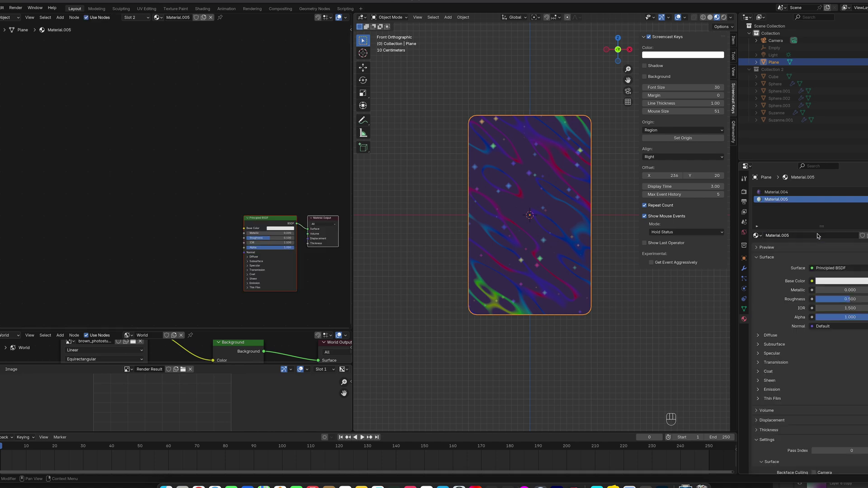
- Copy the upper streak pattern's node chain from Material.004, including its color ramps and the two Mix nodes that combine them
click(776, 192)
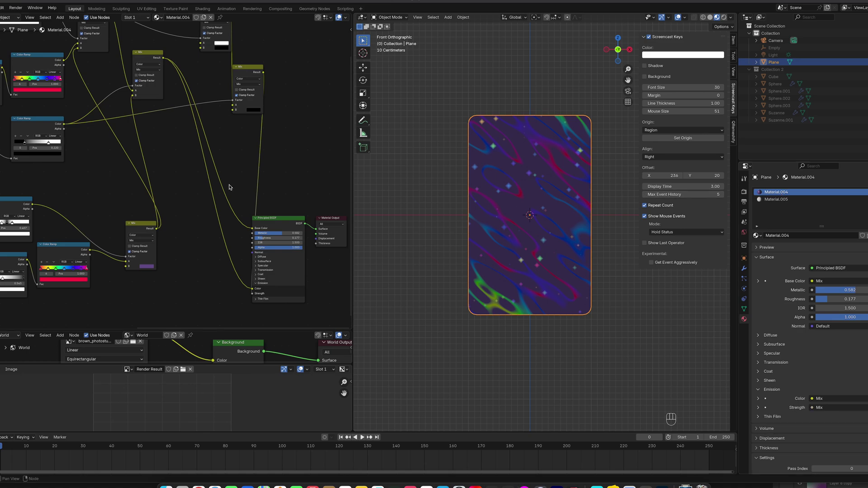
scroll(239, 196, up, 3)
scroll(239, 197, up, 4)
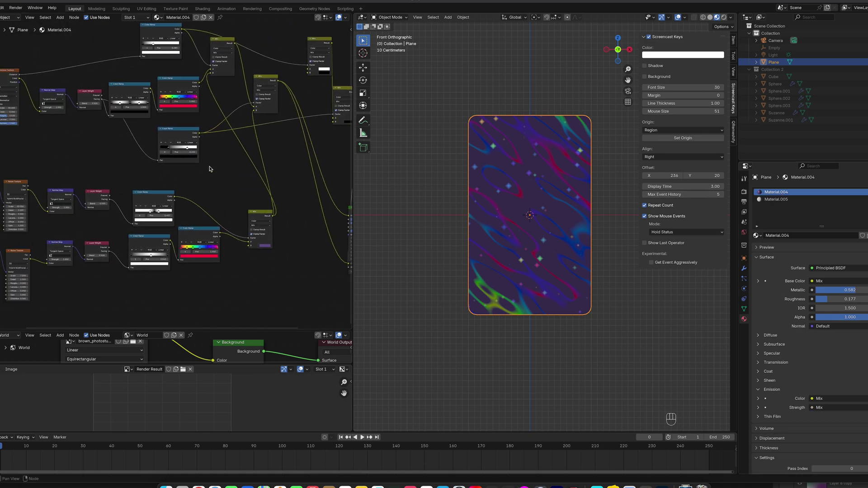
middle_drag(214, 203, 271, 151)
scroll(269, 152, down, 2)
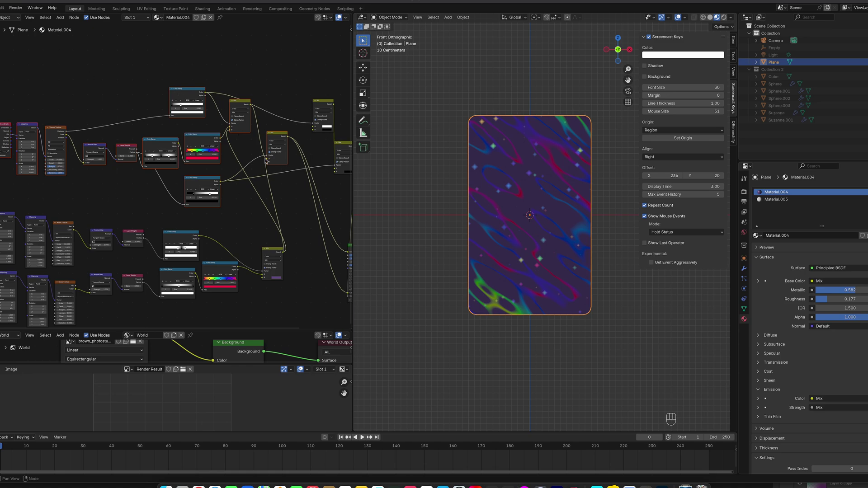
key(b)
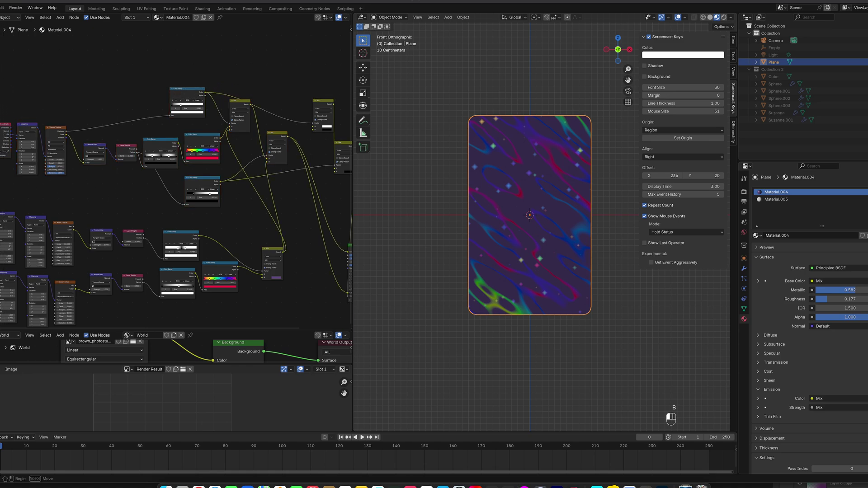
drag(1, 67, 296, 197)
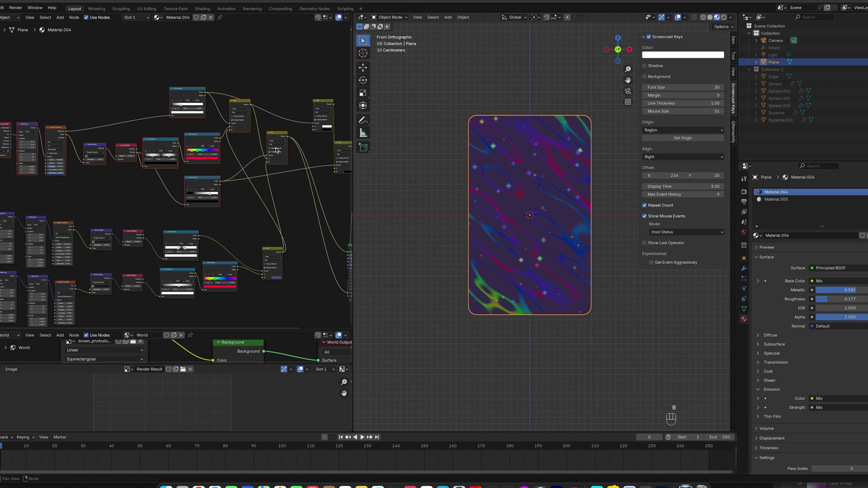
key(ctrl+c)
- Paste the copied nodes into Material.005 and place them before its Principled BSDF
click(775, 199)
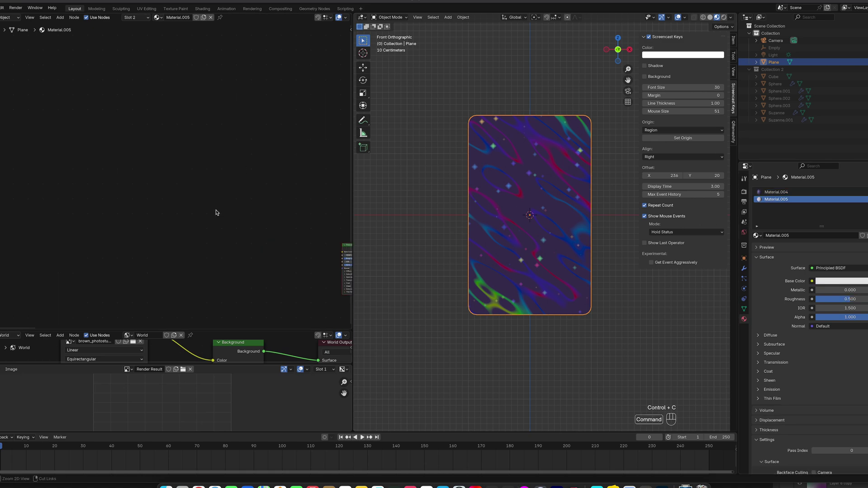
key(super+v)
key(g)
key(g)
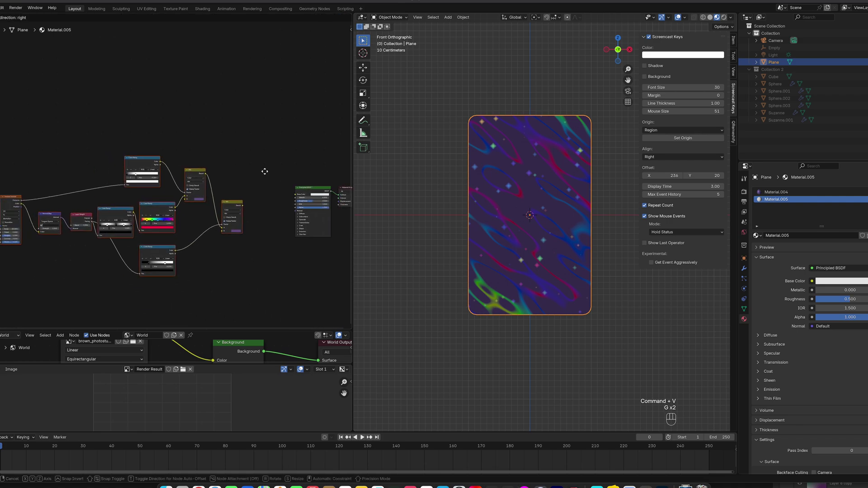
click(278, 165)
middle_drag(280, 165, 204, 151)
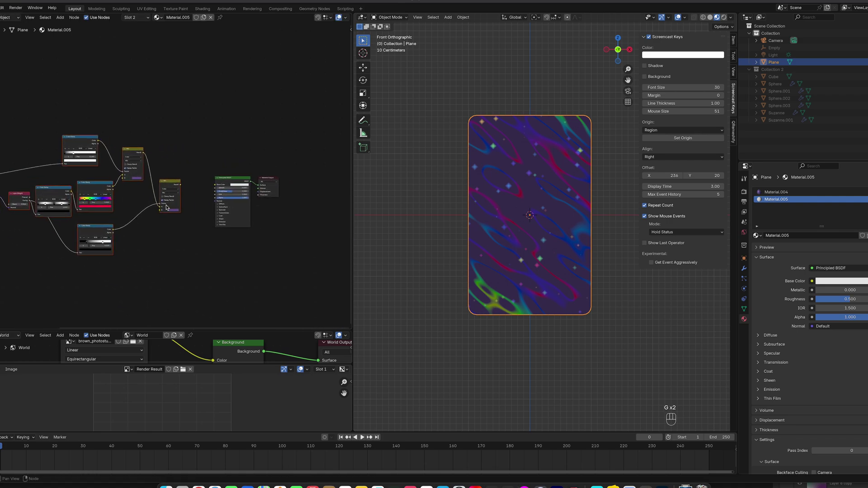
- Change the first Mix node's purple B color to grey and copy that grey to the second Mix node's B color
scroll(166, 207, up, 3)
click(245, 150)
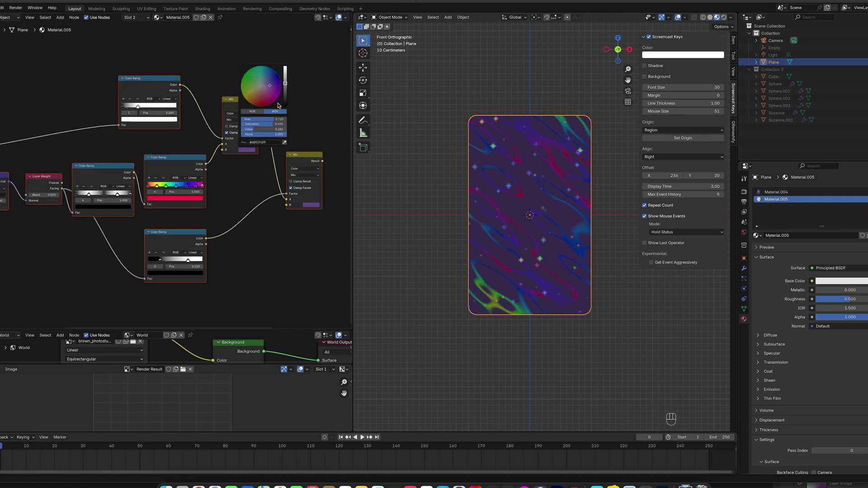
middle_drag(238, 156, 239, 172)
click(248, 165)
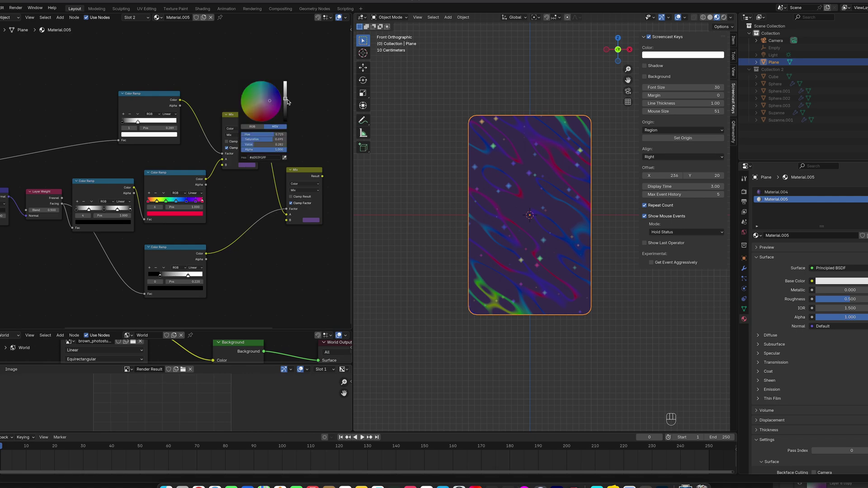
drag(266, 104, 285, 105)
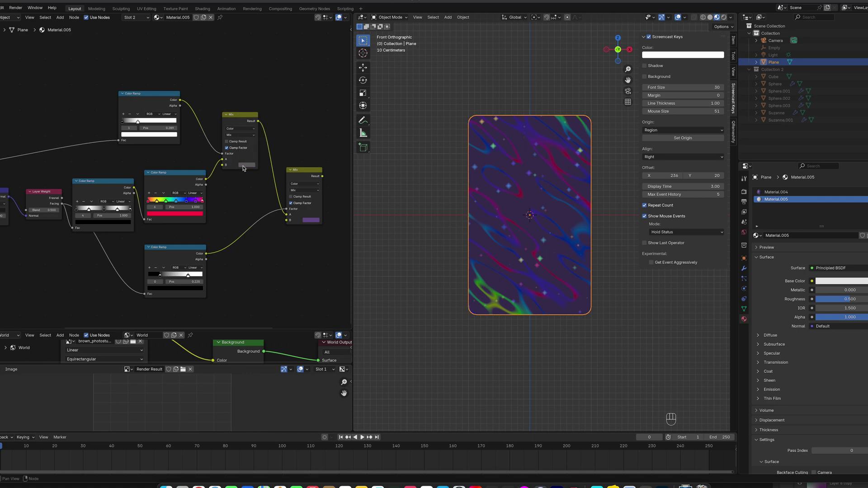
drag(251, 166, 310, 220)
- Move the upper Color Ramp further up and add an RGB node between it and the rainbow Color Ramp
middle_drag(148, 111, 155, 126)
key(g)
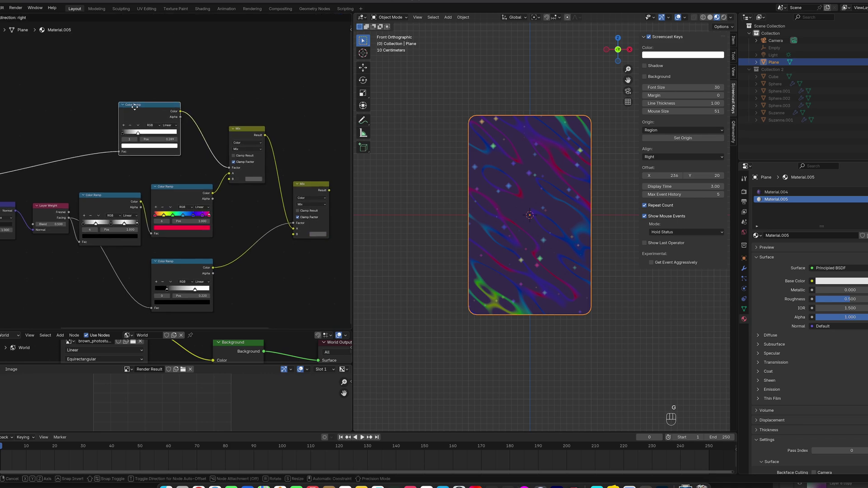
click(133, 89)
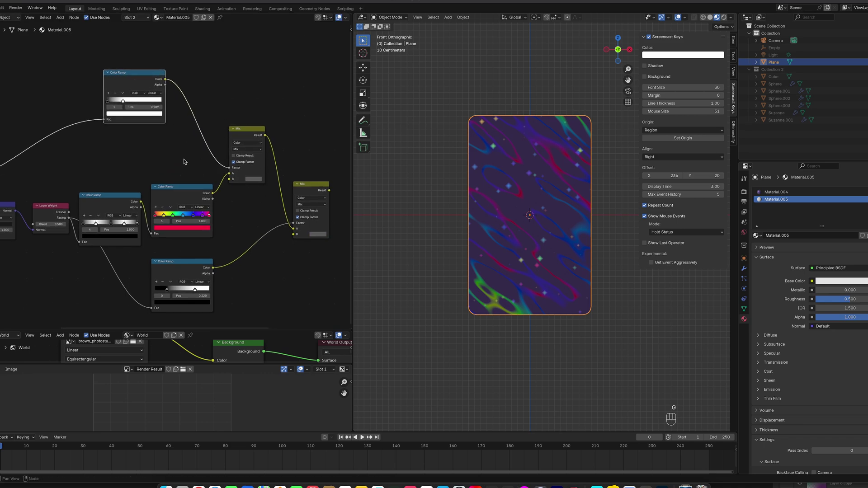
key(shift+a)
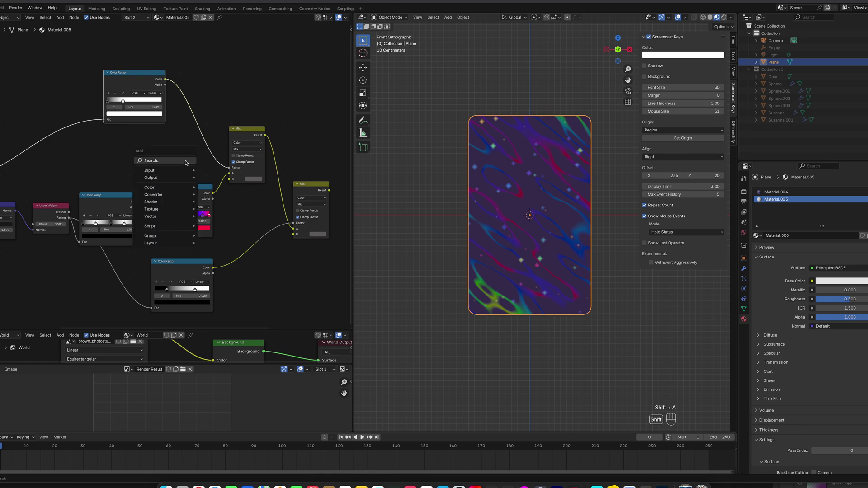
text(r)
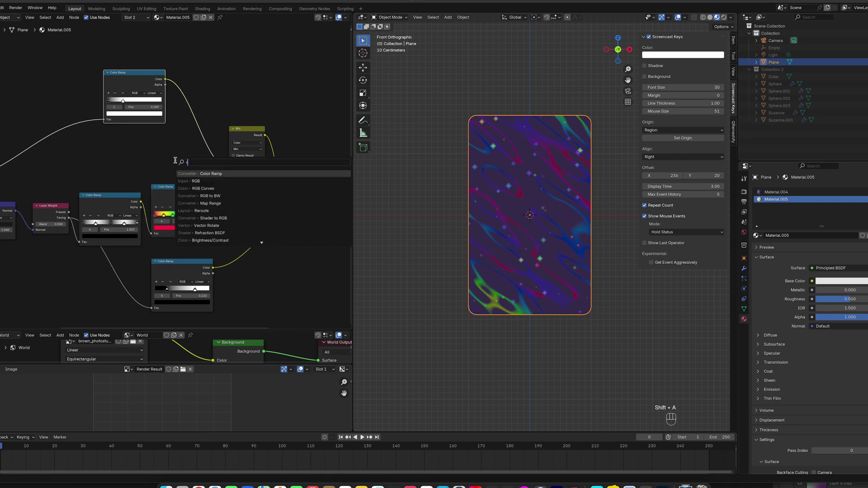
text(gb)
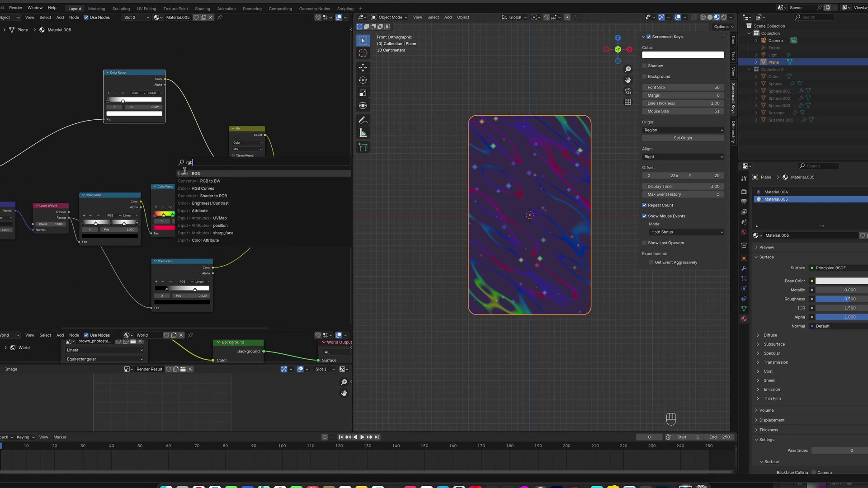
click(184, 173)
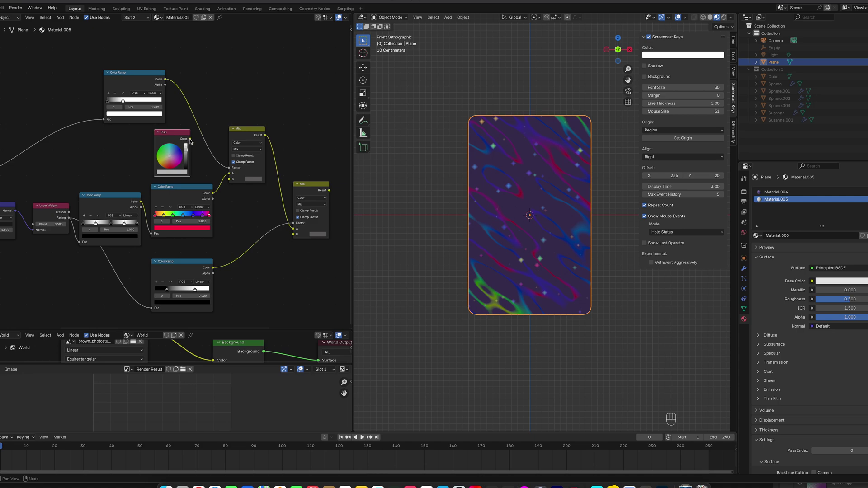
- Connect the RGB node's Color to the B inputs of both Mix nodes, darken its grey, and reposition the node
drag(190, 140, 293, 234)
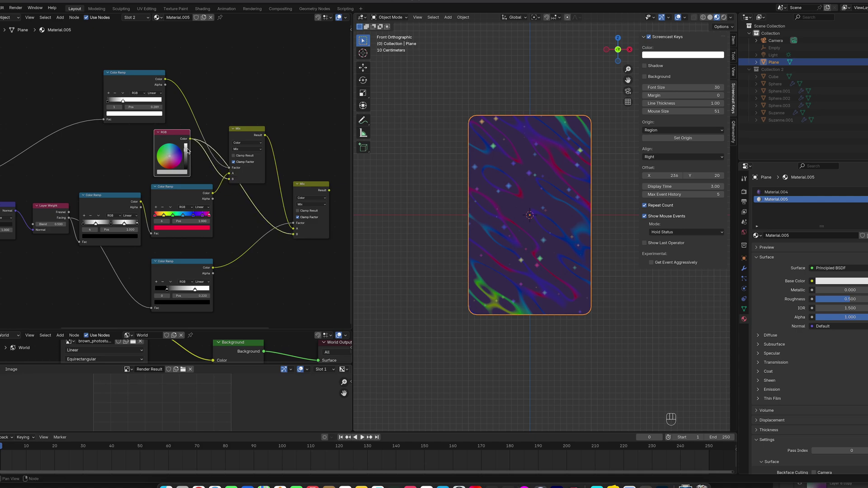
drag(187, 150, 186, 155)
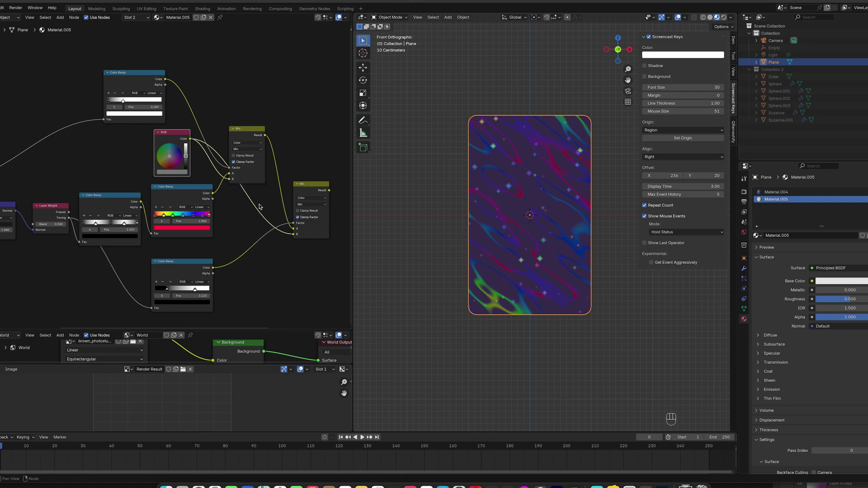
key(g)
click(161, 141)
scroll(253, 181, down, 5)
middle_drag(275, 190, 226, 187)
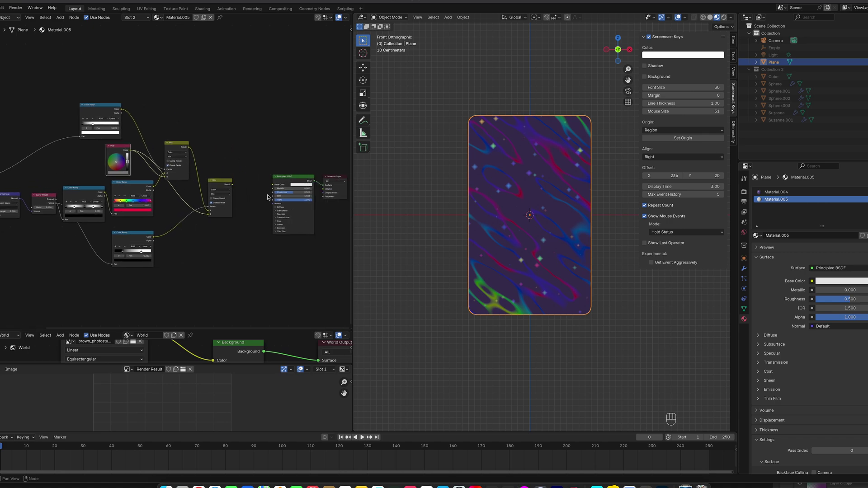
- Enter Edit Mode on the card, clear the selection, and select the linked border faces delimited by the seam
mouse_move(560, 170)
middle_down()
mouse_move(571, 147)
mouse_move(583, 159)
mouse_move(552, 176)
middle_up()
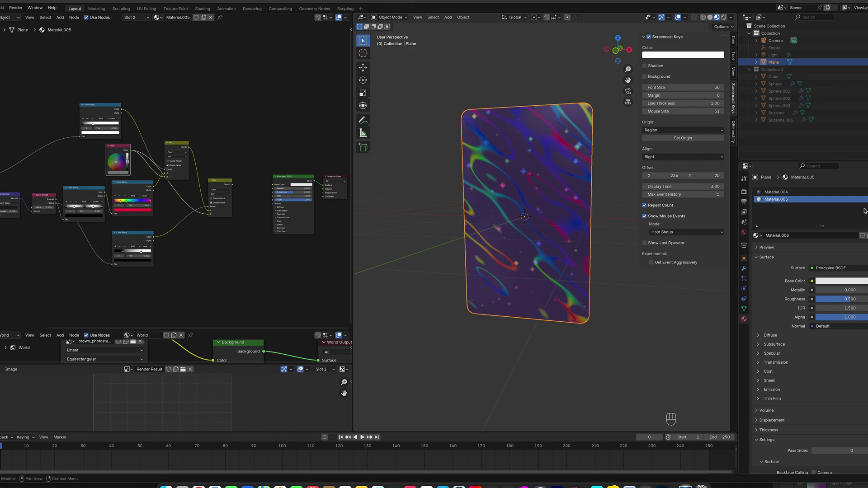
key(Tab)
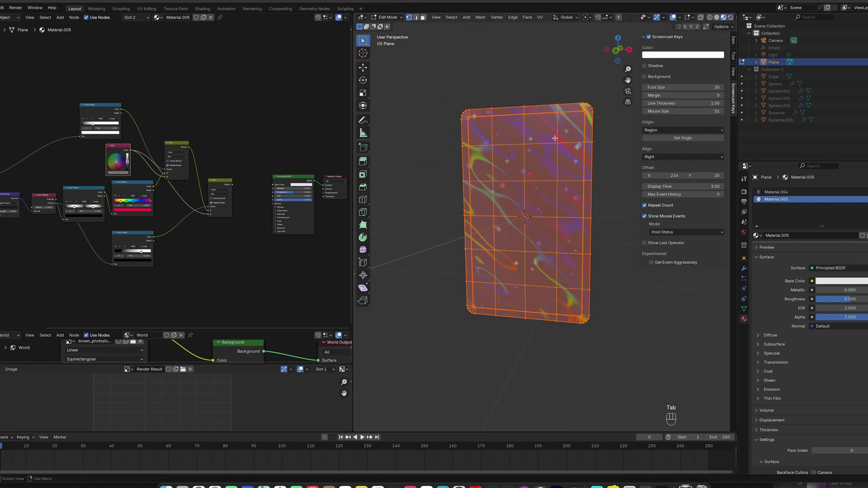
key(a)
key(a)
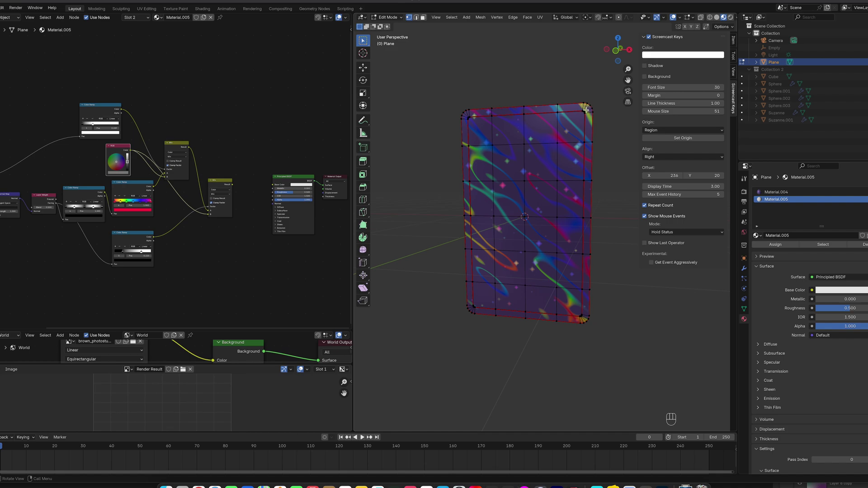
key(k)
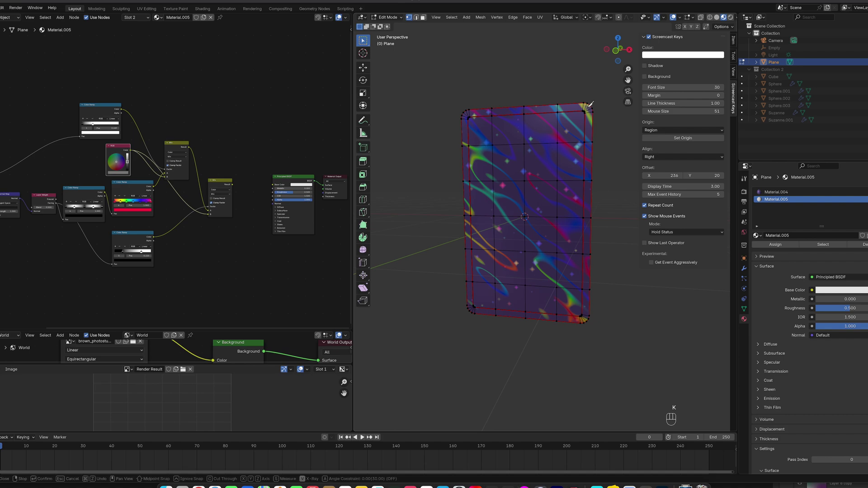
right_click(589, 106)
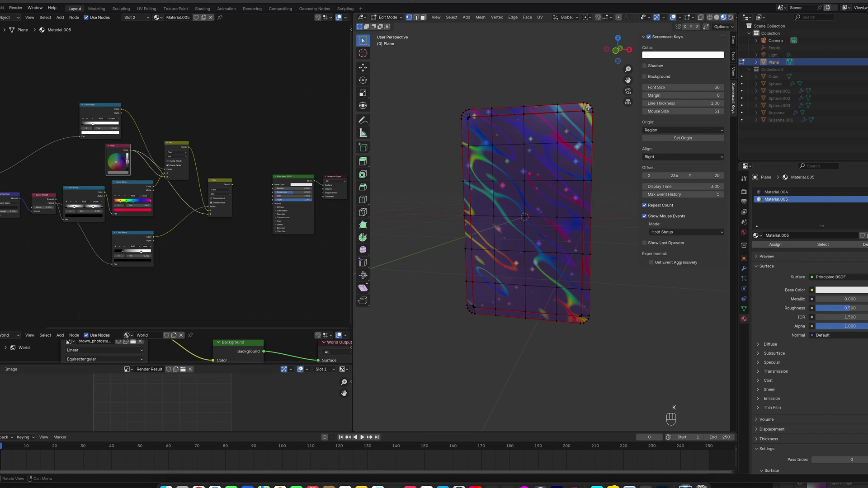
key(l)
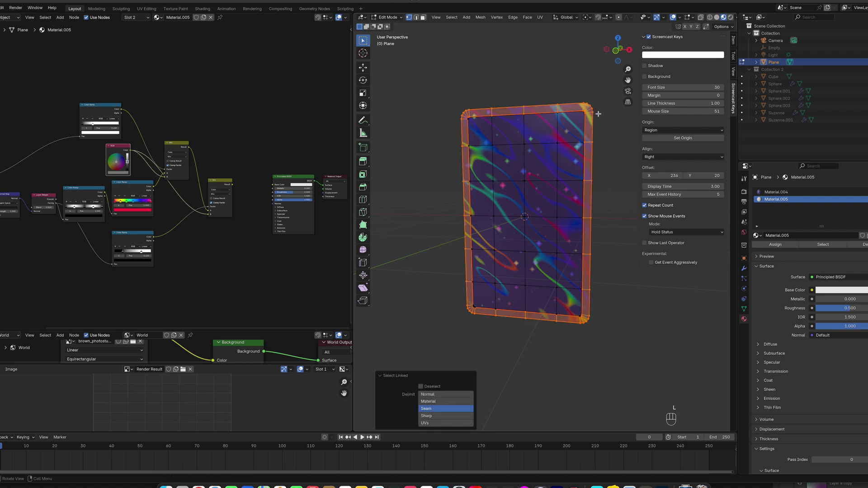
- Assign Material.005 to the selected border faces, return to Object Mode, and check the card's frame
click(776, 194)
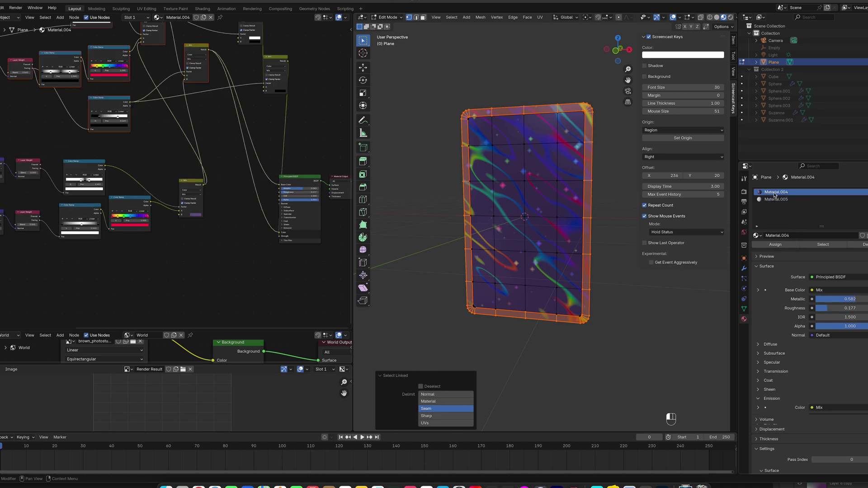
click(776, 200)
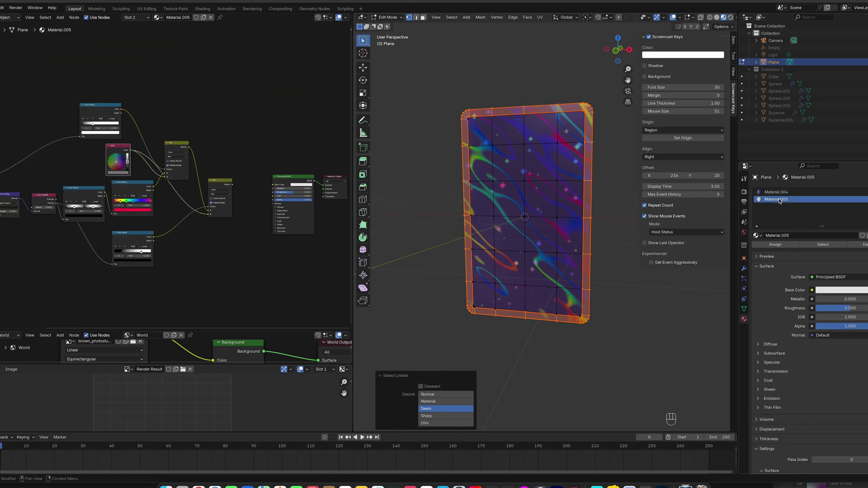
click(775, 244)
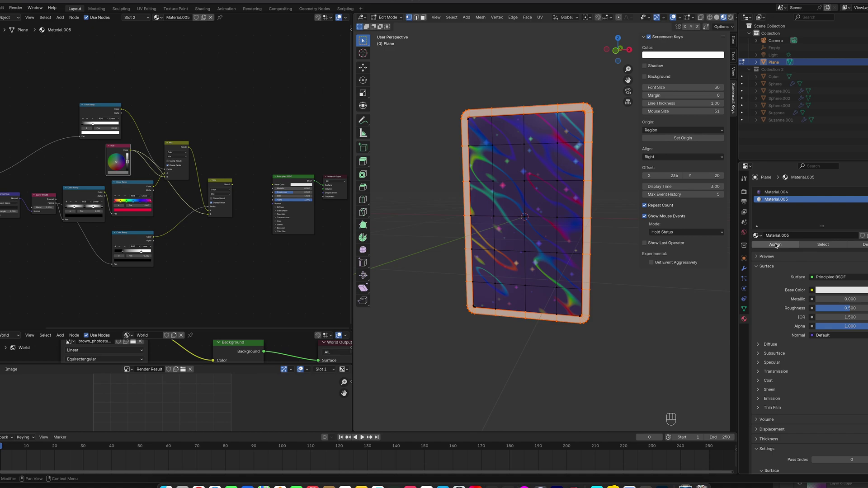
click(602, 169)
mouse_move(602, 170)
middle_down()
mouse_move(615, 165)
mouse_move(597, 167)
mouse_move(614, 152)
mouse_move(608, 157)
middle_up()
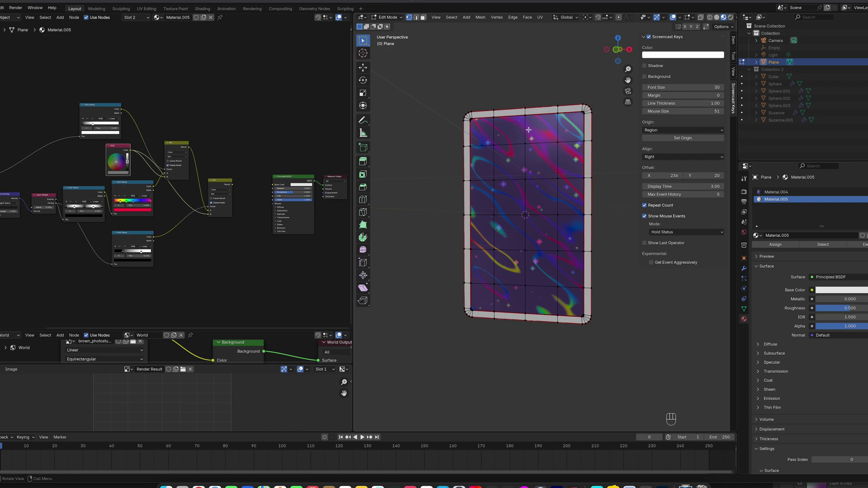
key(Tab)
middle_drag(564, 125, 559, 141)
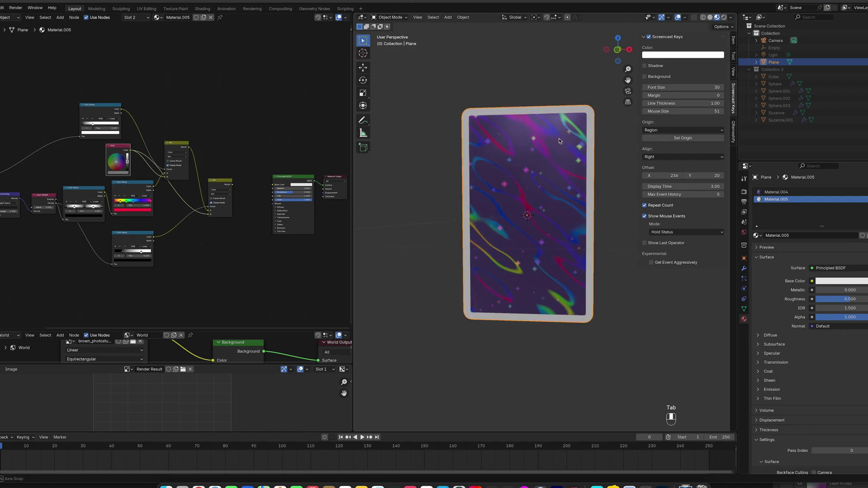
- Connect the second Mix node's Result to the border material's Base Color and inspect the card from another angle
scroll(299, 165, up, 2)
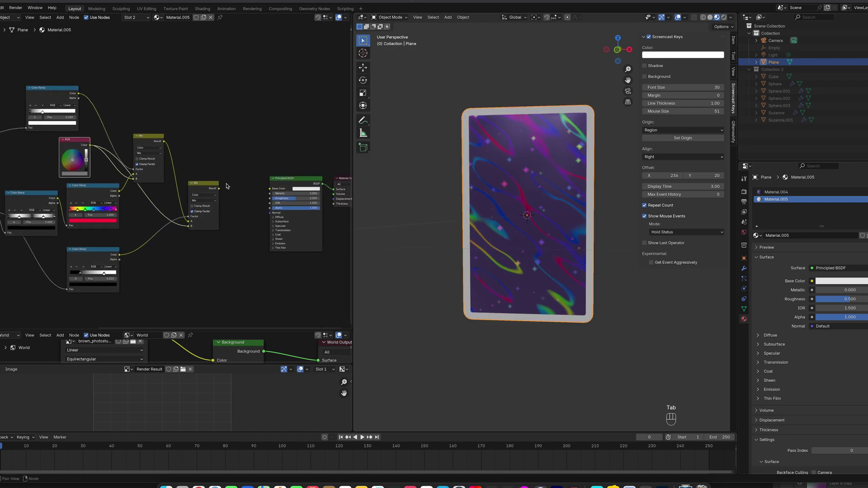
drag(219, 189, 270, 188)
middle_drag(497, 140, 552, 126)
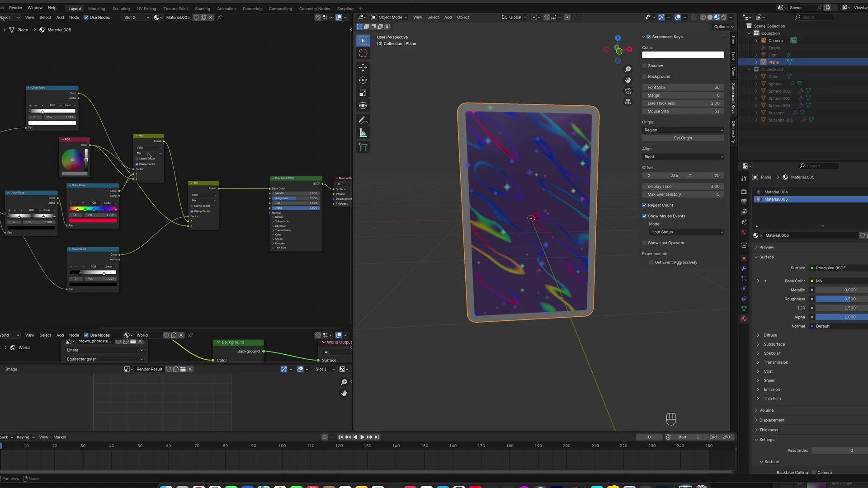
- Change the distance metric of the border material's Voronoi Texture to Euclidean
middle_drag(148, 156, 68, 168)
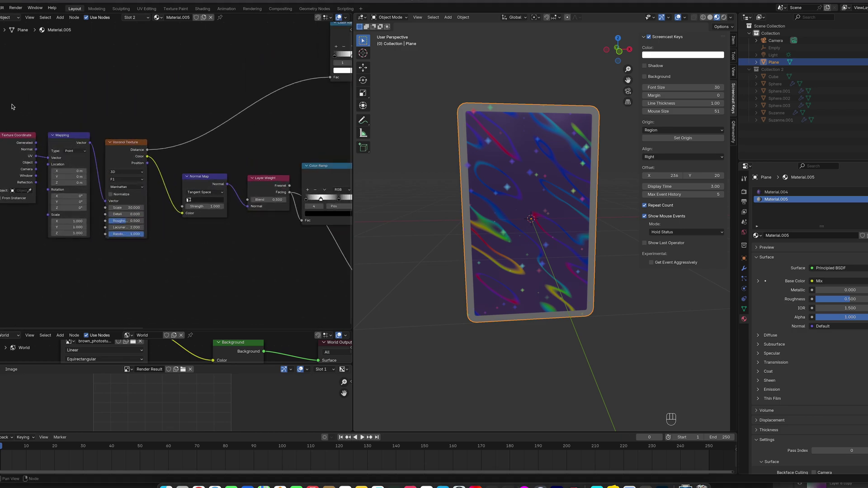
click(68, 169)
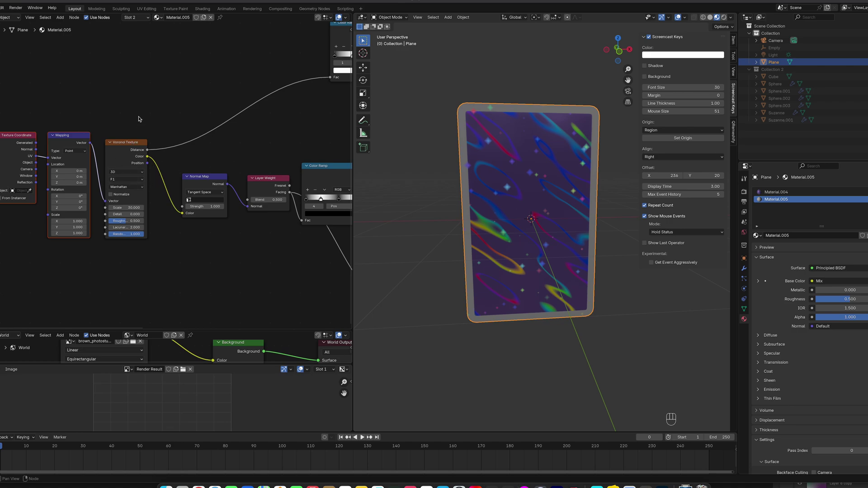
middle_drag(138, 119, 195, 134)
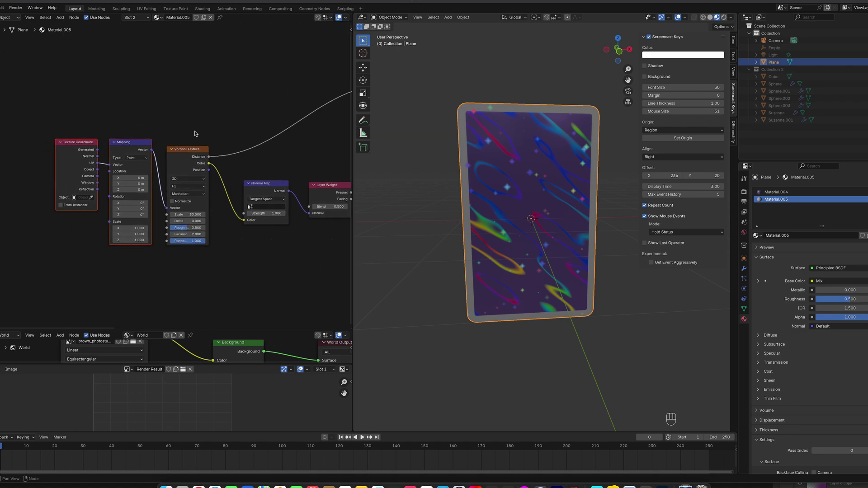
click(188, 194)
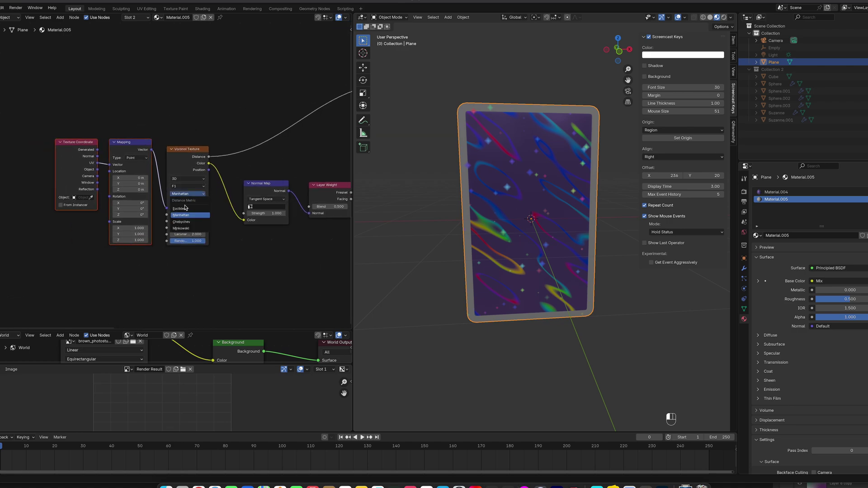
click(189, 209)
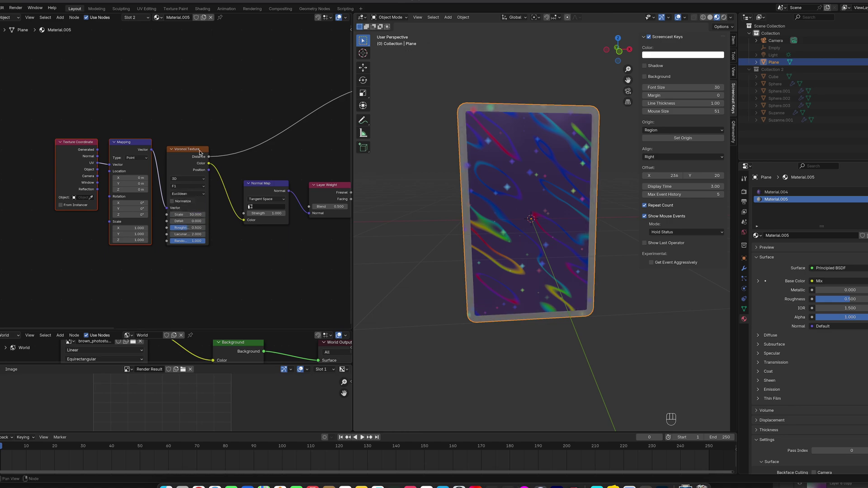
- Set the Voronoi Texture's Scale to 0.8 and reduce its Roughness and Randomness to 0
click(191, 214)
key(Return)
click(186, 229)
text(00)
key(Return)
drag(195, 241, 159, 241)
scroll(562, 141, up, 1)
middle_drag(563, 141, 535, 156)
- Move the Texture Coordinate and Mapping nodes away from the Voronoi Texture to open a gap between them
shift+middle_drag(221, 227, 240, 223)
drag(101, 102, 130, 143)
key(g)
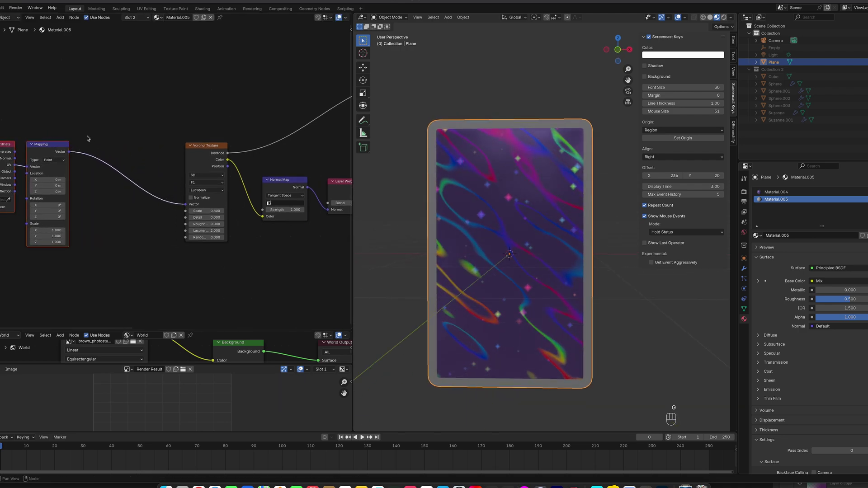
middle_drag(490, 164, 507, 146)
- Move the white stop of the Color Ramp fed by the Voronoi Distance to position 1.0 and check the border
middle_drag(232, 105, 125, 134)
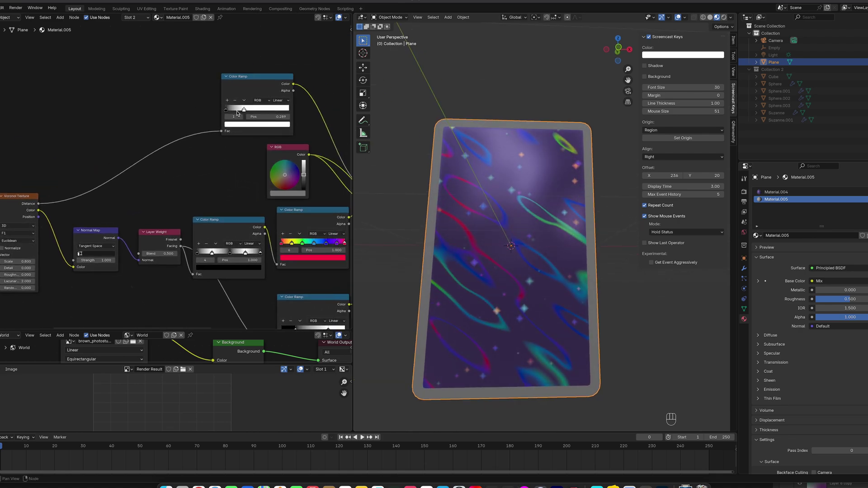
drag(244, 110, 318, 106)
middle_drag(506, 201, 524, 185)
- Set the Voronoi Texture's Scale to 50 and view the border pattern from another angle
middle_drag(84, 184, 130, 149)
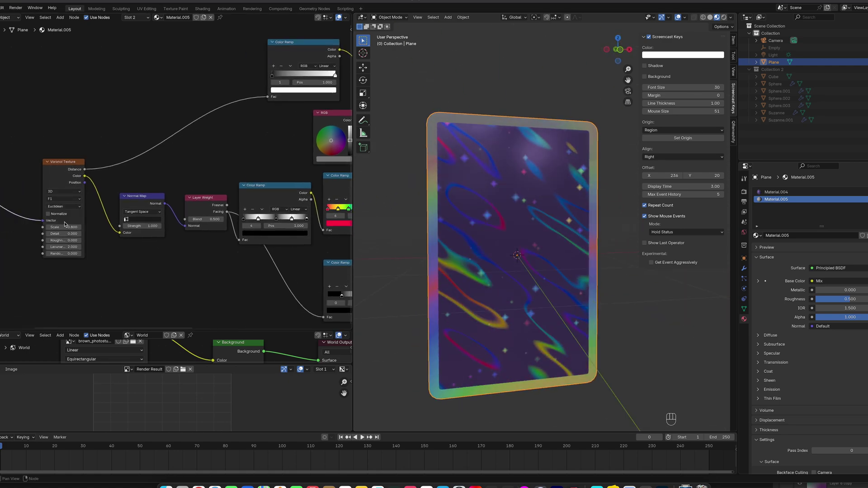
double_click(64, 226)
text(50)
key(Return)
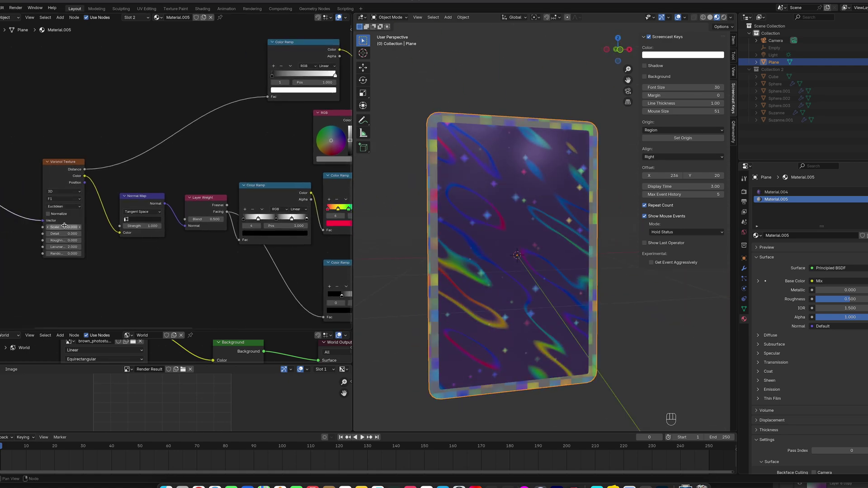
middle_drag(434, 144, 452, 128)
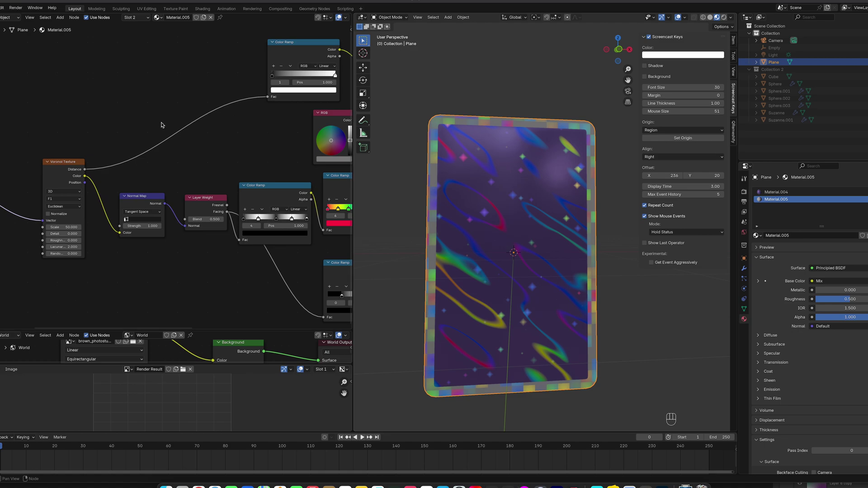
- Add a Magic Texture node above the gap between the Mapping and Voronoi Texture nodes
middle_drag(162, 124, 194, 107)
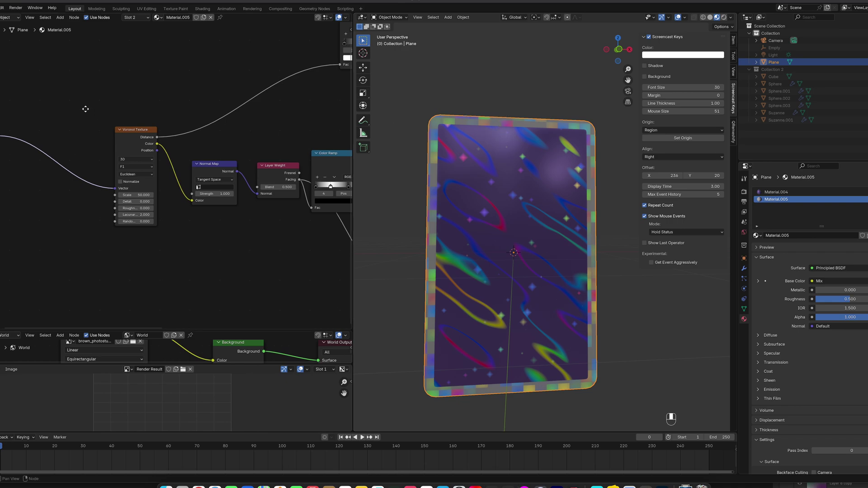
middle_drag(86, 111, 142, 119)
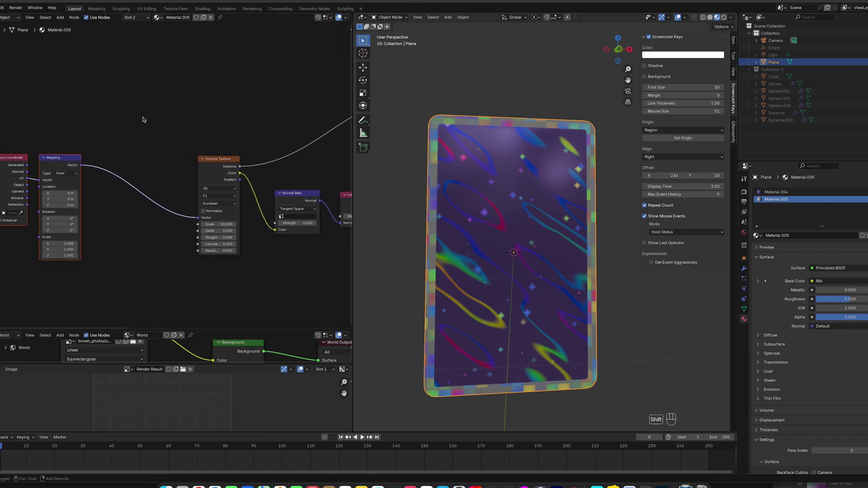
key(shift+a)
click(143, 118)
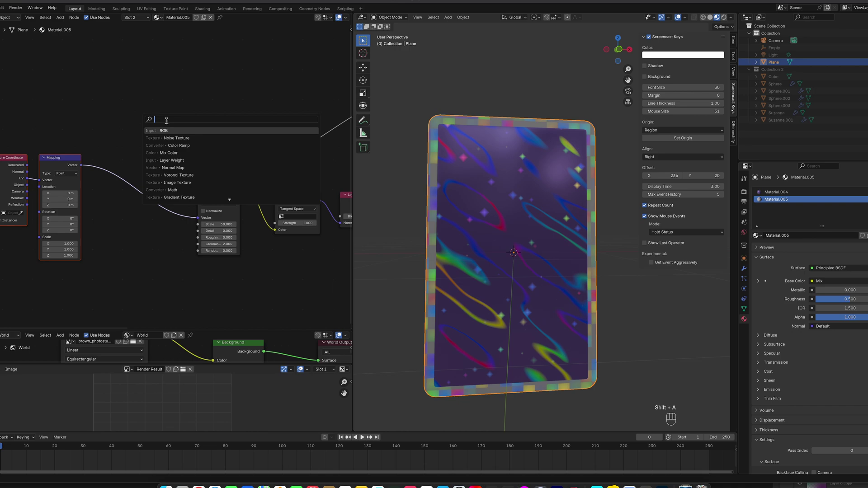
text(mag)
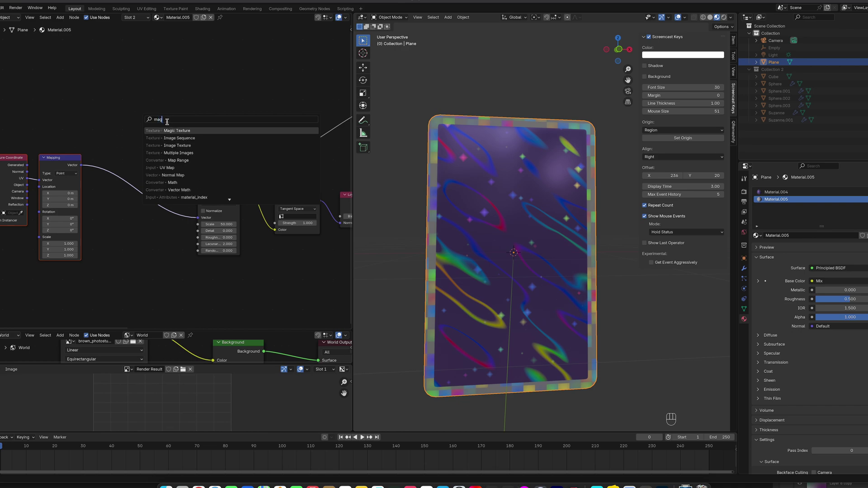
key(Return)
click(111, 93)
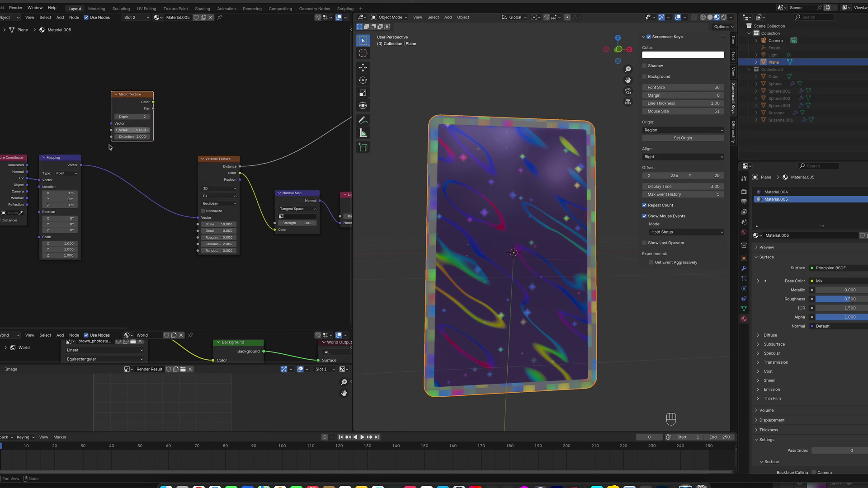
- Connect Mapping's Vector to the Magic Texture and its Color to the Voronoi Texture's Vector, then inspect the border up close
drag(81, 165, 112, 123)
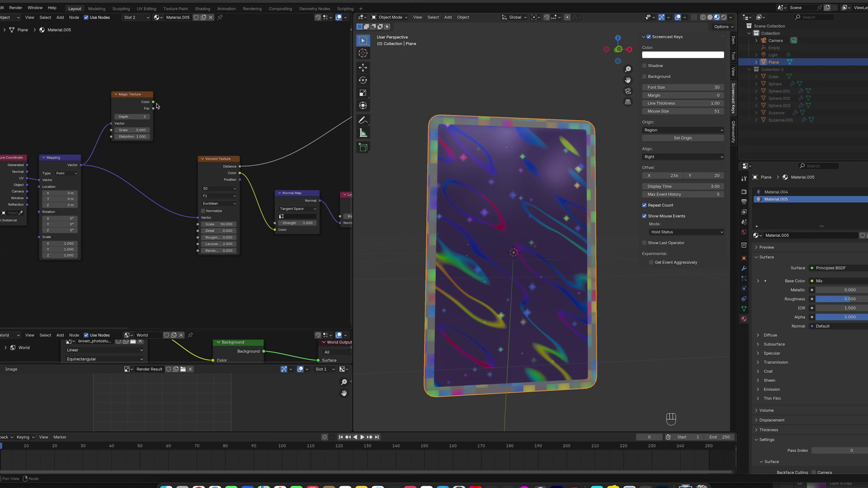
drag(153, 102, 197, 218)
scroll(453, 100, up, 2)
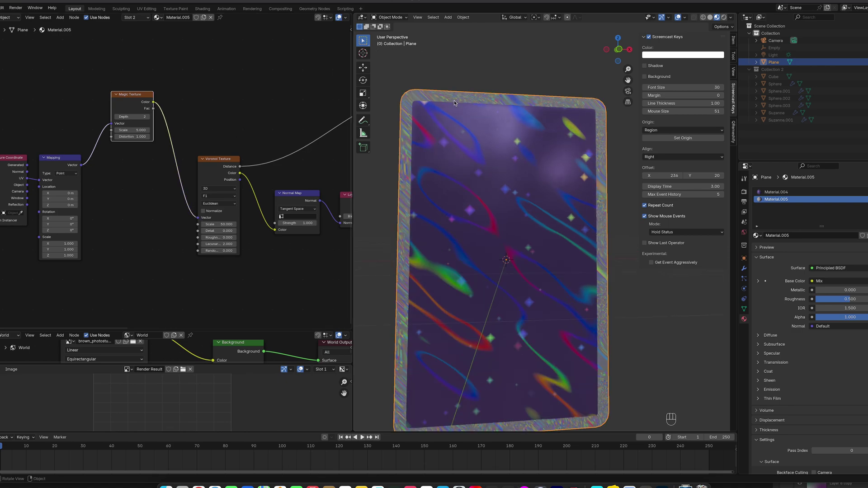
shift+middle_drag(433, 104, 457, 165)
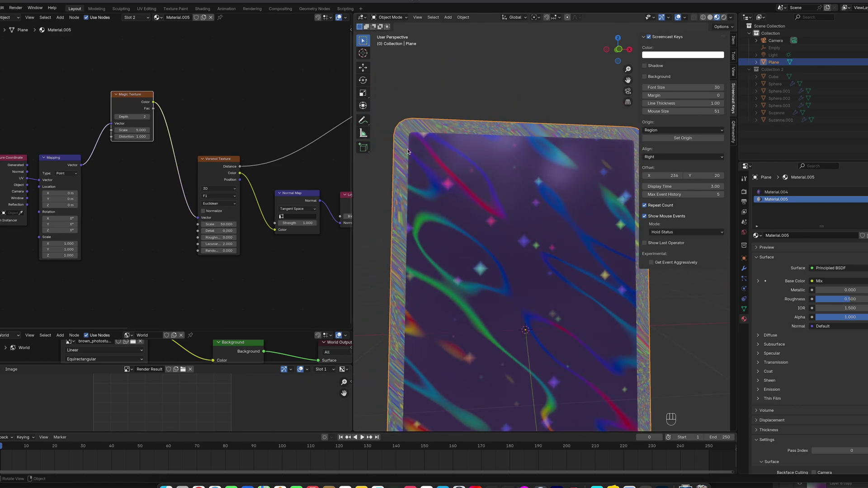
- Set the Voronoi Texture's Scale to 0.8 and check the card's frame
double_click(227, 223)
text(0.8)
key(Return)
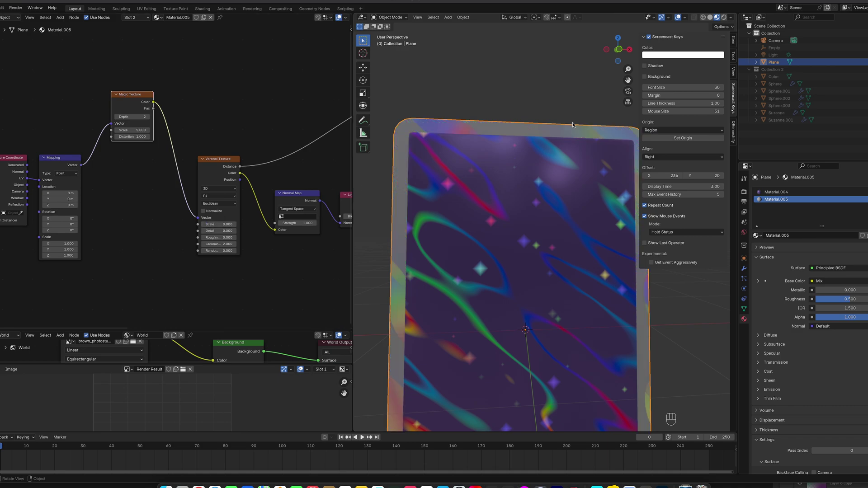
shift+middle_drag(586, 151, 560, 114)
scroll(536, 104, down, 2)
- Set the Magic Texture's Scale to 50 and its Distortion to 1.5, and inspect the border pattern up close
double_click(136, 130)
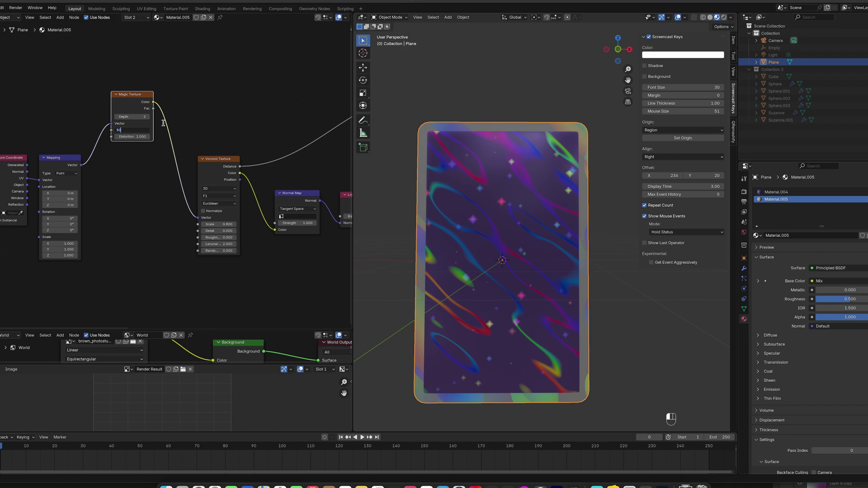
text(50)
key(Return)
middle_drag(467, 128, 557, 180)
scroll(463, 125, up, 3)
click(132, 136)
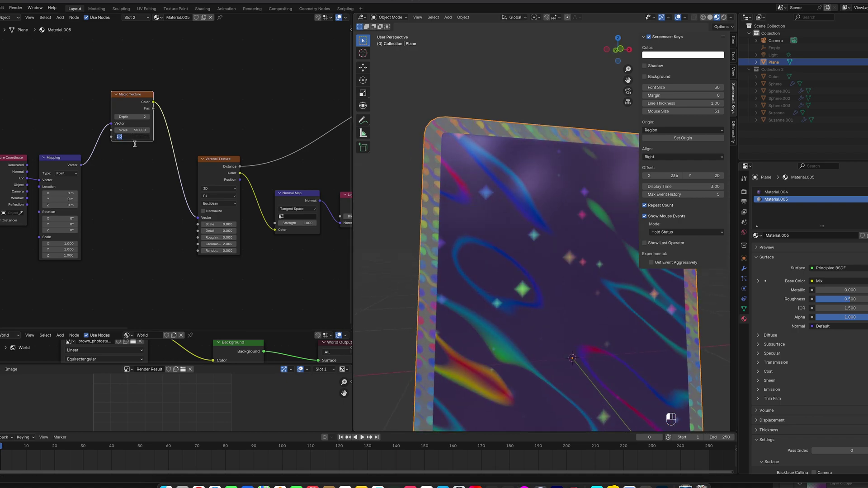
key(Return)
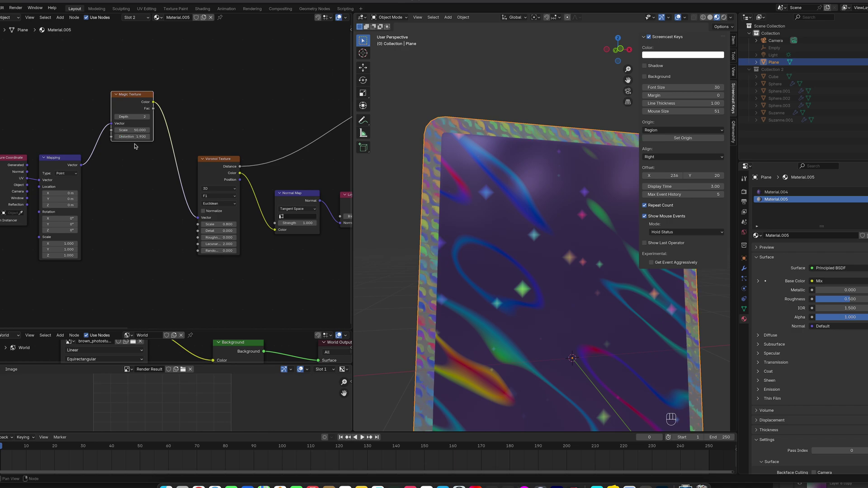
middle_drag(370, 144, 430, 171)
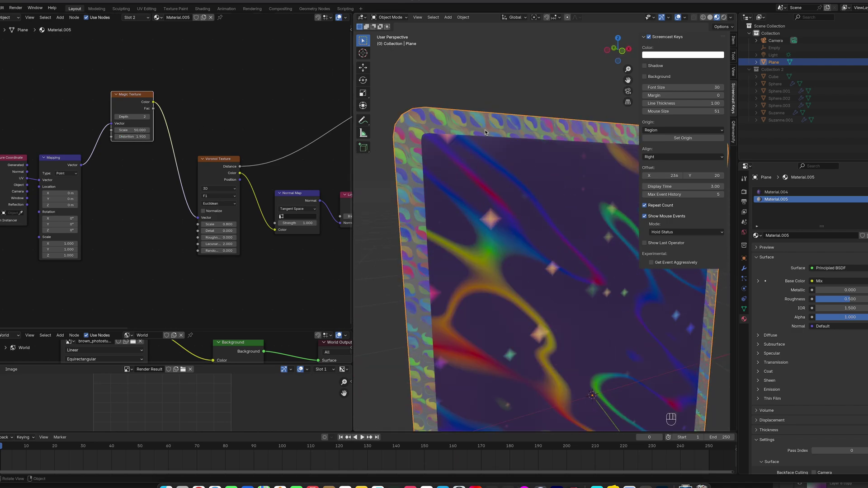
- Raise the Magic Texture's Distortion to 2.5, lower its Scale to about 26.54, and check the whole card
mouse_move(133, 136)
mouse_down()
mouse_move(179, 136)
mouse_move(143, 136)
mouse_up()
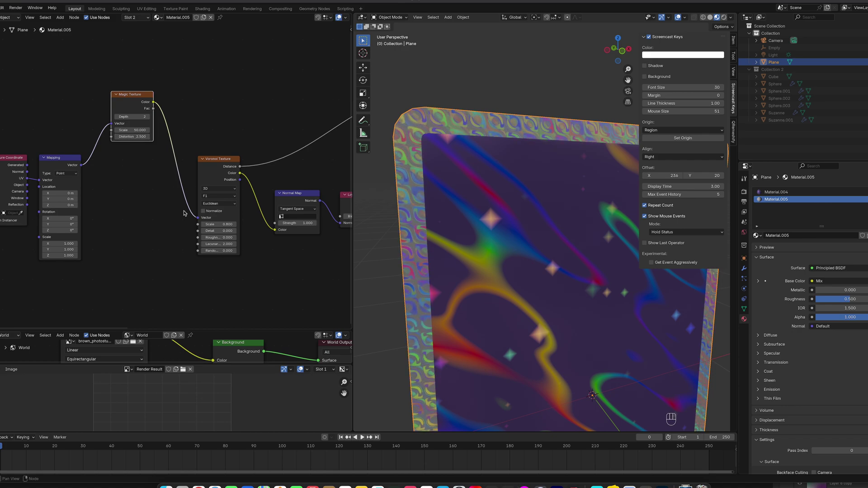
shift+drag(132, 130, 32, 130)
scroll(512, 166, down, 6)
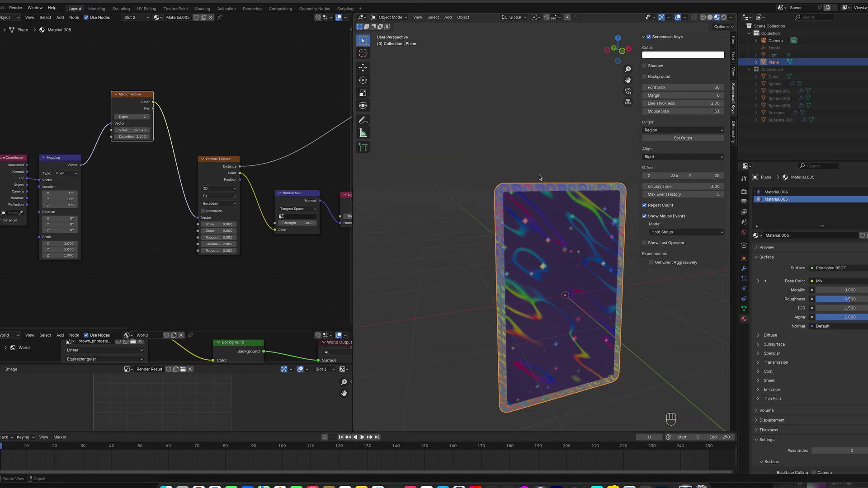
shift+middle_drag(509, 163, 526, 140)
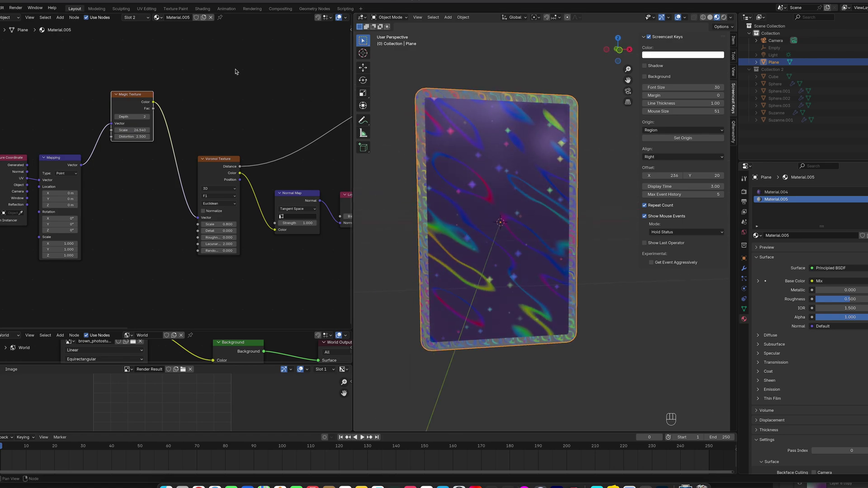
- Set the border material's Principled BSDF Metallic to about 0.63 and Roughness to about 0.24
middle_drag(250, 83, 89, 86)
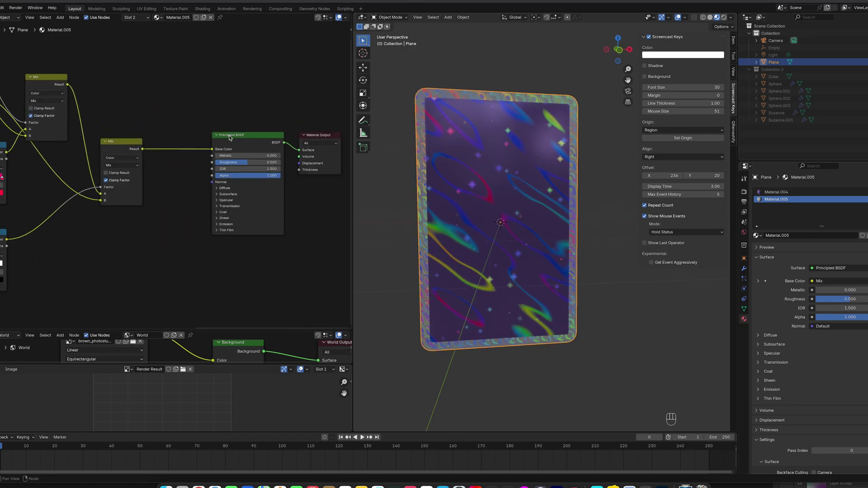
scroll(229, 138, up, 1)
drag(226, 155, 239, 155)
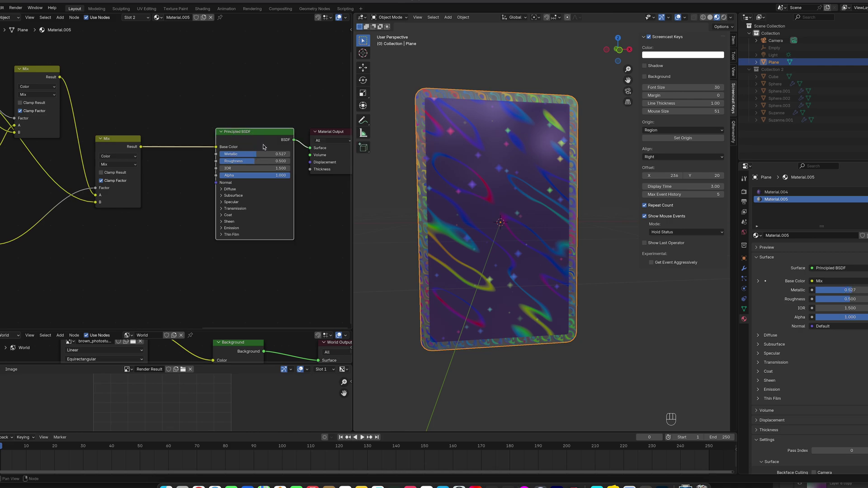
drag(251, 156, 265, 155)
- Darken the RGB node's grey slightly and check the border in the viewport
middle_drag(151, 121, 309, 150)
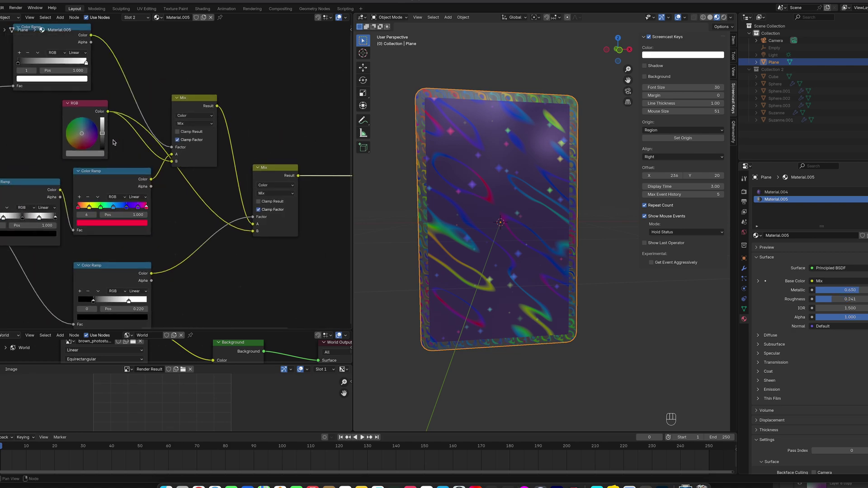
drag(103, 133, 102, 135)
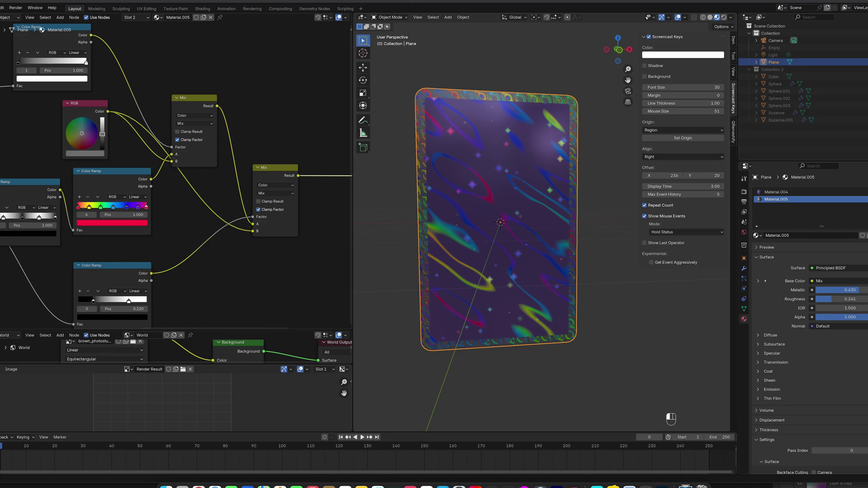
mouse_move(497, 138)
middle_down()
mouse_move(452, 141)
mouse_move(498, 137)
middle_up()
- Try adjusting the Magic Texture's Distortion while watching the border pattern
middle_drag(251, 146, 225, 145)
scroll(181, 150, up, 5)
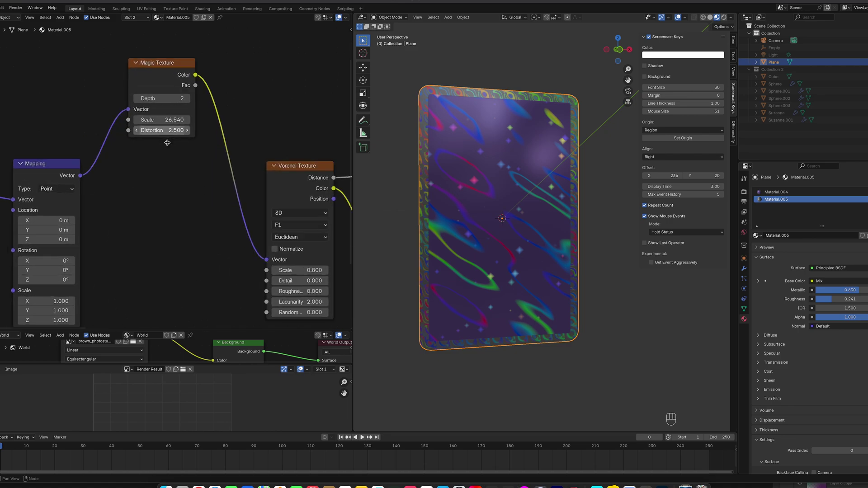
mouse_move(168, 131)
mouse_down()
mouse_move(156, 132)
mouse_move(183, 131)
mouse_up()
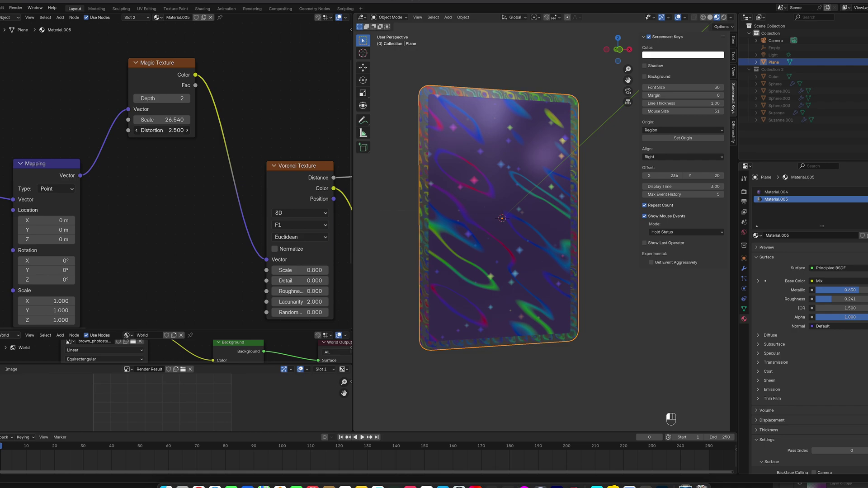
middle_drag(225, 165, 211, 134)
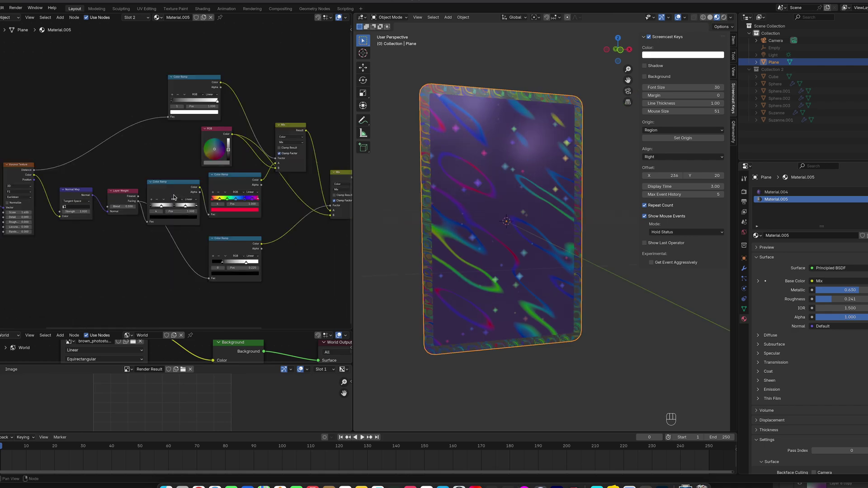
- Nudge the Color Ramp between the Layer Weight node and the rainbow Color Ramp
click(173, 197)
key(g)
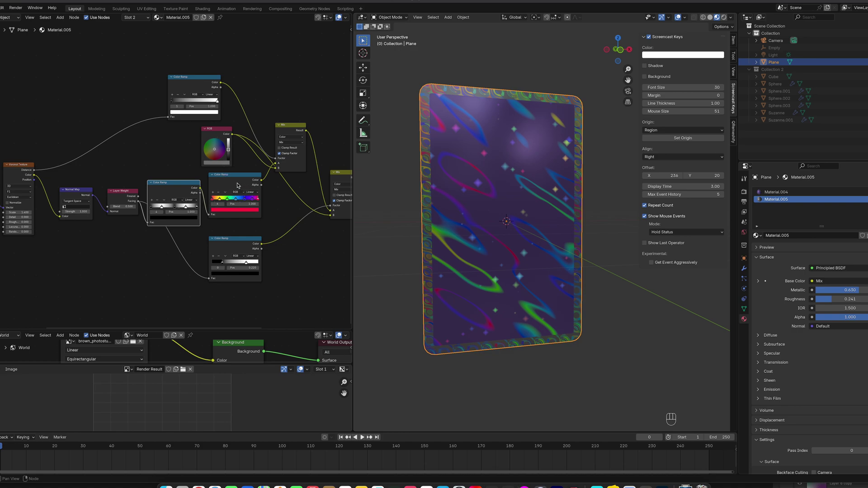
scroll(226, 140, down, 3)
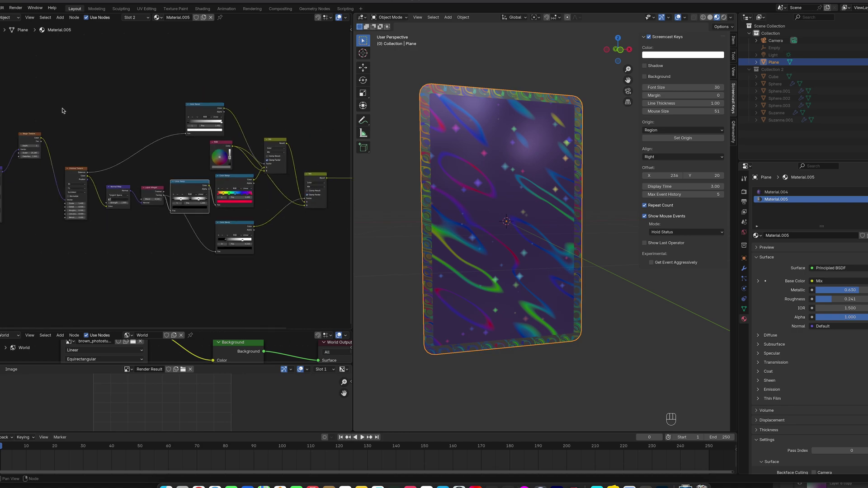
- Spread out the border material's nodes, moving the Mix nodes, RGB node and rainbow Color Ramp away from the greyscale ramp to make room
middle_drag(62, 111, 119, 114)
drag(3, 110, 298, 270)
key(g)
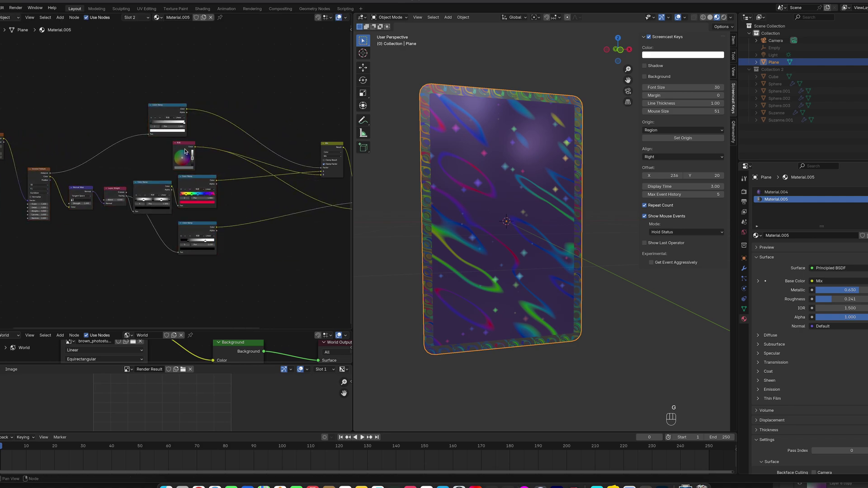
click(185, 151)
key(g)
click(275, 107)
click(196, 183)
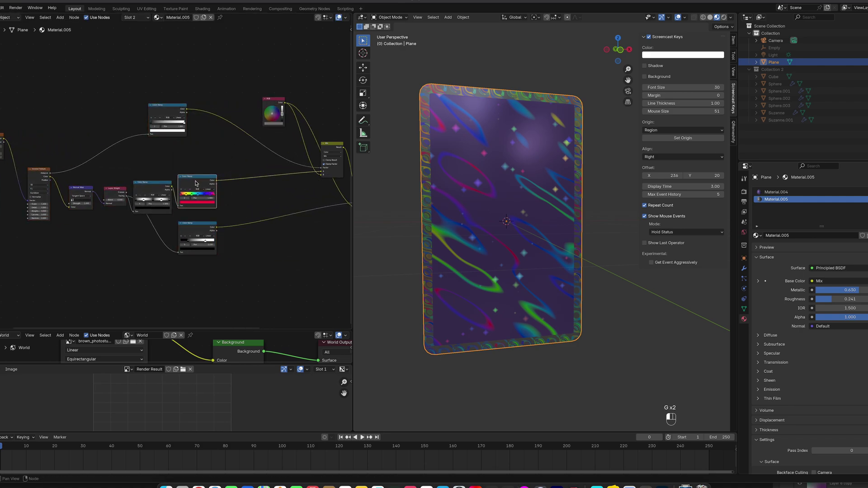
key(g)
click(244, 183)
scroll(232, 176, up, 2)
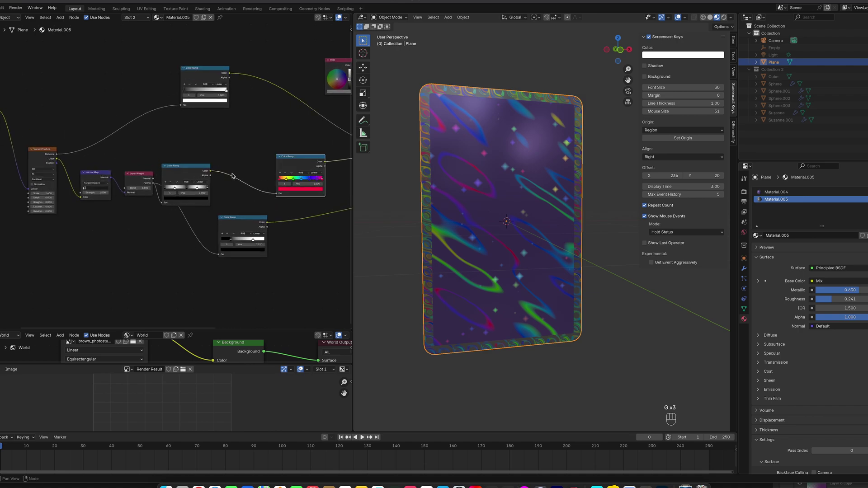
key(g)
click(239, 178)
- Duplicate the greyscale Color Ramp and insert the copy between it and the rainbow Color Ramp
key(shift+d)
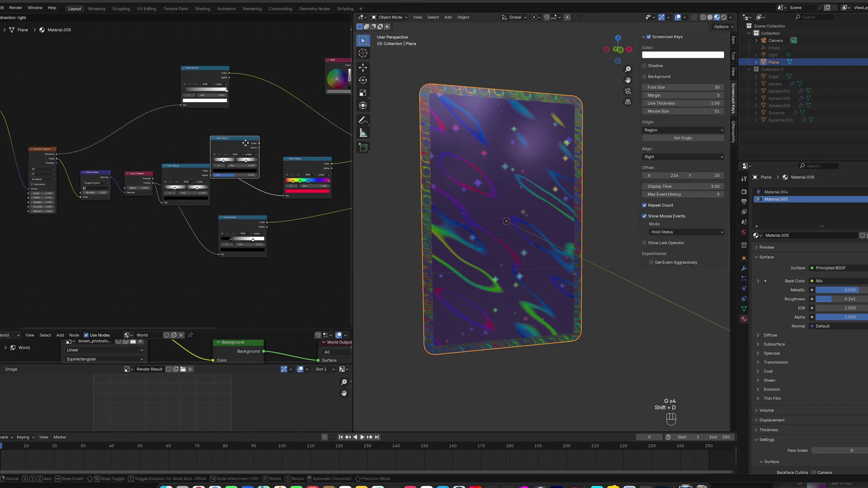
click(249, 161)
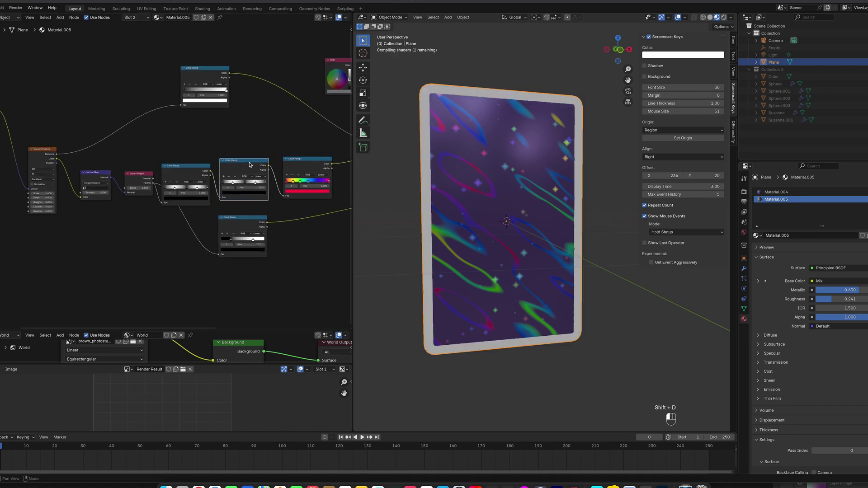
middle_drag(417, 182, 461, 176)
- Remove two stops from the duplicated Color Ramp and set its white middle stop to about position 0.430
scroll(190, 204, up, 2)
scroll(236, 152, up, 3)
middle_drag(191, 139, 110, 132)
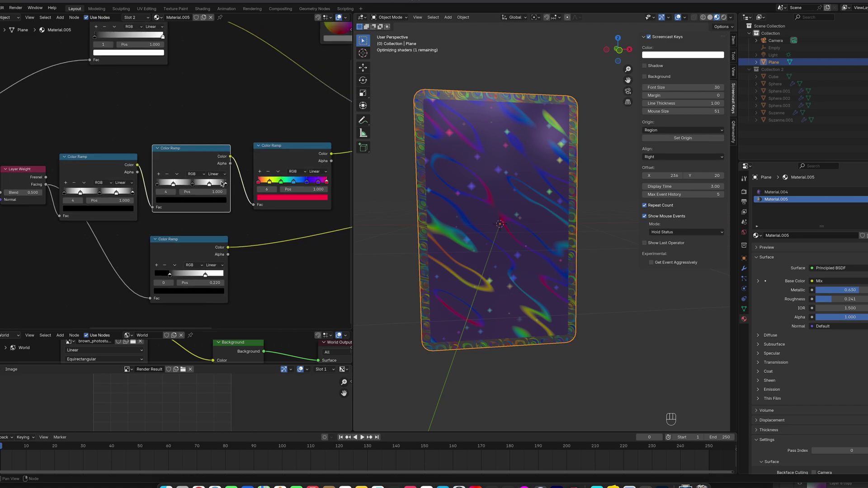
click(167, 174)
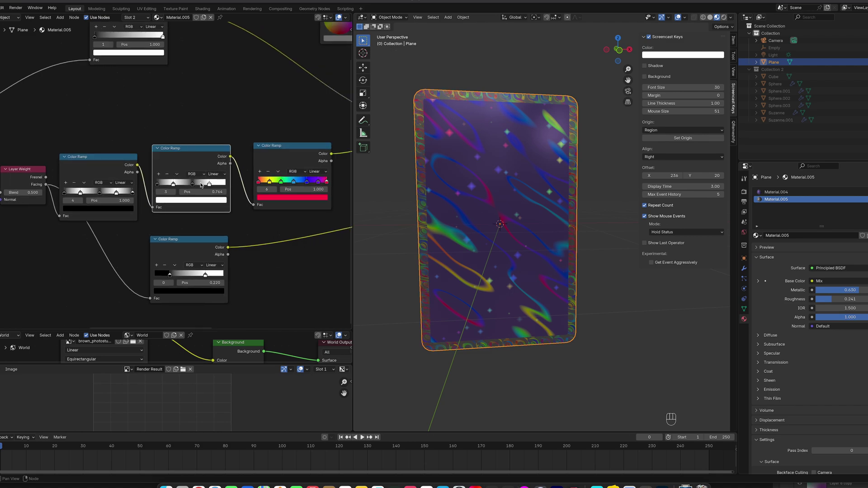
click(167, 175)
mouse_move(192, 182)
mouse_down()
mouse_move(241, 182)
mouse_move(186, 183)
mouse_up()
mouse_move(470, 181)
middle_down()
mouse_move(497, 197)
mouse_move(538, 186)
middle_up()
- Switch the viewport to Rendered shading and enable the Transparent film option in the render settings
key(z)
click(518, 148)
click(744, 191)
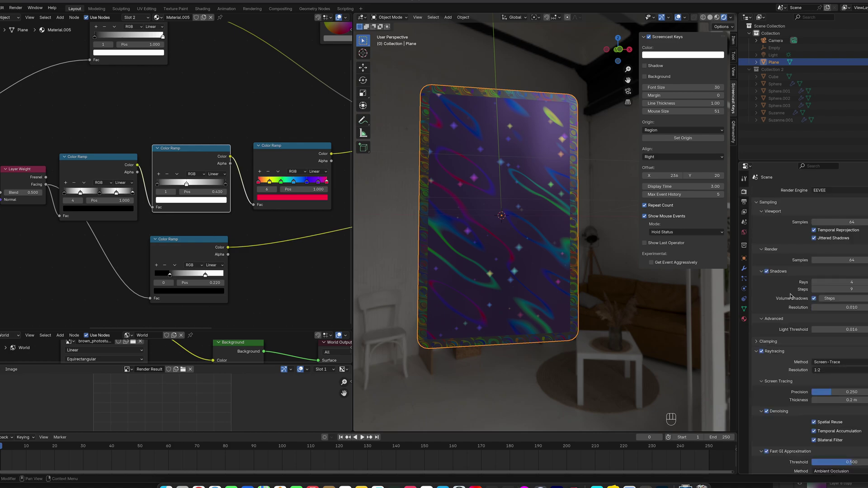
scroll(788, 307, down, 6)
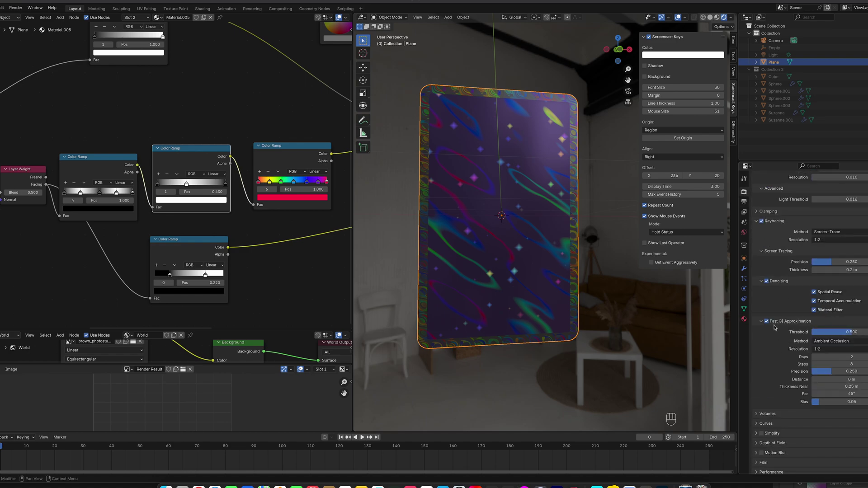
scroll(767, 436, down, 2)
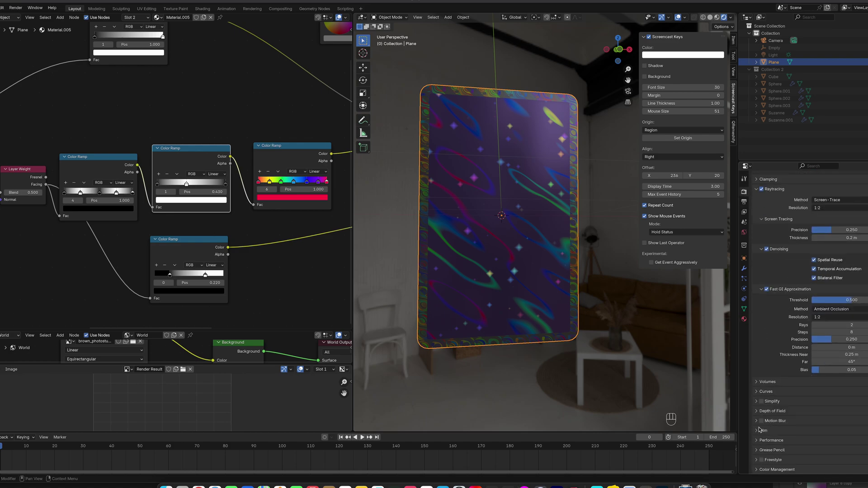
click(761, 430)
click(811, 450)
mouse_move(584, 247)
middle_down()
mouse_move(568, 241)
mouse_move(584, 243)
middle_up()
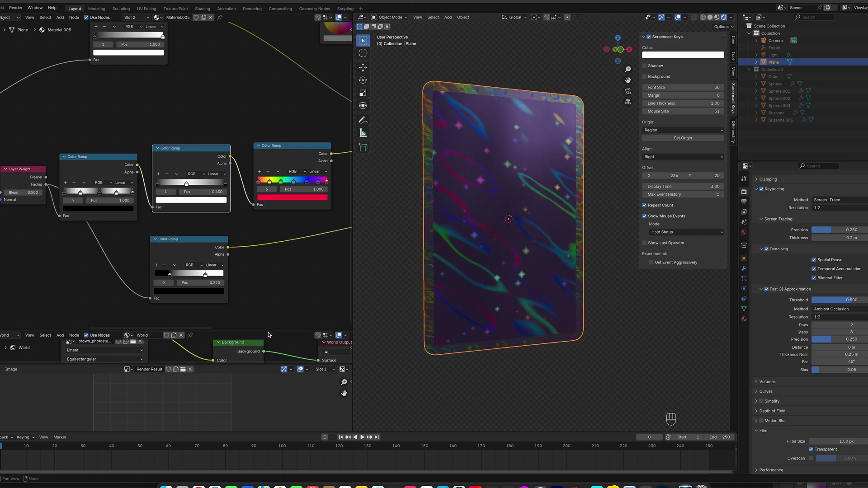
- Set the World Background node's Strength to 0.5 and inspect the card from other angles
drag(268, 331, 268, 300)
double_click(252, 352)
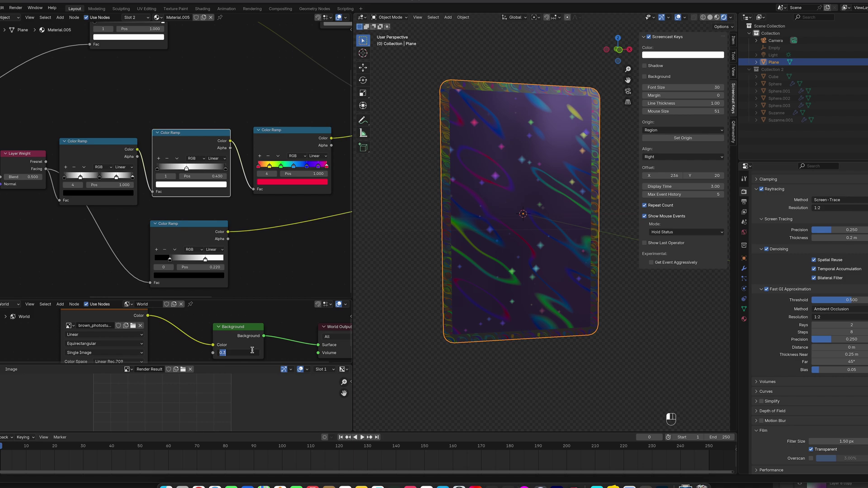
text(0.5)
key(Return)
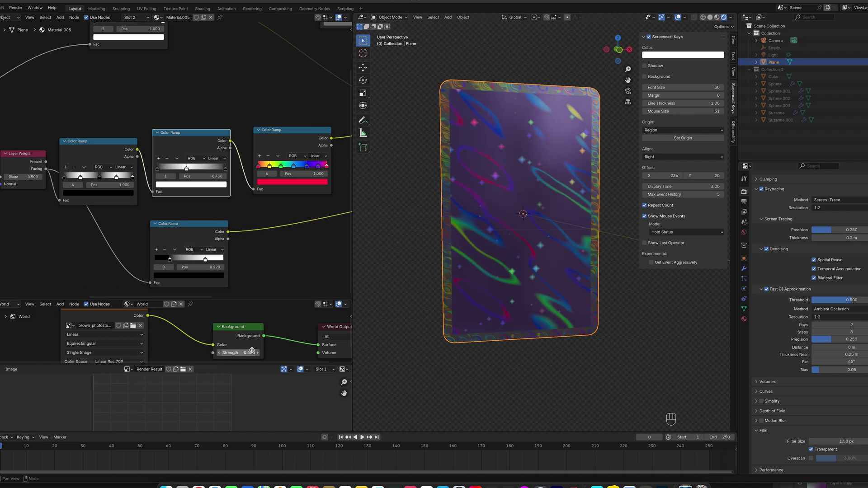
middle_drag(490, 207, 511, 176)
shift+middle_drag(511, 176, 510, 204)
middle_drag(509, 185, 506, 212)
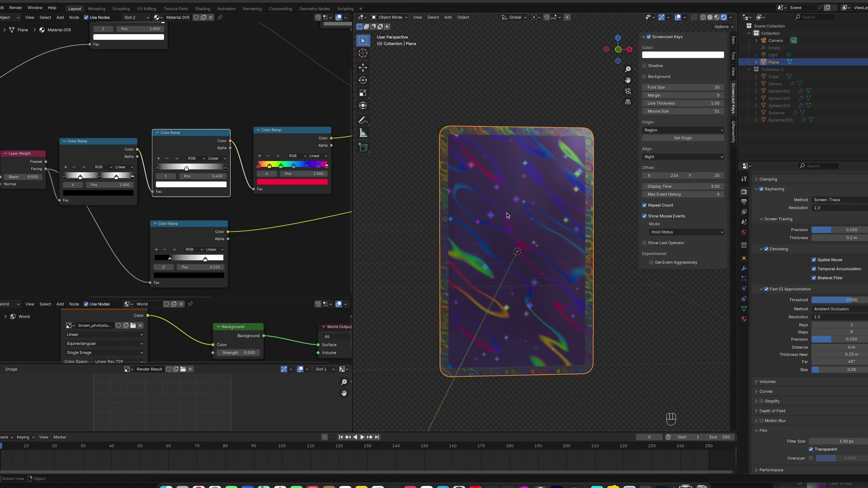
- Shift the white stop of the lower greyscale Color Ramp fed by Layer Weight to the ramp's far end
scroll(461, 149, up, 3)
middle_drag(461, 148, 475, 175)
scroll(180, 159, down, 6)
middle_drag(186, 130, 204, 148)
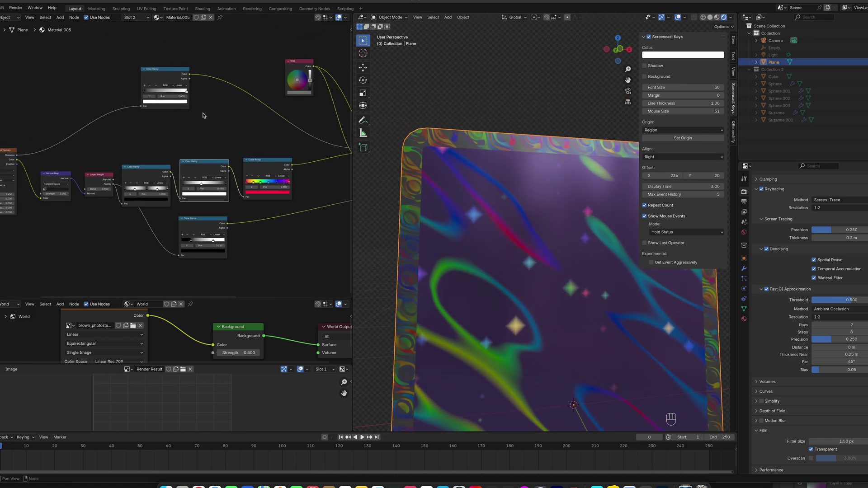
mouse_move(186, 93)
mouse_down()
mouse_move(170, 92)
mouse_move(190, 92)
mouse_up()
drag(214, 244, 243, 242)
middle_drag(431, 186, 427, 193)
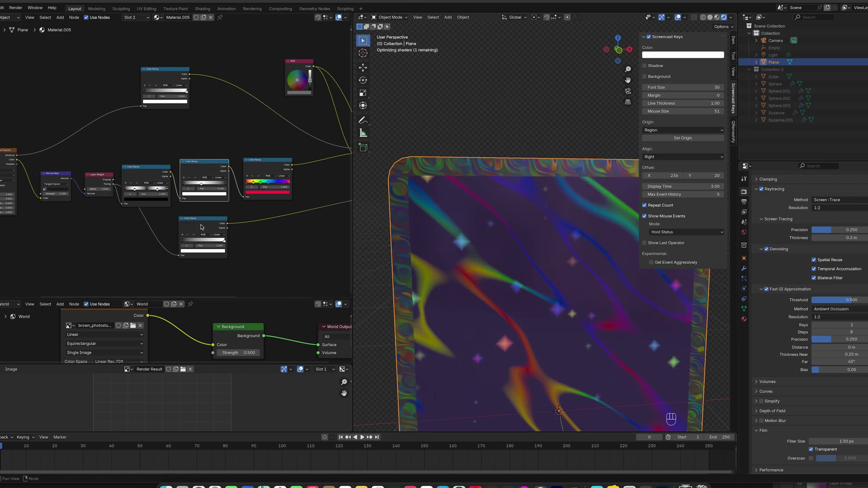
- Move the white stop of the Color Ramp fed by the Voronoi Distance inward and compare the border pattern from several angles
drag(217, 243, 198, 241)
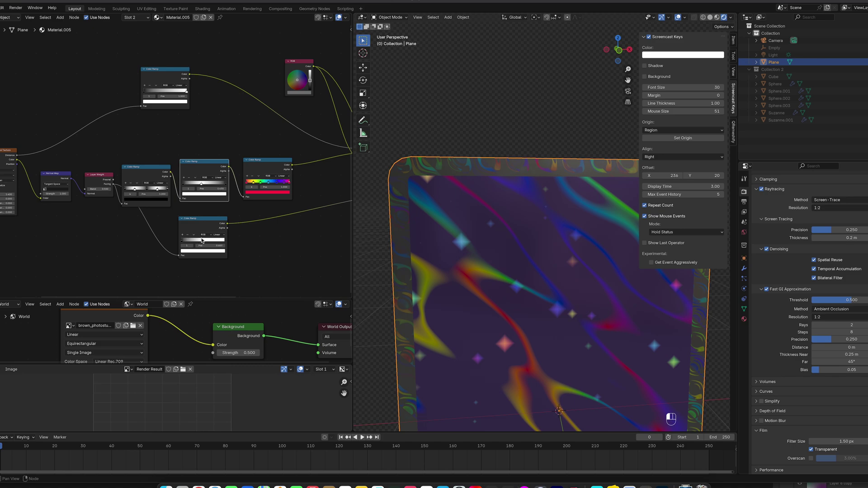
middle_drag(476, 206, 489, 197)
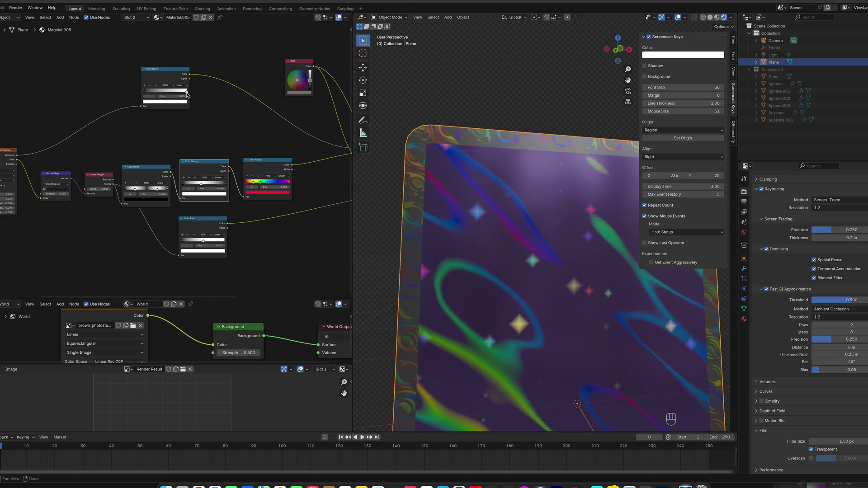
mouse_move(176, 92)
mouse_down()
mouse_move(147, 93)
mouse_move(169, 94)
mouse_up()
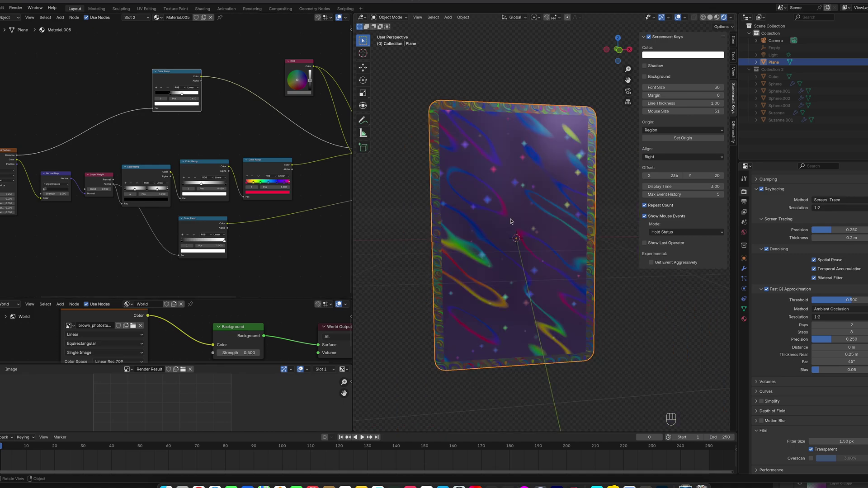
middle_drag(510, 221, 498, 218)
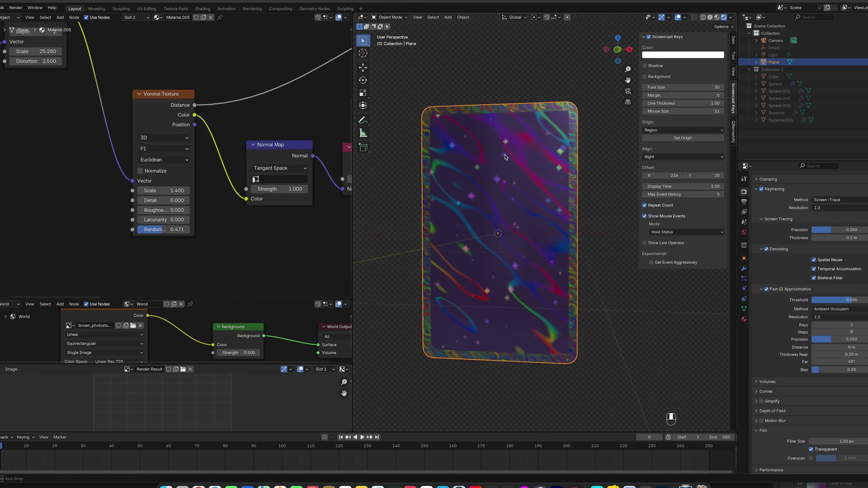
middle_drag(501, 164, 533, 215)
scroll(342, 167, down, 3)
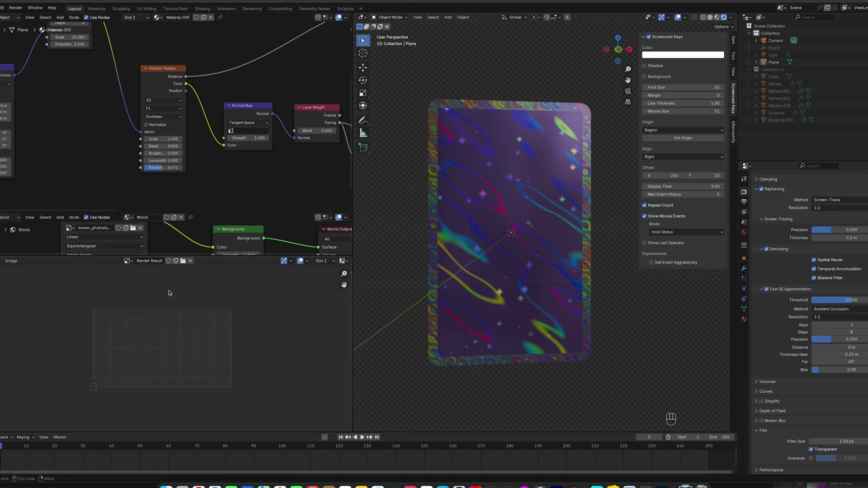
- Preview Oxolotl_Render8.jpg and Oxolotl_Render7.png in the Image Editor and resize the editors around the image
click(127, 264)
click(146, 290)
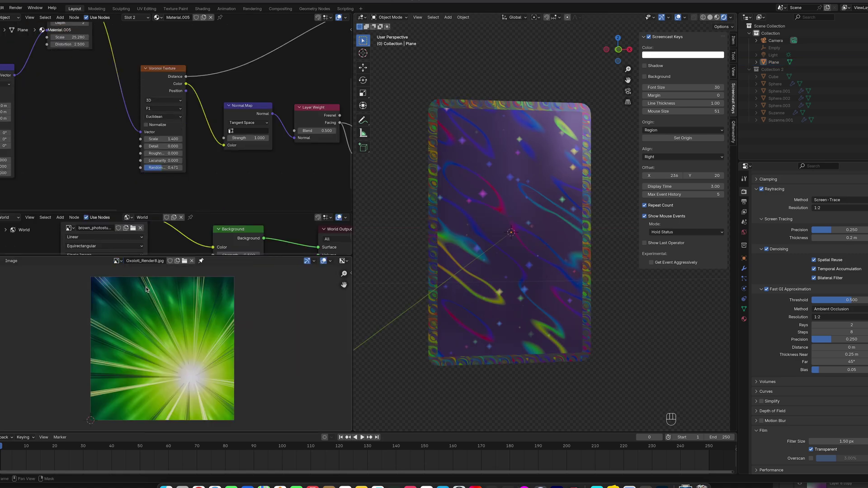
click(119, 262)
click(136, 281)
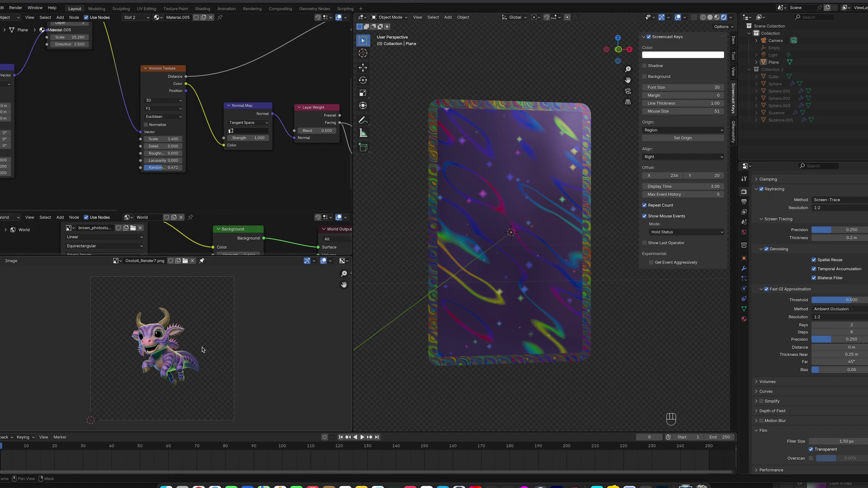
drag(197, 257, 191, 321)
drag(191, 213, 190, 262)
scroll(158, 149, down, 3)
middle_drag(159, 150, 166, 181)
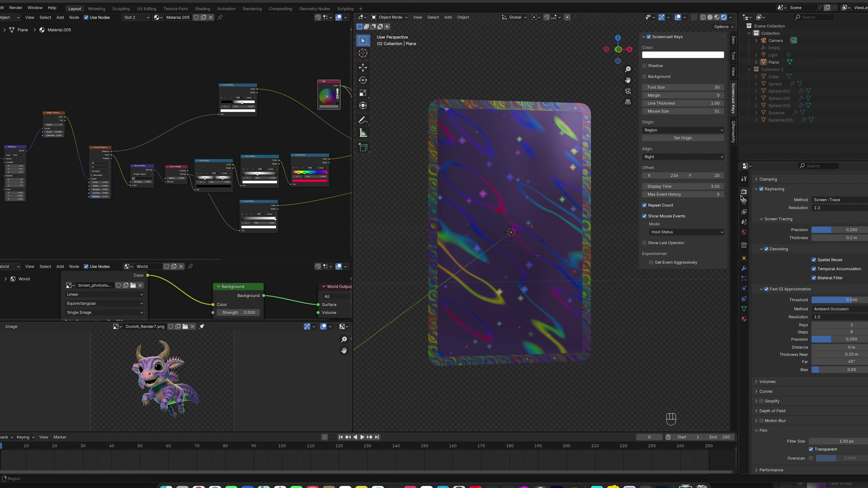
- Select the card's Material.004 slot and locate its lower rainbow Color Ramp and Mix node
click(744, 318)
scroll(806, 245, up, 8)
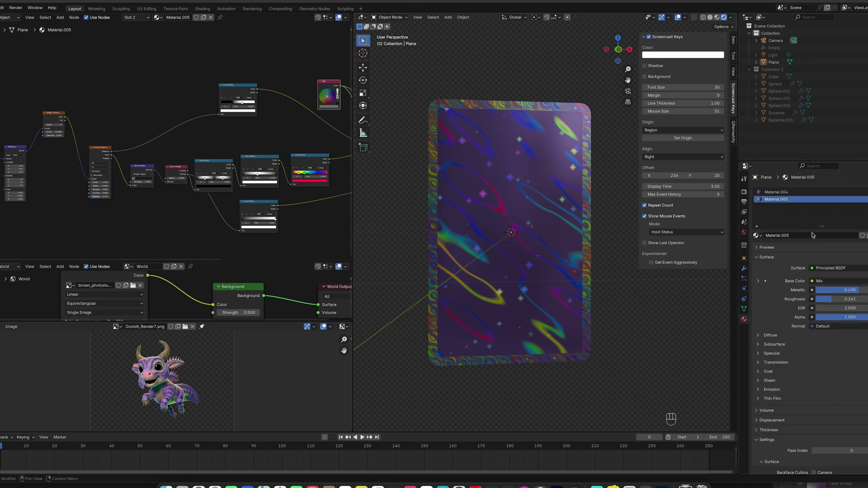
click(775, 192)
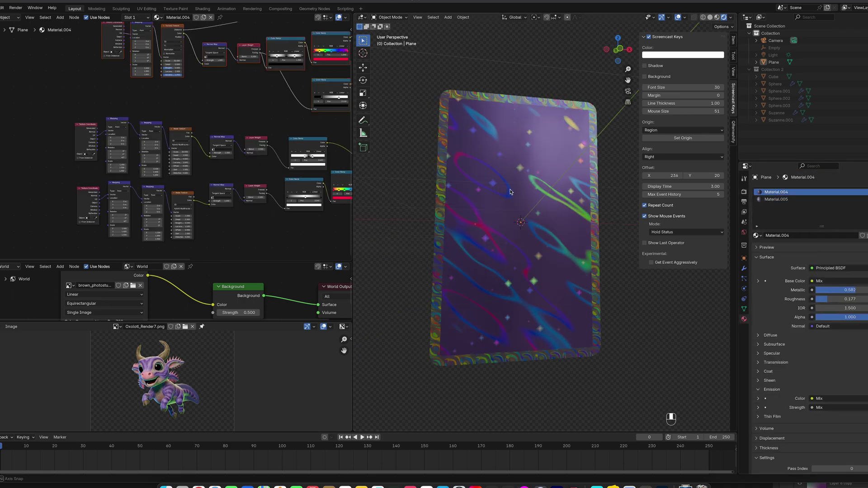
scroll(185, 108, down, 6)
middle_drag(254, 118, 266, 100)
scroll(188, 142, up, 3)
scroll(212, 149, up, 1)
scroll(264, 158, up, 2)
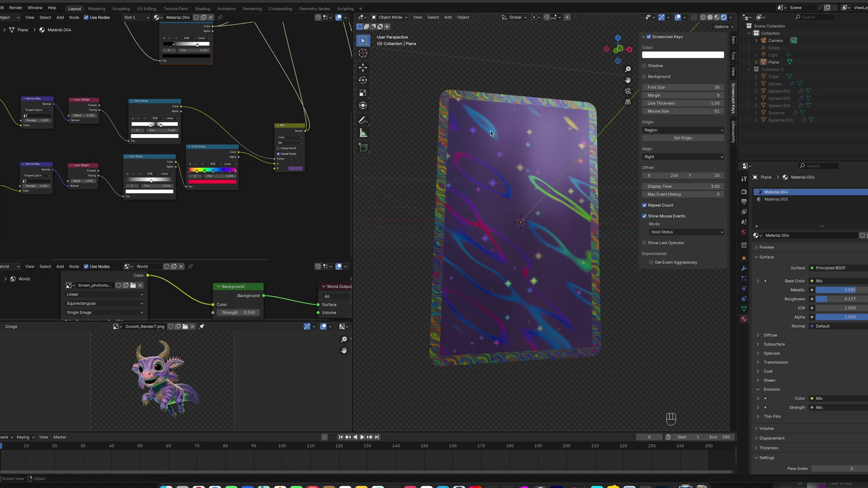
scroll(276, 186, down, 4)
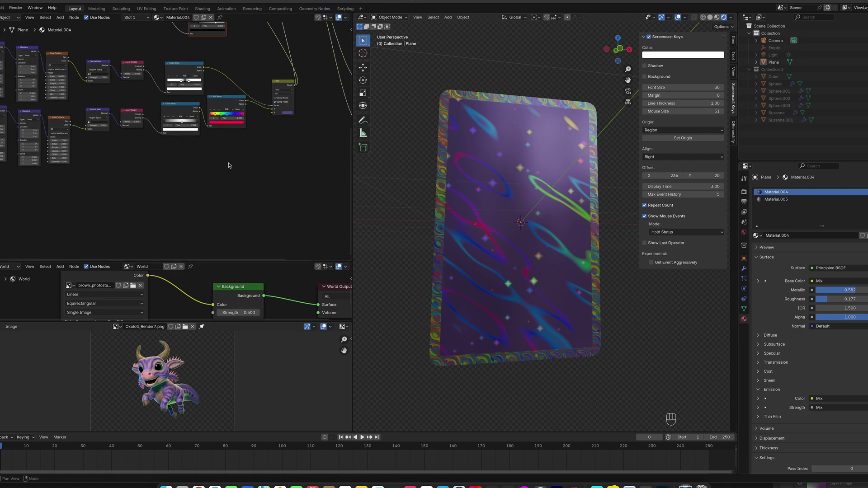
- Add an Image Texture node below the existing Material.004 nodes and load Oxolotl_Render8.jpg into it
key(shift+a)
text(Ima)
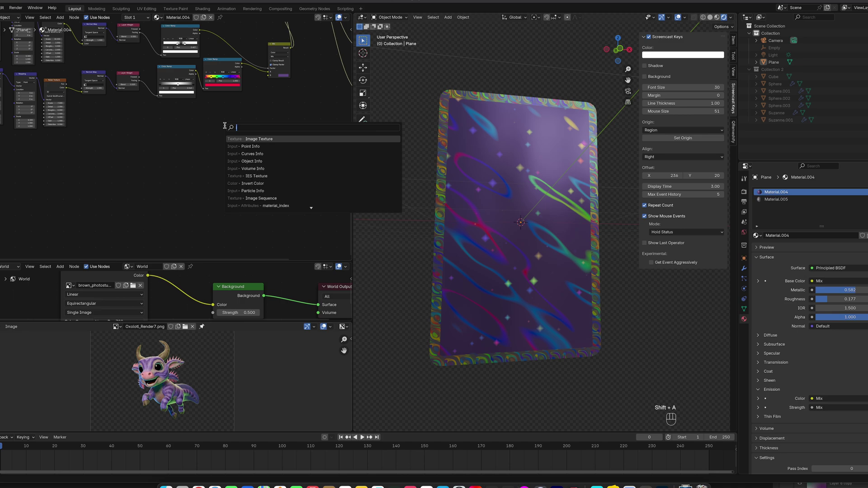
key(Return)
click(152, 150)
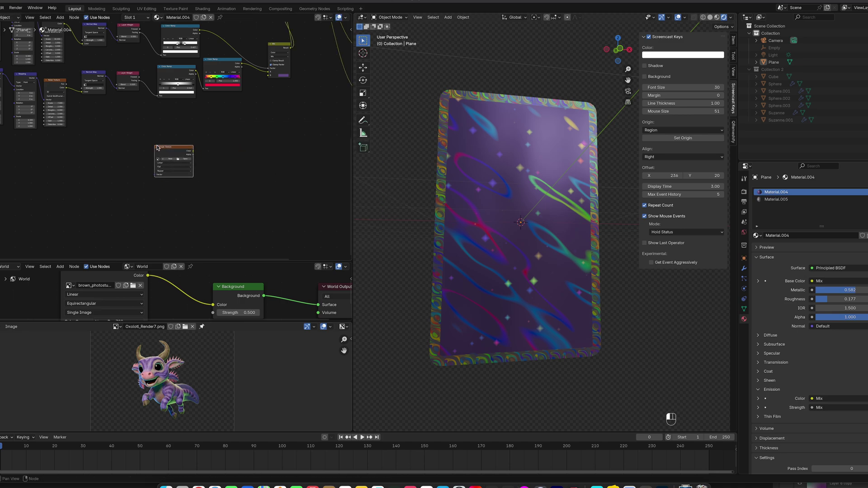
scroll(189, 150, up, 5)
middle_drag(191, 152, 193, 98)
scroll(179, 126, up, 3)
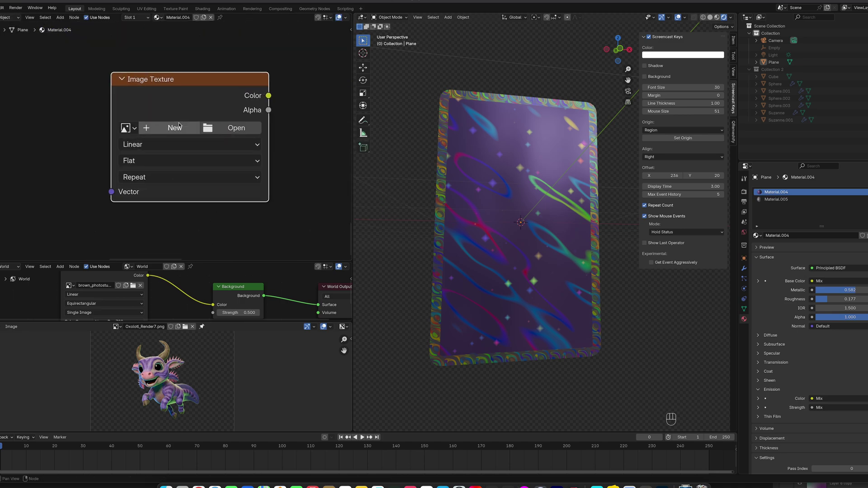
click(127, 130)
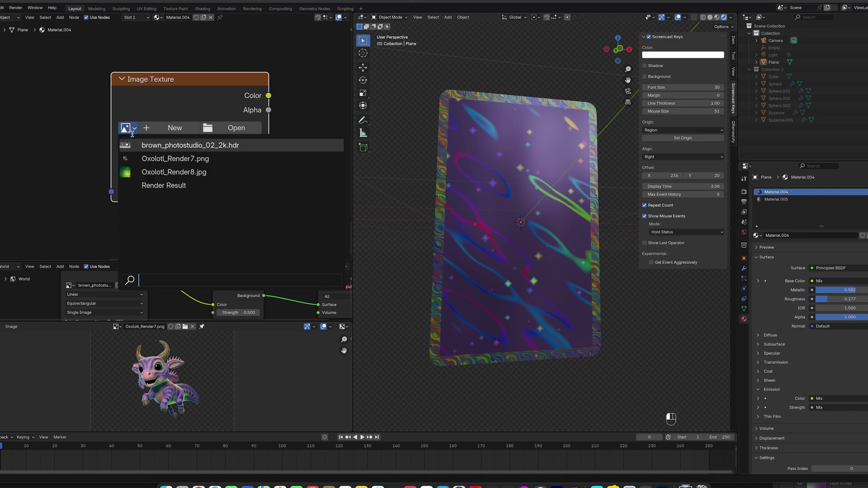
click(154, 172)
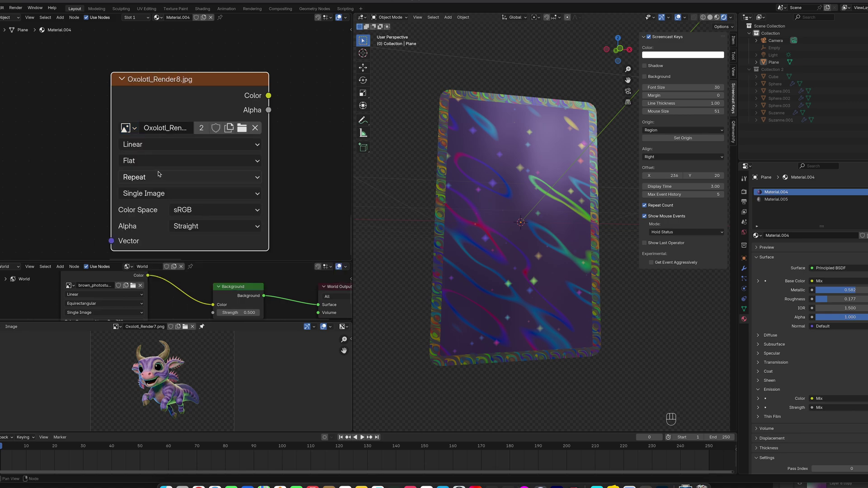
- Reposition the Oxolotl_Render8.jpg texture node and connect its Color output to the Mix node's B input
scroll(179, 105, down, 5)
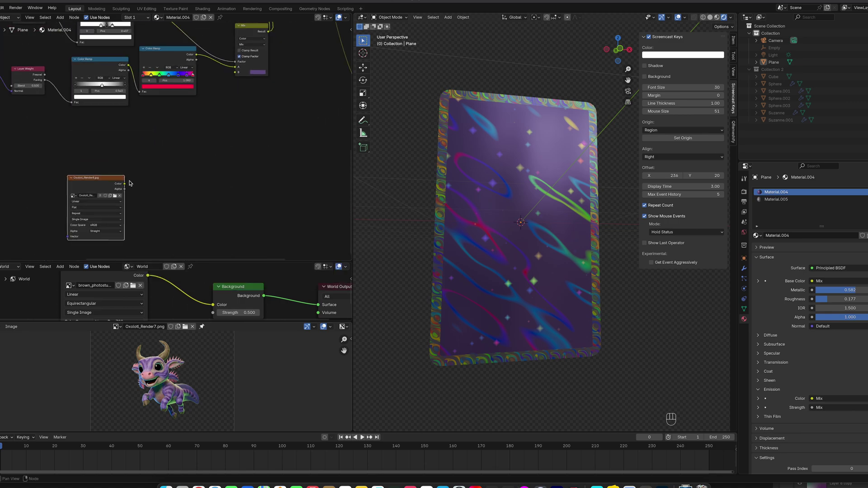
key(g)
click(83, 164)
drag(95, 168, 236, 72)
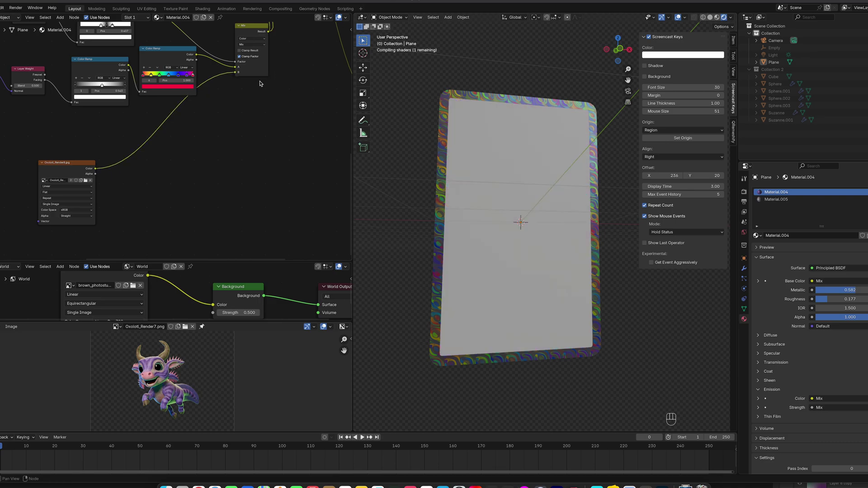
- Enter Edit Mode on the card, select its whole mesh, and select all its UVs in an enlarged UV Editor
middle_drag(460, 190, 549, 153)
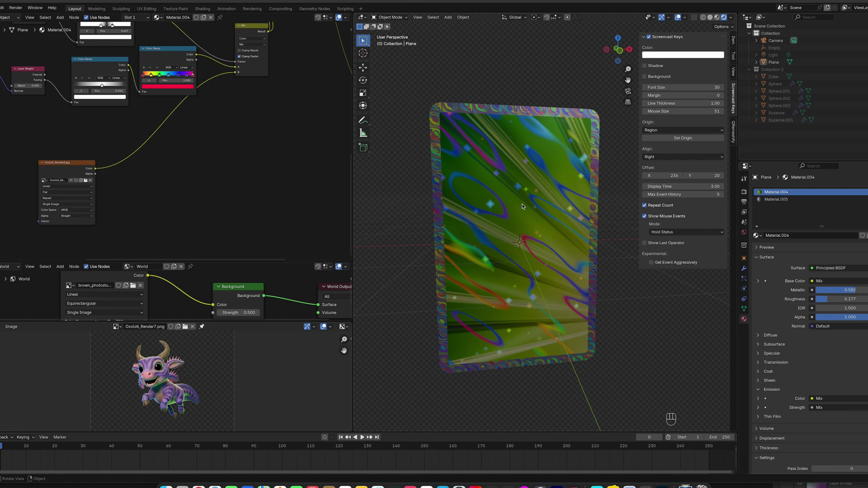
key(Tab)
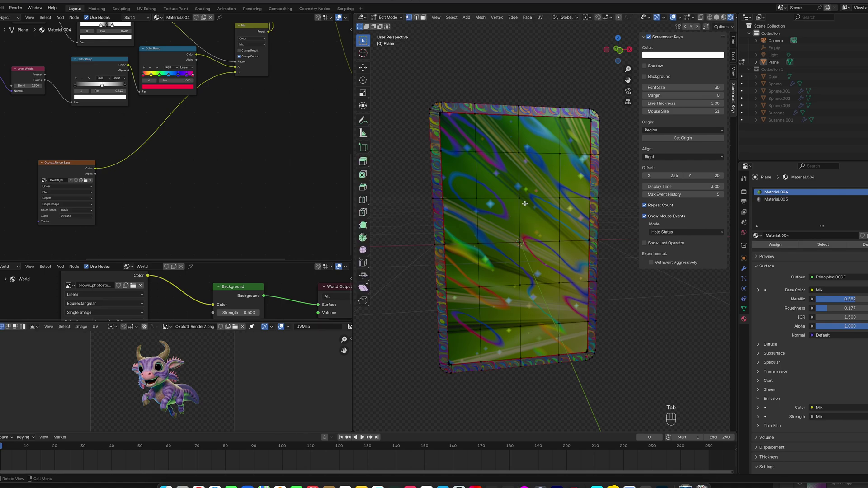
key(a)
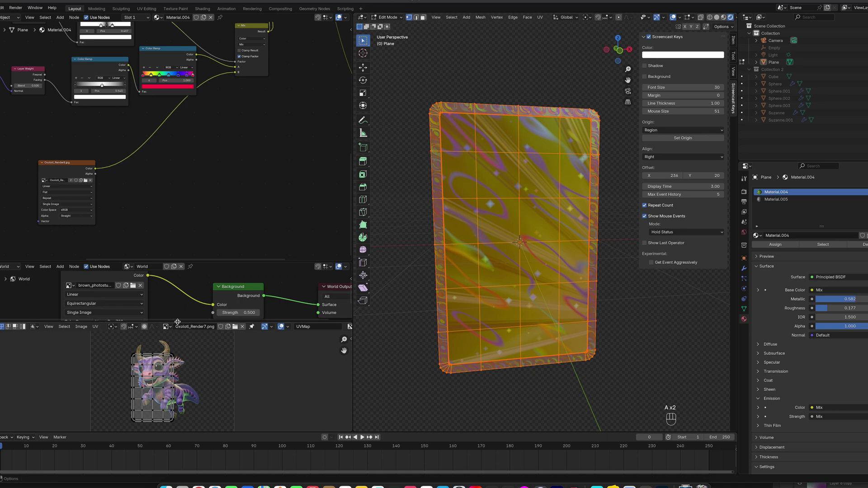
drag(27, 321, 28, 290)
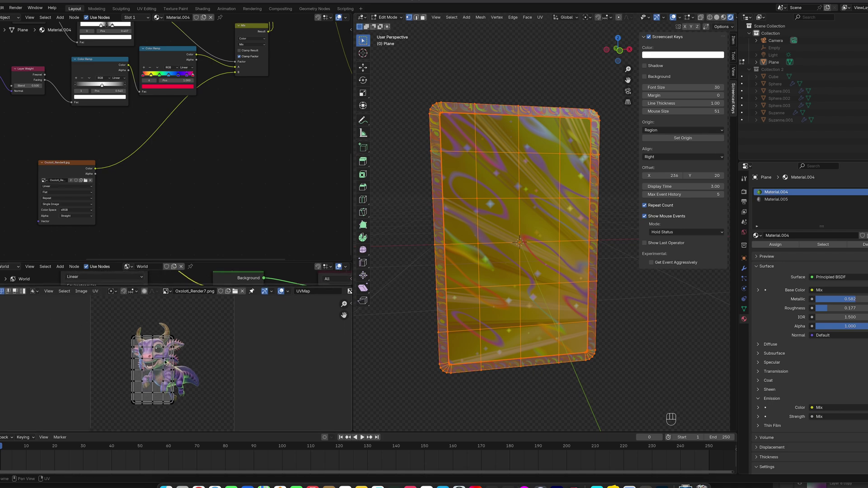
mouse_move(189, 366)
middle_down()
mouse_move(185, 335)
mouse_move(180, 360)
middle_up()
key(a)
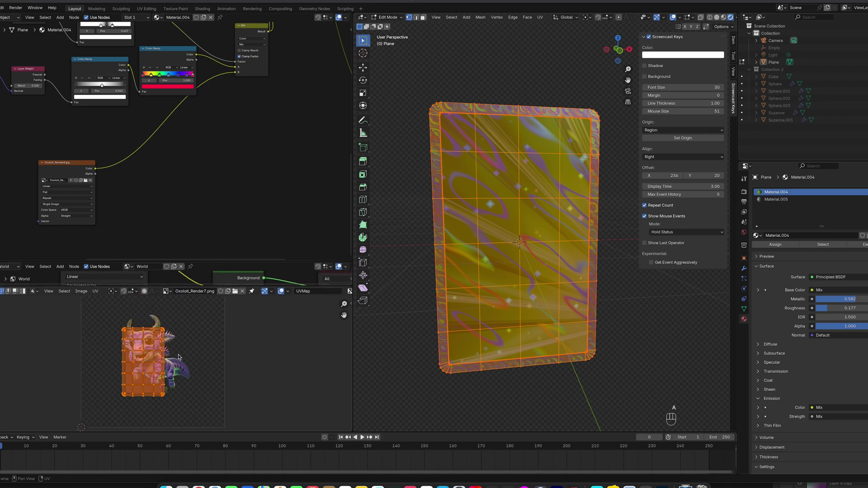
- Scale up and move the card's UV layout so it surrounds the Oxolotl creature in the image
key(g)
key(s)
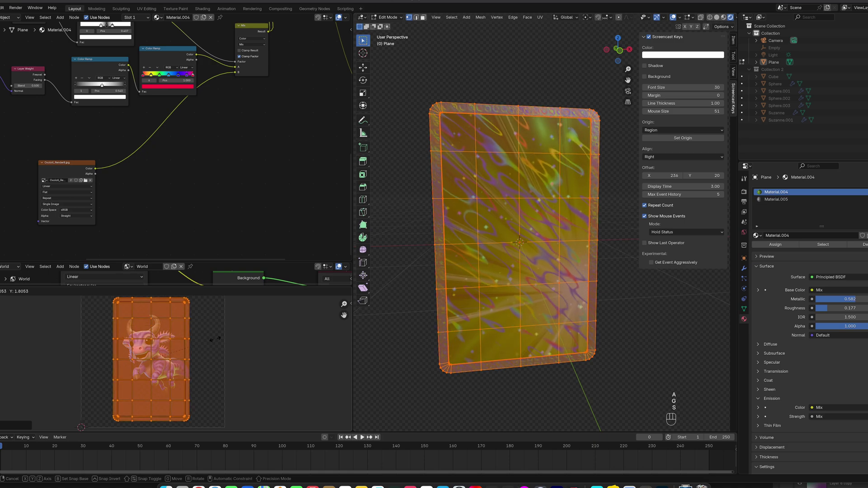
click(202, 345)
key(g)
click(205, 345)
key(s)
click(203, 343)
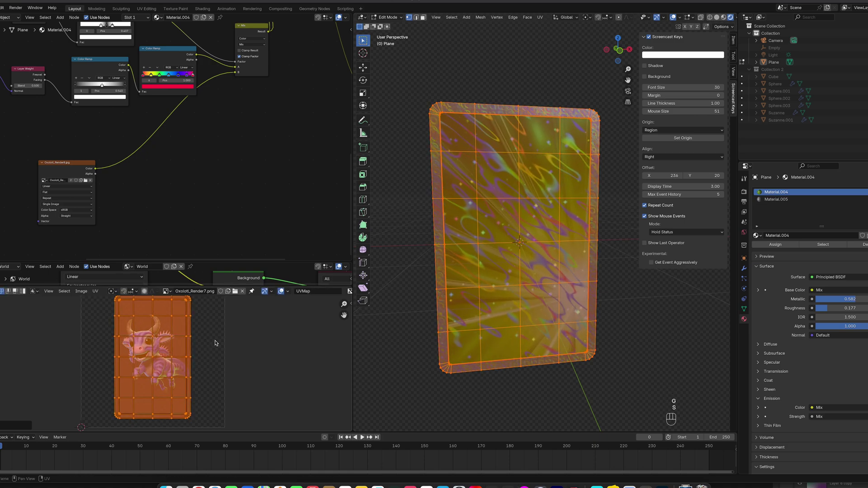
- Fine-tune the UV layout's size and position to fit nearly the full image height around the creature, and return to Object Mode
scroll(215, 341, down, 2)
middle_drag(215, 341, 206, 350)
key(s)
click(198, 343)
key(g)
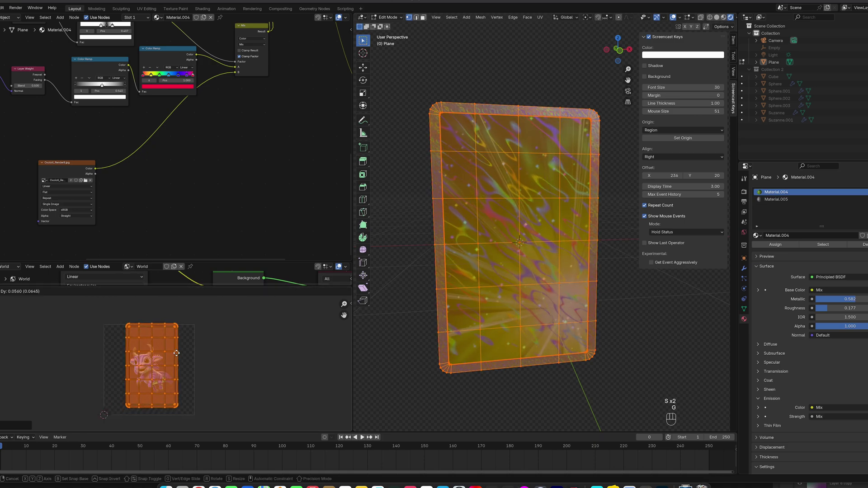
click(184, 354)
key(s)
click(185, 353)
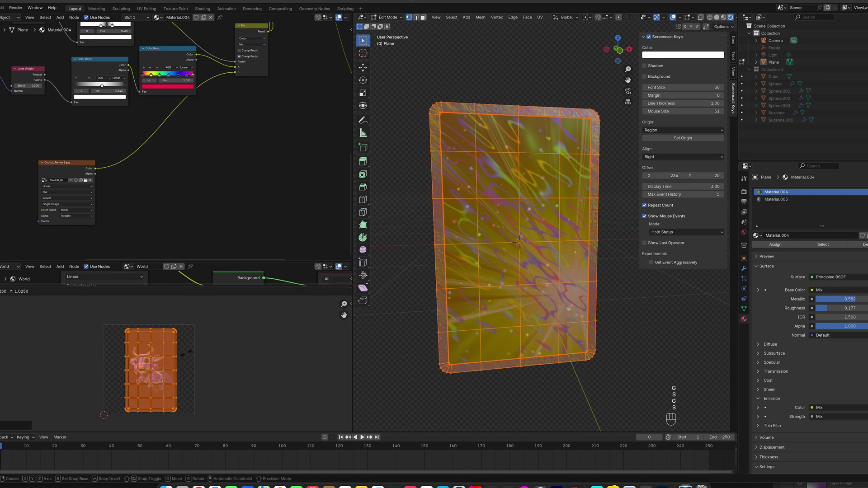
key(g)
click(186, 352)
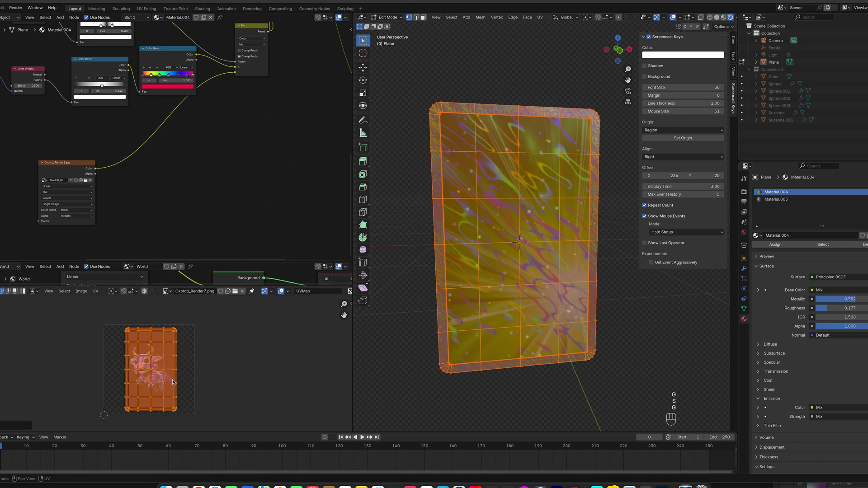
middle_drag(508, 258, 390, 275)
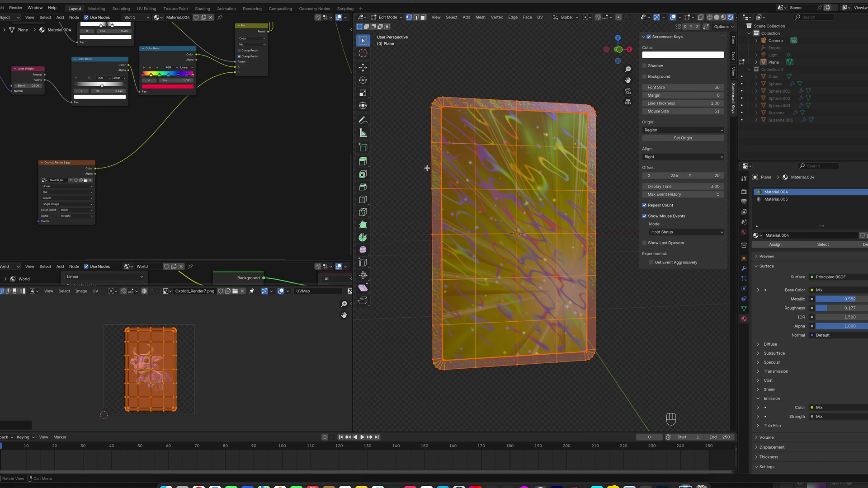
scroll(496, 134, up, 2)
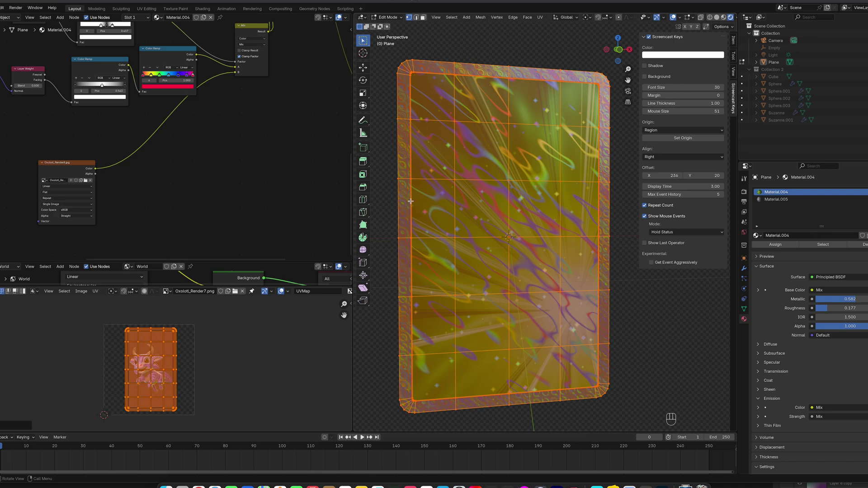
key(Tab)
key(Tab)
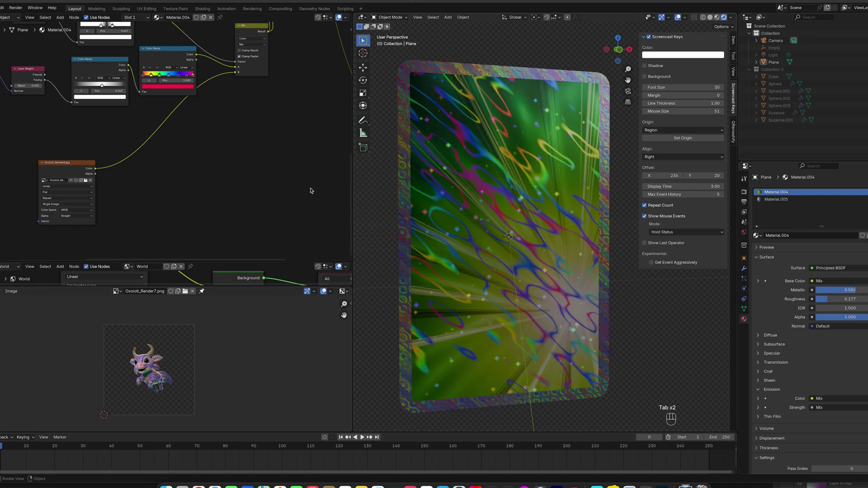
- Set the upper streak Noise Texture's Scale to 15 in Material.004, after trying 20
shift+middle_drag(142, 136, 268, 209)
shift+middle_drag(73, 181, 235, 198)
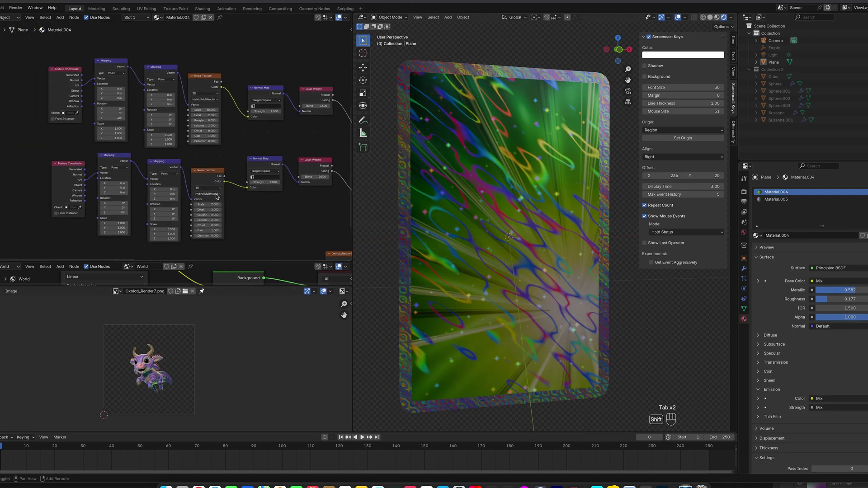
scroll(114, 188, up, 2)
shift+middle_drag(81, 170, 128, 150)
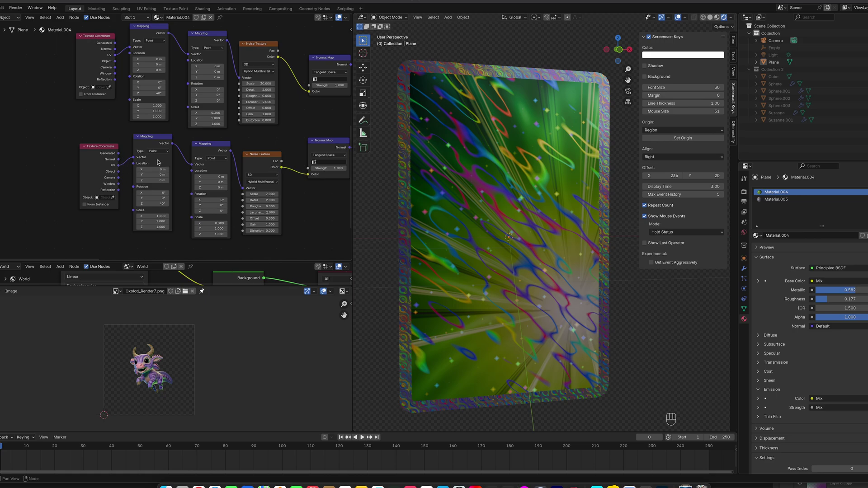
middle_drag(204, 131, 186, 141)
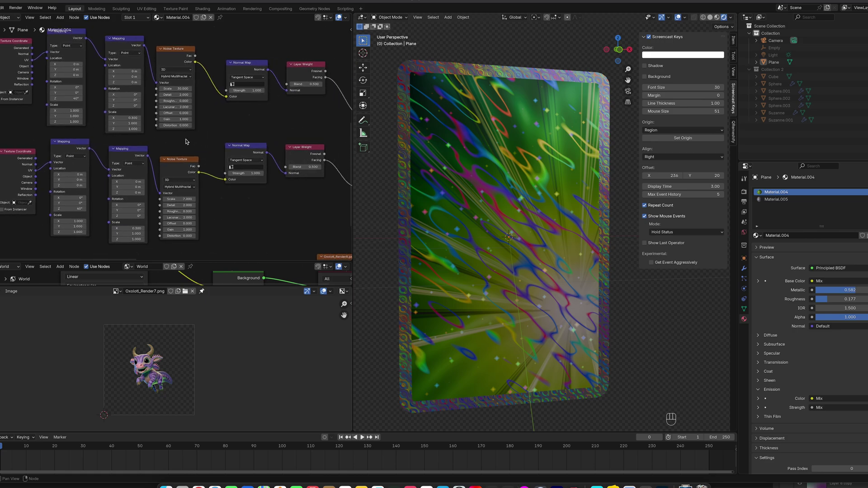
click(176, 88)
text(20)
key(Return)
click(184, 89)
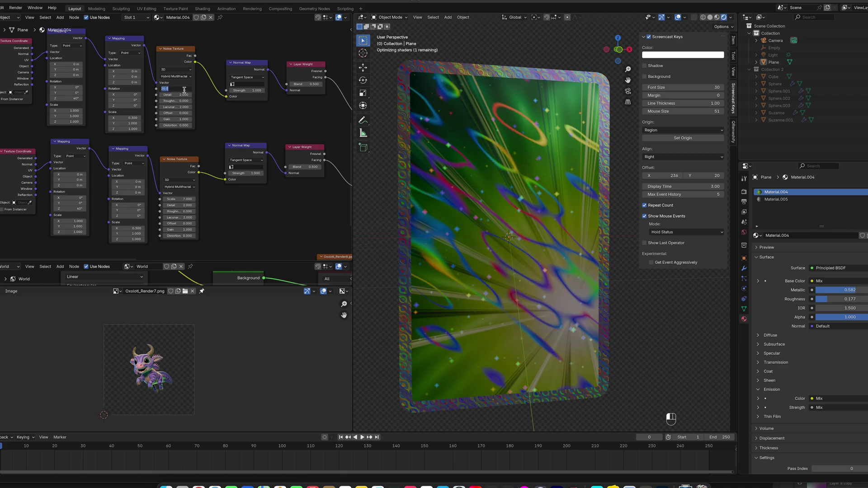
text(15)
key(Return)
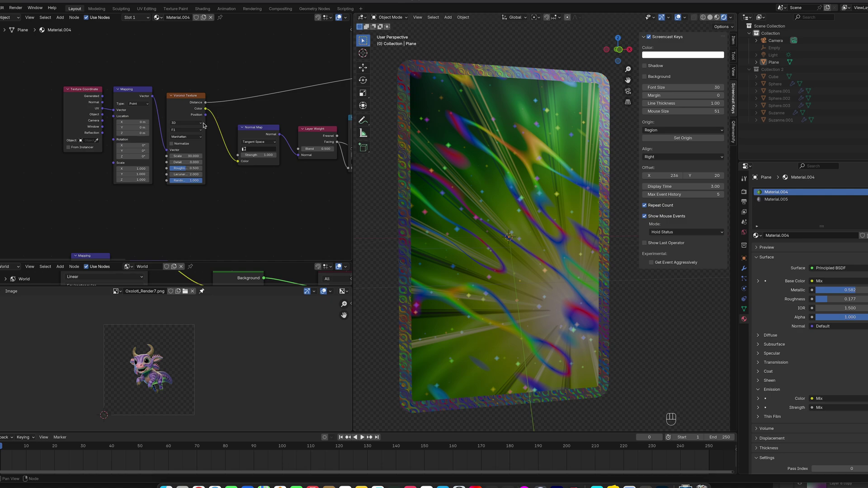
- Try different Scale values on the sparkle Voronoi Texture in Material.004 and settle on 20
double_click(185, 155)
text(150)
key(Return)
double_click(192, 156)
text(1)
key(Return)
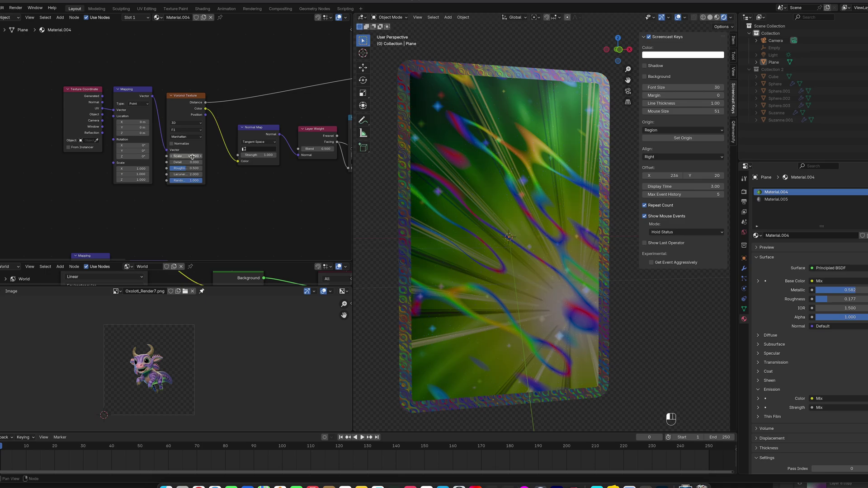
drag(196, 156, 186, 156)
mouse_move(585, 183)
middle_down()
mouse_move(619, 180)
mouse_move(576, 182)
middle_up()
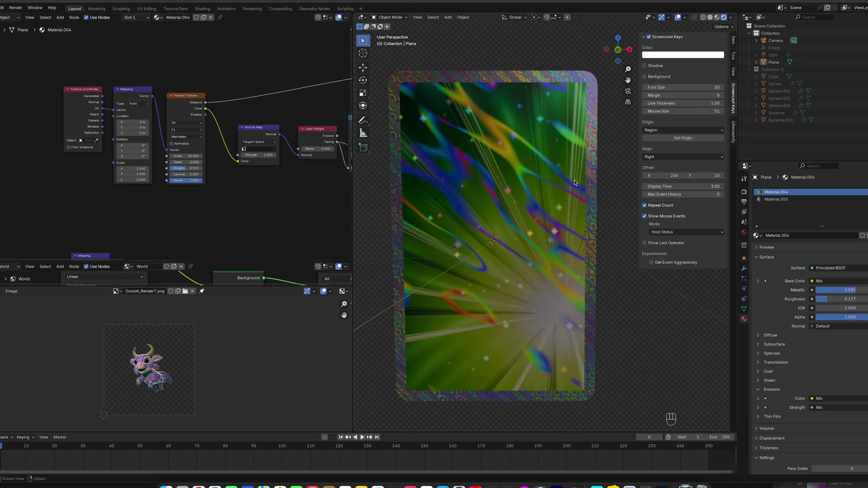
- Select the border's Material.005 slot and try Magic Texture Scale values of 10 and 15, settling on about 12.8
click(774, 199)
middle_drag(248, 245, 245, 174)
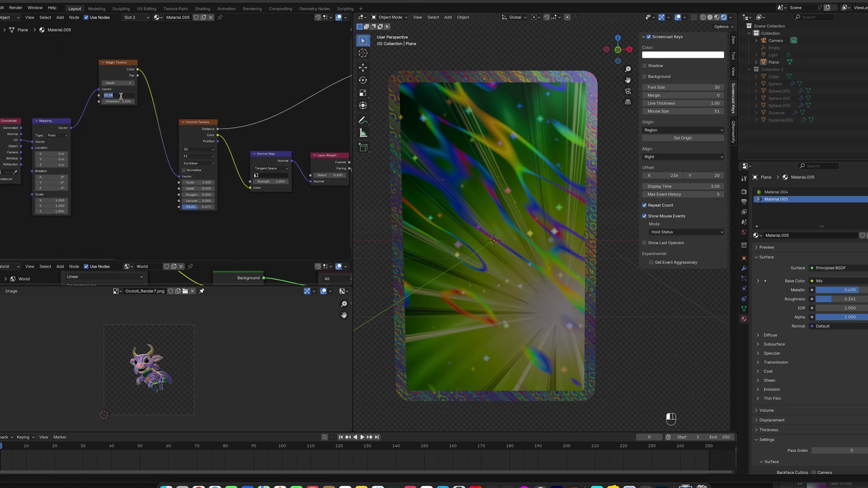
text(10)
key(Return)
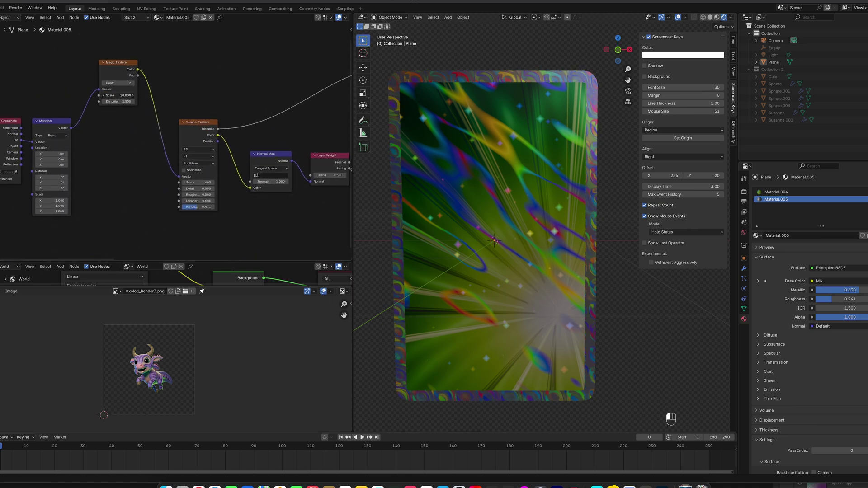
click(122, 94)
text(15)
key(Return)
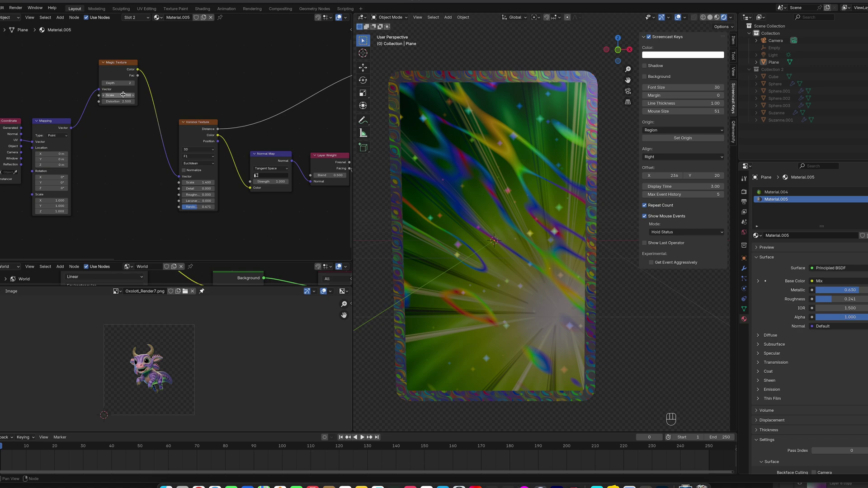
middle_drag(491, 115, 500, 104)
drag(120, 100, 105, 100)
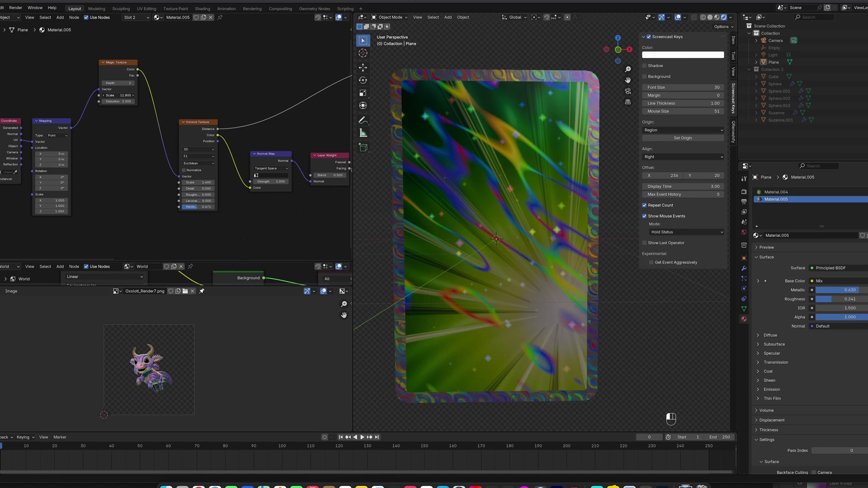
- Set the border Magic Texture's Distortion to 1.9 and check the pattern from several angles
middle_drag(486, 122, 493, 126)
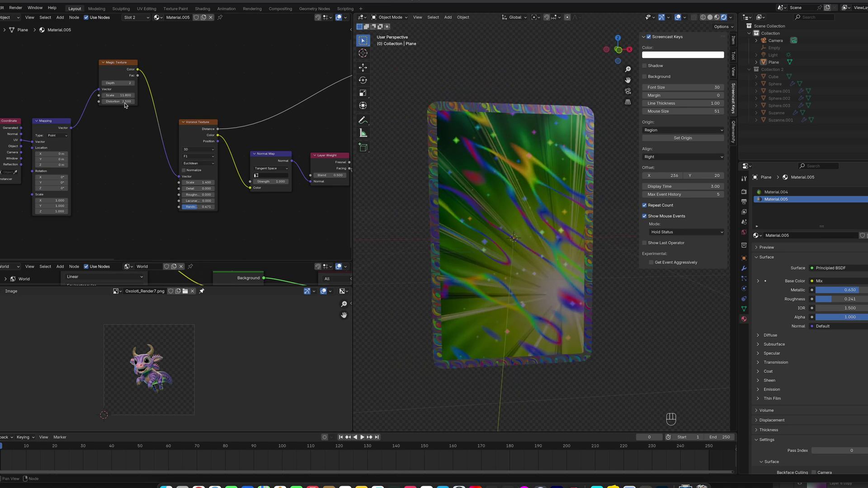
drag(119, 101, 91, 101)
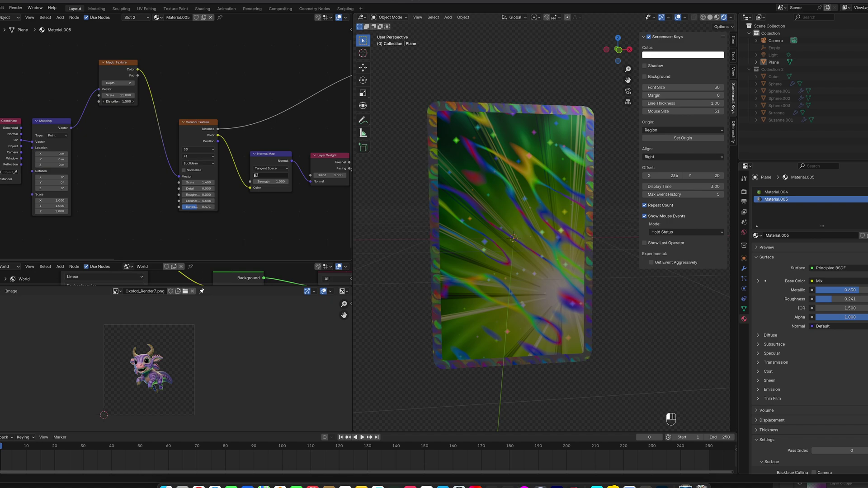
drag(95, 102, 104, 102)
middle_drag(457, 151, 513, 180)
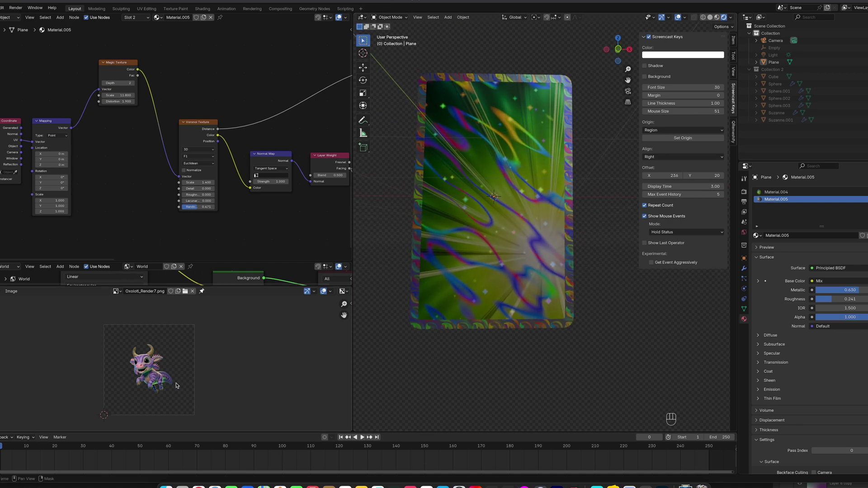
middle_drag(498, 248, 685, 305)
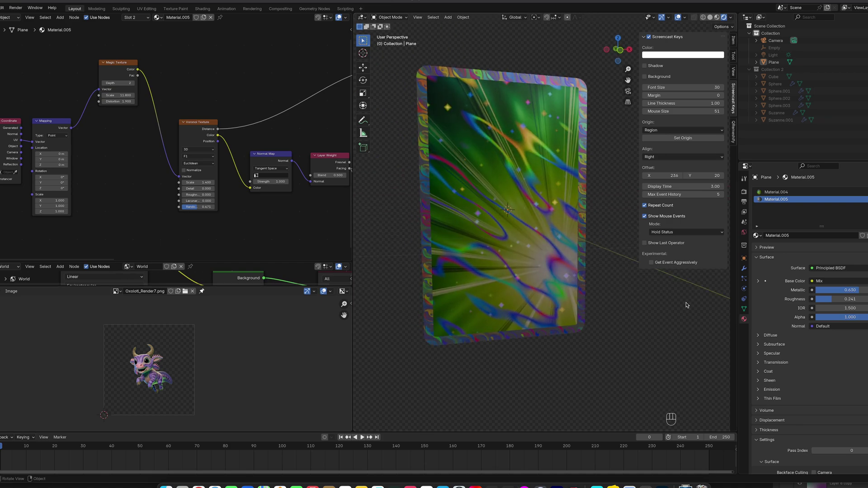
middle_drag(509, 223, 541, 262)
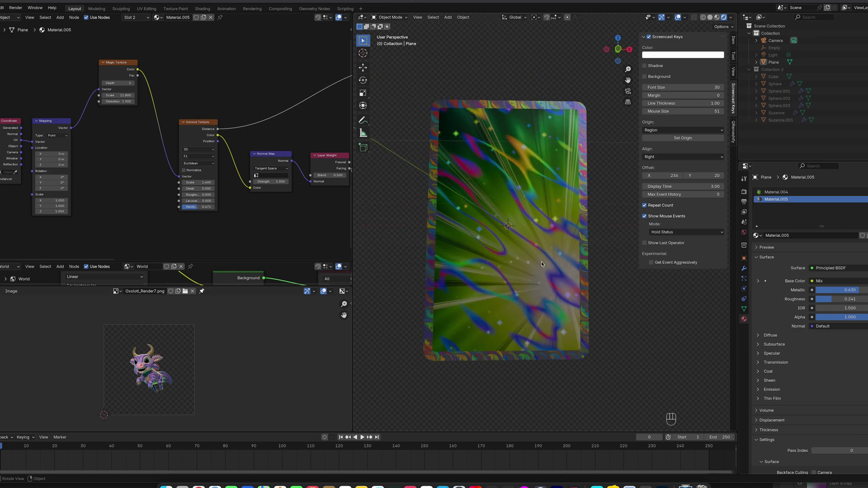
- Set the scene's Color Management Look to High Contrast and return to the card's material properties
click(744, 191)
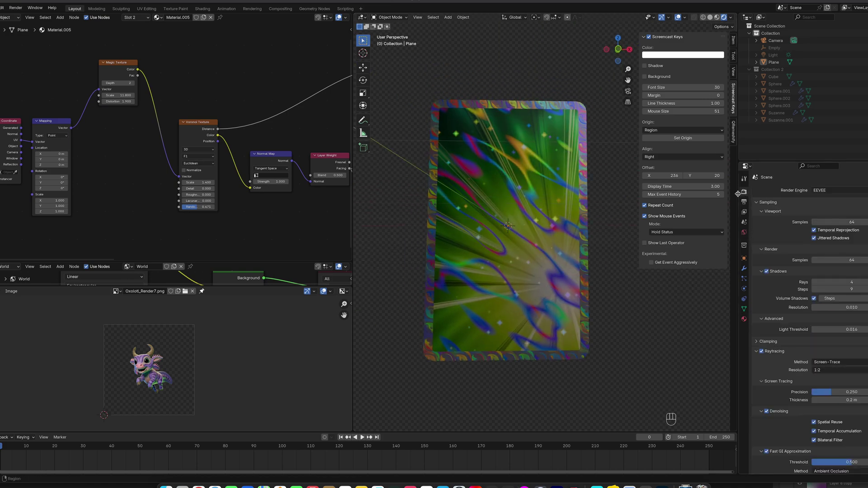
scroll(801, 320, down, 10)
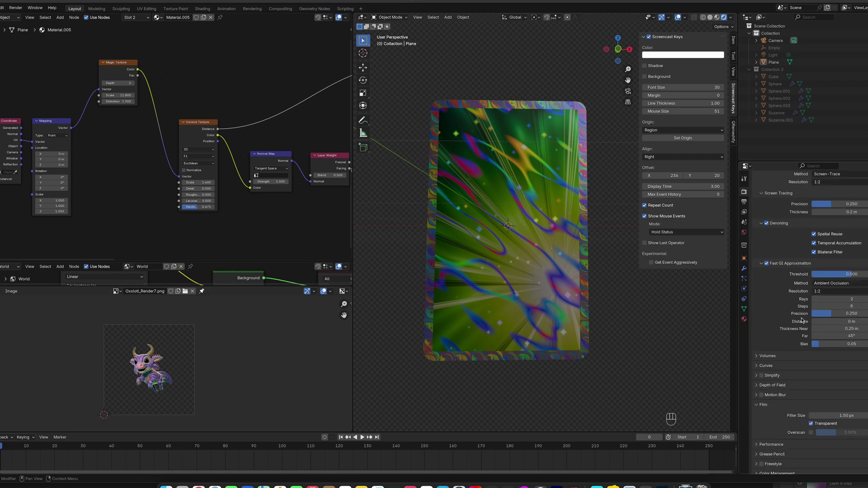
click(758, 472)
scroll(787, 426, down, 5)
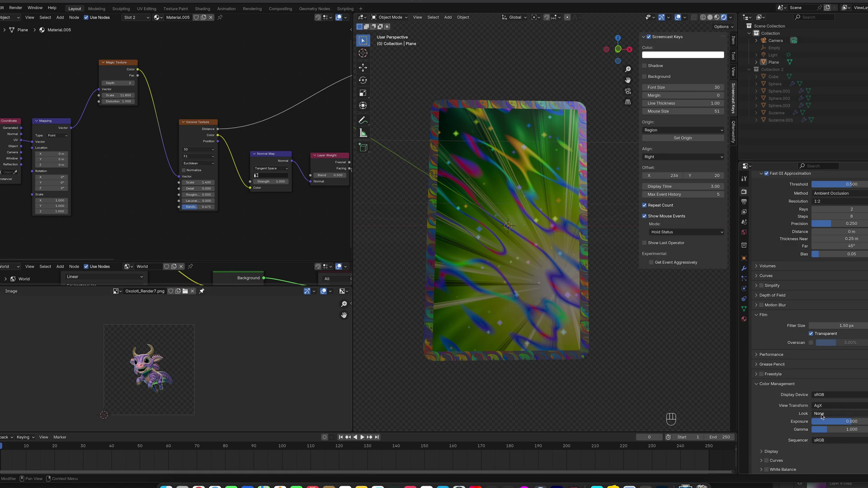
click(820, 414)
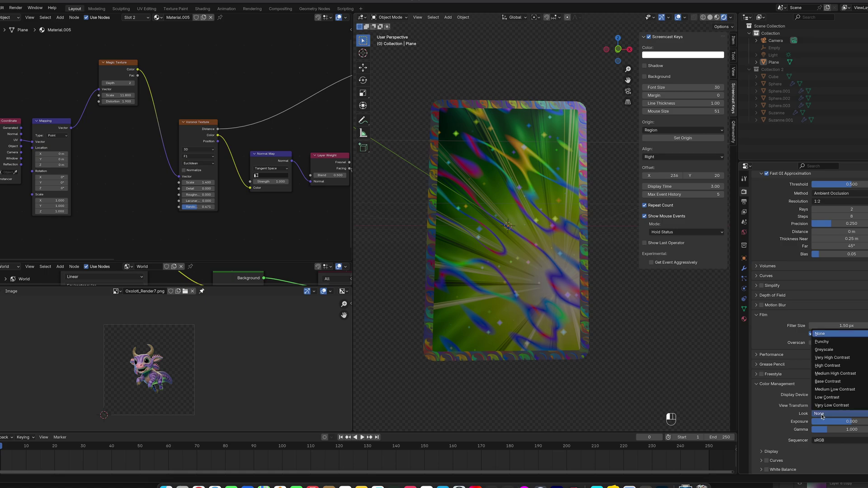
click(831, 365)
middle_drag(560, 294, 543, 260)
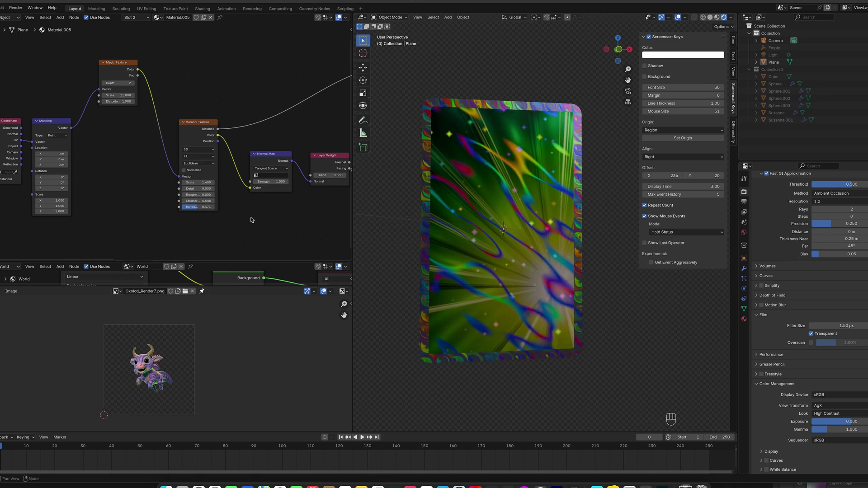
click(744, 319)
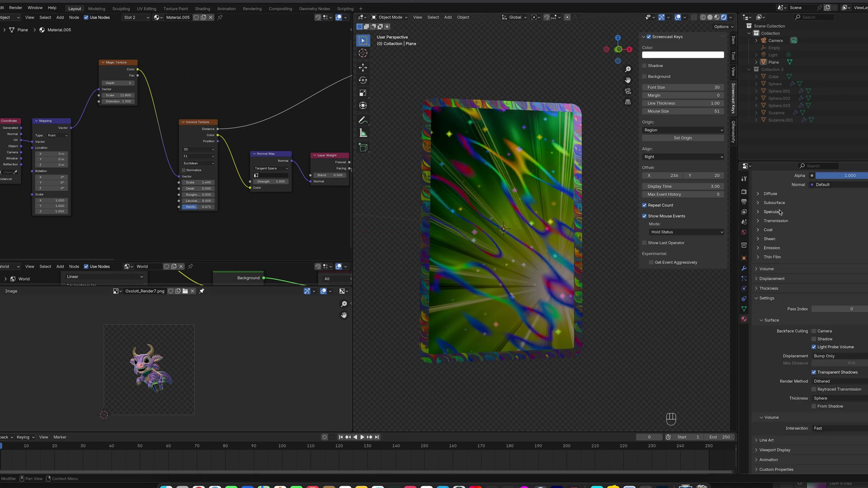
- Select the Material.004 slot and duplicate its Oxolotl_Render8.jpg image texture node, placing the copy beside the original
scroll(780, 212, up, 8)
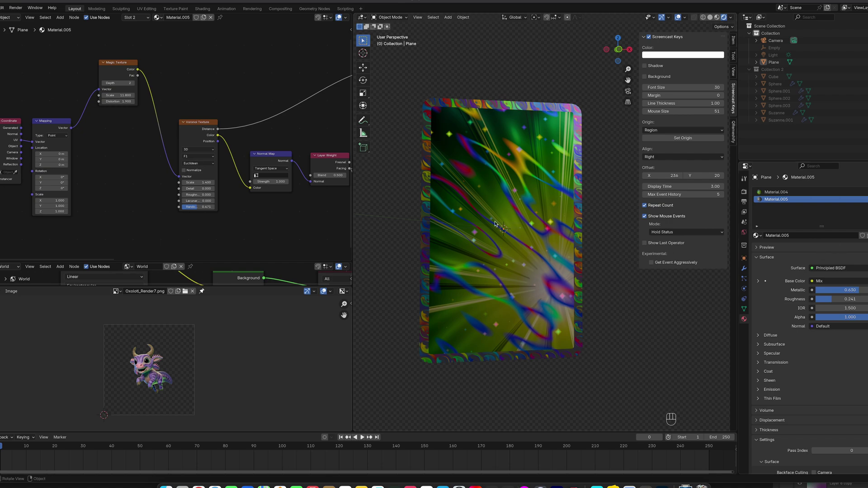
click(793, 192)
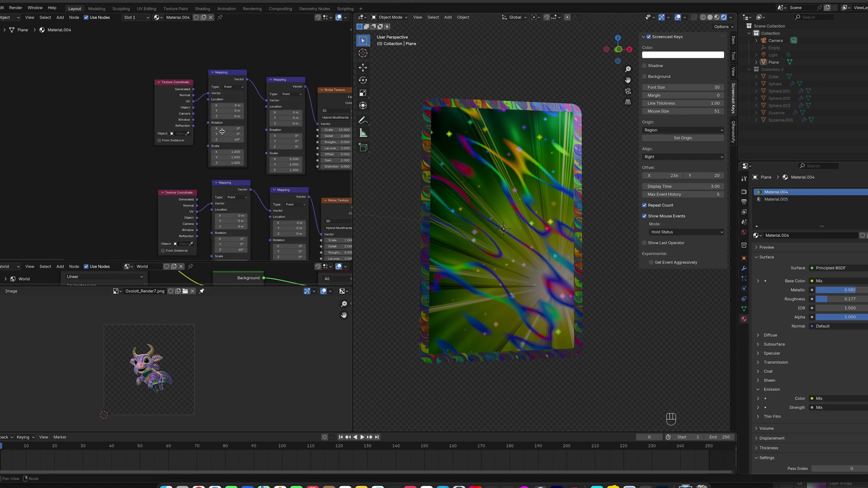
middle_drag(222, 131, 130, 93)
middle_drag(259, 151, 128, 99)
scroll(267, 162, down, 6)
middle_drag(309, 173, 144, 145)
scroll(144, 145, up, 2)
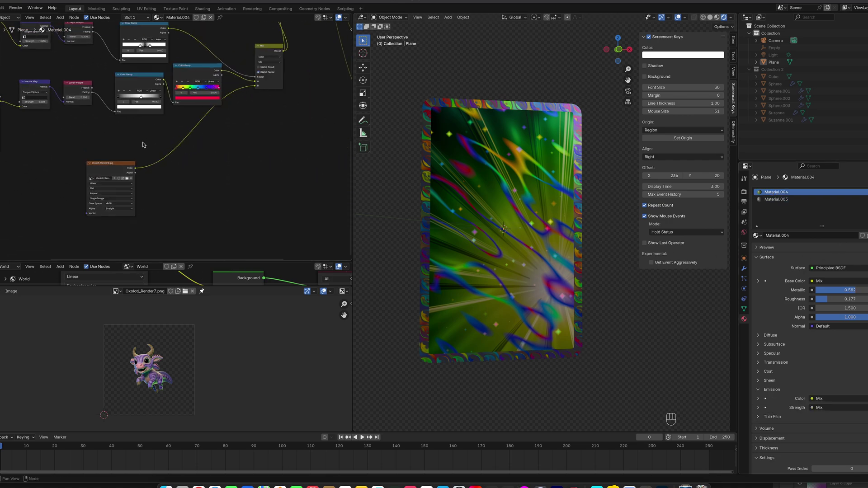
scroll(142, 145, up, 1)
click(113, 170)
key(shift)
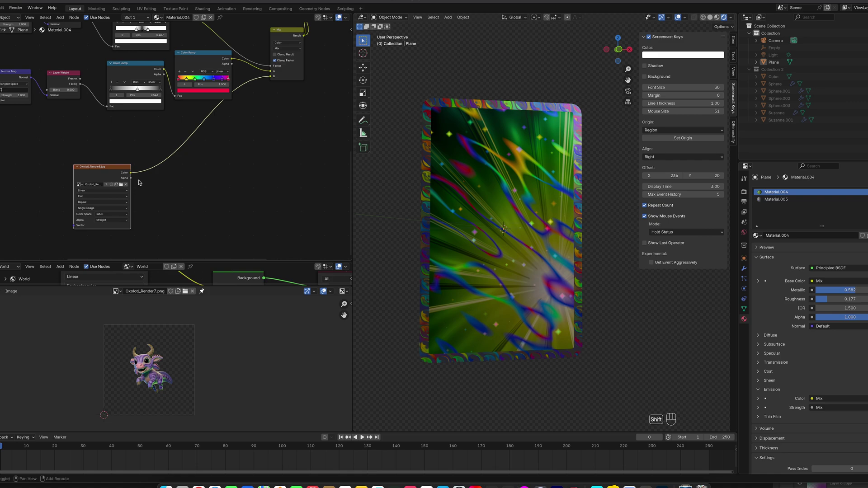
key(shift+d)
click(201, 201)
- Set the duplicated image texture node's image to Oxolotl_Render7.png
scroll(226, 189, up, 2)
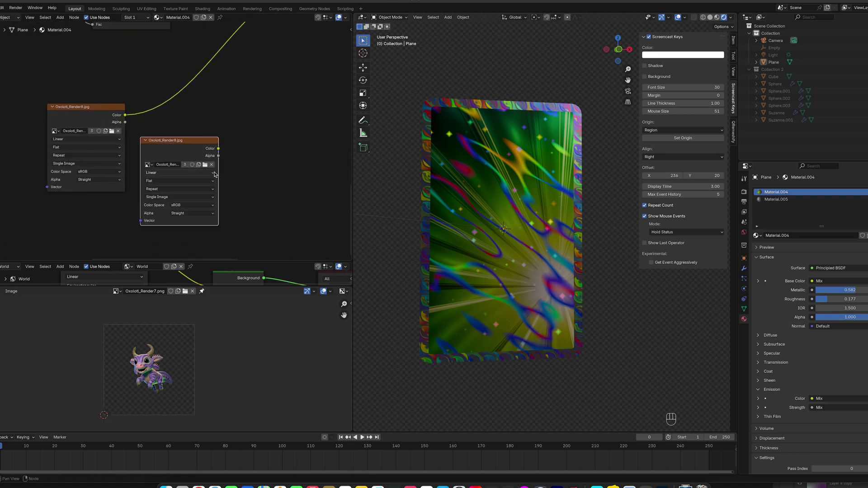
click(148, 165)
click(149, 165)
scroll(149, 166, up, 1)
click(148, 165)
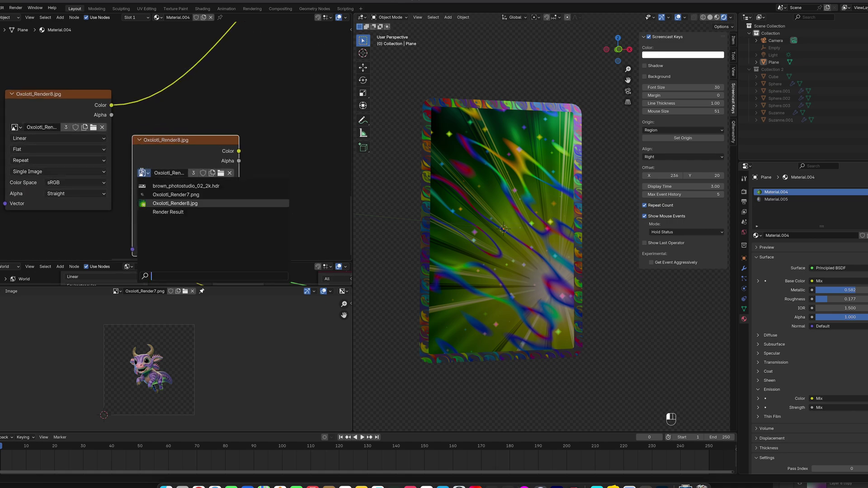
click(159, 194)
scroll(189, 123, down, 2)
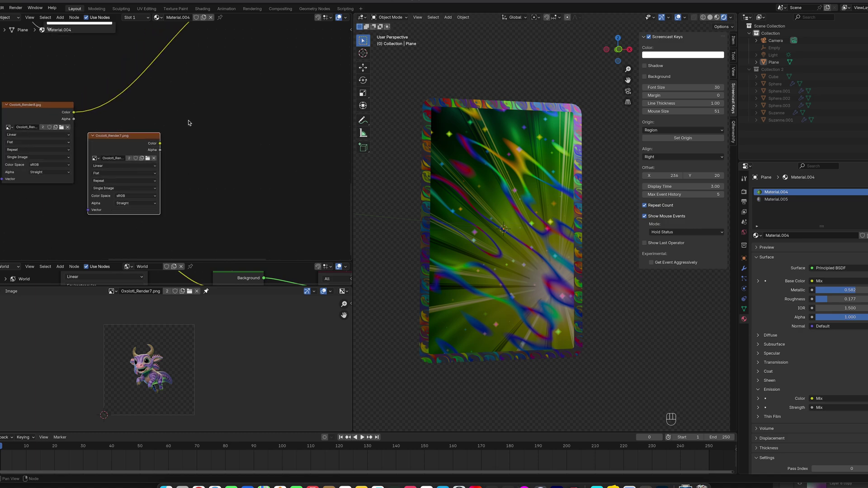
- Add a Mix Color node beside the two Oxolotl image texture nodes
middle_drag(189, 123, 180, 151)
key(shift+a)
click(179, 147)
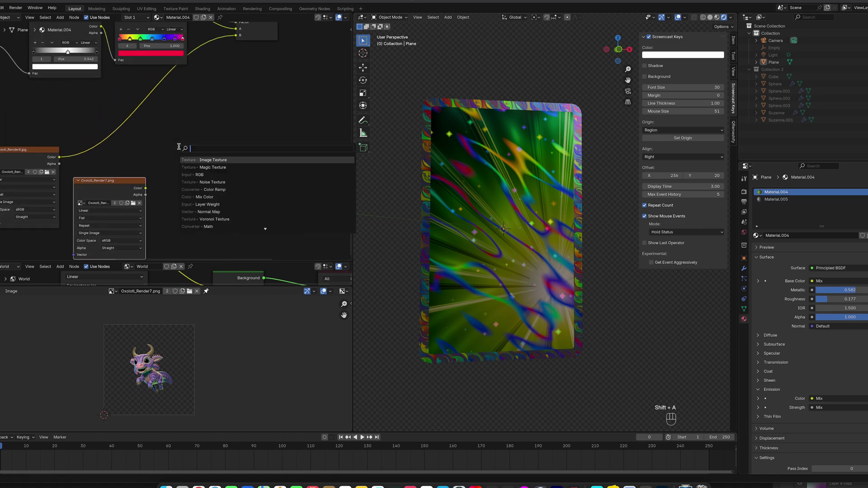
text(mix col)
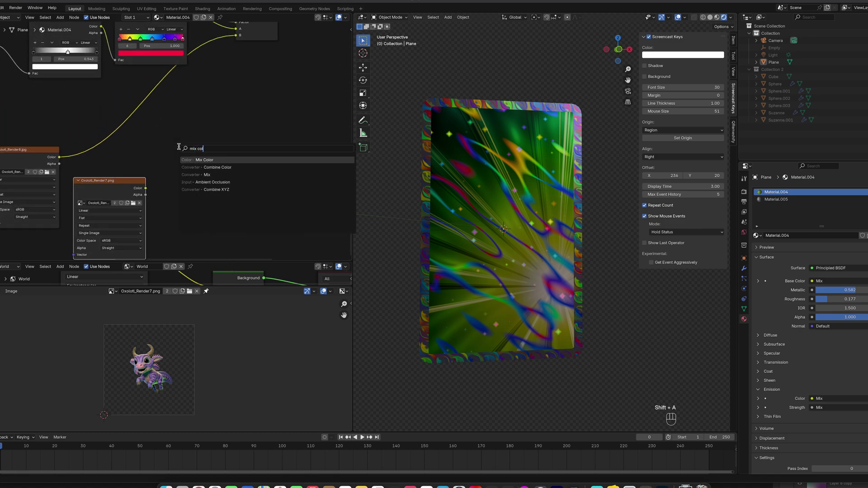
key(Return)
click(182, 123)
scroll(244, 137, up, 1)
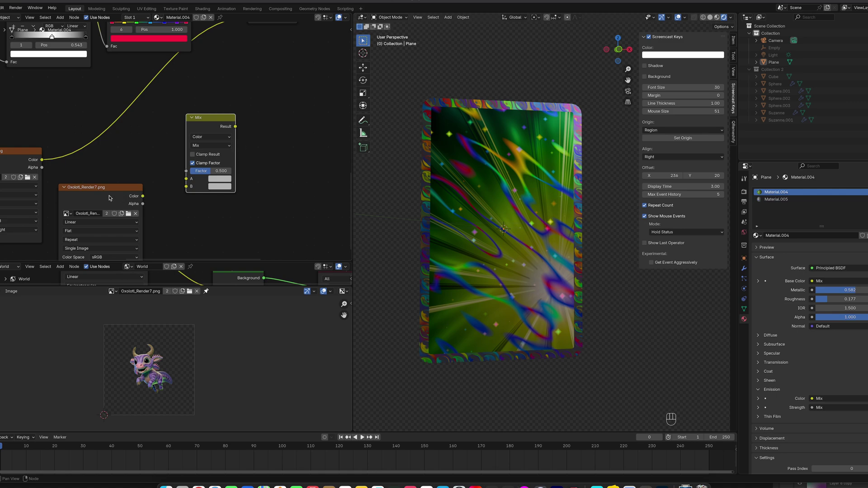
- Connect Oxolotl_Render7.png's Color to the new Mix node's B and its Alpha to Factor, and Oxolotl_Render8.jpg's Color to A
drag(143, 196, 185, 186)
middle_drag(179, 194, 192, 183)
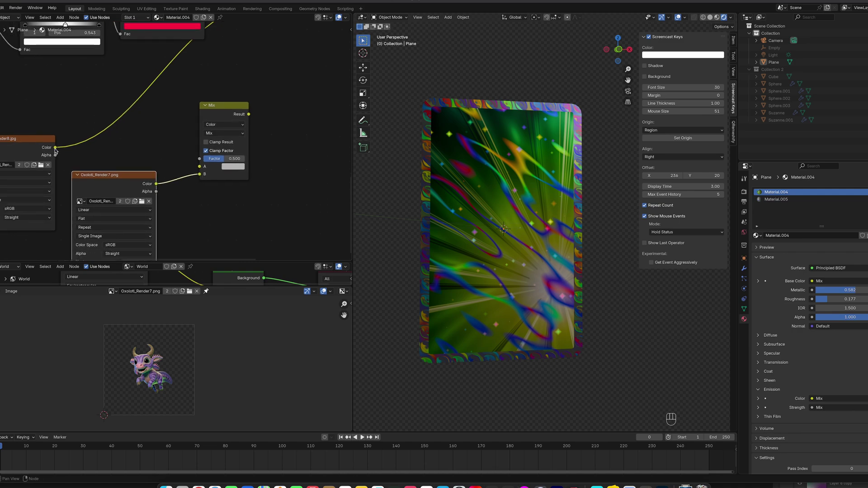
drag(55, 147, 200, 167)
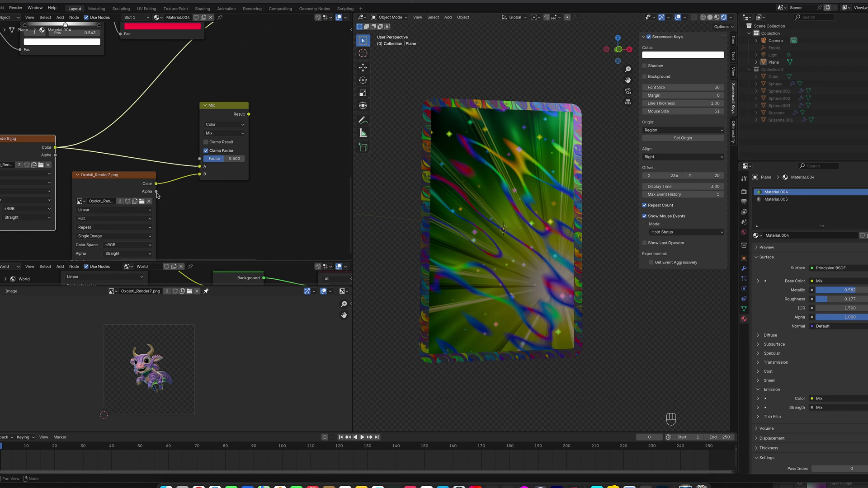
drag(156, 191, 200, 158)
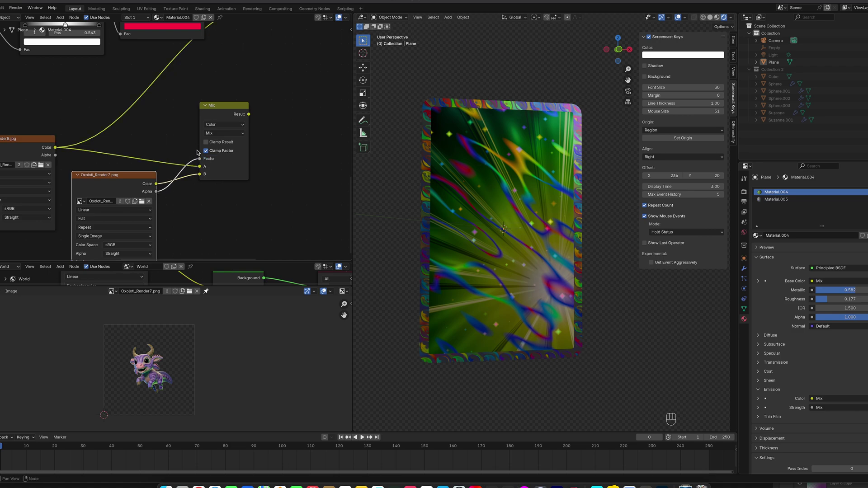
- Connect the image Mix node's Result to the B input of the rainbow streak Mix node and check the card from several angles
middle_drag(176, 93, 113, 136)
scroll(115, 144, down, 3)
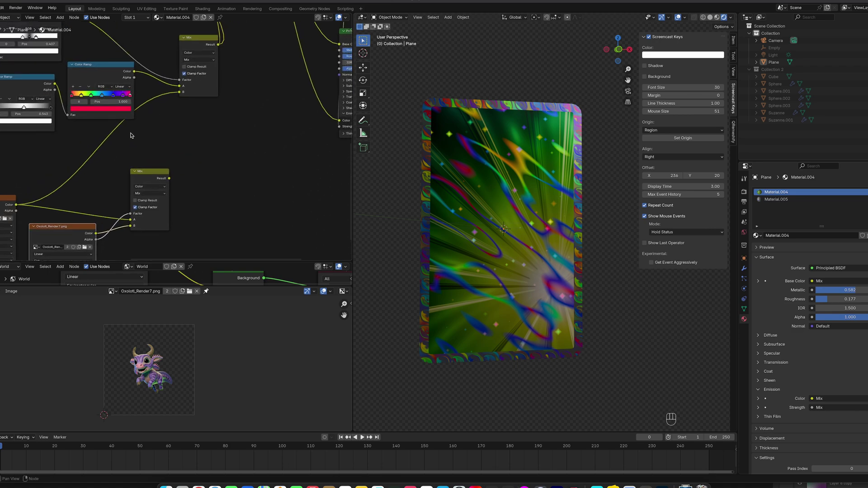
drag(169, 179, 180, 92)
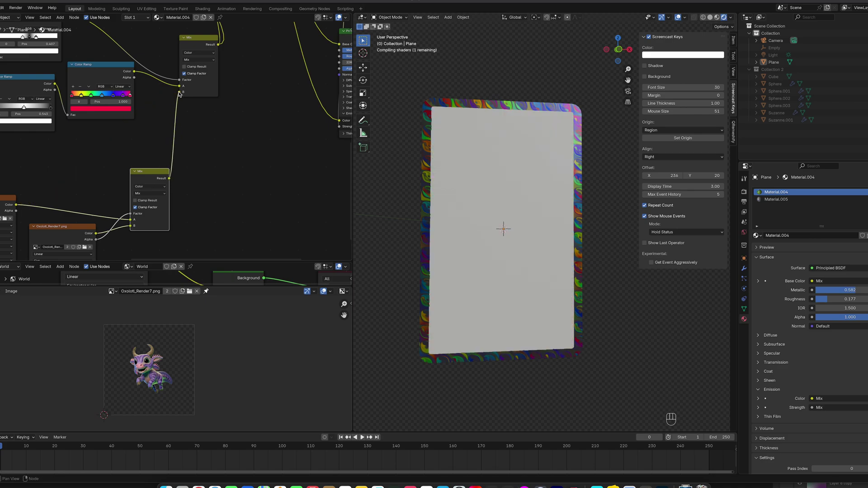
middle_drag(461, 230, 474, 247)
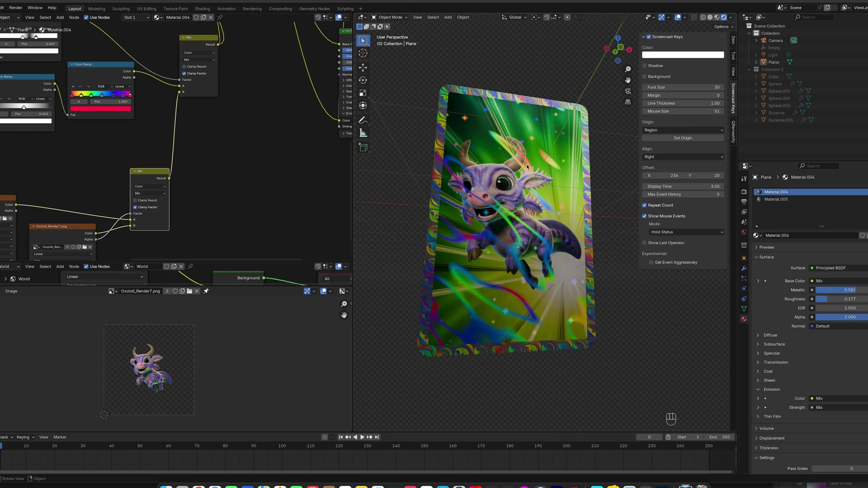
middle_drag(524, 192, 529, 152)
scroll(204, 187, down, 4)
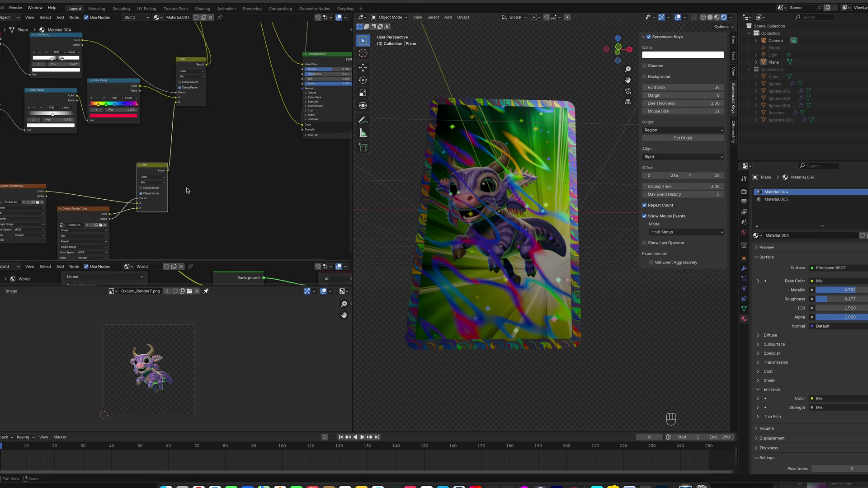
- Try the image Mix node directly in the Principled BSDF's Base Color, and reconnect the rainbow streak Mix node there
middle_drag(216, 172, 221, 168)
scroll(243, 168, down, 2)
middle_drag(261, 128, 249, 188)
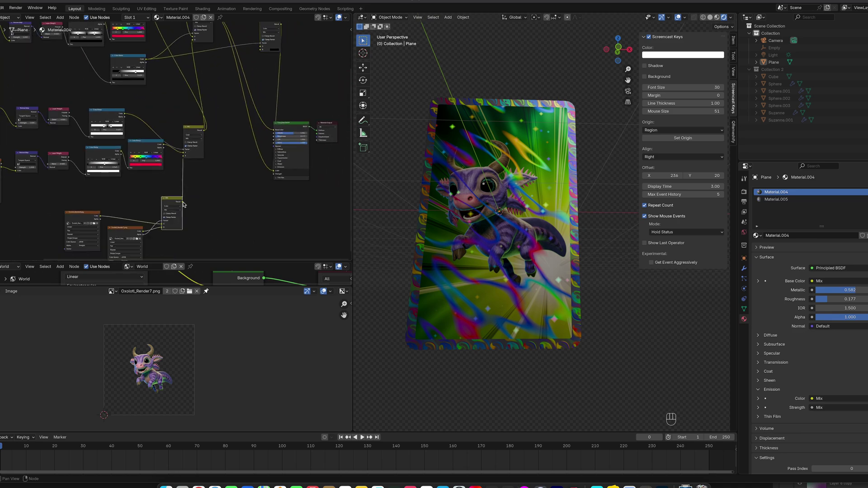
drag(183, 204, 275, 131)
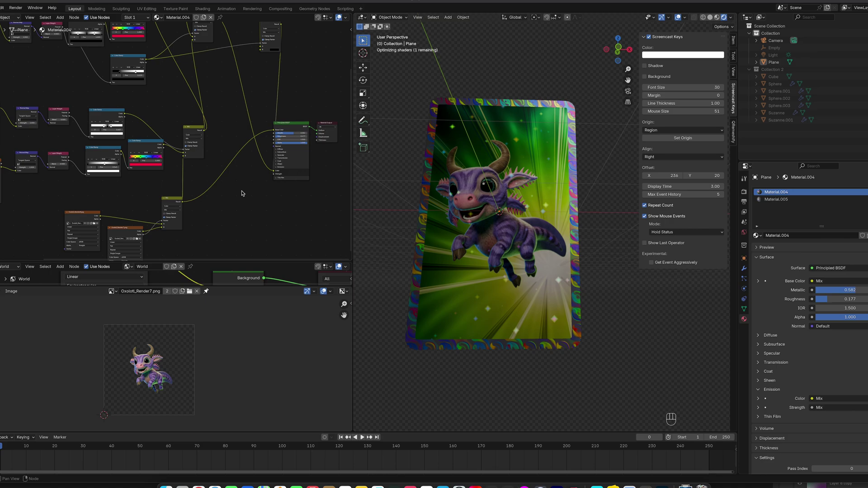
mouse_move(454, 214)
middle_down()
mouse_move(484, 215)
mouse_move(465, 215)
middle_up()
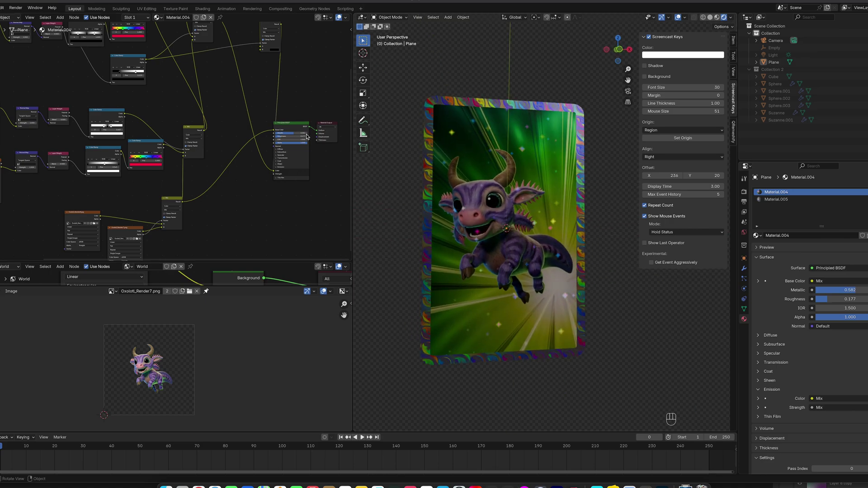
middle_drag(227, 88, 227, 115)
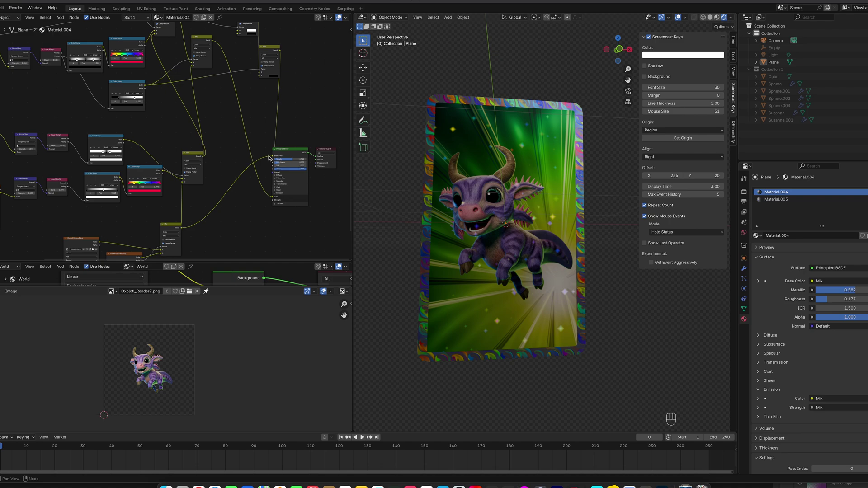
drag(198, 158, 273, 158)
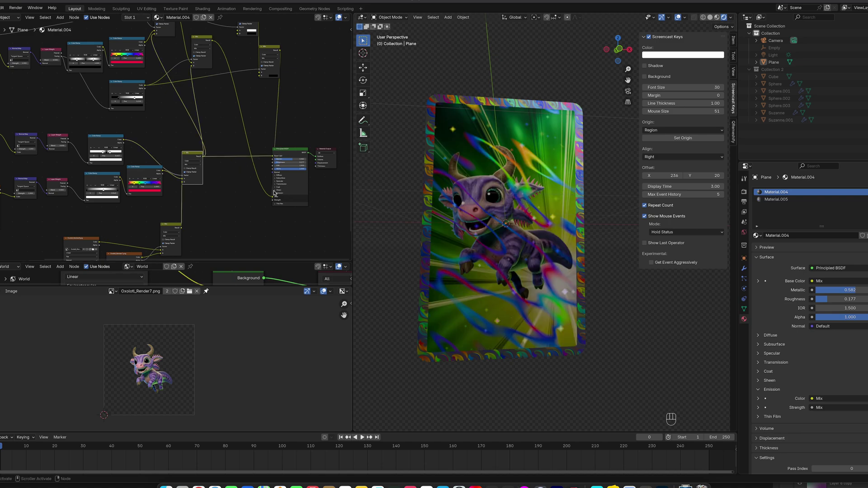
- Duplicate the image Mix node and place the copy between the existing Mix nodes and the Principled BSDF
middle_drag(222, 191, 247, 133)
click(201, 172)
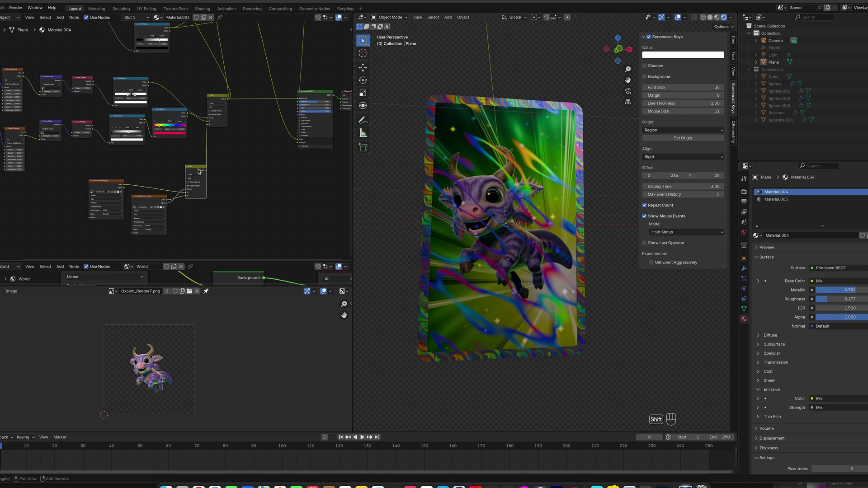
key(shift+d)
click(251, 149)
scroll(220, 196, up, 4)
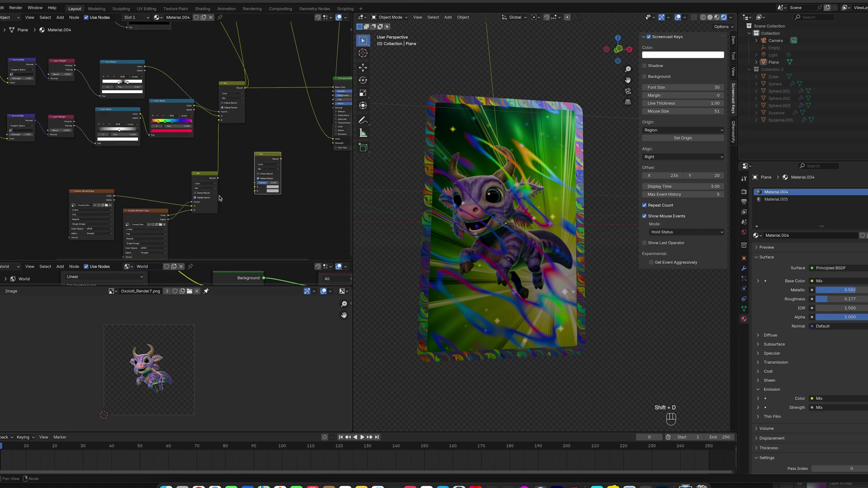
- Wire the copied Mix node with the rainbow Mix into A, the image Mix into B, and Oxolotl_Render7.png's Alpha into Factor
middle_drag(221, 193, 202, 183)
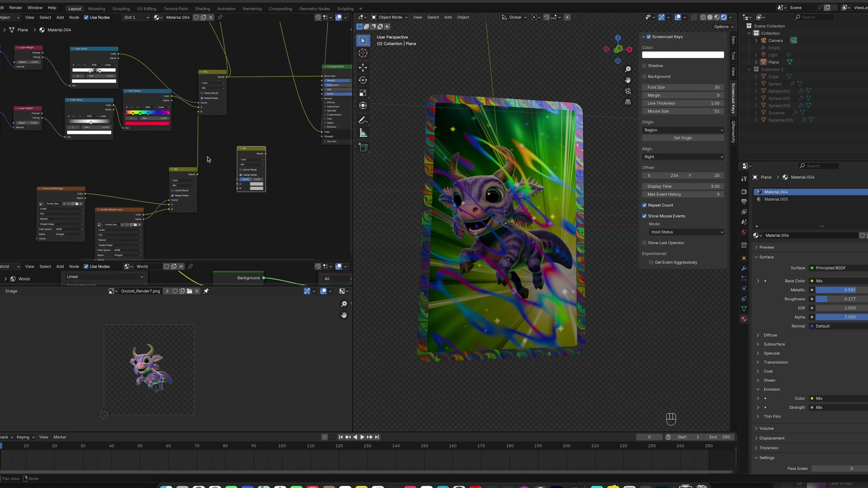
drag(197, 174, 237, 191)
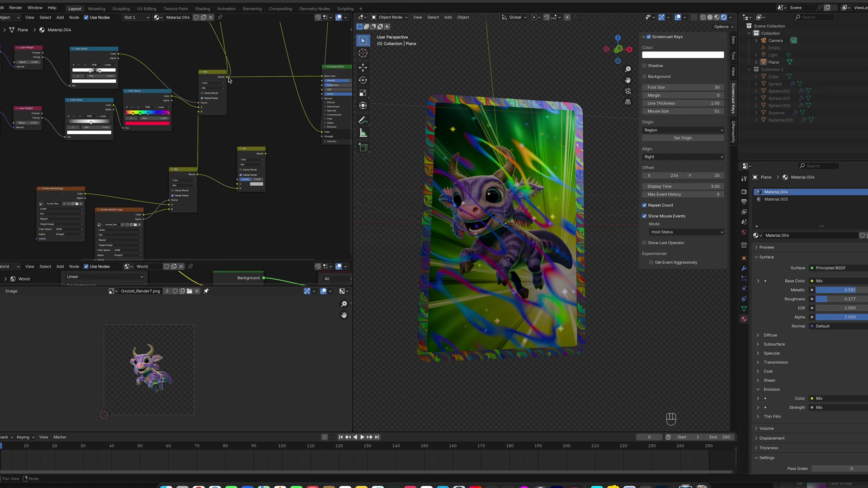
drag(227, 77, 238, 184)
drag(144, 220, 235, 182)
middle_drag(234, 181, 119, 217)
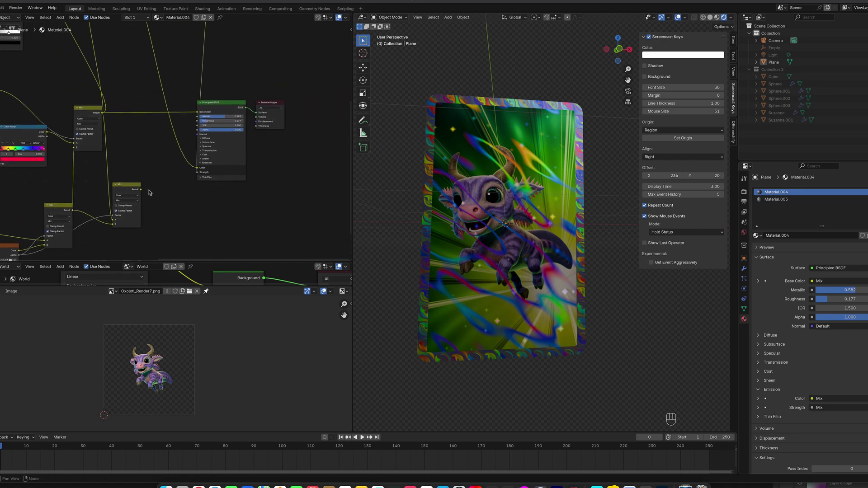
- Connect the copied Mix node's Result to the Principled BSDF's Base Color and inspect the card from several angles
drag(141, 189, 196, 112)
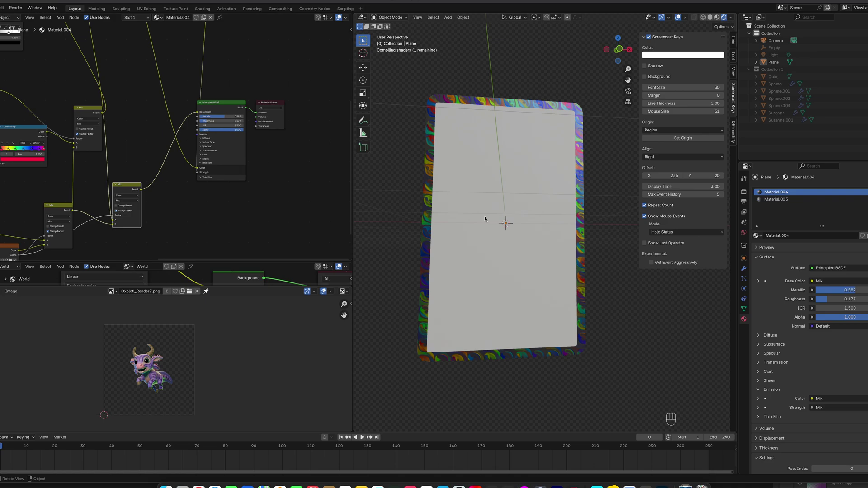
middle_drag(506, 221, 555, 215)
scroll(555, 208, up, 1)
scroll(561, 180, up, 1)
scroll(546, 206, down, 1)
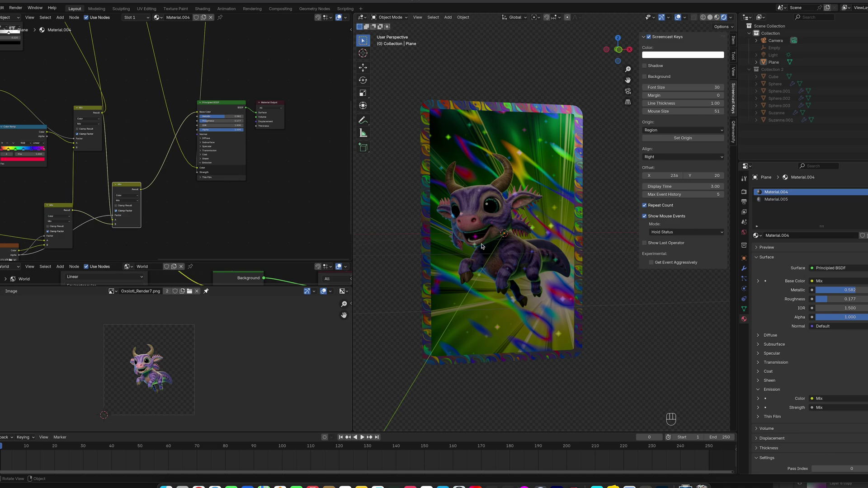
middle_drag(482, 247, 482, 203)
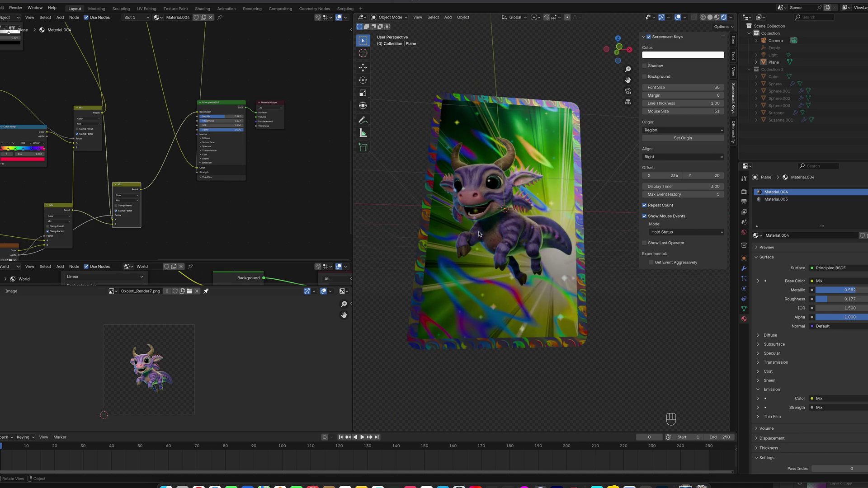
middle_drag(485, 209, 508, 258)
middle_drag(462, 211, 481, 214)
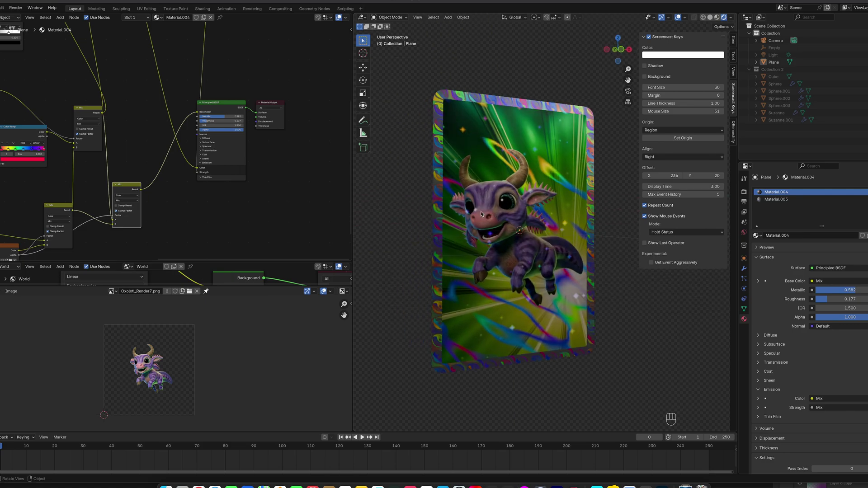
- Select all nodes feeding the Principled BSDF and move them away from it to open space in the node layout
scroll(190, 194, left, 5)
scroll(228, 137, up, 4)
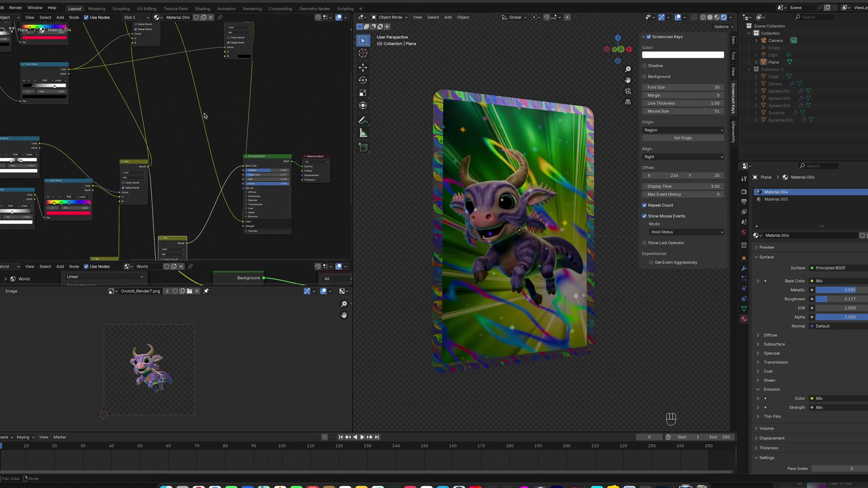
scroll(204, 116, down, 5)
drag(38, 46, 259, 225)
click(61, 68)
drag(58, 57, 253, 219)
key(g)
click(188, 182)
scroll(237, 94, up, 4)
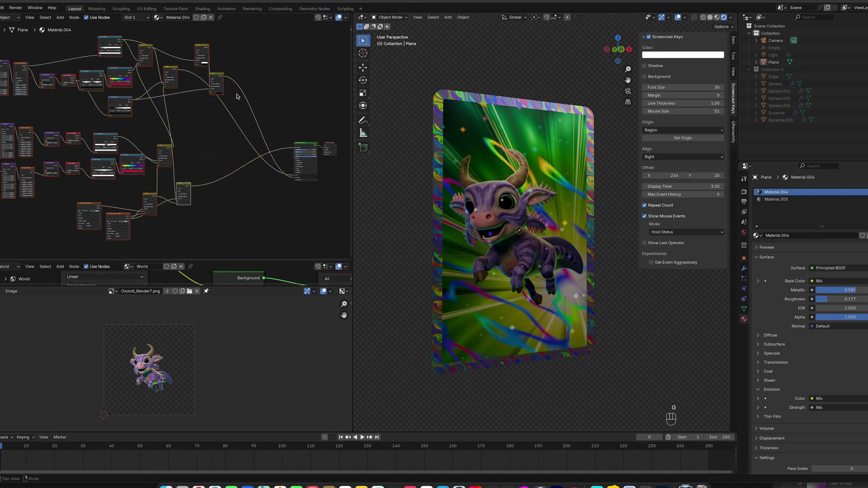
- Duplicate the last emission Mix node and place the copy between it and the Principled BSDF
scroll(236, 108, up, 1)
ctrl+scroll(228, 117, down, 1)
click(205, 76)
key(shift+d)
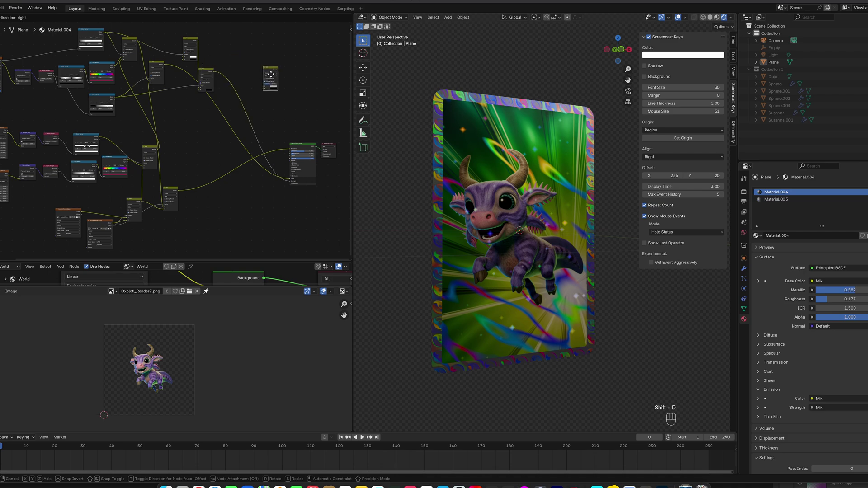
click(270, 74)
drag(214, 75, 262, 87)
key(g)
click(266, 93)
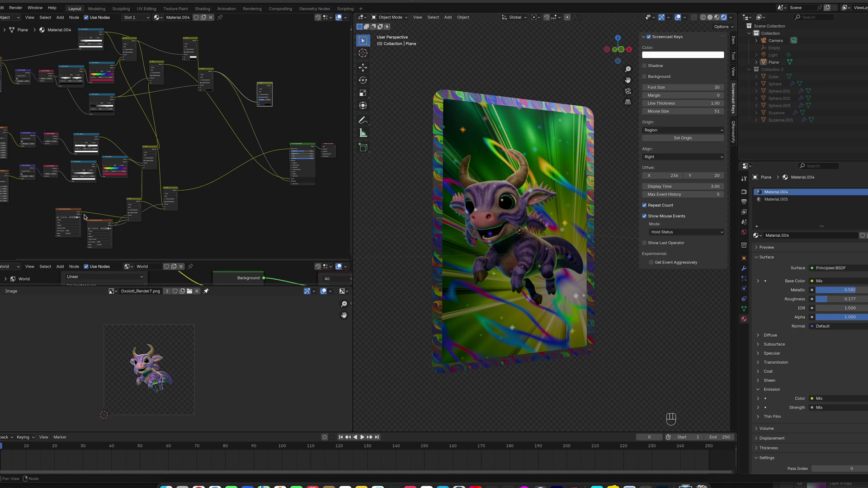
- Wire the Oxolotl image's Alpha into the copied Mix node's Factor, connect its Result to the Emission Strength, and reposition the node
drag(113, 227, 290, 182)
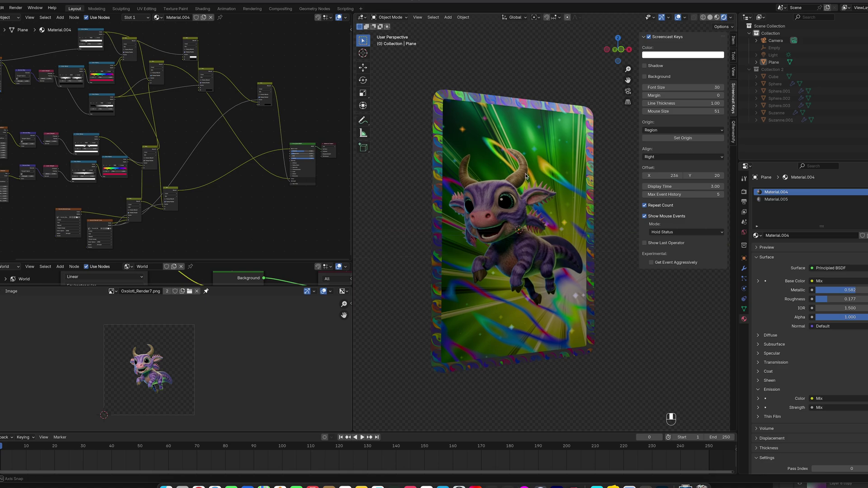
middle_drag(520, 199, 522, 157)
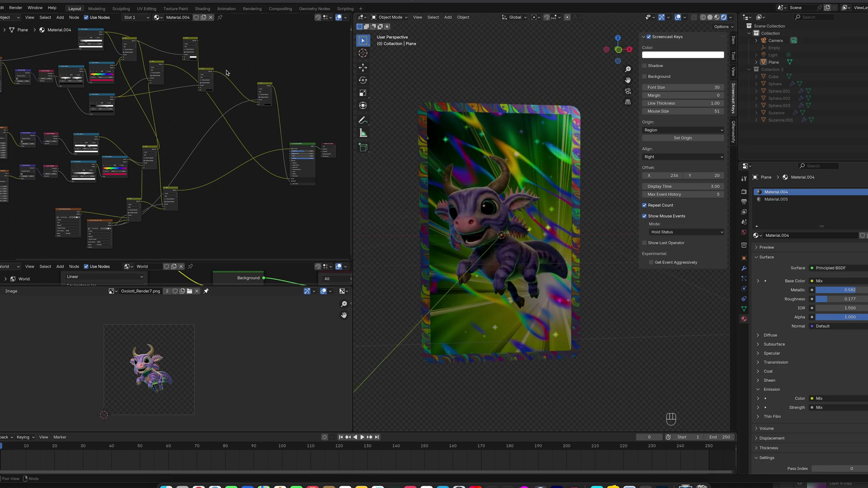
scroll(235, 72, up, 2)
key(g)
click(282, 87)
scroll(303, 103, up, 5)
middle_drag(317, 107, 220, 112)
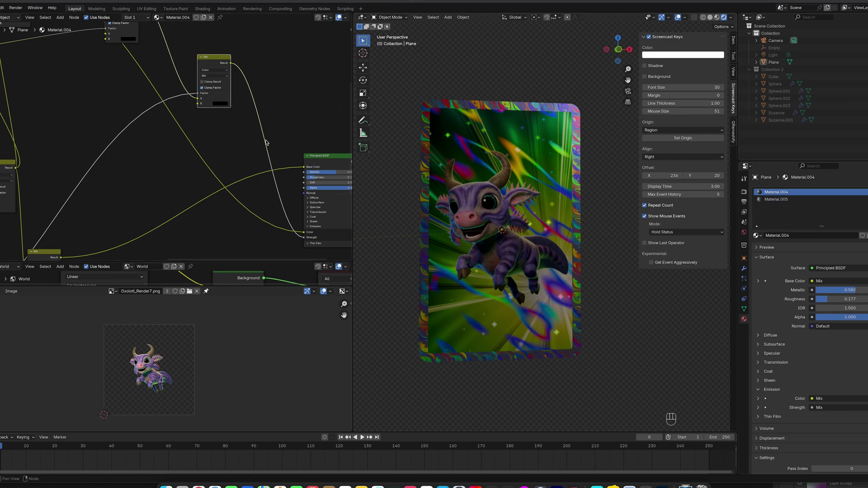
middle_drag(265, 142, 249, 126)
middle_drag(525, 226, 544, 193)
- Add a mesh plane and rotate it upright in the right side view
key(shift+a)
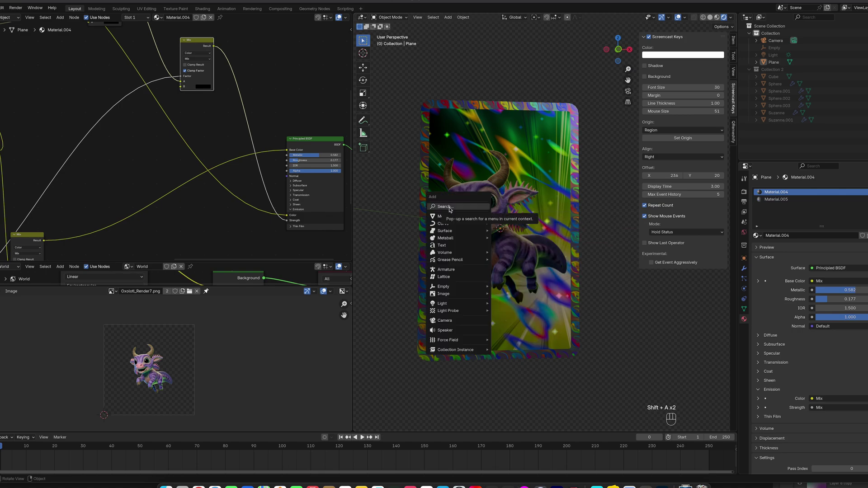
click(440, 206)
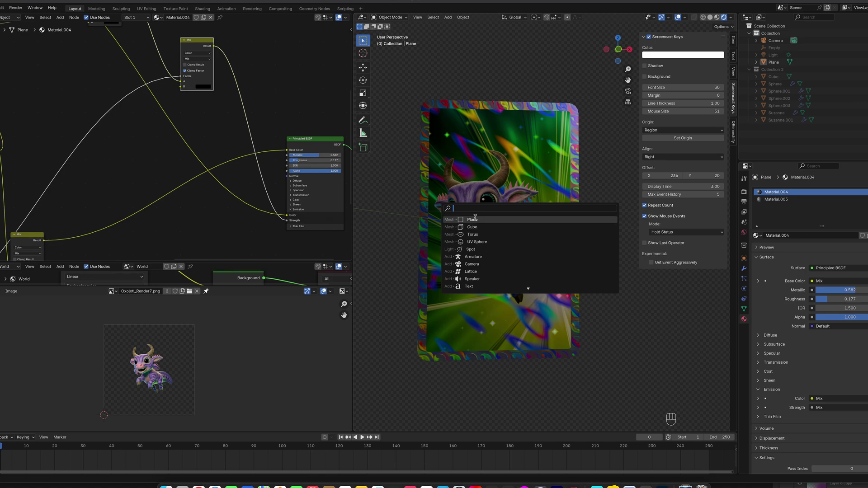
click(473, 219)
key(KP_3)
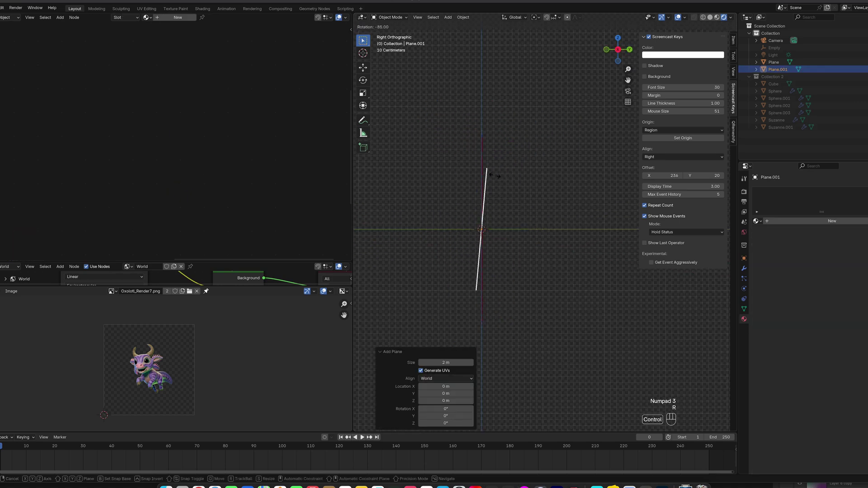
click(526, 189)
- Scale the upright plane up to fill the front view as a backdrop wall behind the card
key(KP_1)
middle_drag(526, 189, 550, 191)
key(KP_1)
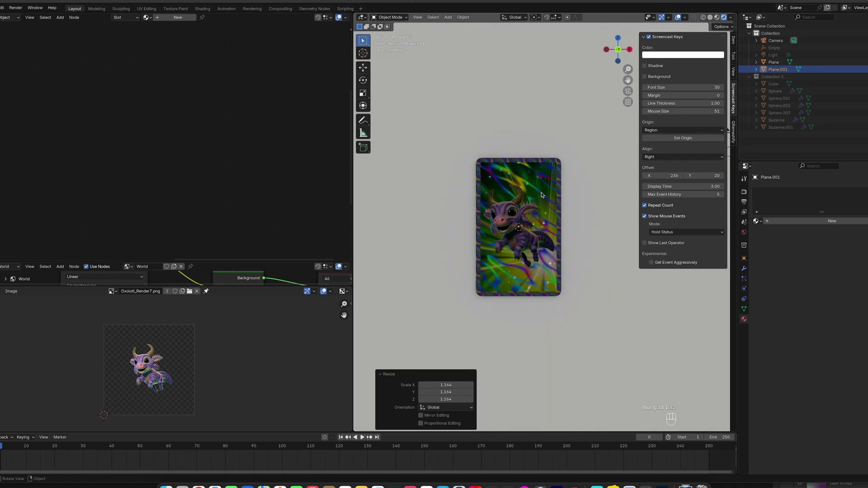
key(s)
middle_drag(545, 169, 541, 171)
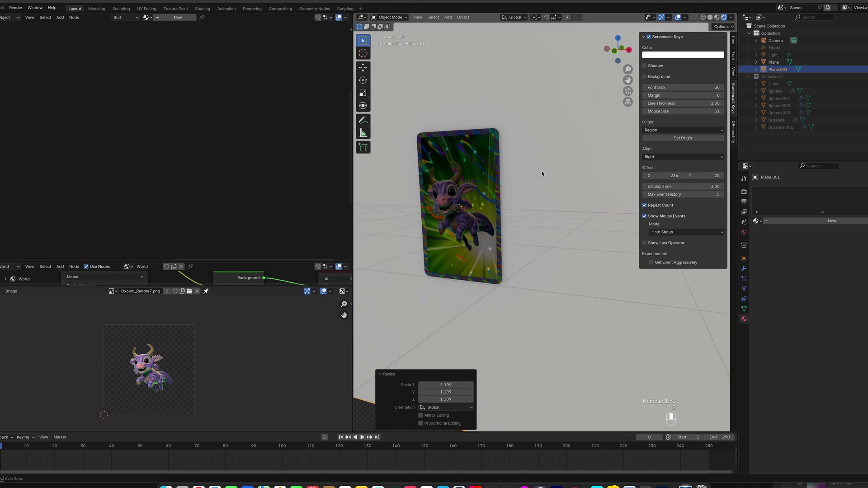
key(KP_1)
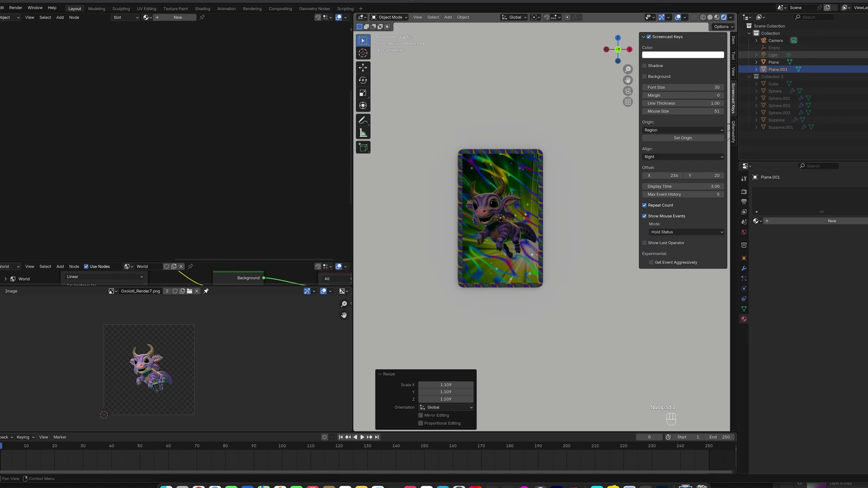
- Make the hidden sun light visible in the scene
click(866, 55)
key(r)
key(r)
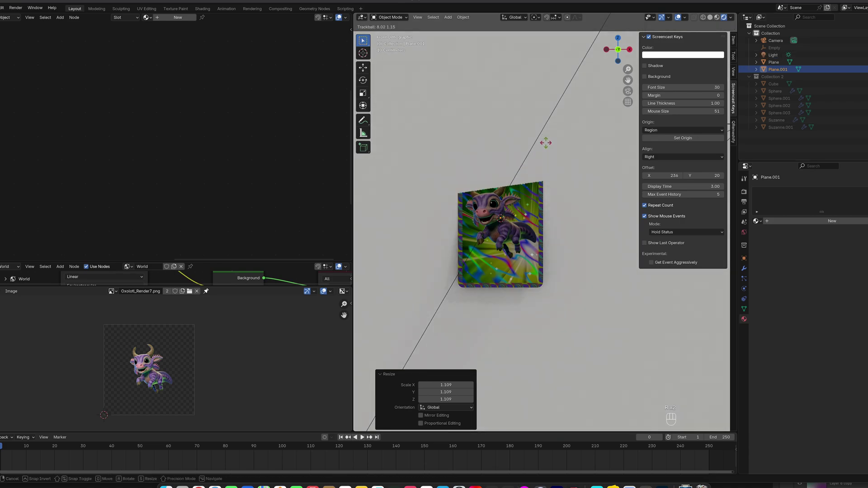
right_click(547, 132)
- Trackball-rotate the sun light by about 18.3° and -3.4°, again by about 8° and -3.4°, and set its strength to 4
click(549, 122)
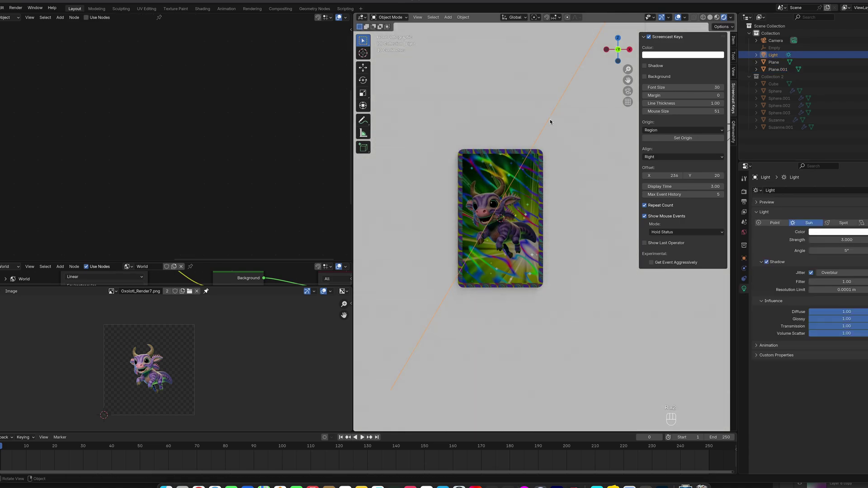
key(r)
key(r)
click(555, 154)
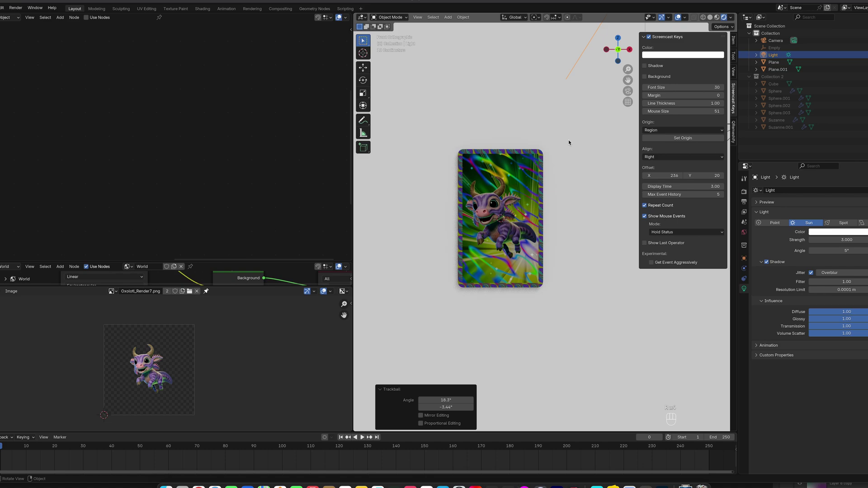
click(547, 225)
key(r)
key(r)
click(546, 213)
scroll(546, 214, up, 1)
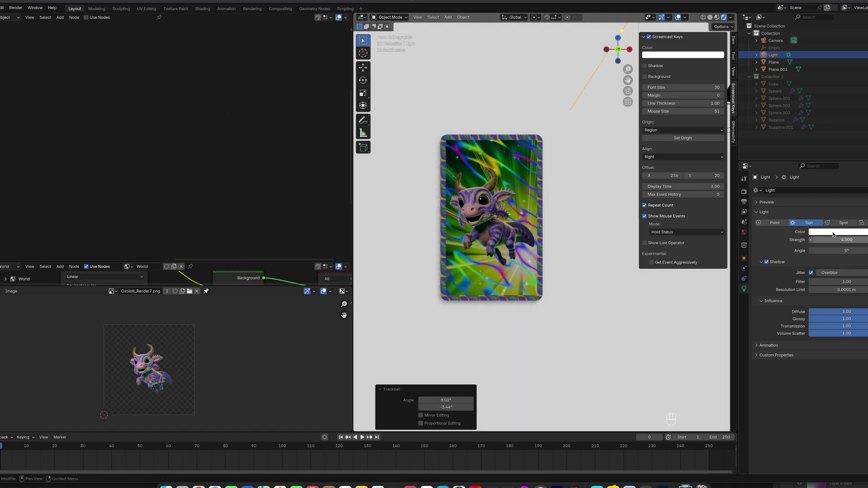
scroll(546, 214, up, 2)
shift+middle_drag(545, 213, 590, 198)
click(563, 206)
key(r)
key(r)
right_click(615, 200)
- Move the backdrop plane along the Y axis farther behind the card, using the right side view
click(617, 200)
key(KP_3)
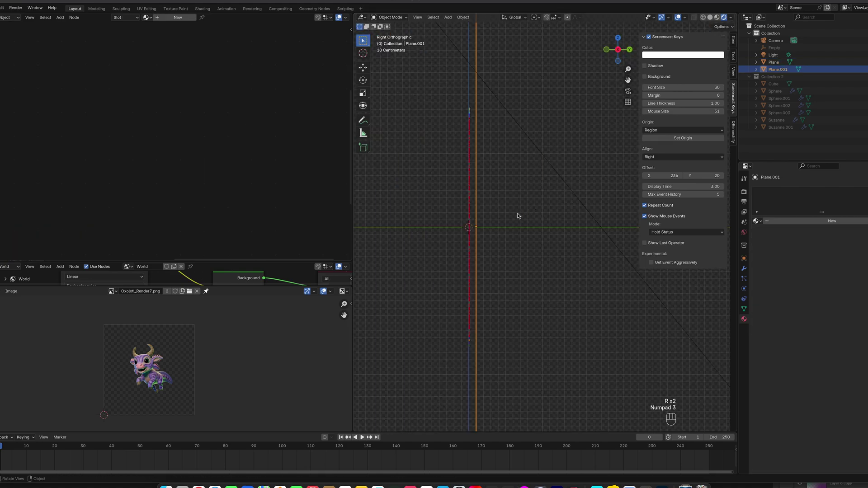
click(566, 216)
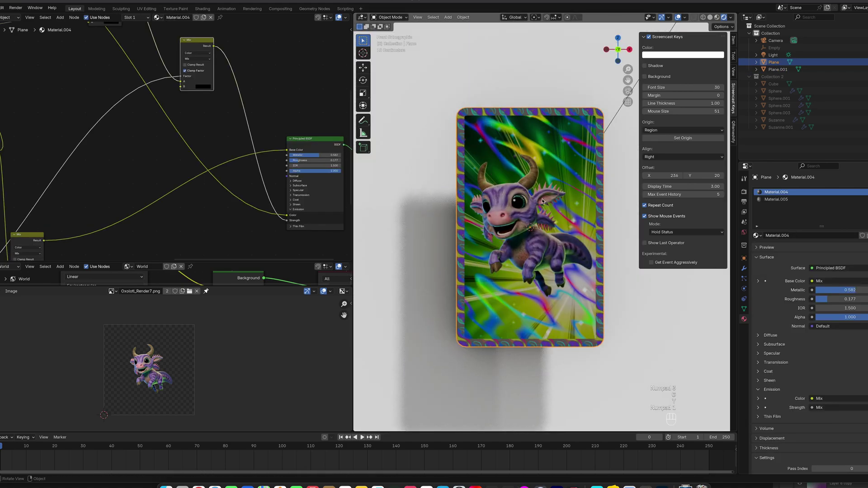